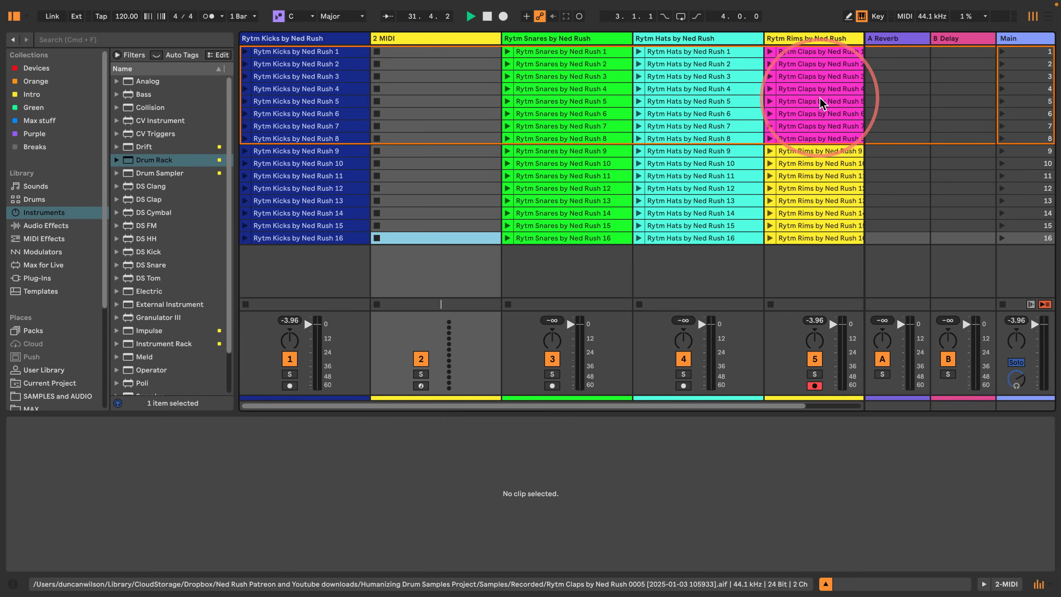
Step: Delete the 2 MIDI track along with its newly created empty clip, and stop playback
double_click(441, 90)
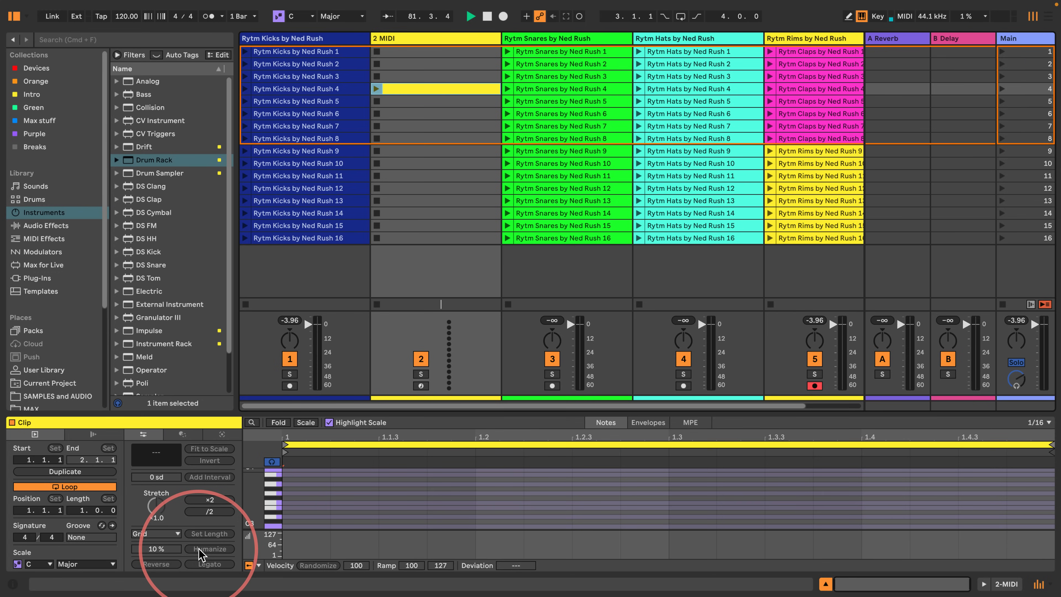
left_click(475, 38)
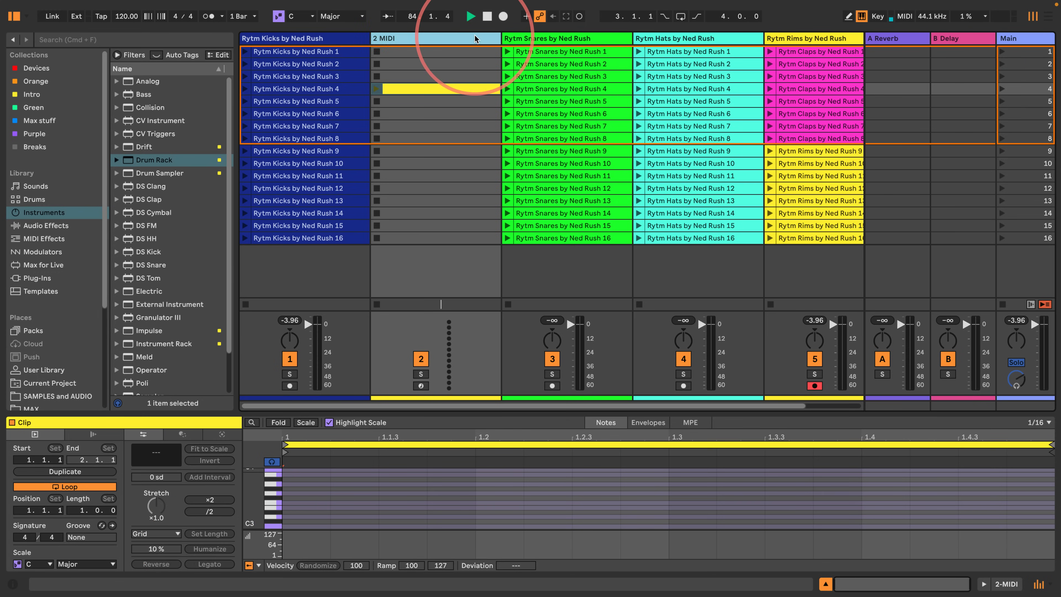
key("Delete")
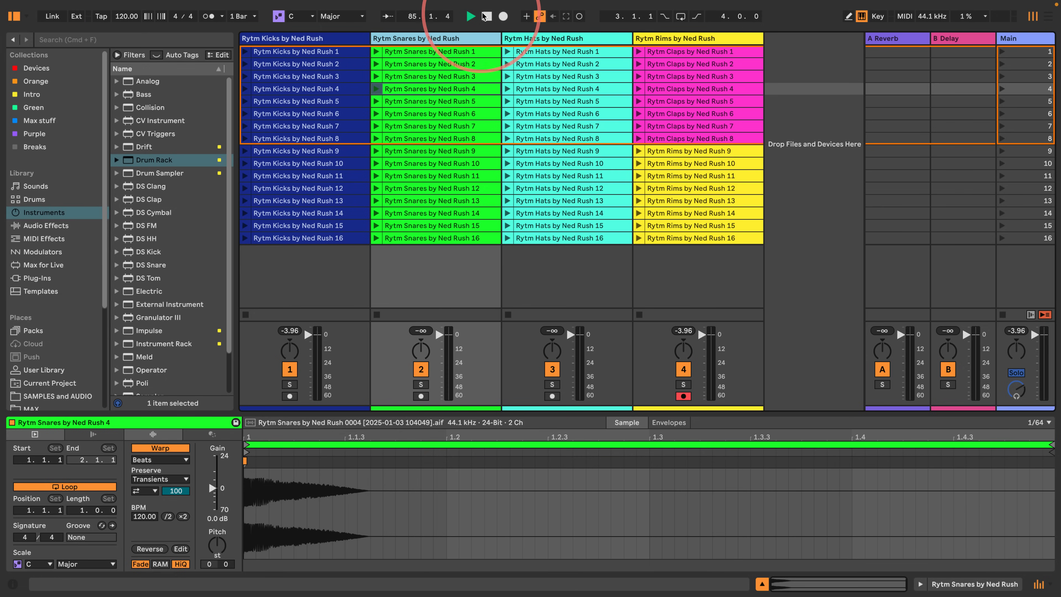
left_click(486, 15)
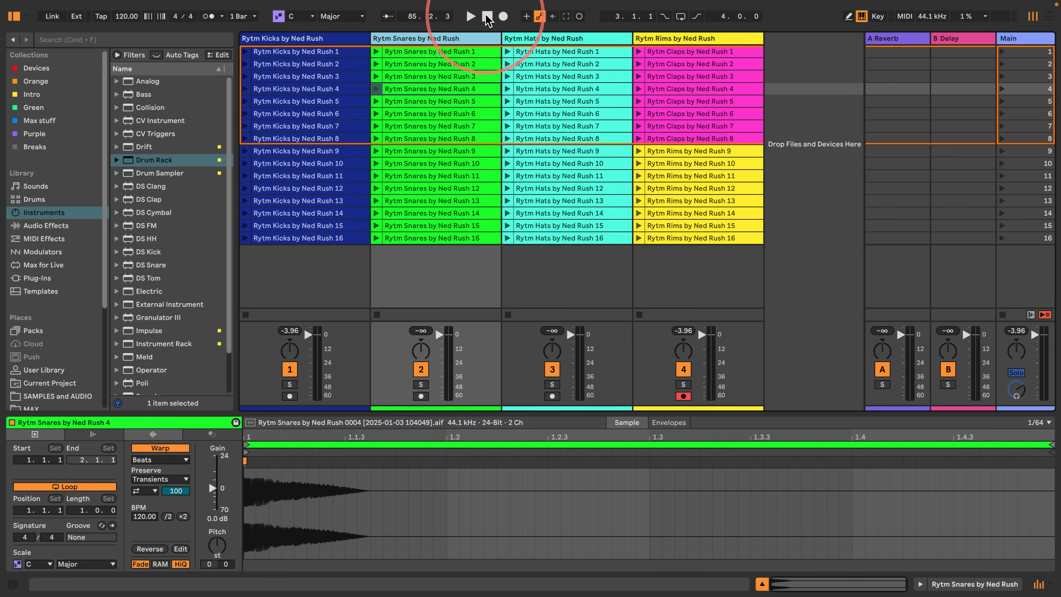
Step: Examine the waveforms of the kick sample clips one after another, from clip 1 down the kicks track
left_click(277, 52)
left_click(279, 76)
left_click(276, 89)
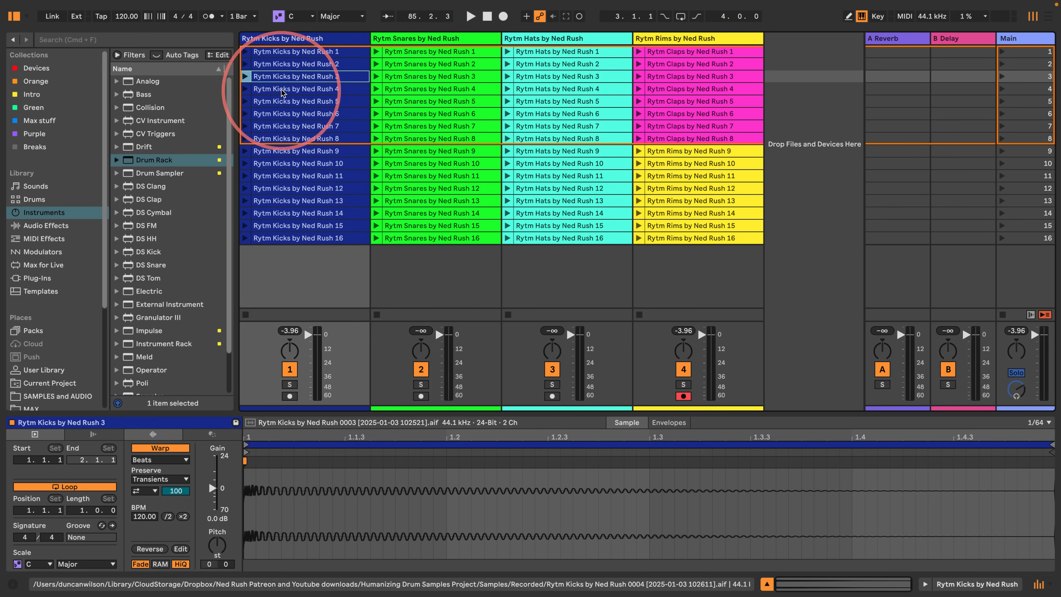
left_click(272, 102)
left_click(264, 113)
left_click(262, 125)
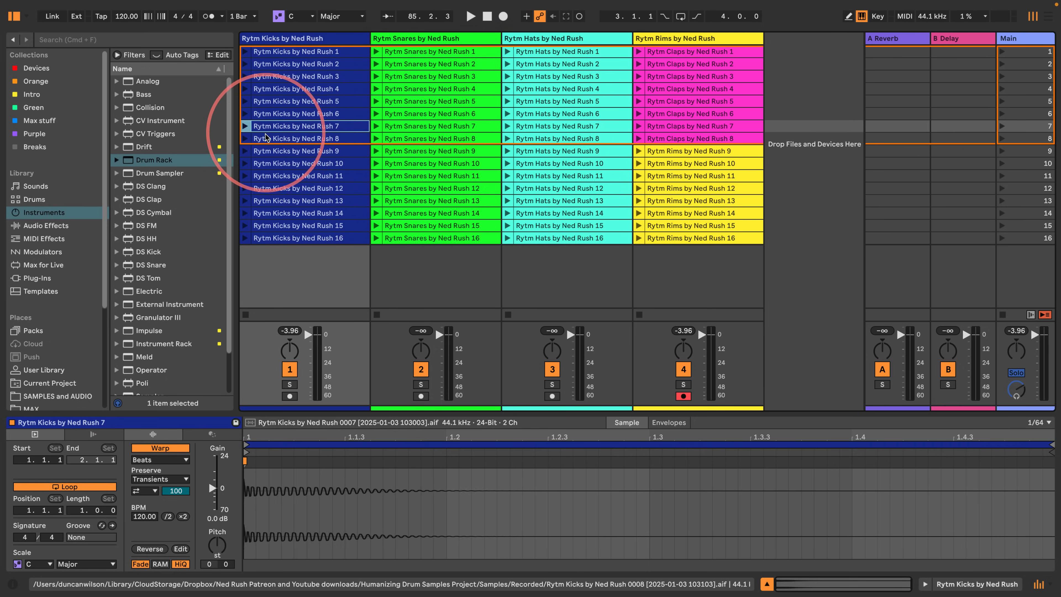
left_click(260, 139)
left_click(258, 150)
left_click(257, 164)
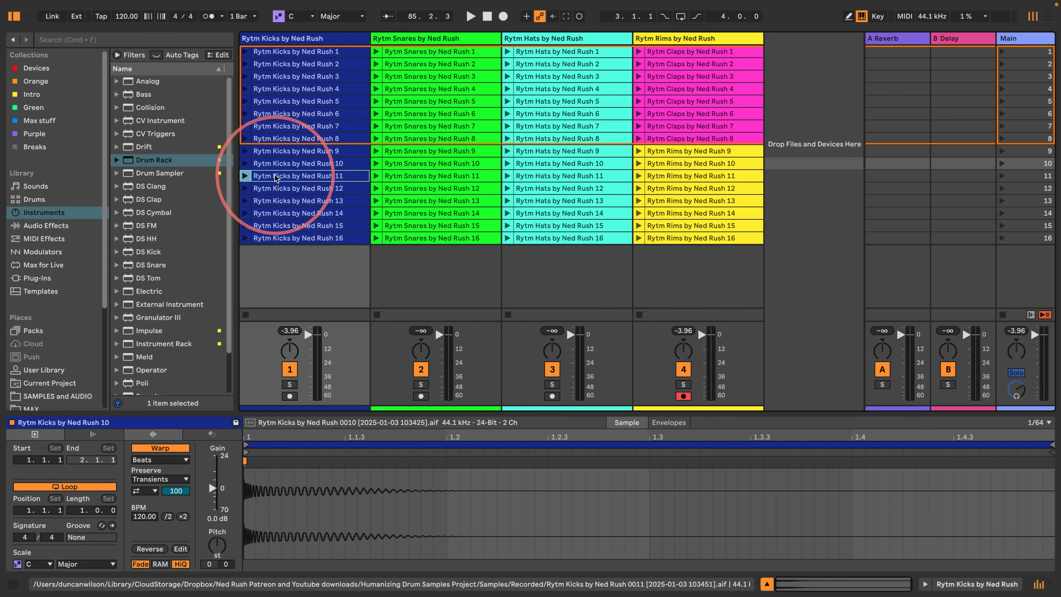
left_click(262, 176)
left_click(269, 188)
left_click(280, 201)
left_click(323, 226)
Step: Examine several snare and hat sample clips to compare their waveforms
left_click(433, 163)
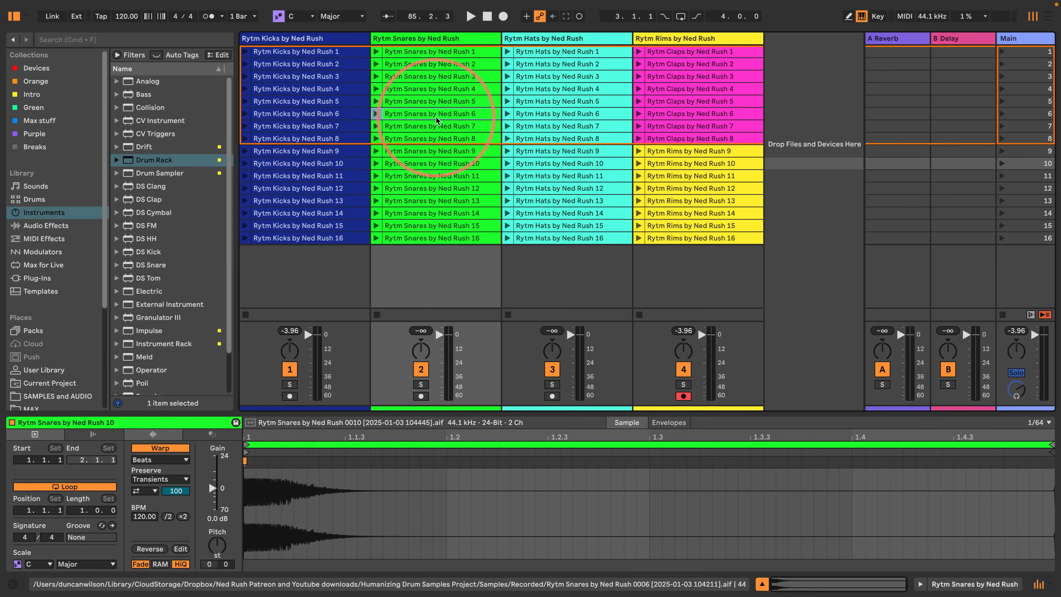
left_click(435, 114)
left_click(463, 89)
left_click(564, 102)
left_click(568, 115)
left_click(566, 167)
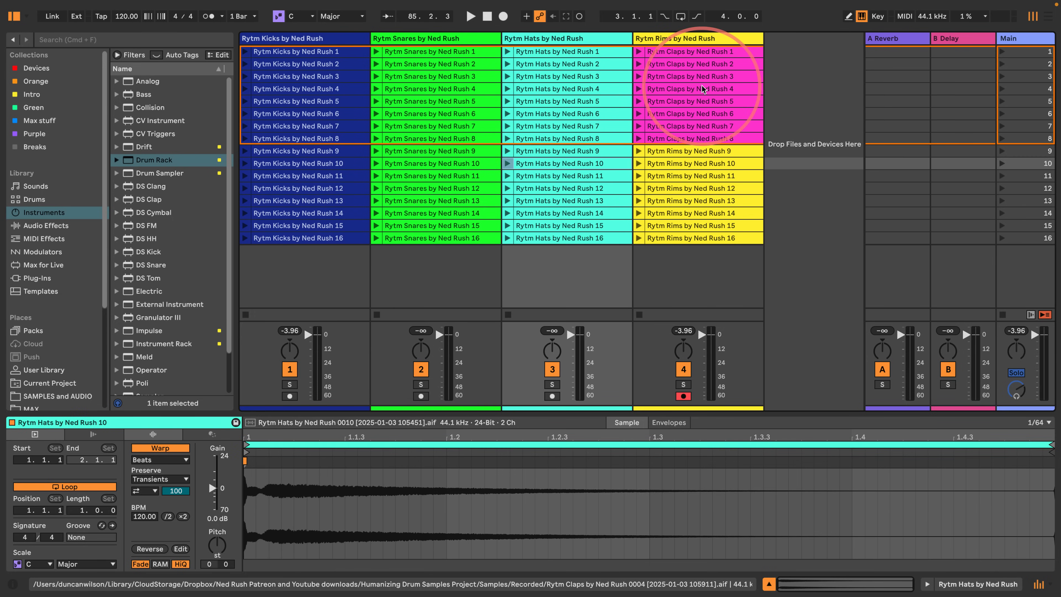
Step: Examine several clap and rim sample clips in the fourth track to compare their waveforms
left_click(689, 77)
left_click(676, 180)
left_click(688, 101)
left_click(680, 163)
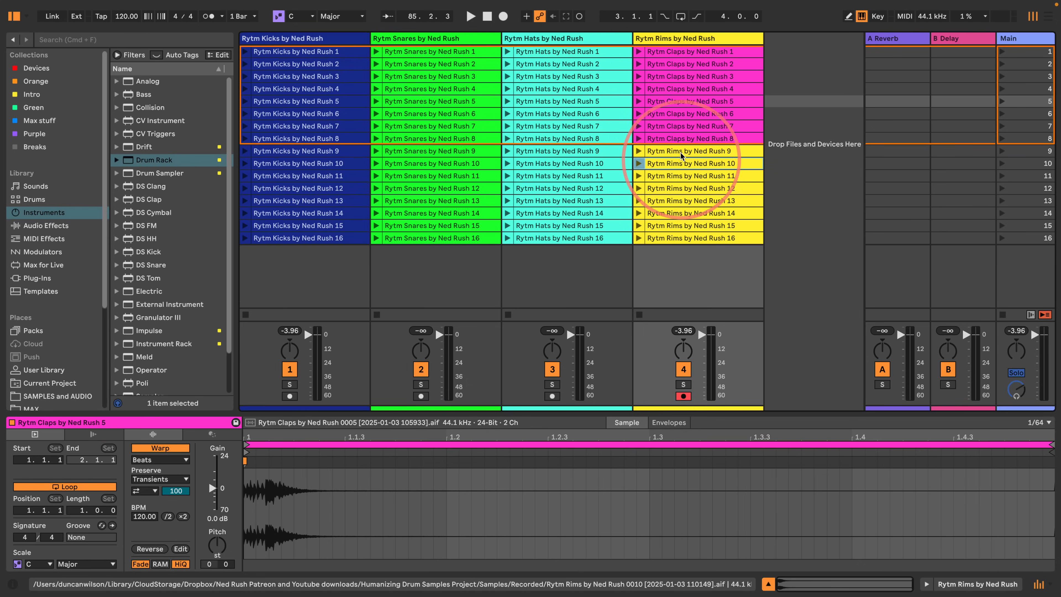
left_click(680, 152)
left_click(684, 126)
left_click(676, 101)
left_click(673, 88)
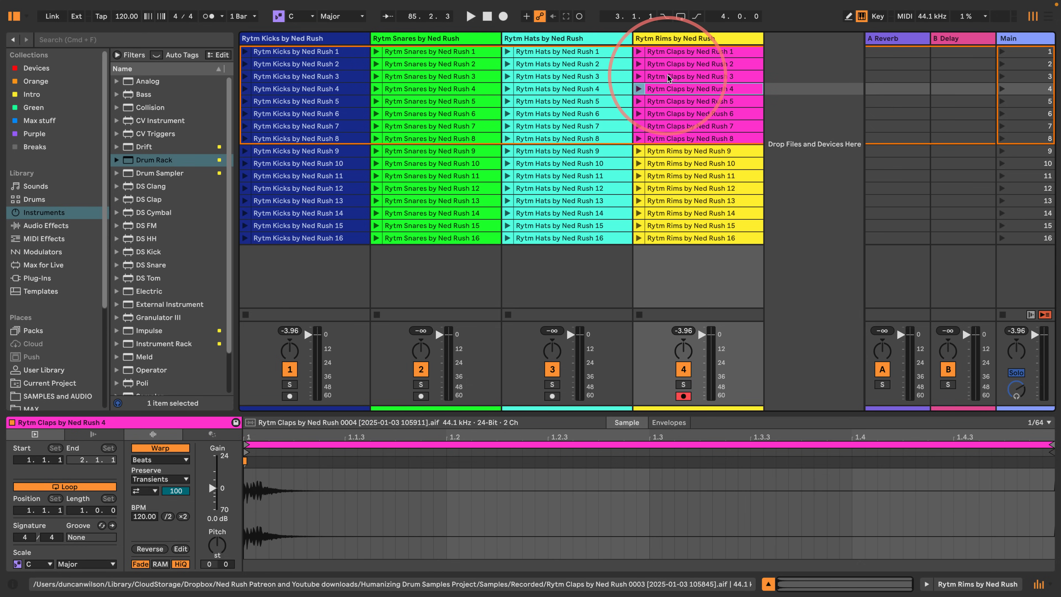
left_click(671, 77)
Step: Audition snare clip 13 and kick clips 1, 16, 13, 11 and 8
left_click(375, 200)
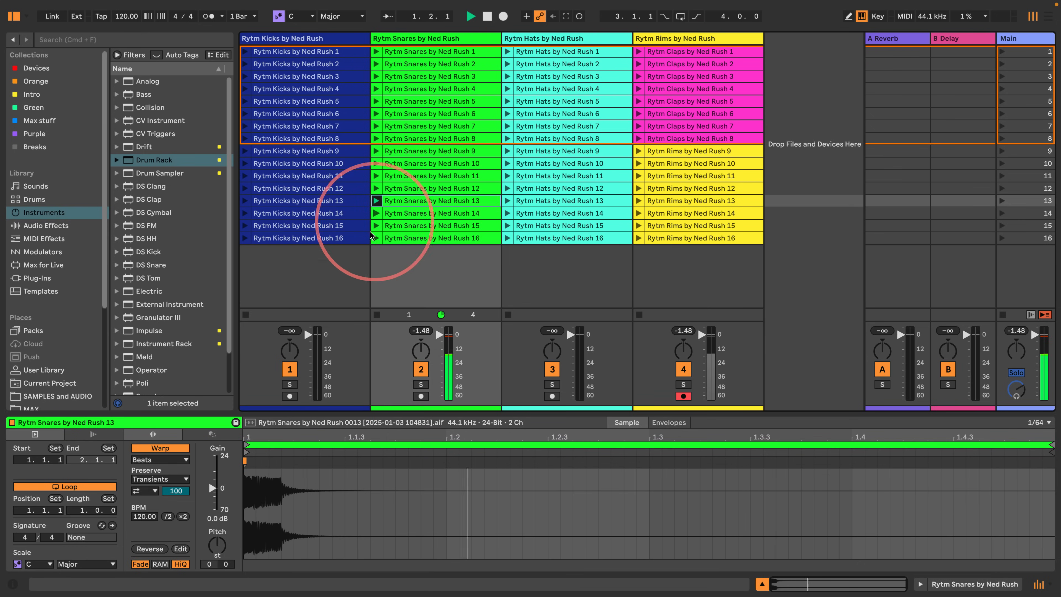
left_click(287, 53)
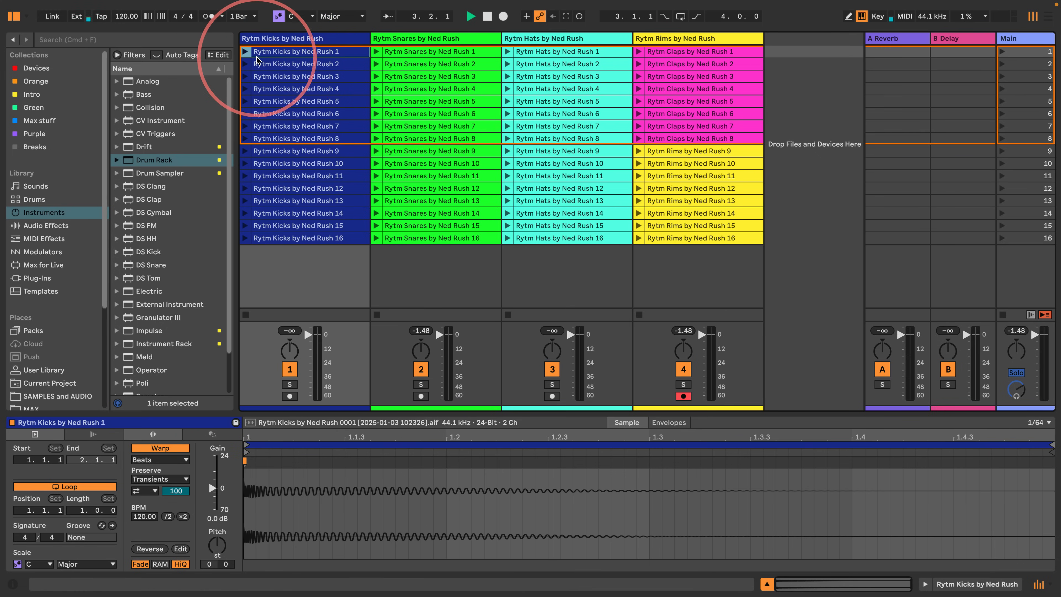
left_click(246, 52)
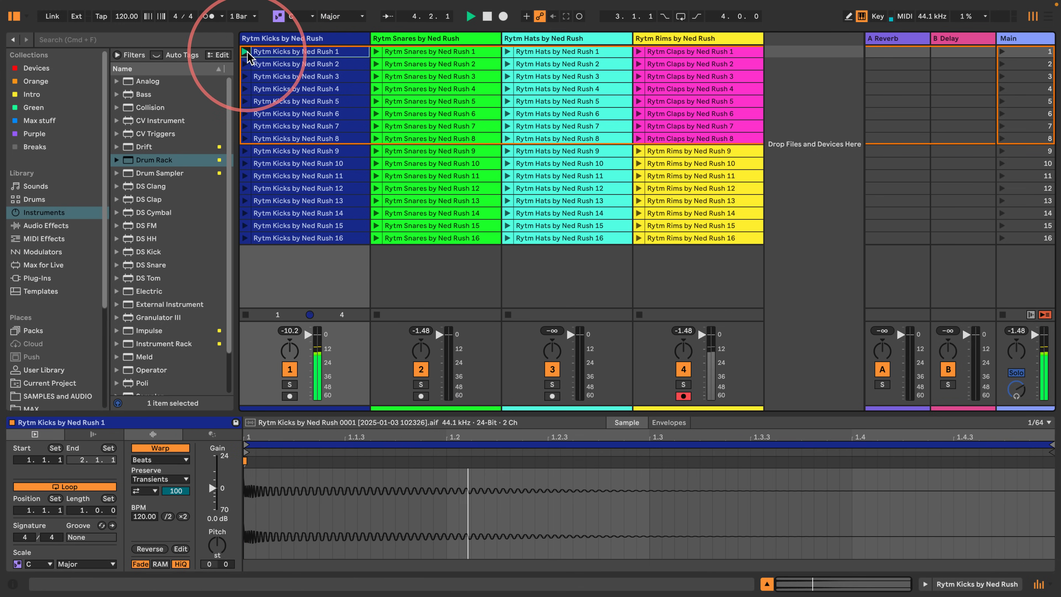
left_click(243, 238)
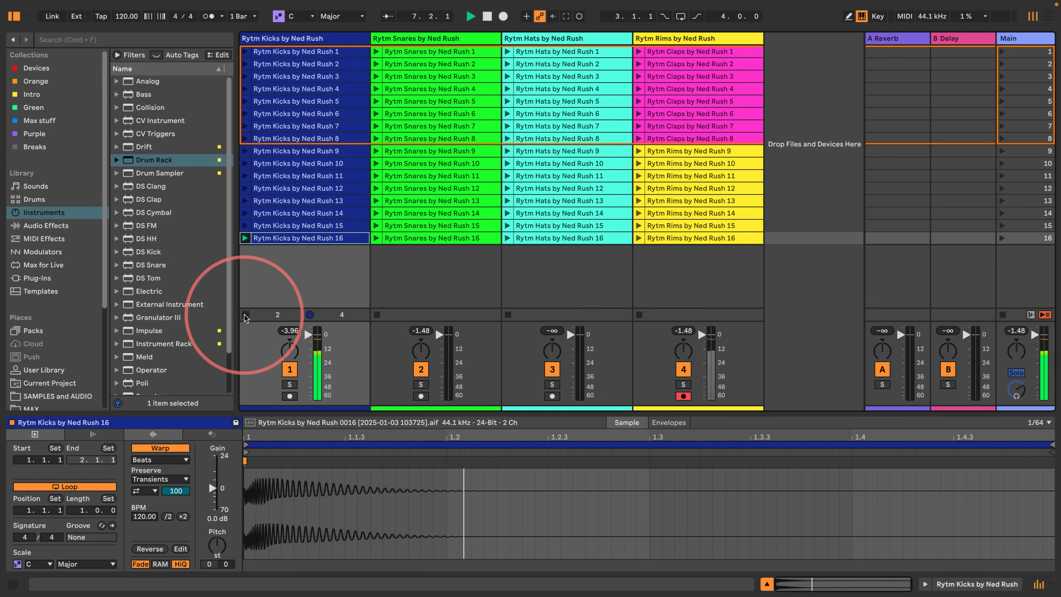
left_click(244, 201)
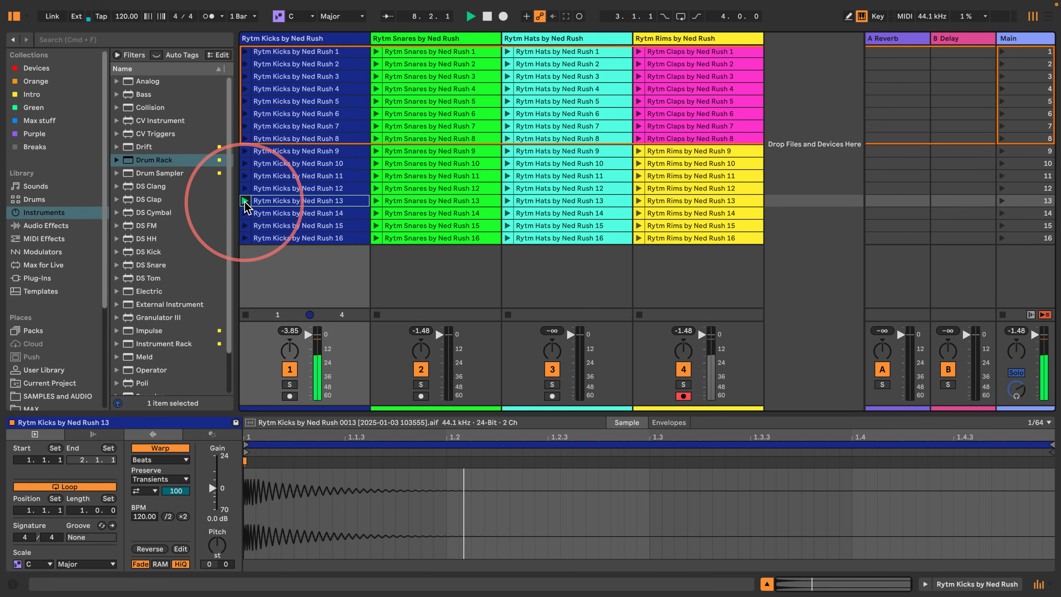
left_click(245, 176)
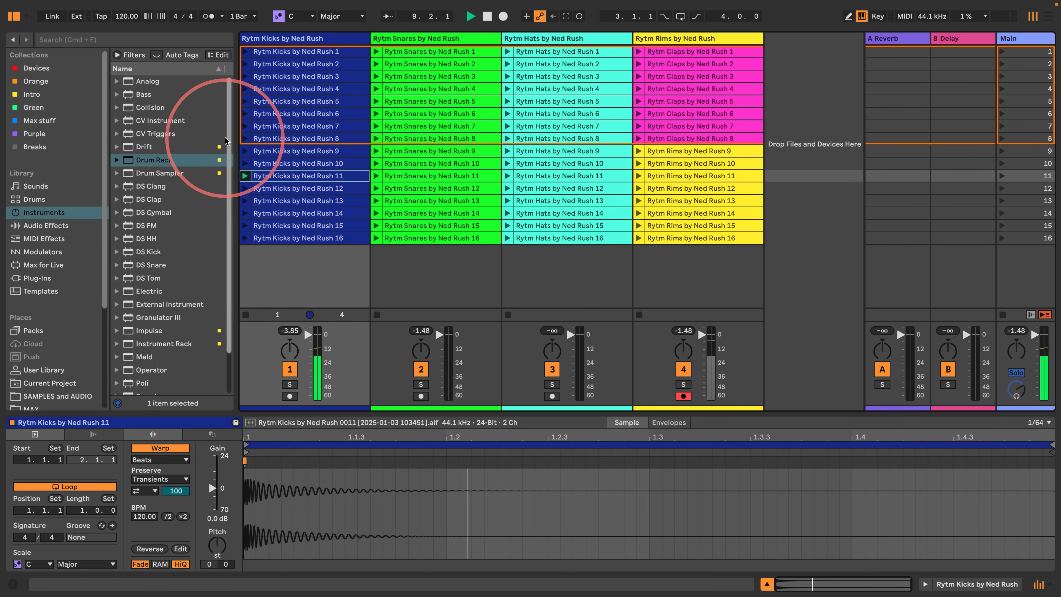
left_click(245, 139)
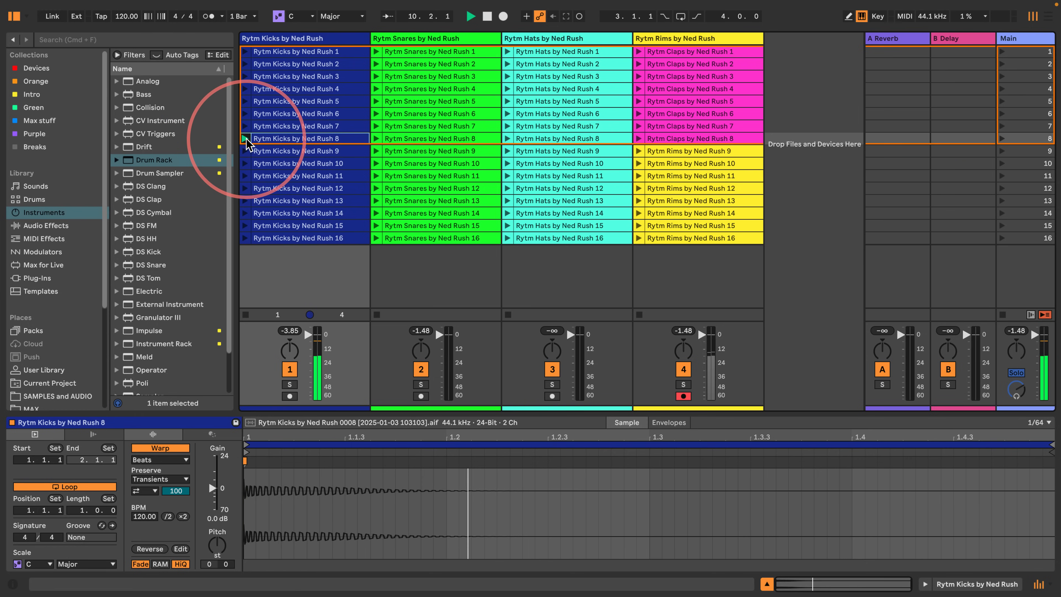
Step: Audition snare clips 8, 9 and 6 and hat clip 9, stopping the clips on each track after listening
left_click(376, 139)
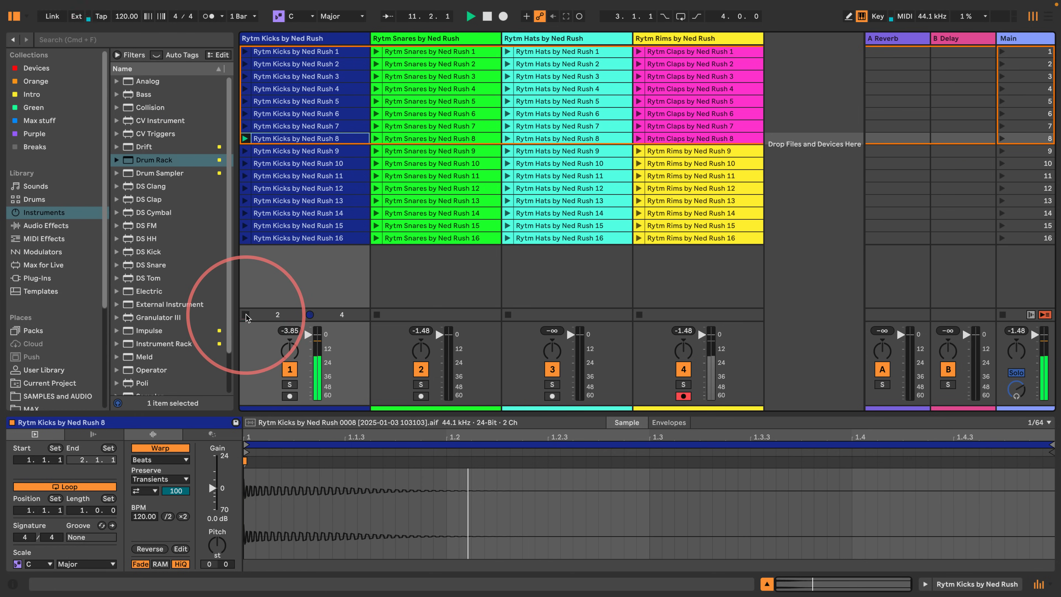
left_click(376, 151)
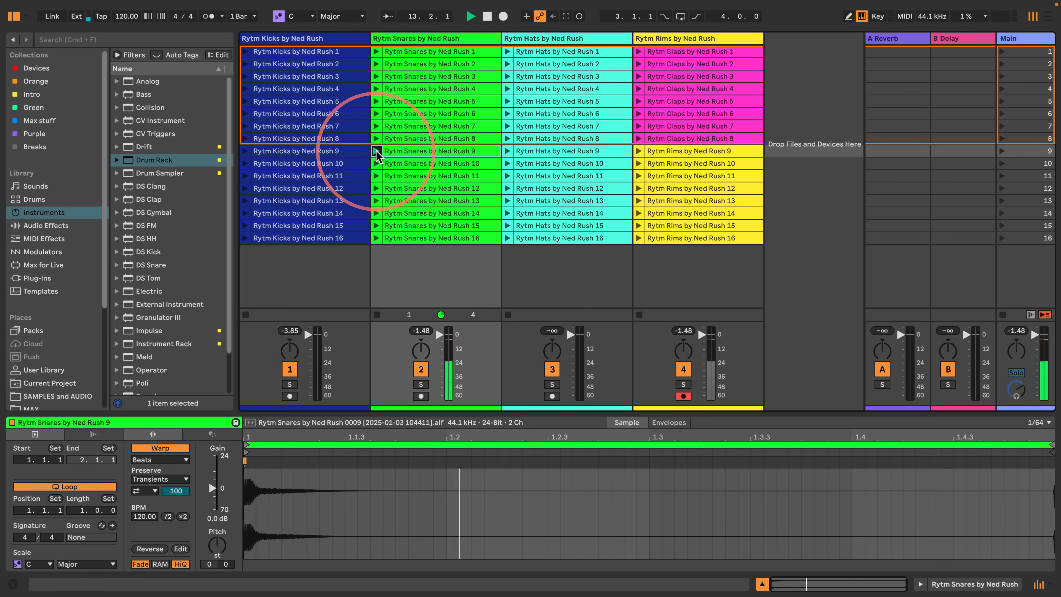
left_click(377, 113)
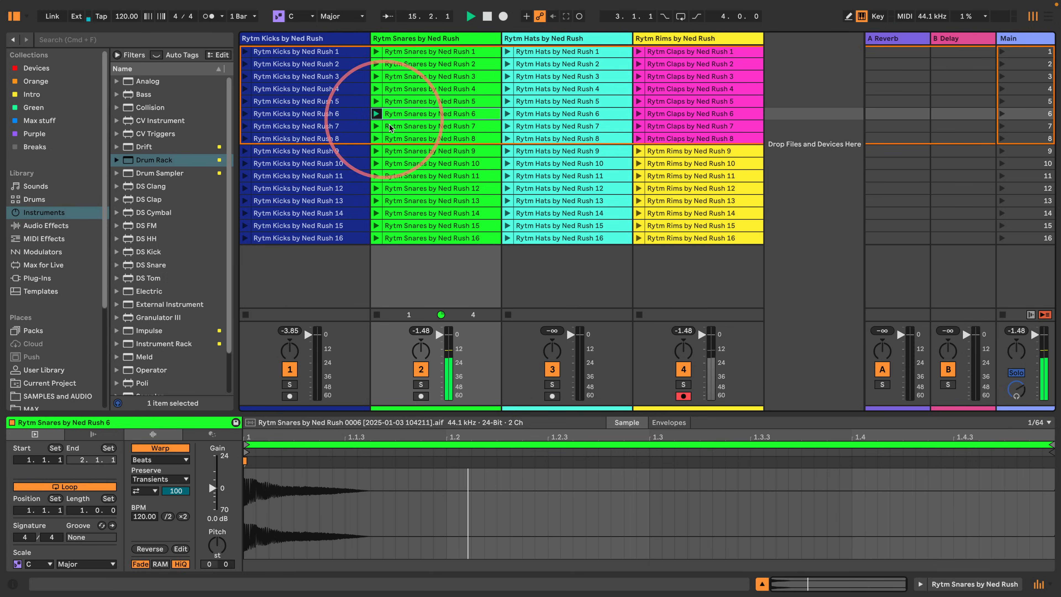
left_click(376, 314)
left_click(508, 151)
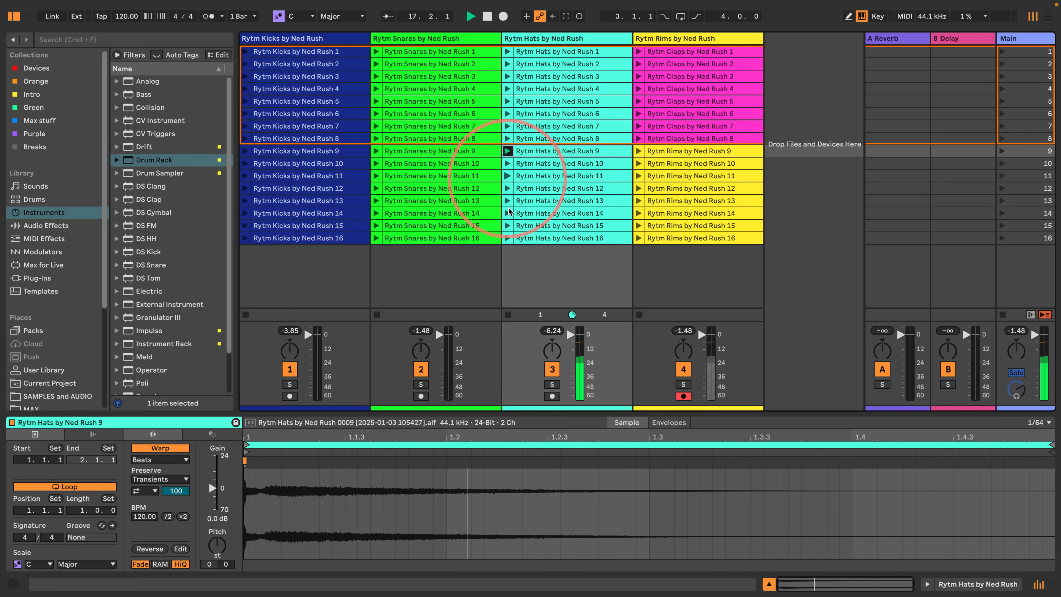
left_click(505, 314)
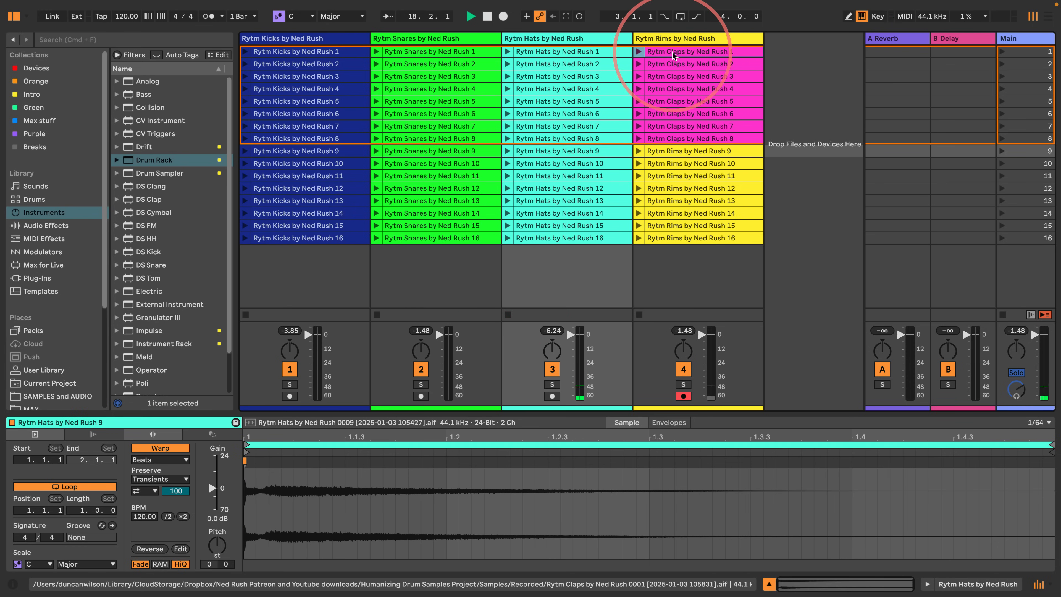
Step: Audition clap clips 1, 4 and 5
left_click(639, 51)
left_click(639, 89)
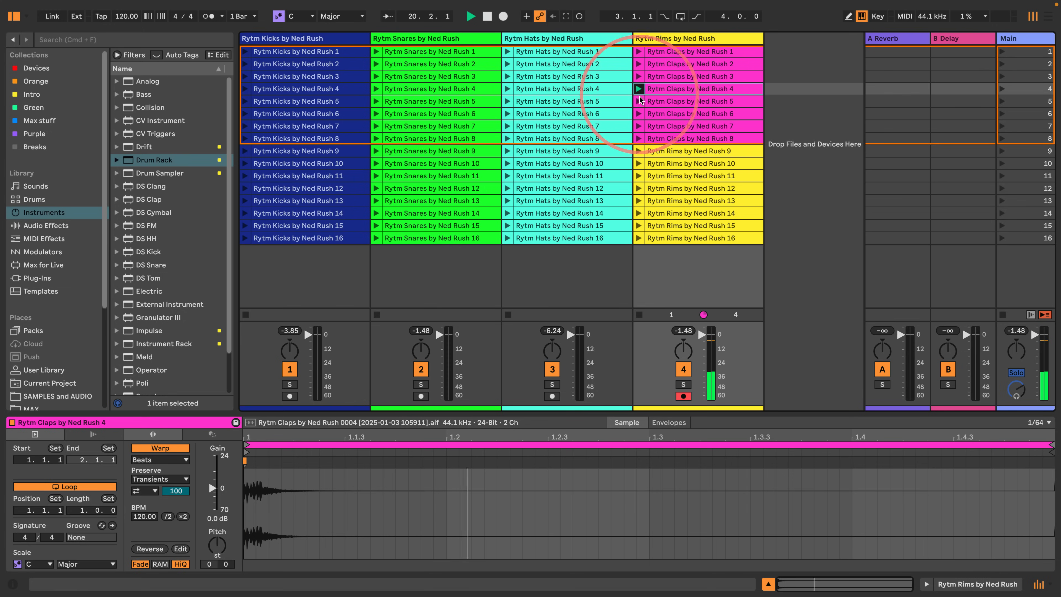
left_click(639, 101)
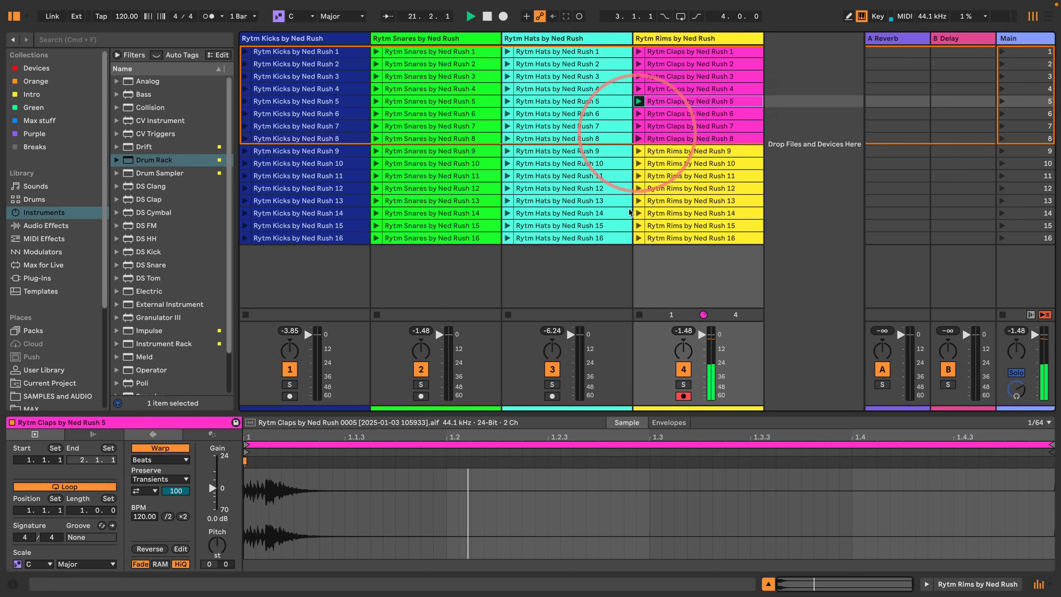
Step: Audition rim clips 12 to 16 and rim clip 10, and stop the clips on that track
left_click(639, 189)
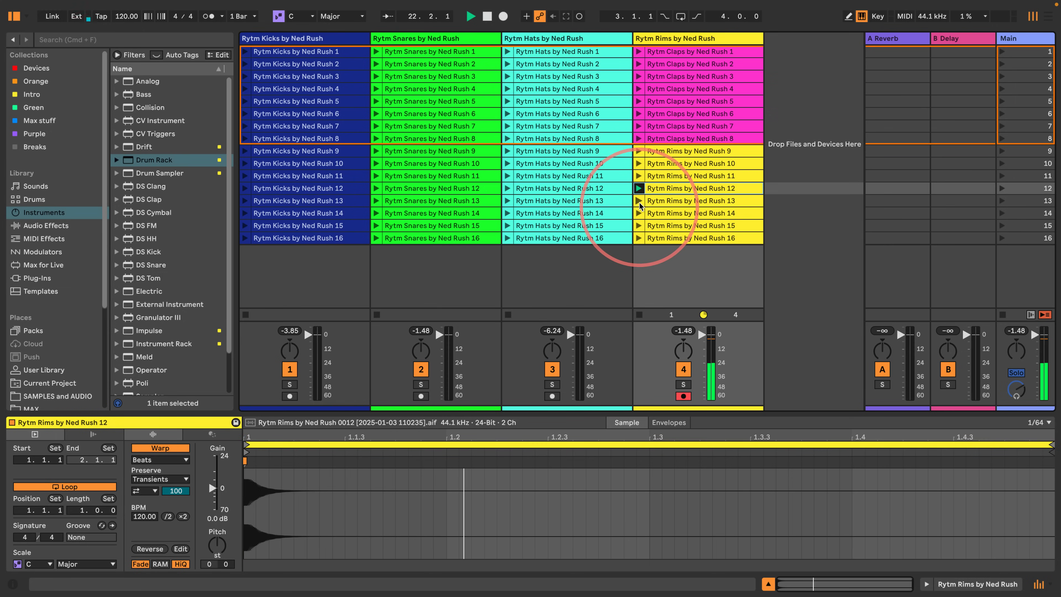
left_click(639, 201)
left_click(639, 213)
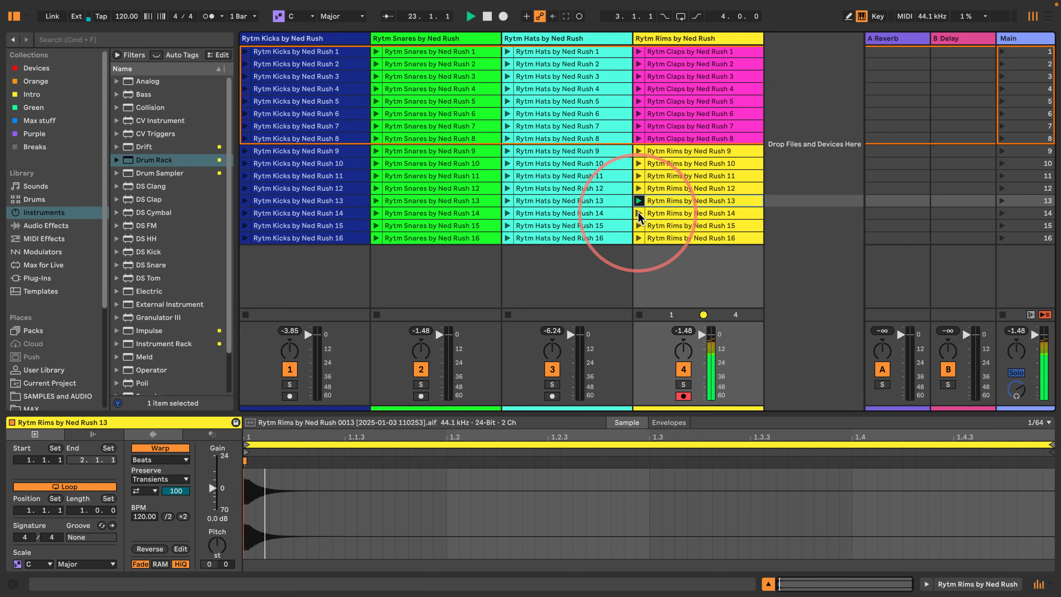
left_click(639, 226)
left_click(639, 238)
left_click(639, 163)
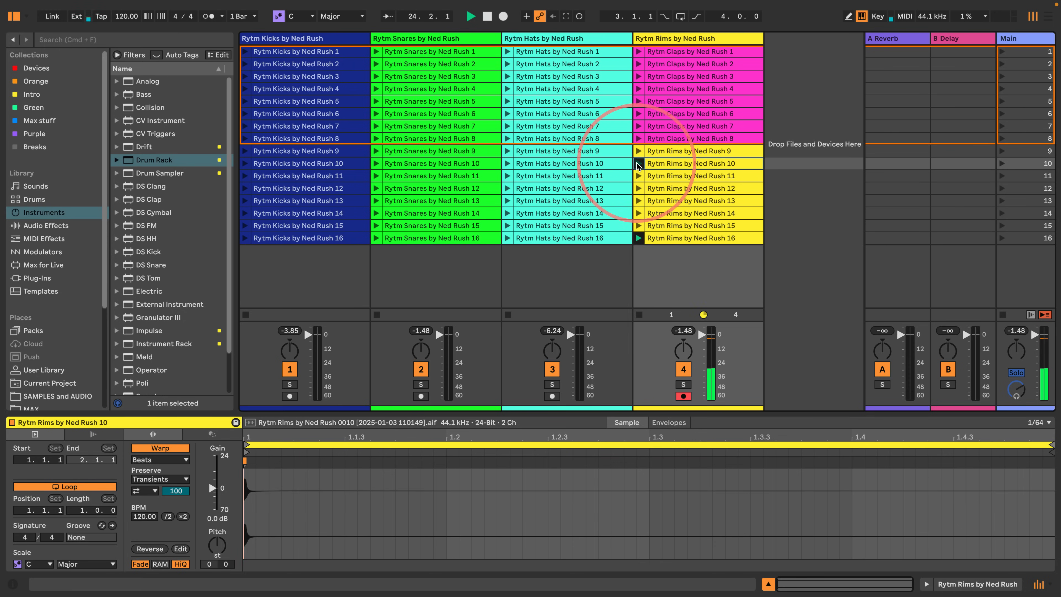
left_click(639, 314)
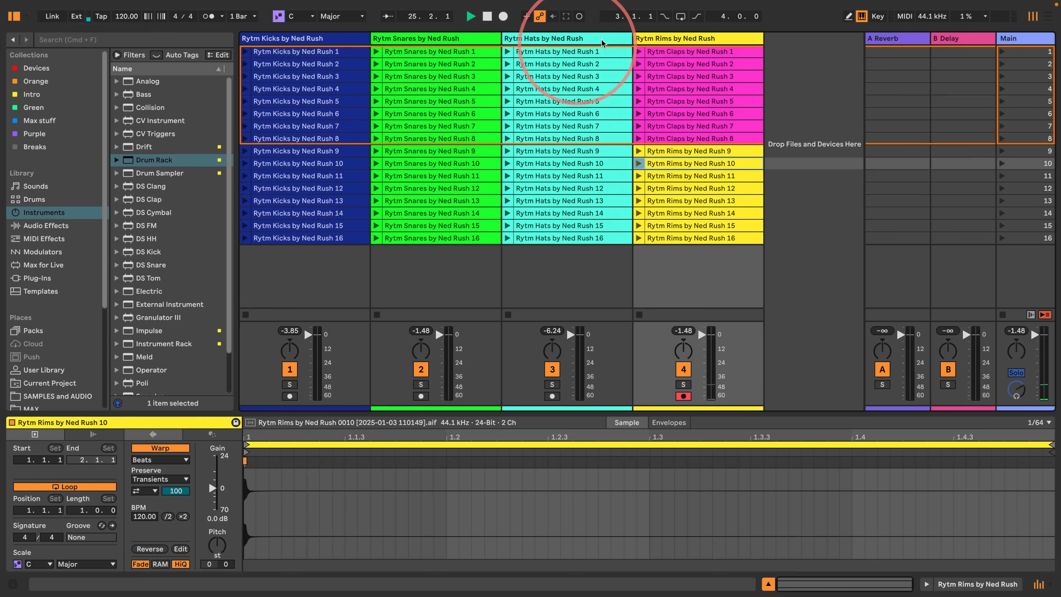
Step: Select the kicks, snares, hats and rims tracks together and narrow their columns
left_click(331, 39, "shift")
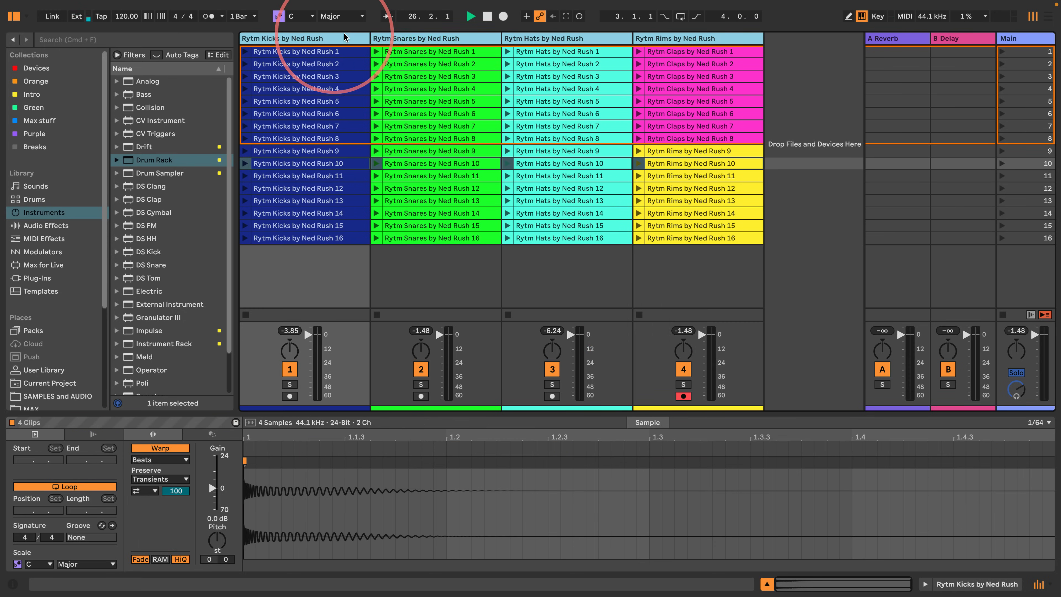
left_click_drag(366, 37, 335, 35)
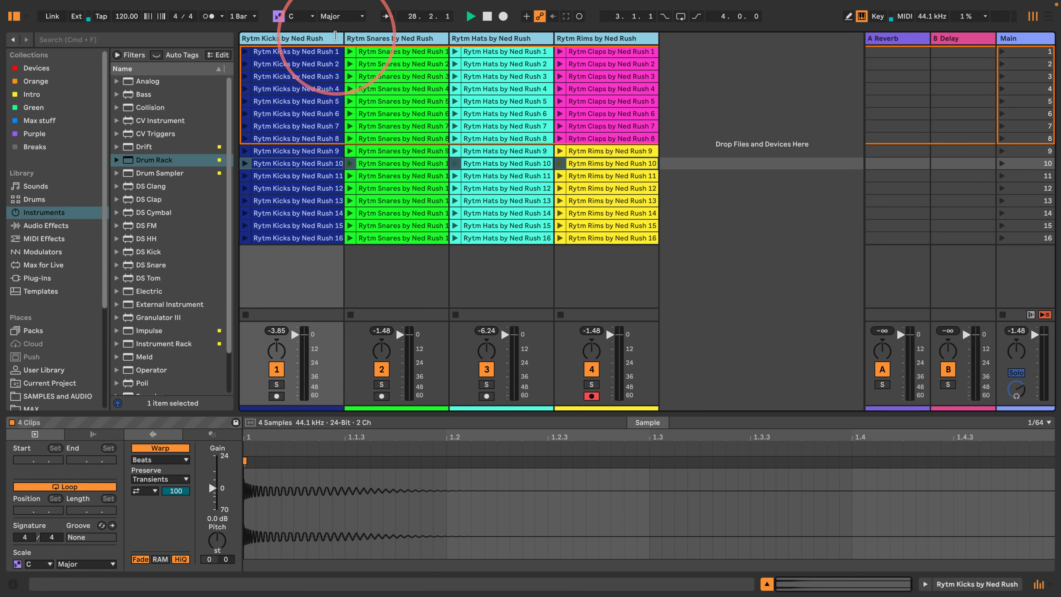
left_click(388, 189)
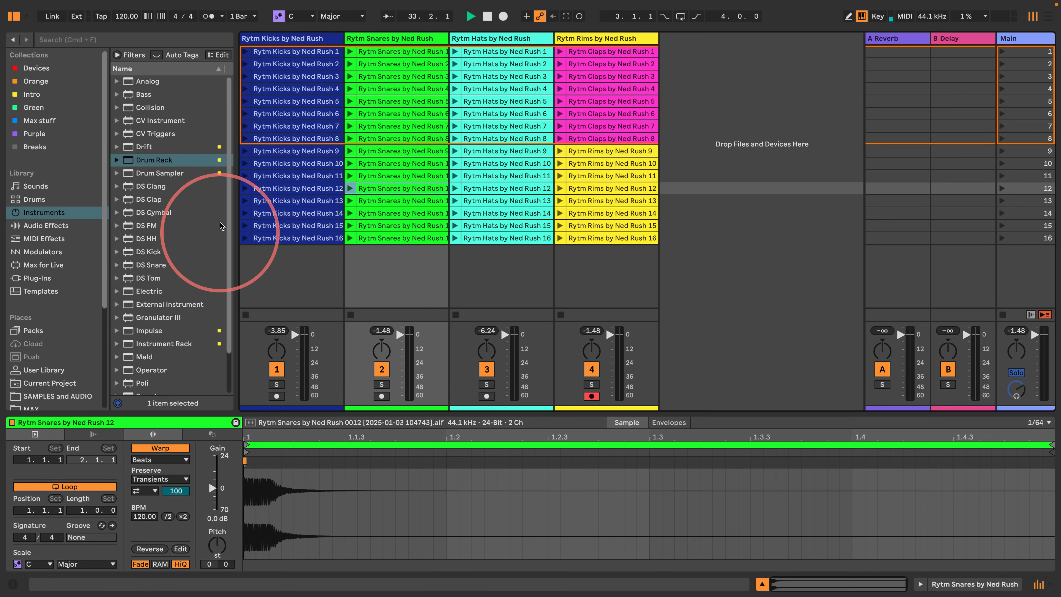
Step: Widen the browser, add a Drum Rack on a new MIDI track after the rims track, and colour that track orange
left_click_drag(234, 200, 240, 200)
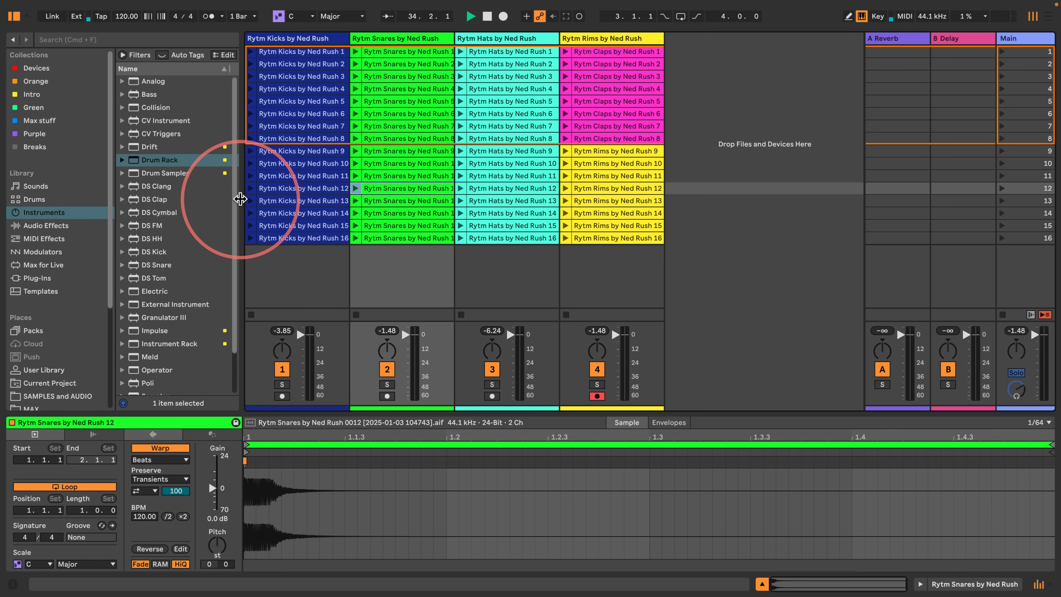
left_click_drag(135, 162, 724, 105)
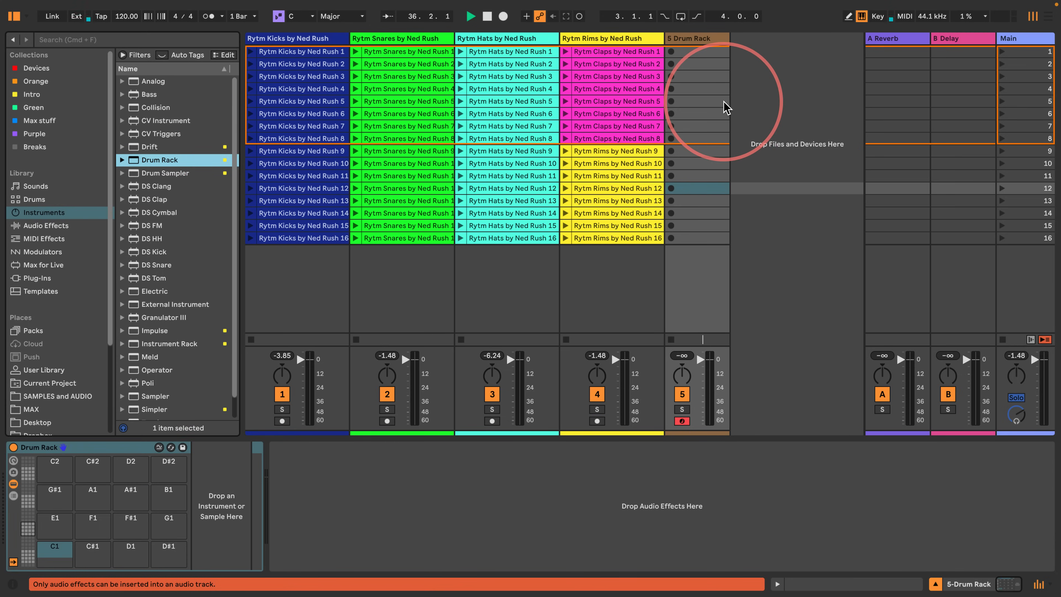
right_click(703, 38)
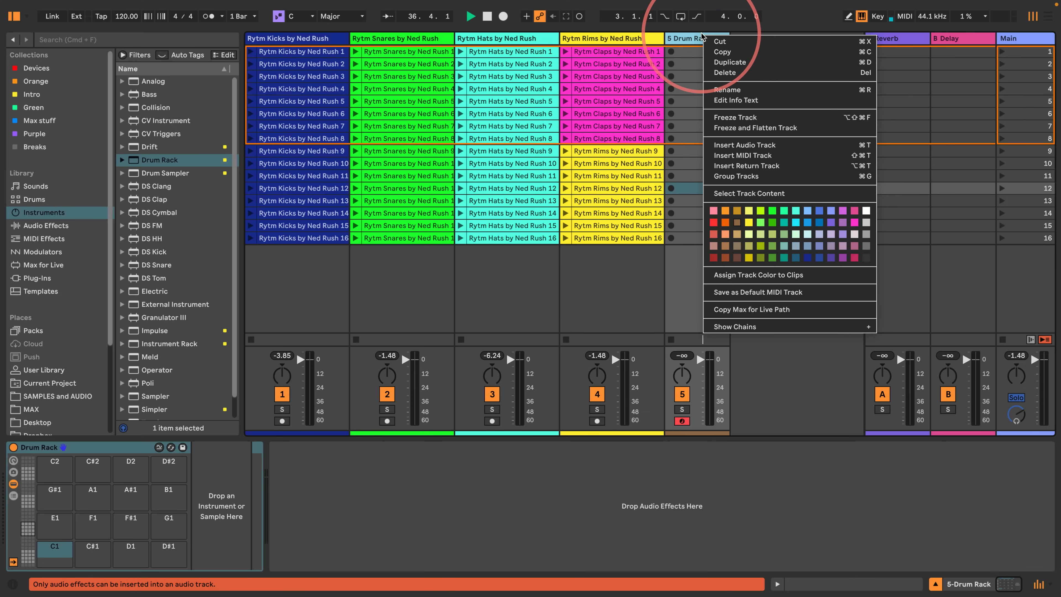
left_click(714, 237)
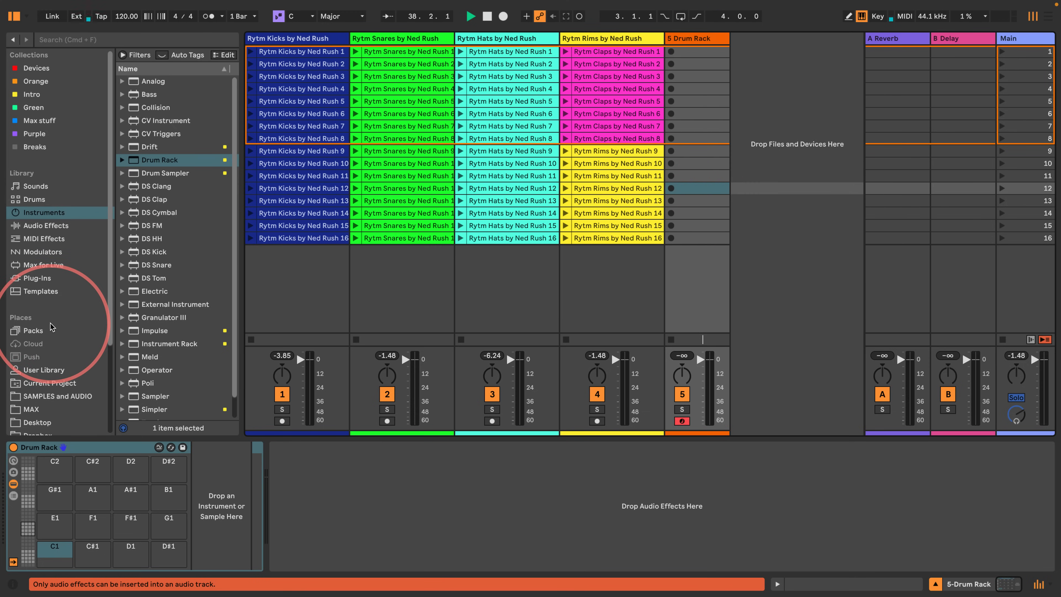
Step: Load a Sampler onto the Drum Rack's C1 pad and show its zone editor
scroll(127, 362, "down", 2)
left_click_drag(138, 374, 55, 551)
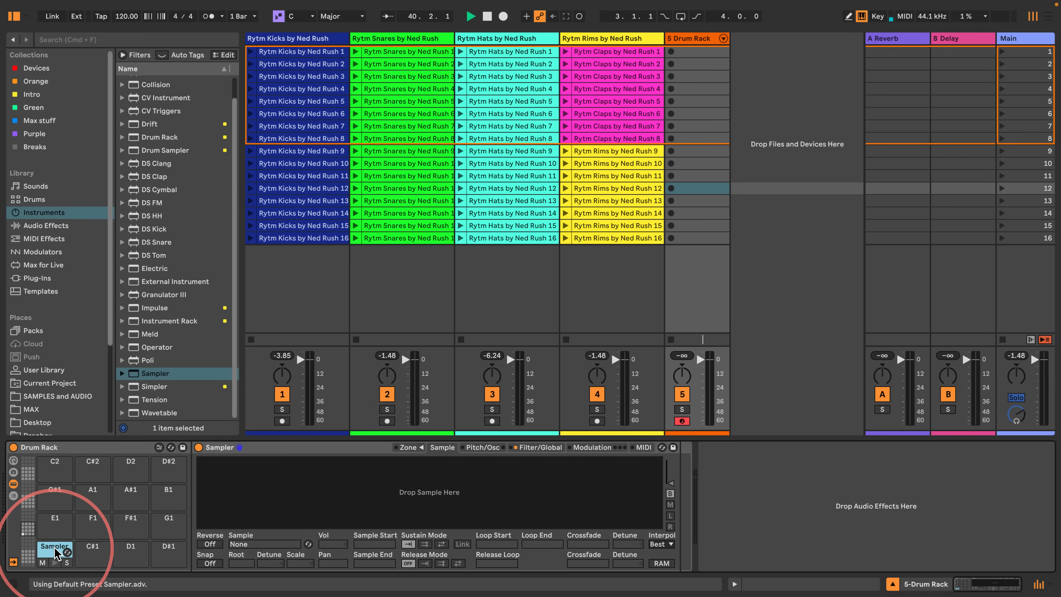
left_click(407, 448)
left_click(303, 49)
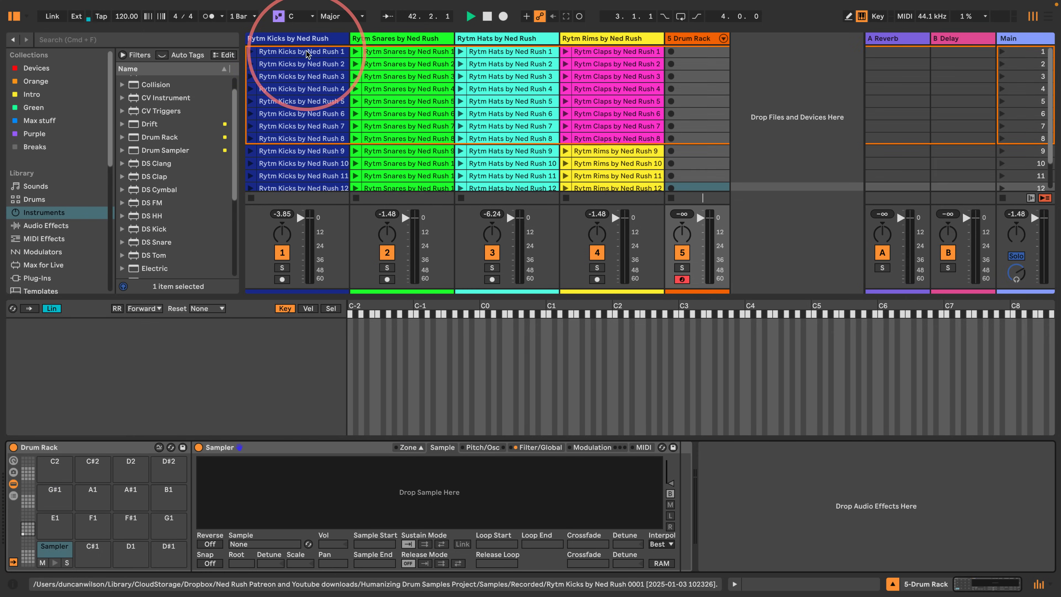
left_click(292, 238, "shift")
left_click_drag(293, 239, 942, 588)
left_click(943, 589)
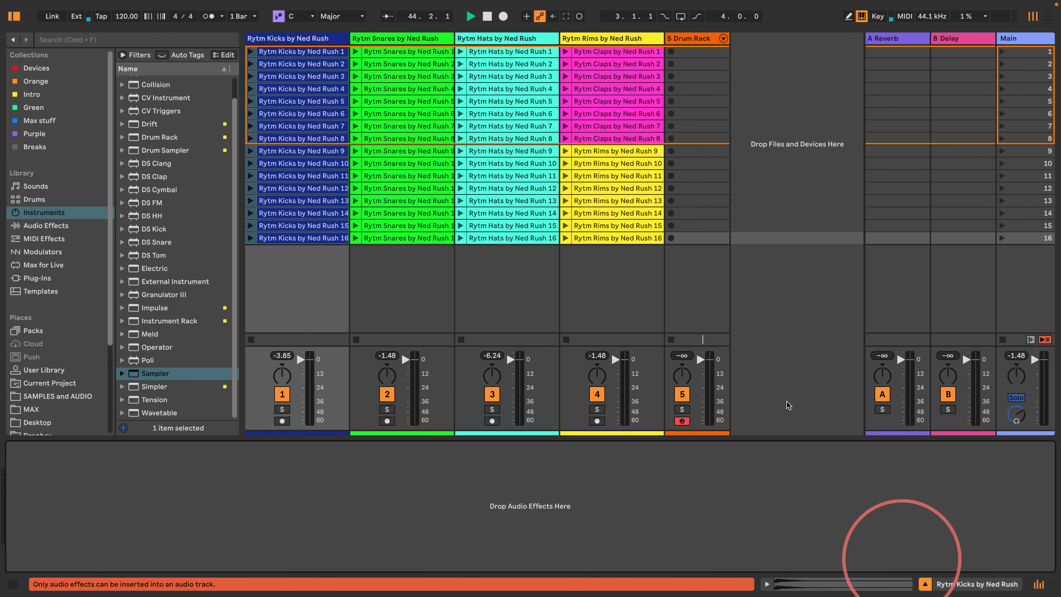
left_click(692, 40)
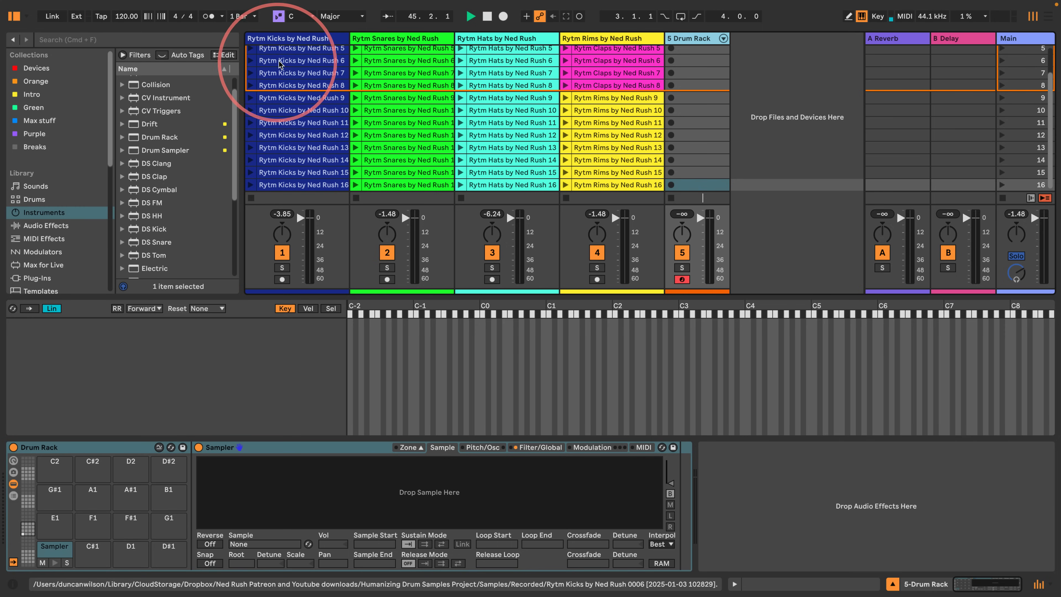
Step: Add all 16 kick clips to the C1 Sampler's zone list
left_click(295, 53)
left_click(303, 238, "shift")
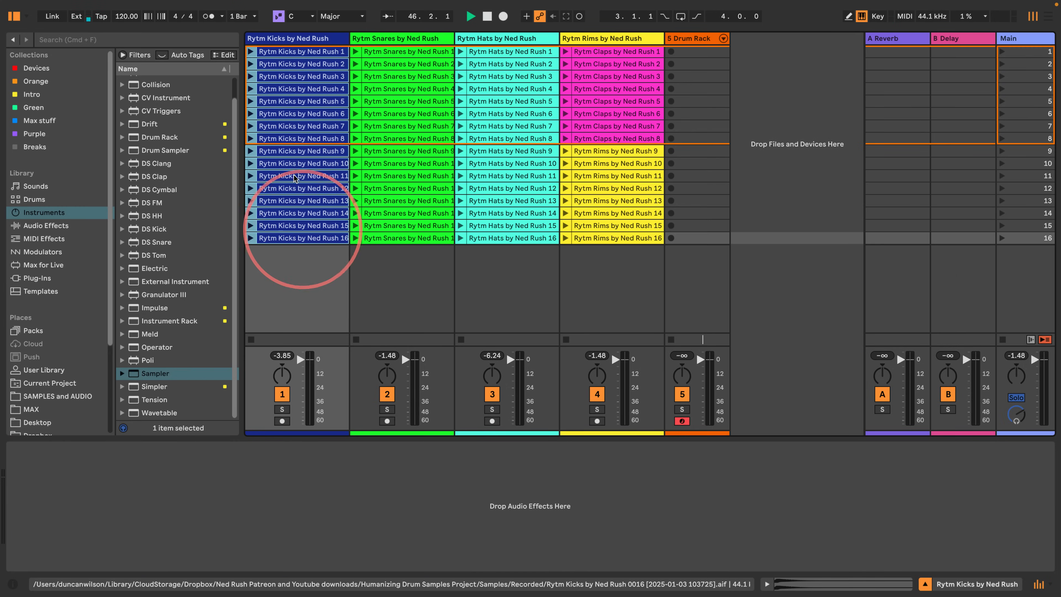
left_click_drag(292, 46, 181, 388)
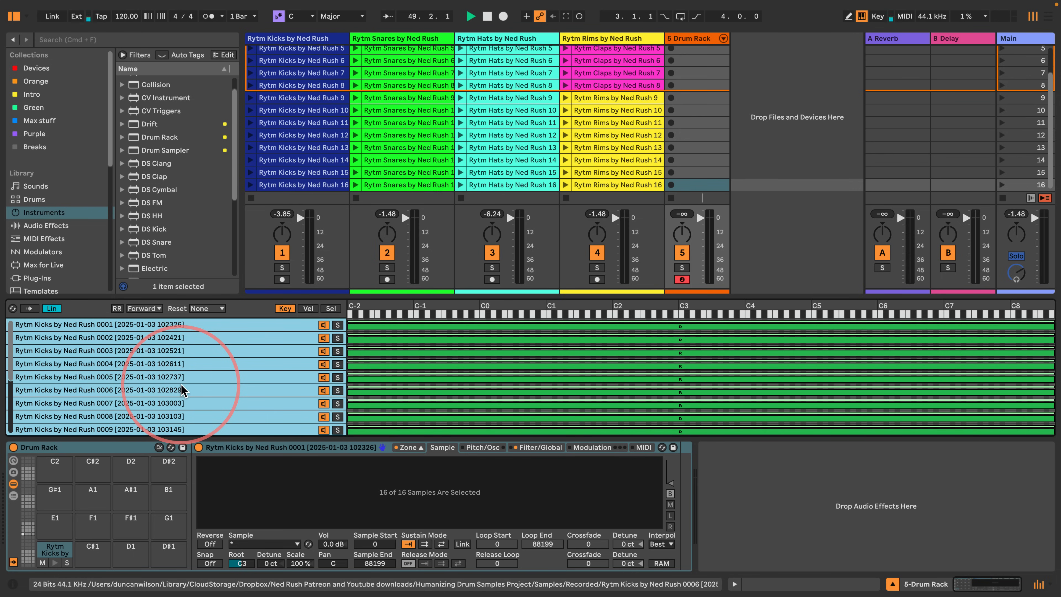
Step: Distribute the kick samples' ranges equally across the Sampler's sample select zones
left_click(330, 309)
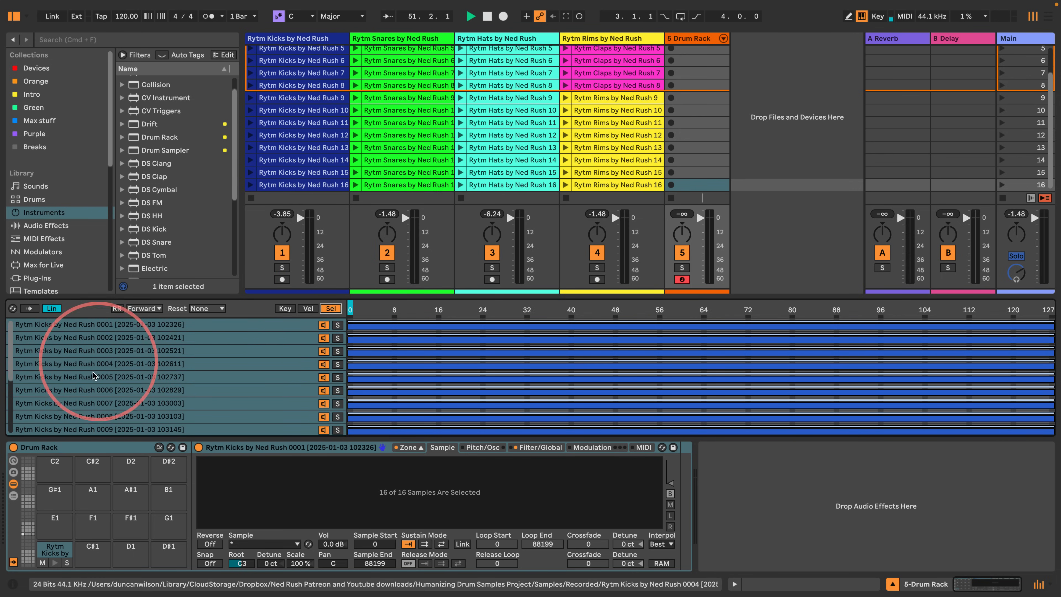
right_click(606, 353)
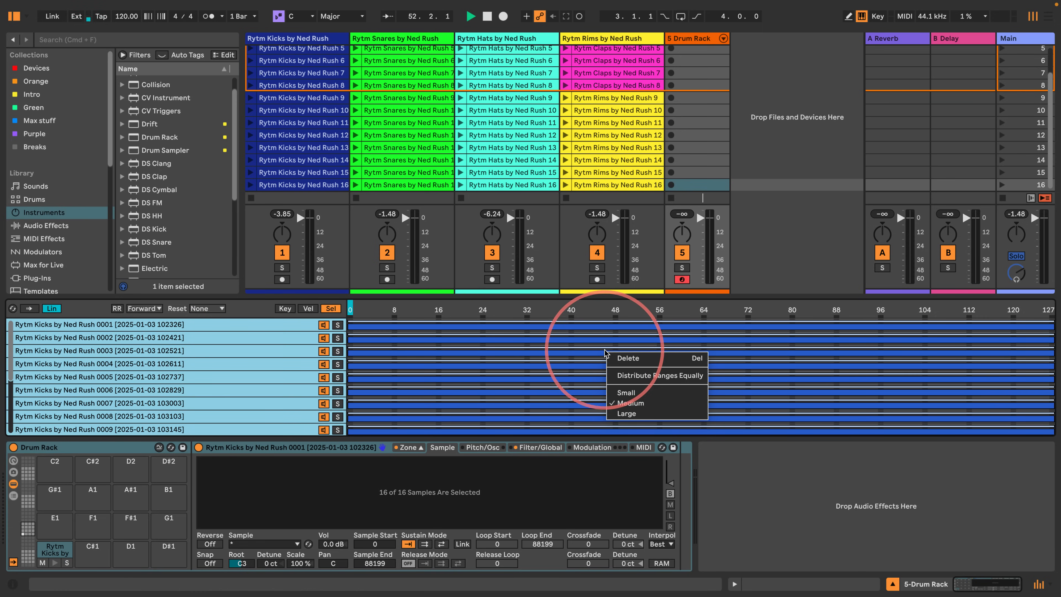
left_click(642, 375)
scroll(608, 381, "down", 3)
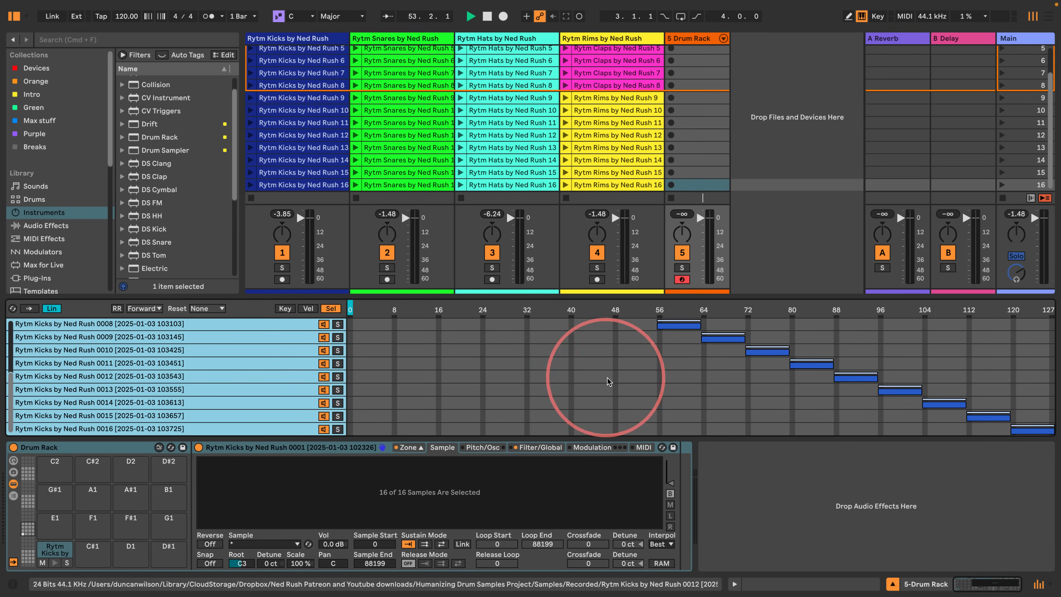
scroll(428, 385, "up", 3)
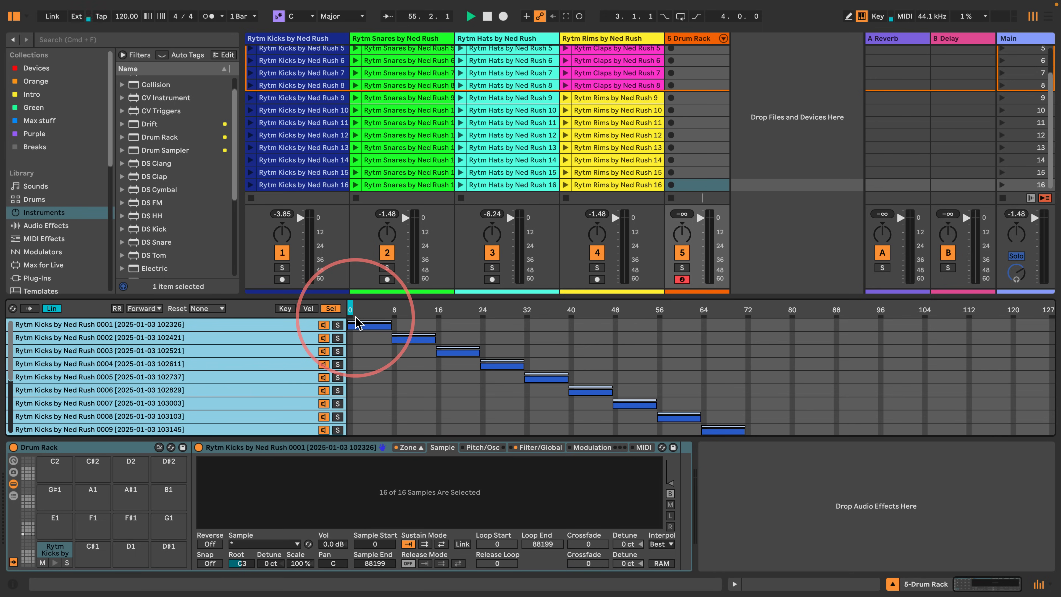
Step: Turn off the kick Sampler's filter and limit it to 1 voice
left_click(539, 447)
left_click(217, 462)
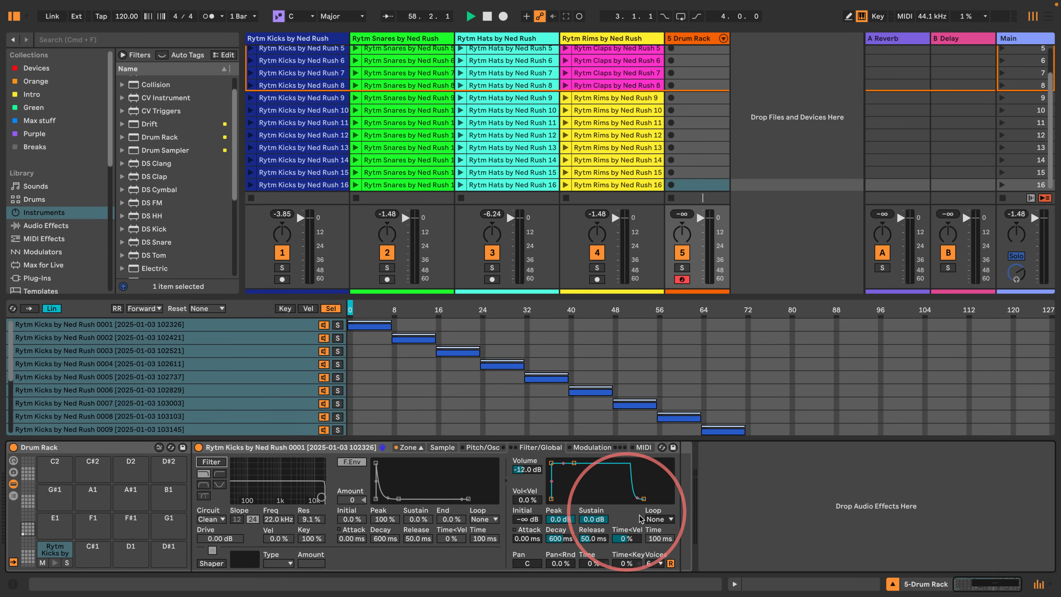
left_click(657, 564)
left_click(655, 409)
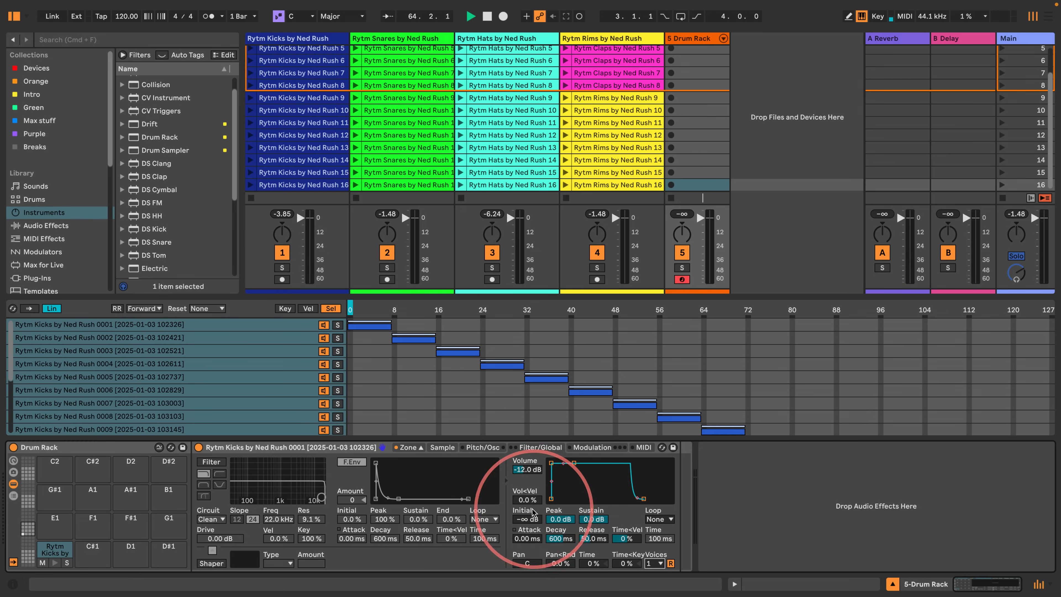
Step: Check the modulation targets available for velocity in the Sampler's MIDI settings, then return to its filter and global settings
left_click(643, 447)
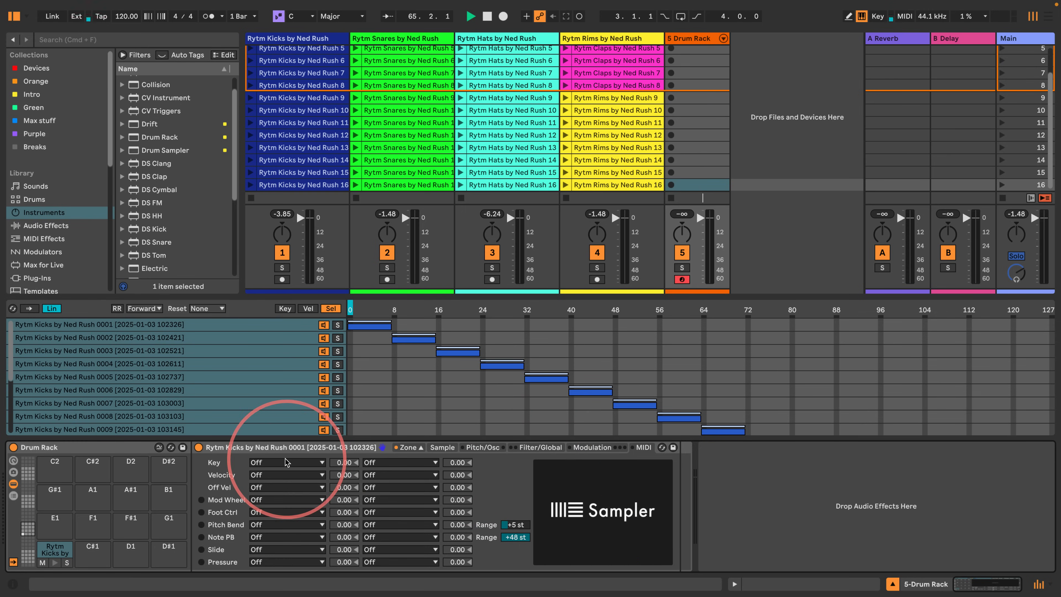
left_click(261, 476)
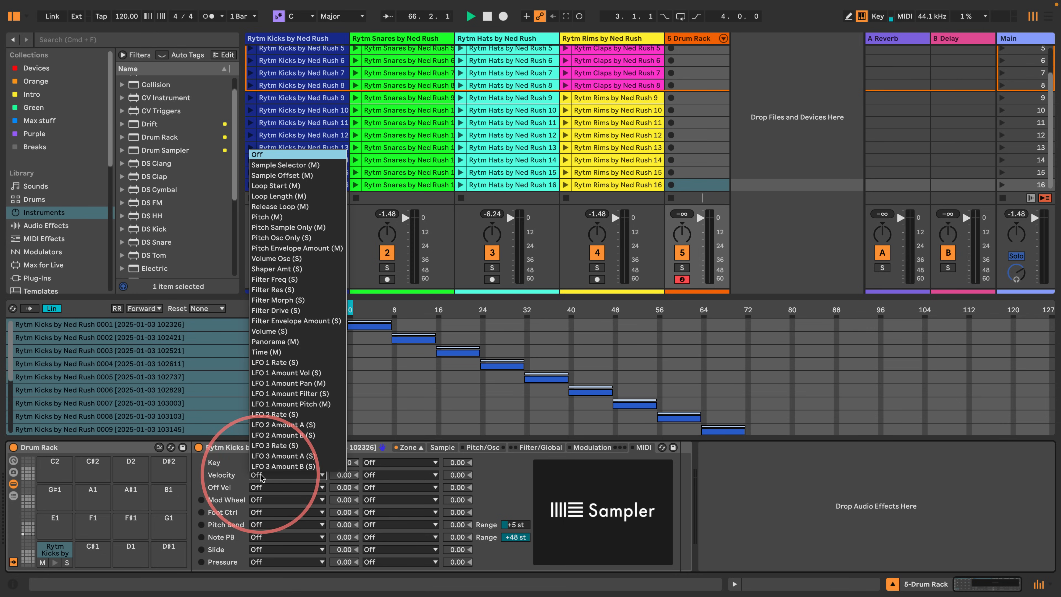
left_click(224, 500)
left_click(535, 447)
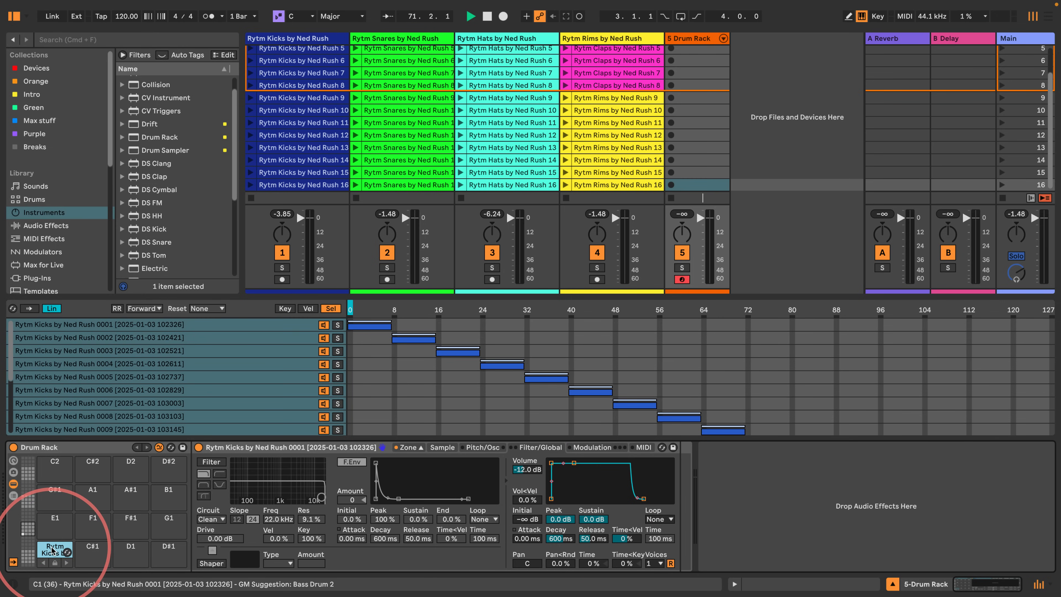
Step: Duplicate the kick pad from C1 to C#1 and delete all samples from the copy
left_click_drag(52, 551, 92, 551)
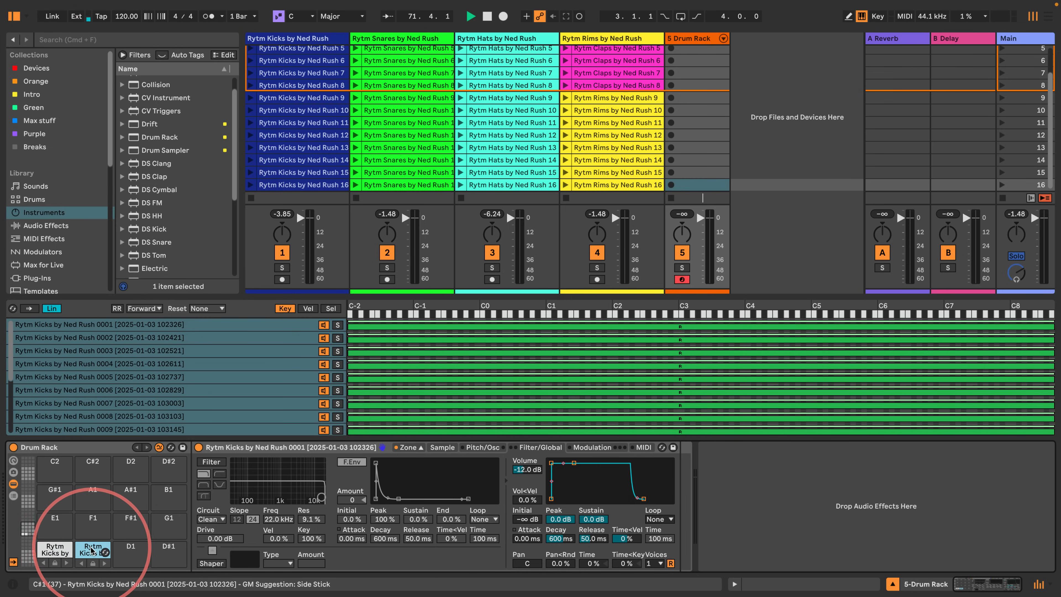
left_click(109, 404)
left_click(100, 393)
key("super+a")
key("Delete")
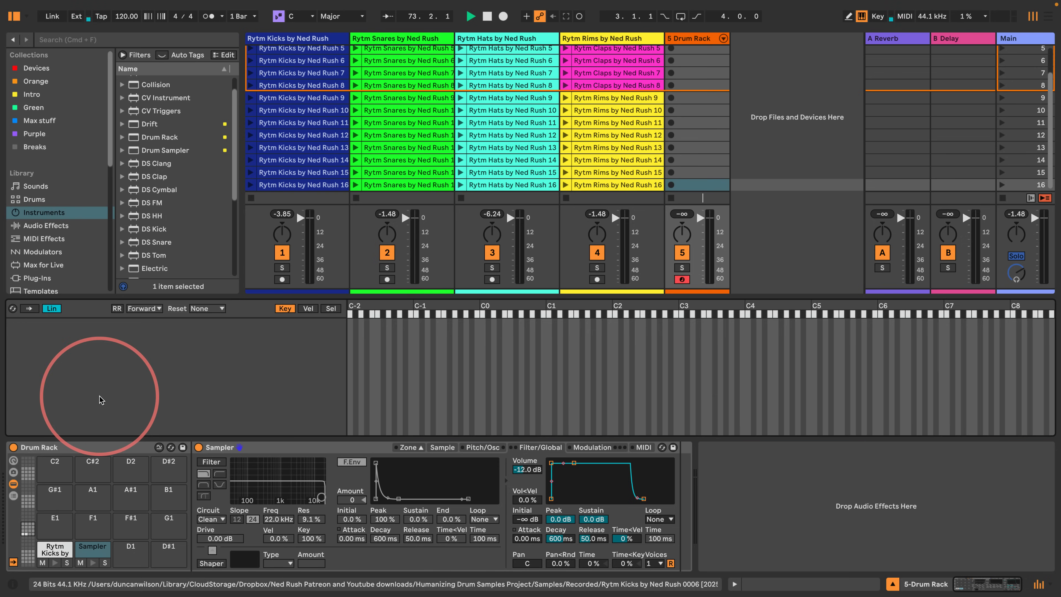
Step: Add all 16 snare clips to the C#1 Sampler and distribute their sample select ranges equally
left_click_drag(296, 308, 317, 344)
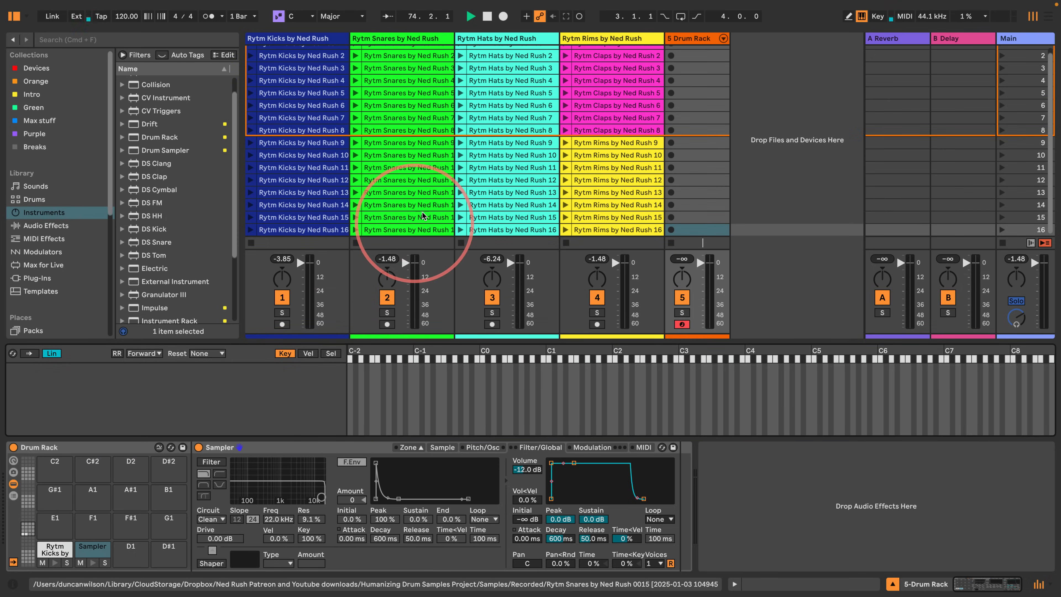
left_click(402, 233)
left_click(396, 52, "shift")
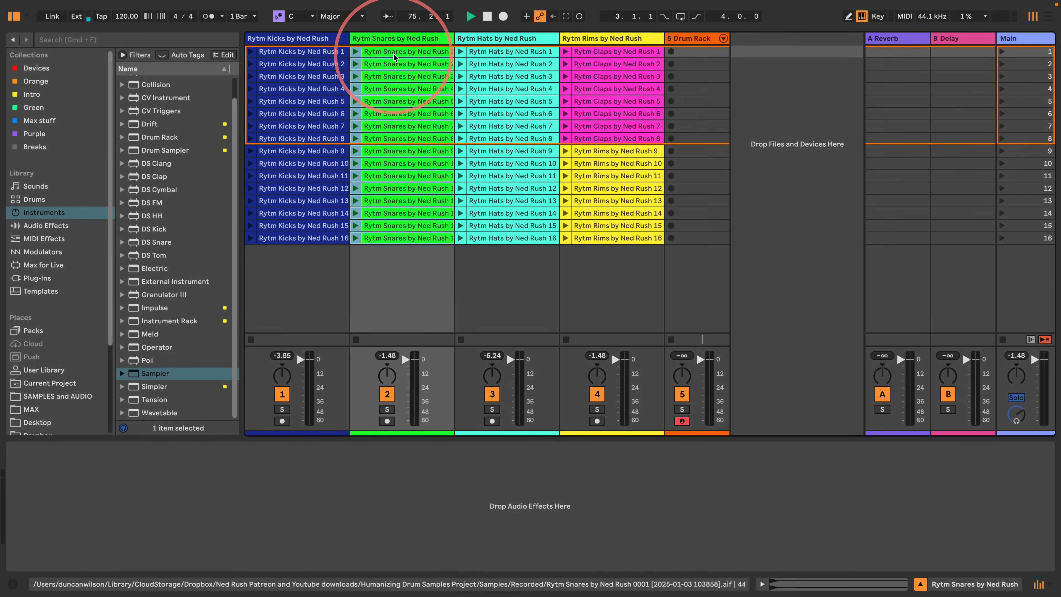
left_click_drag(396, 52, 692, 39)
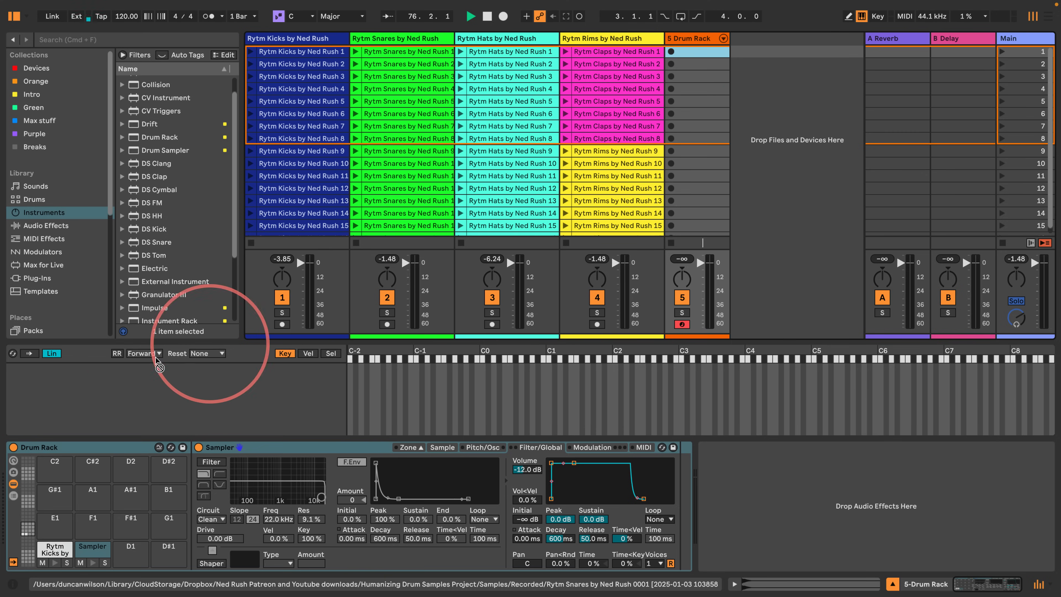
left_click(330, 354)
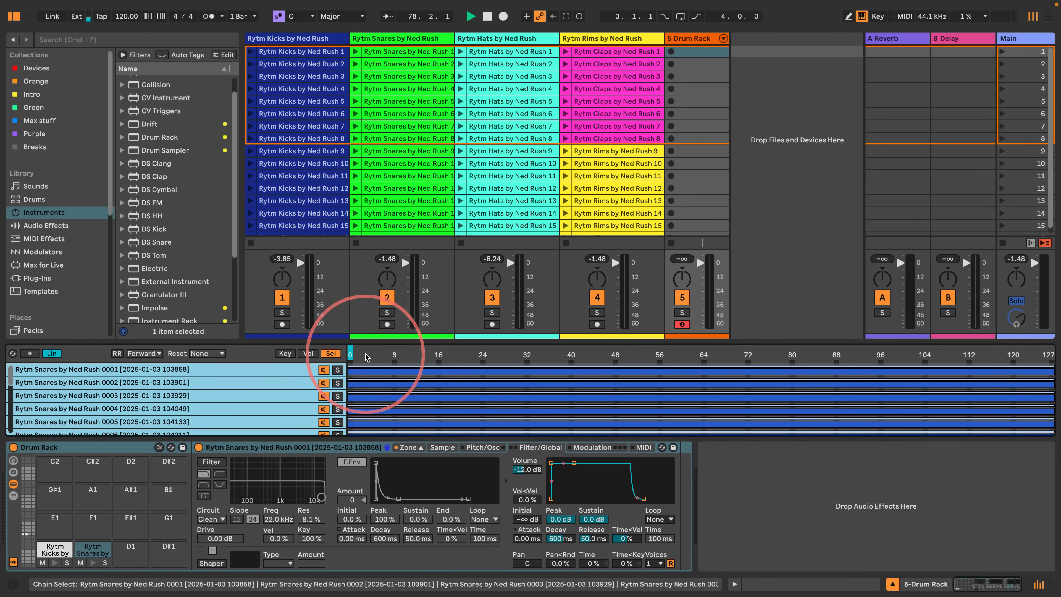
right_click(423, 388)
left_click(439, 409)
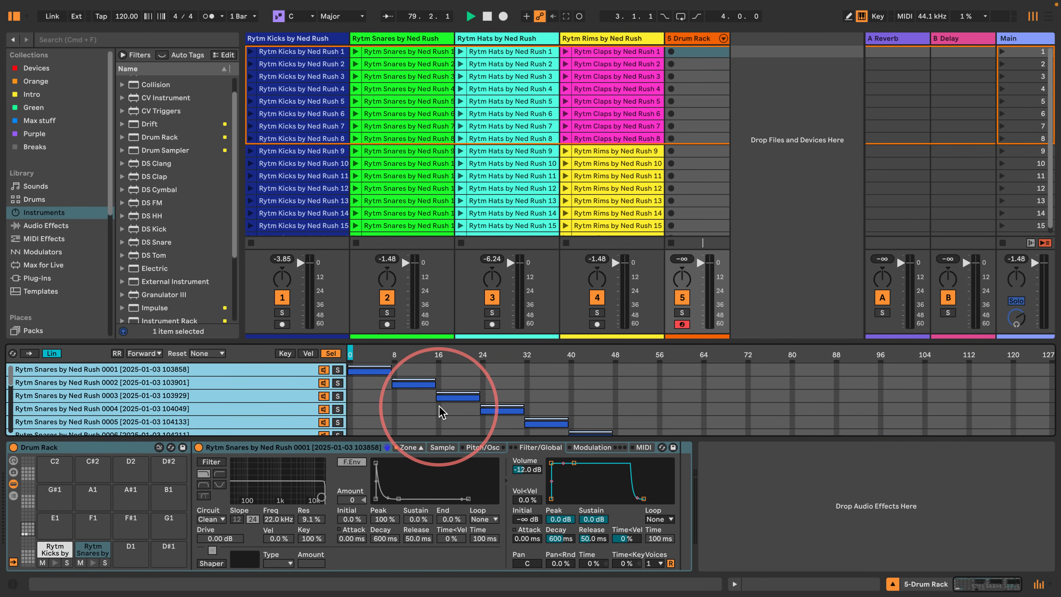
Step: Duplicate the snare pad from C#1 to D1 and delete all samples from the copy
left_click(90, 551)
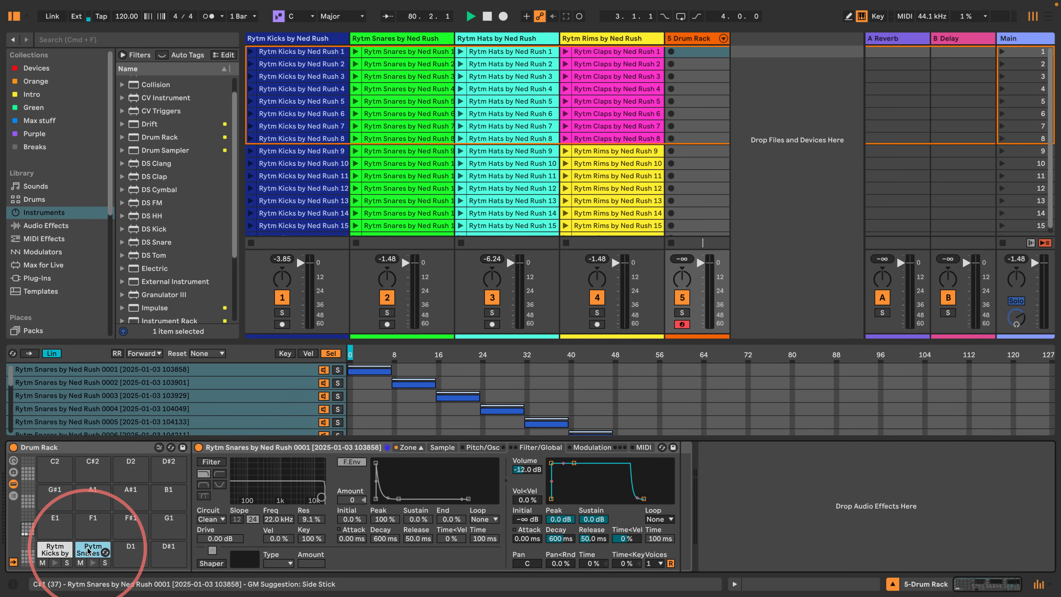
left_click_drag(89, 551, 129, 553)
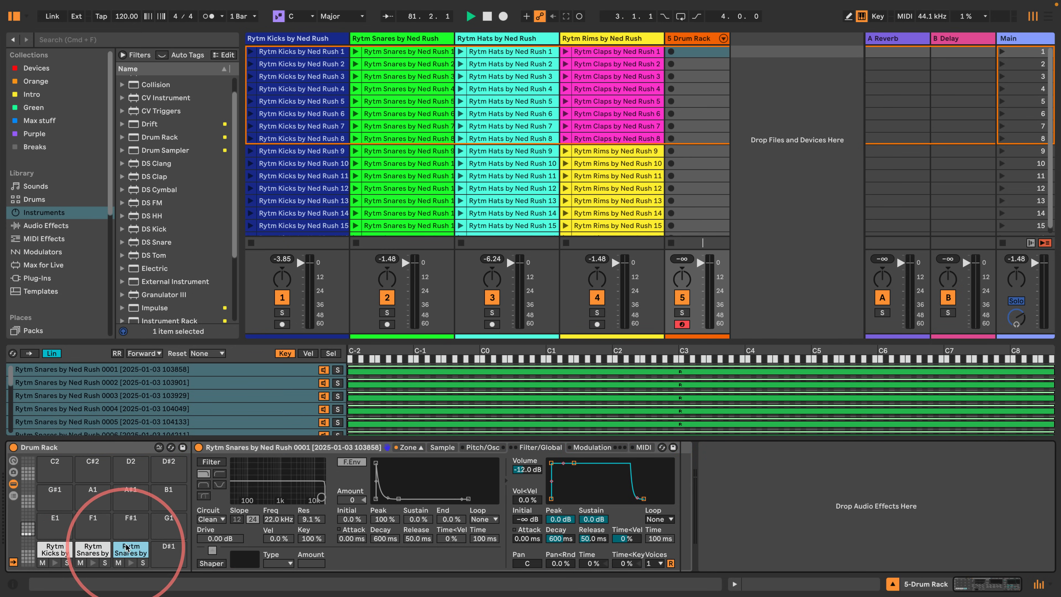
left_click(120, 409)
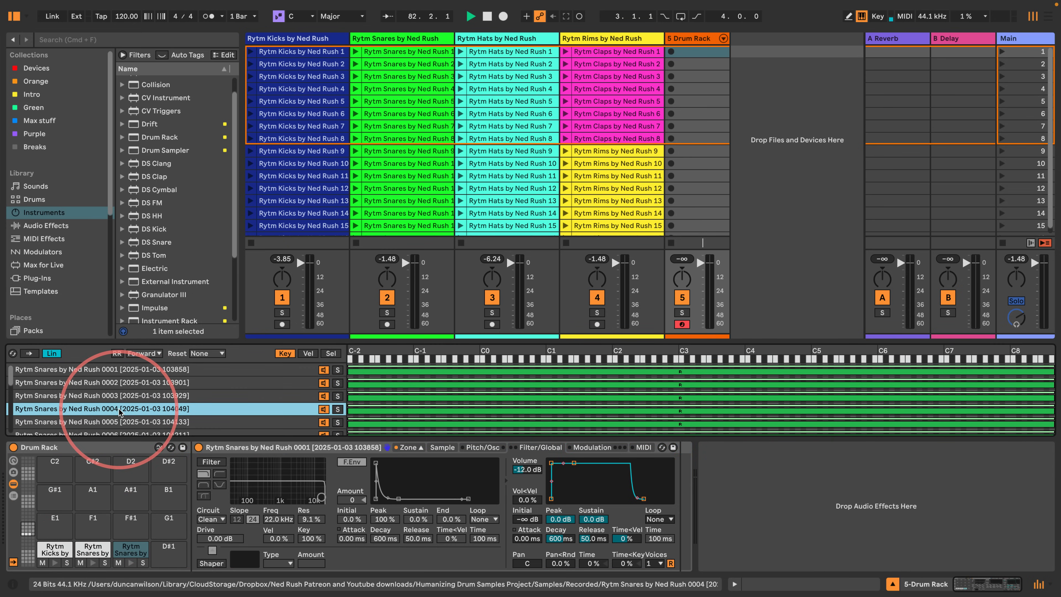
key("super+a")
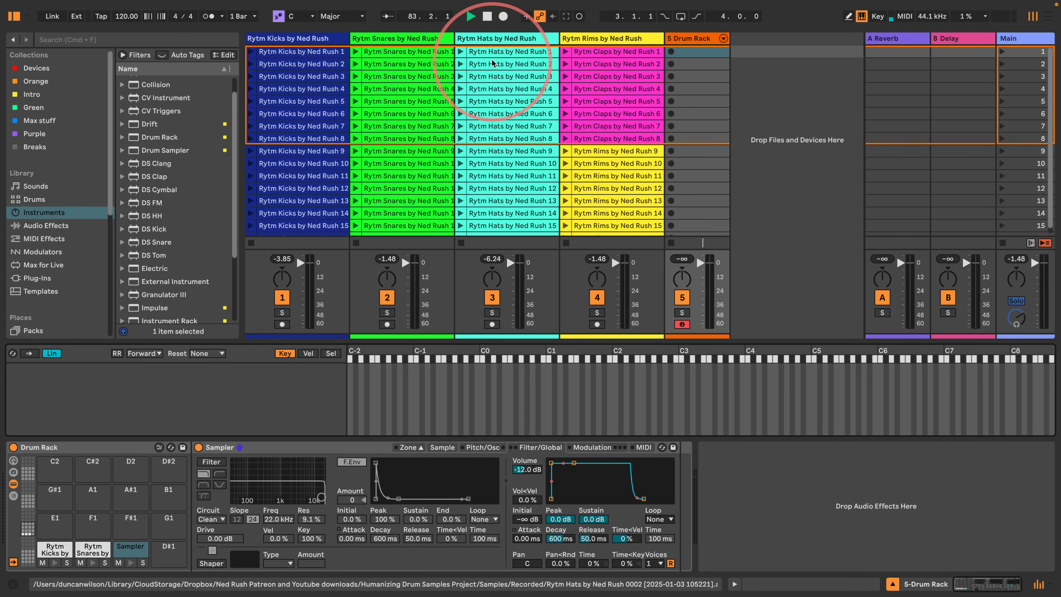
Step: Add all 16 hat clips to the D1 Sampler and distribute their sample select ranges equally
left_click(497, 38)
left_click(490, 238, "shift")
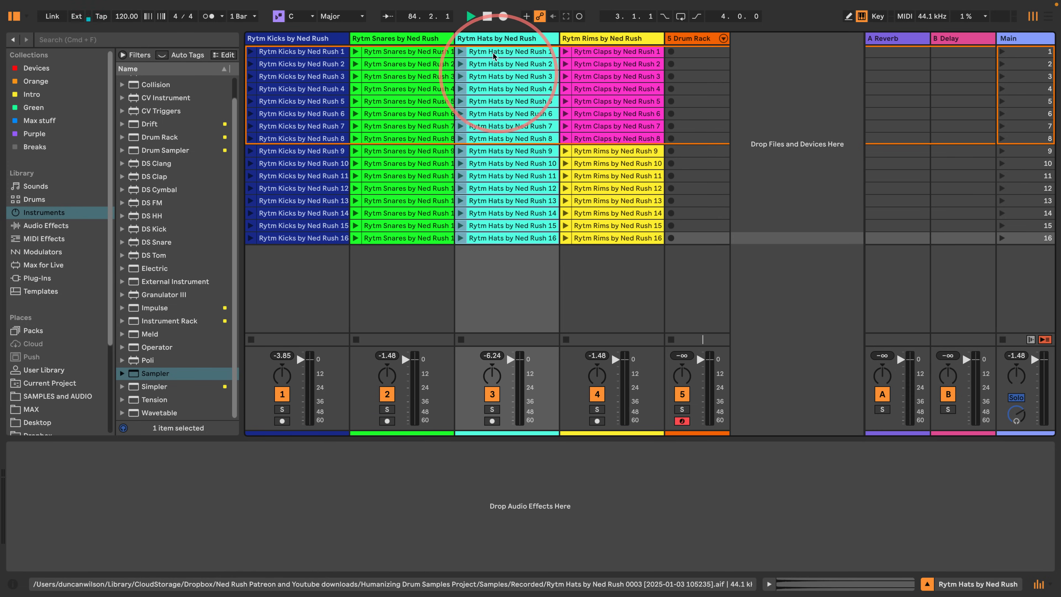
left_click_drag(492, 53, 232, 382)
left_click(331, 353)
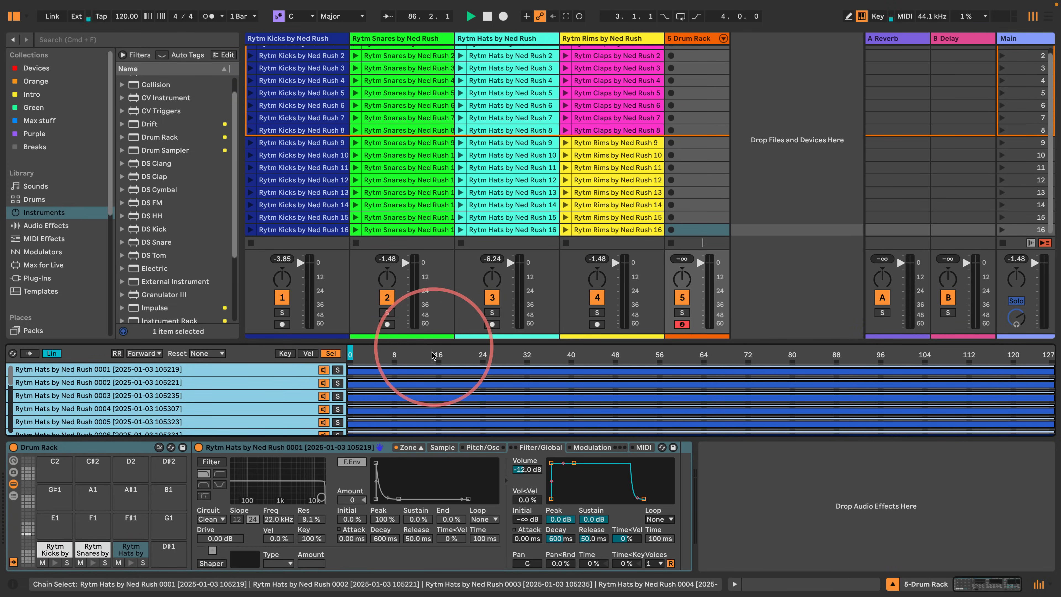
right_click(423, 372)
left_click(460, 391)
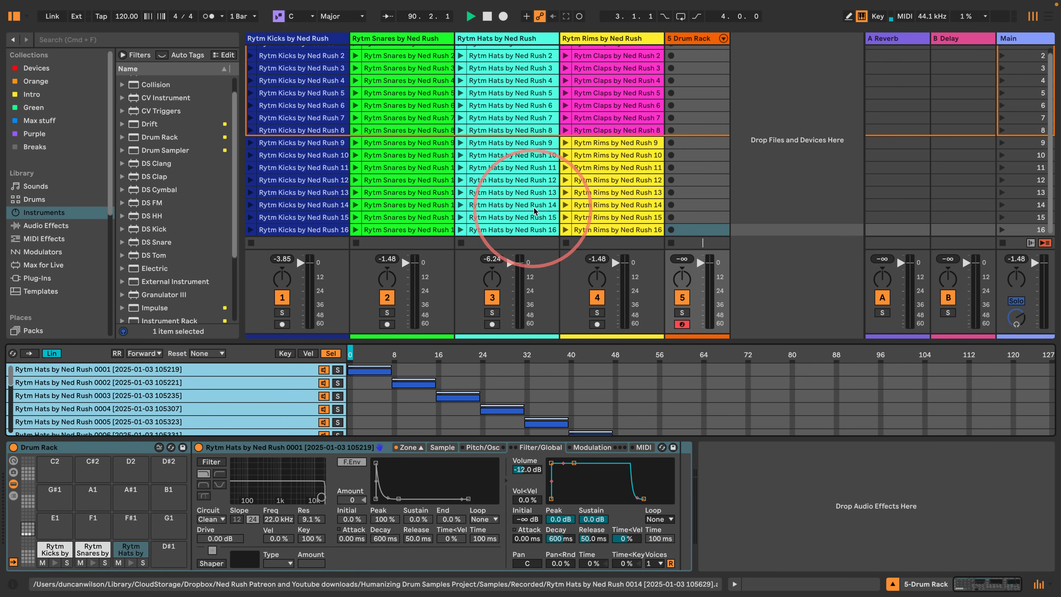
Step: Duplicate the hat pad from D1 to D#1 and delete all samples from the copy
left_click(132, 549)
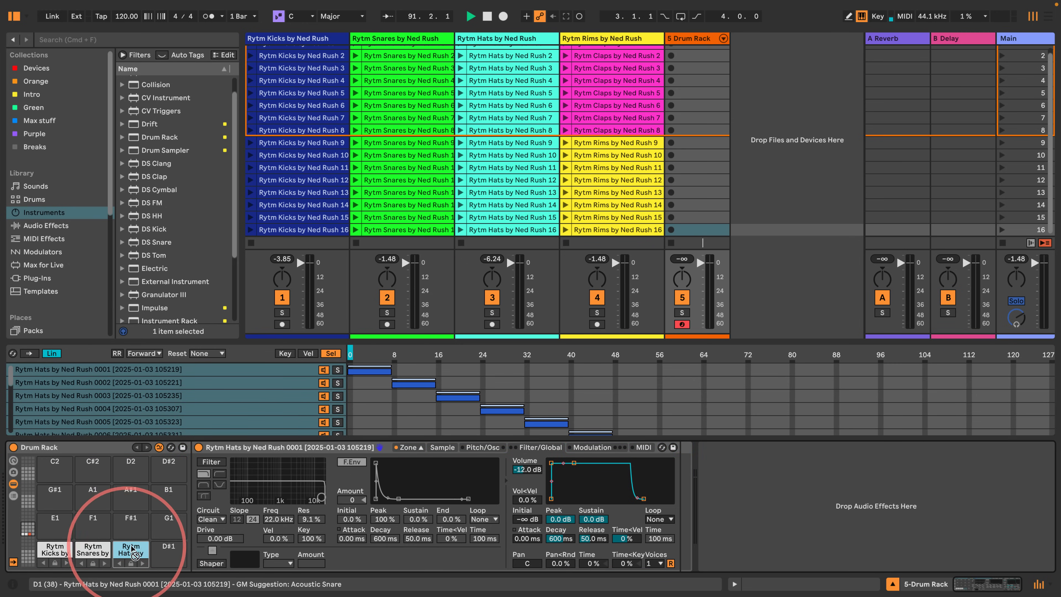
left_click_drag(132, 548, 165, 551)
left_click(125, 387)
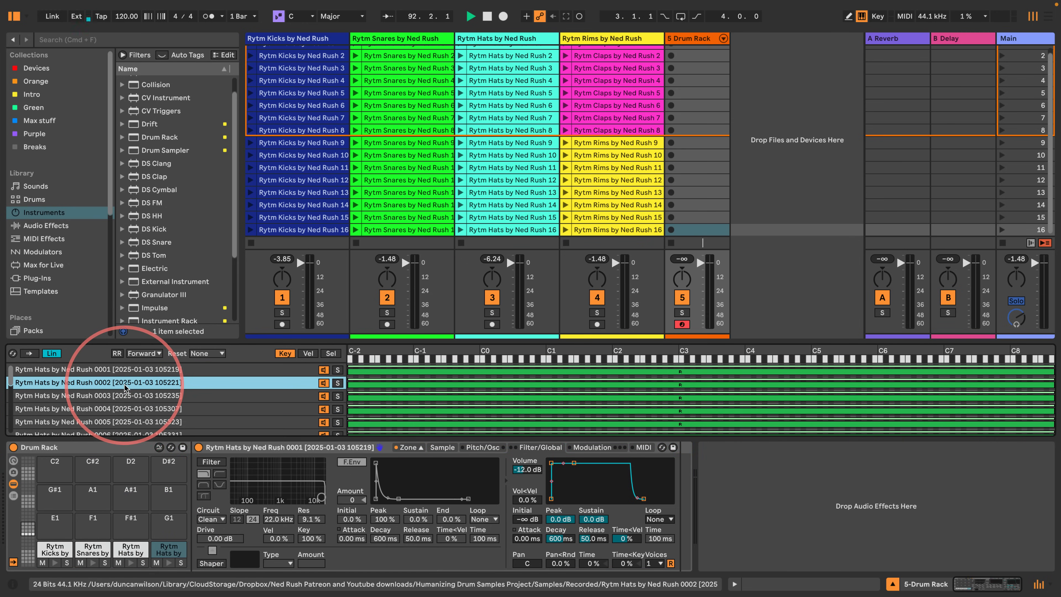
key("super+a")
key("BackSpace")
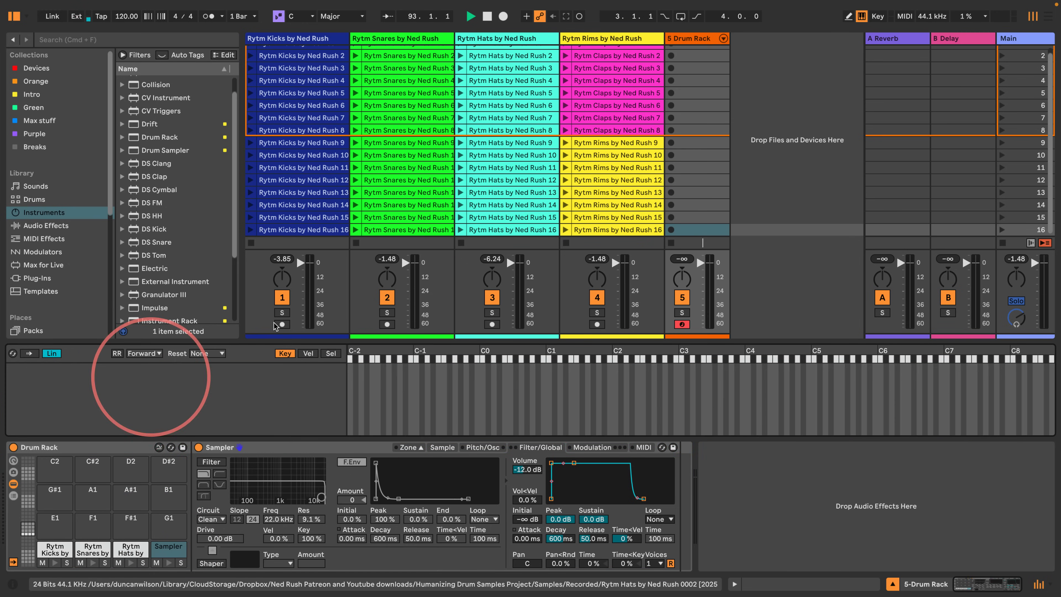
Step: Add clap clips 1 to 8 to the D#1 Sampler and distribute their sample select ranges equally
scroll(608, 53, "up", 1)
left_click(603, 60)
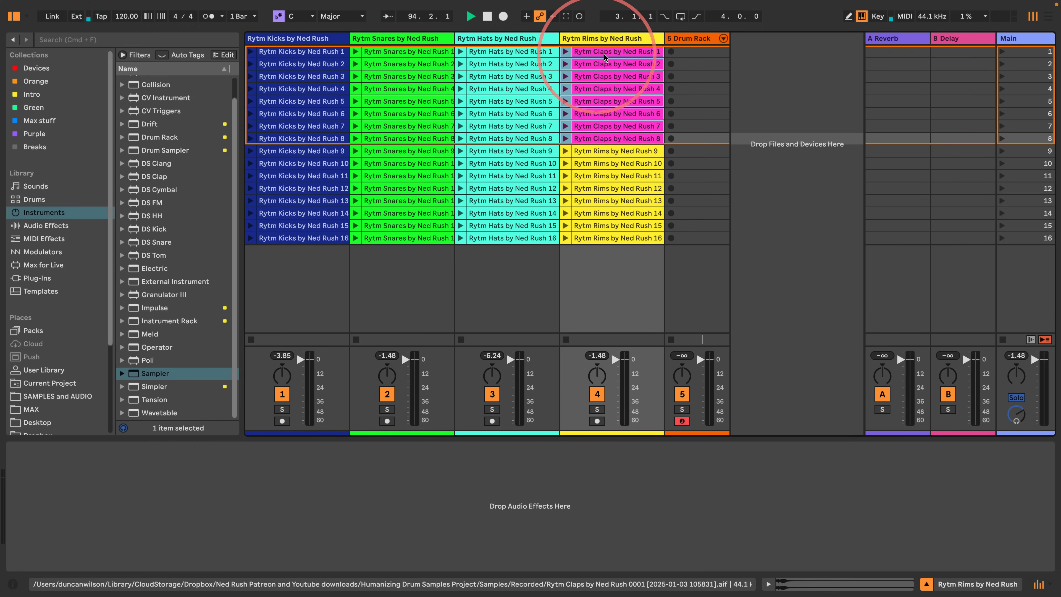
left_click(684, 39)
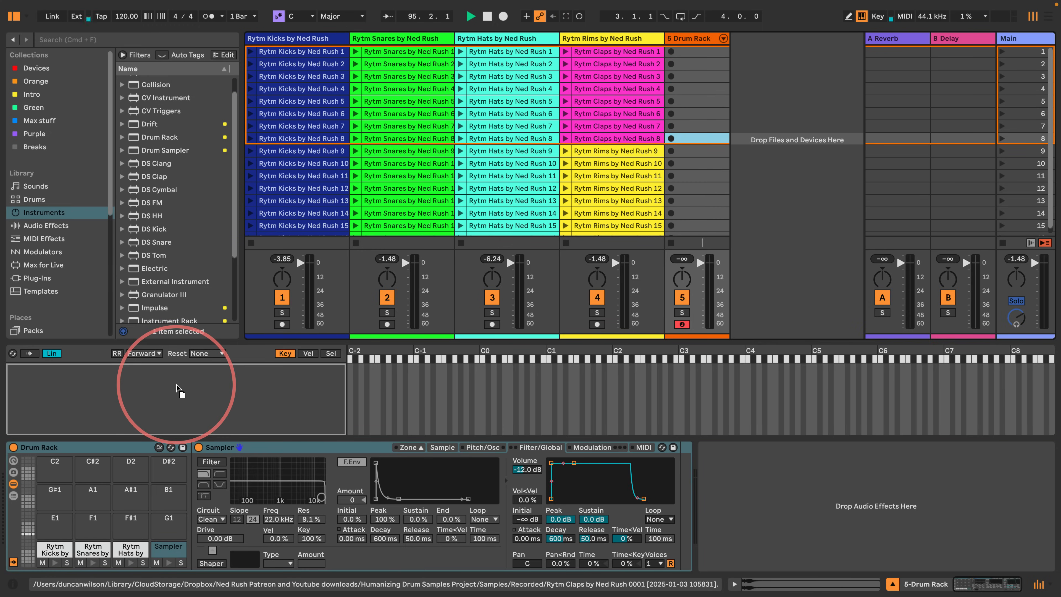
left_click(333, 353)
right_click(388, 371)
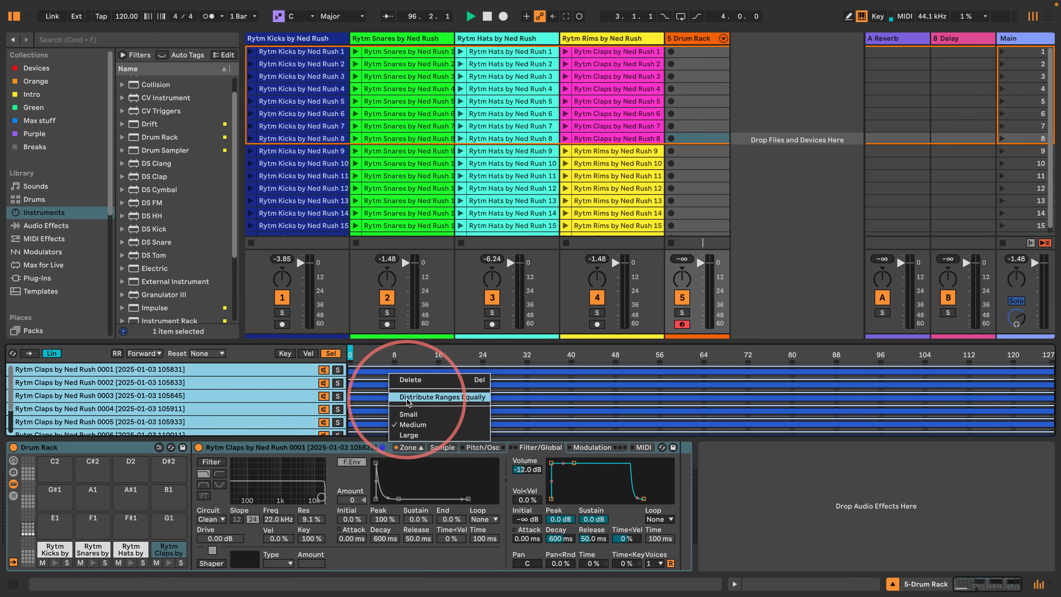
left_click(407, 397)
Step: Duplicate the clap pad from D#1 to E1 and delete all samples from the copy
left_click_drag(164, 550, 45, 523)
left_click(101, 398)
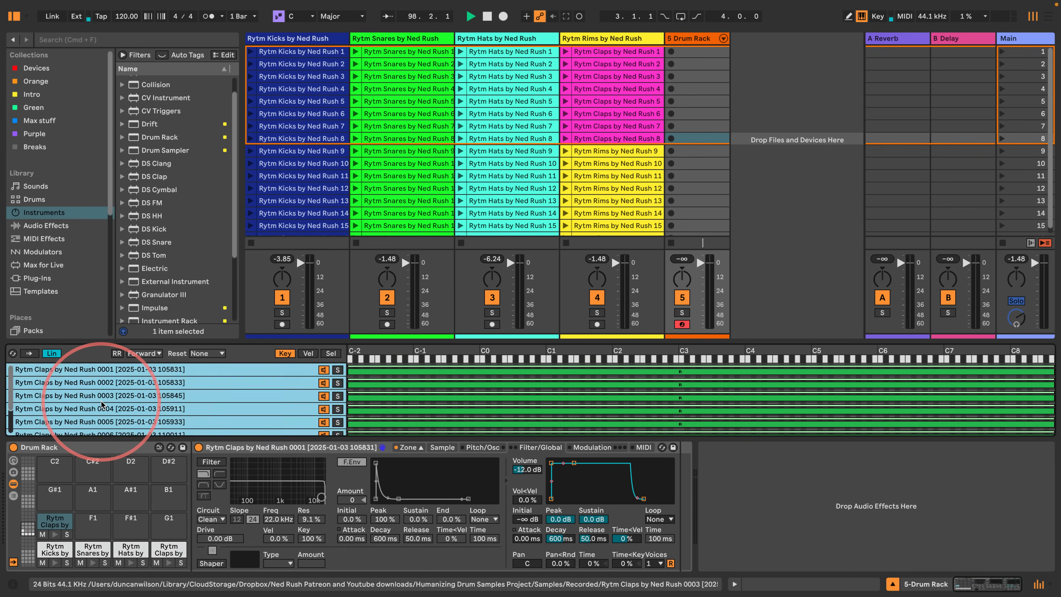
key("super+a")
key("Delete")
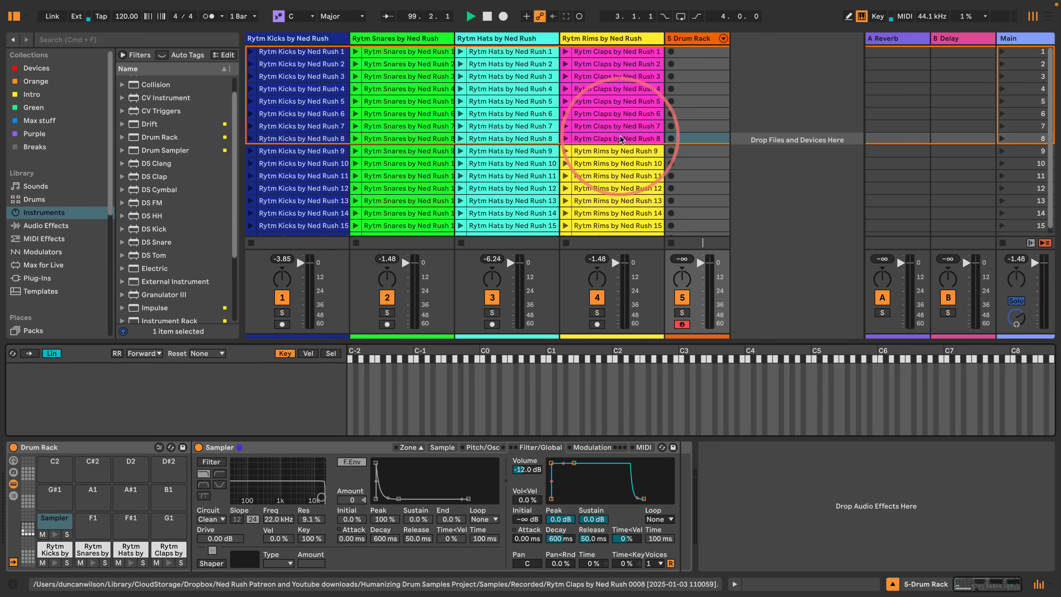
Step: Add rim clips 9 to 16 to the E1 Sampler and distribute their sample select ranges equally
left_click(602, 152)
left_click(605, 239, "shift")
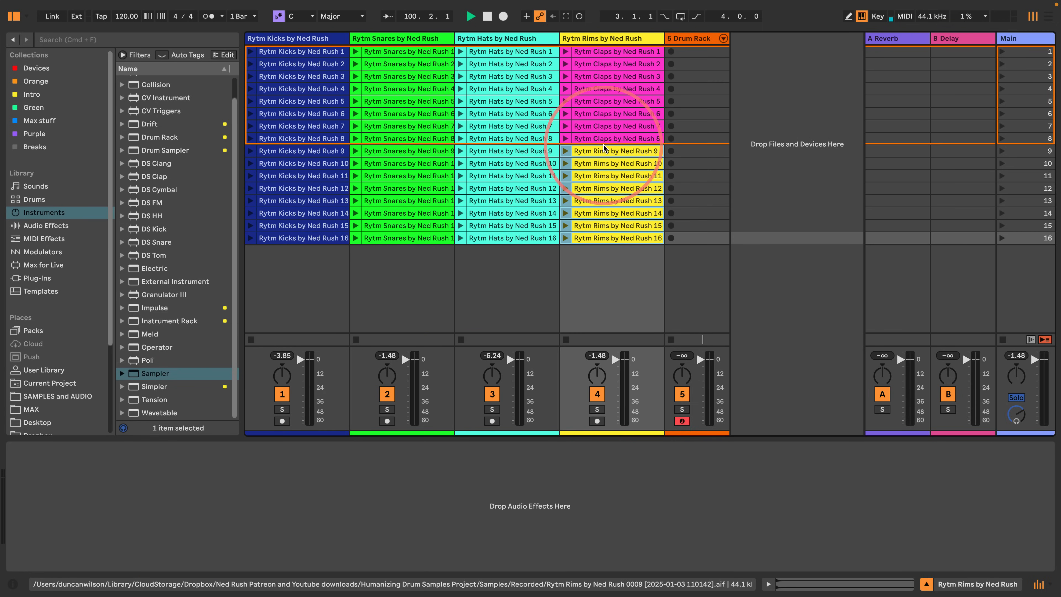
left_click_drag(639, 125, 142, 407)
left_click(331, 353)
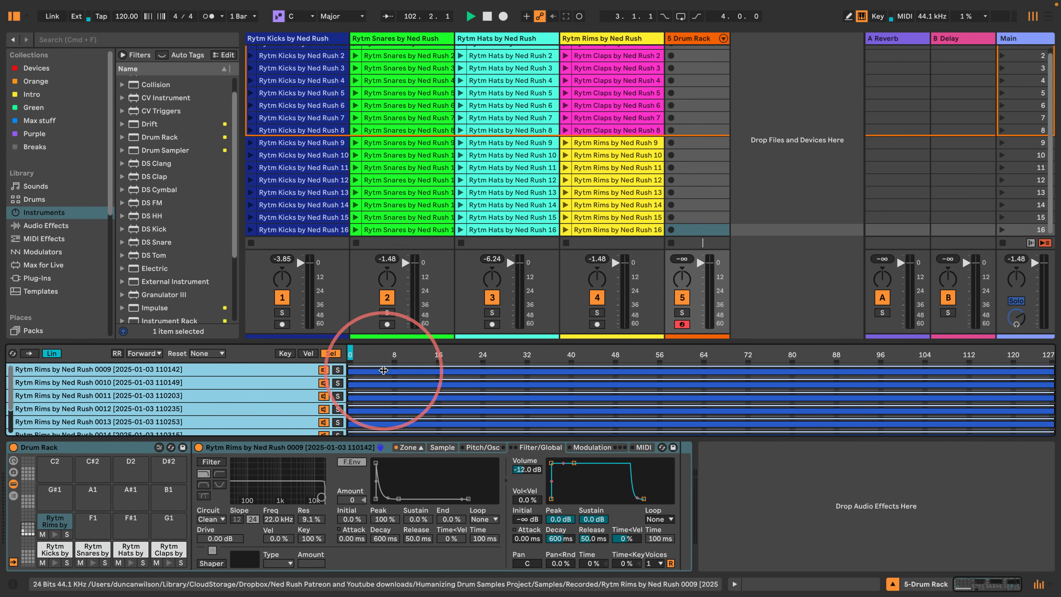
right_click(386, 374)
left_click(396, 395)
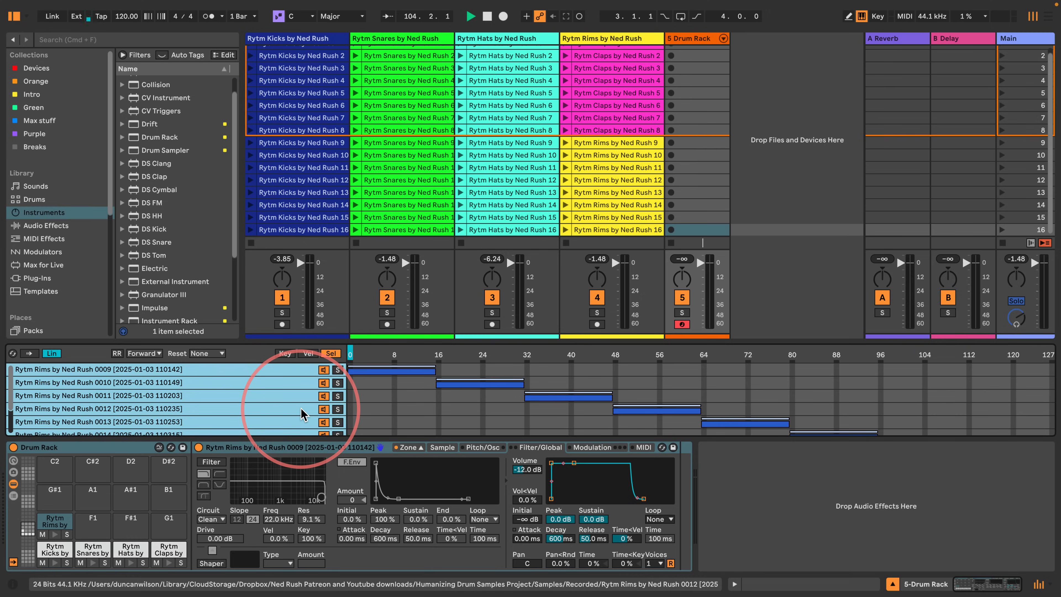
Step: Narrow the four sample tracks to their minimum width and widen the Drum Rack track
scroll(627, 105, "up", 1)
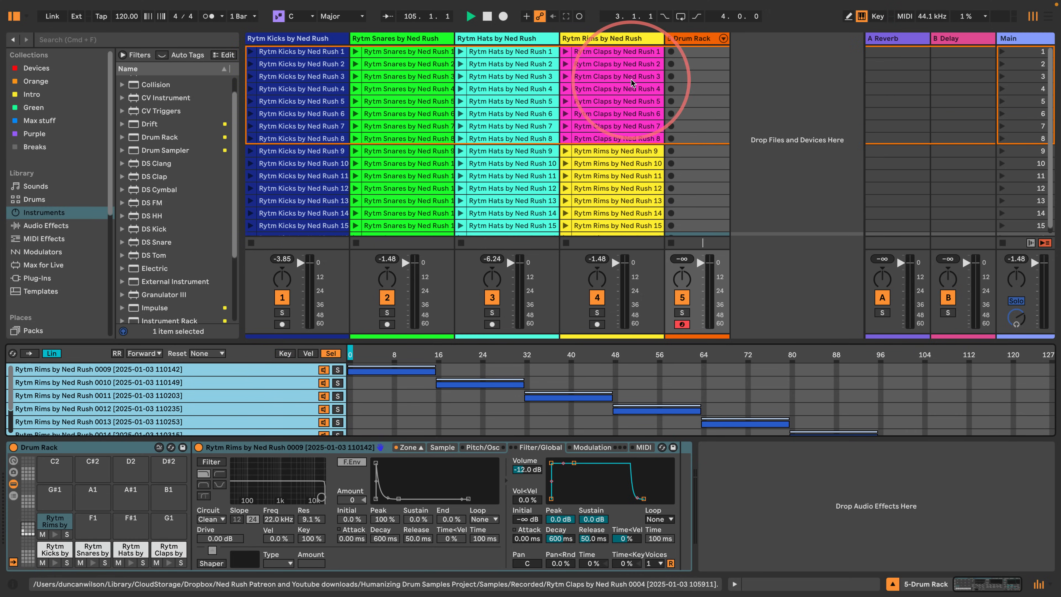
left_click(584, 40)
left_click(299, 38, "shift")
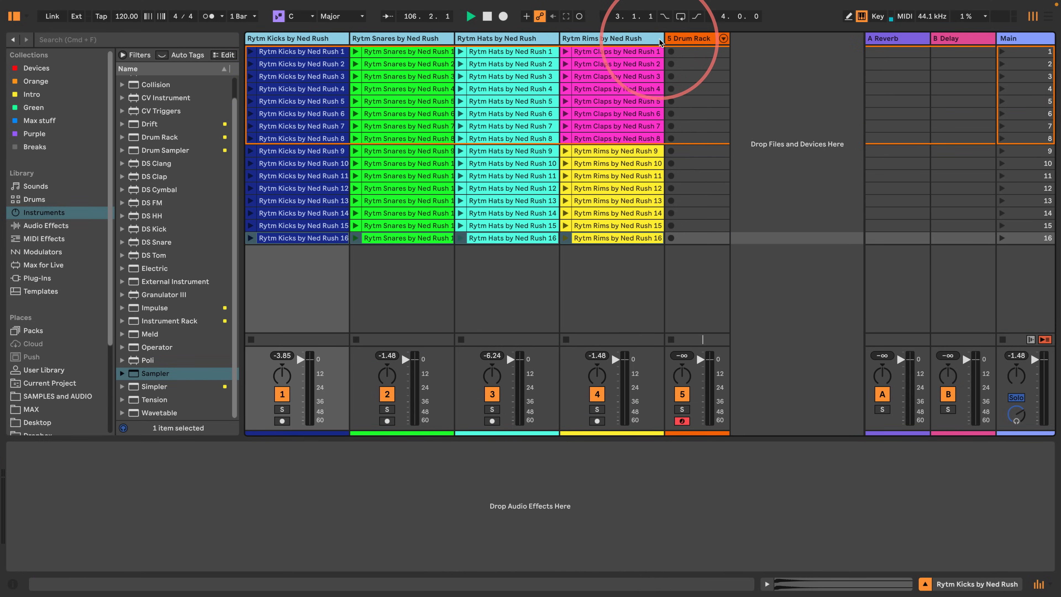
left_click_drag(660, 42, 431, 43)
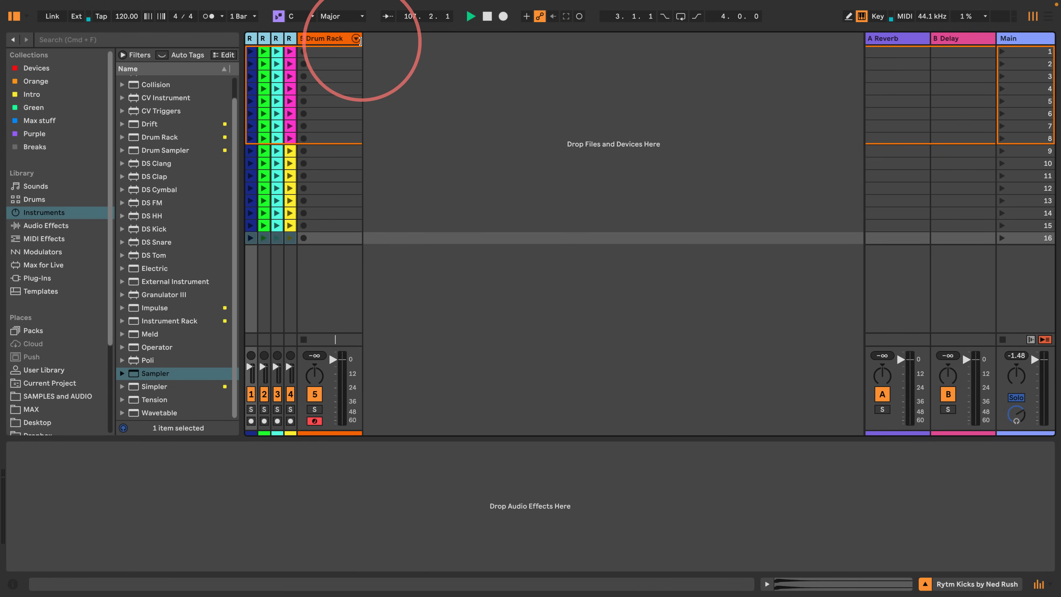
left_click_drag(362, 38, 481, 39)
scroll(171, 159, "up", 2)
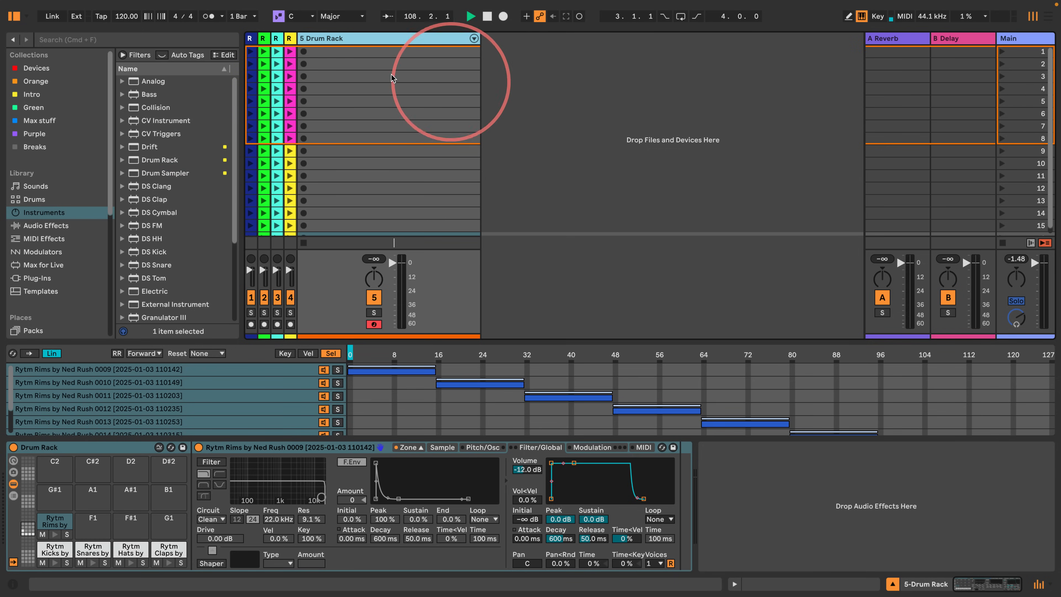
Step: Create a MIDI clip in the Drum Rack track's first slot and, in an enlarged note editor, add a kick note at 1.1.1
double_click(328, 51)
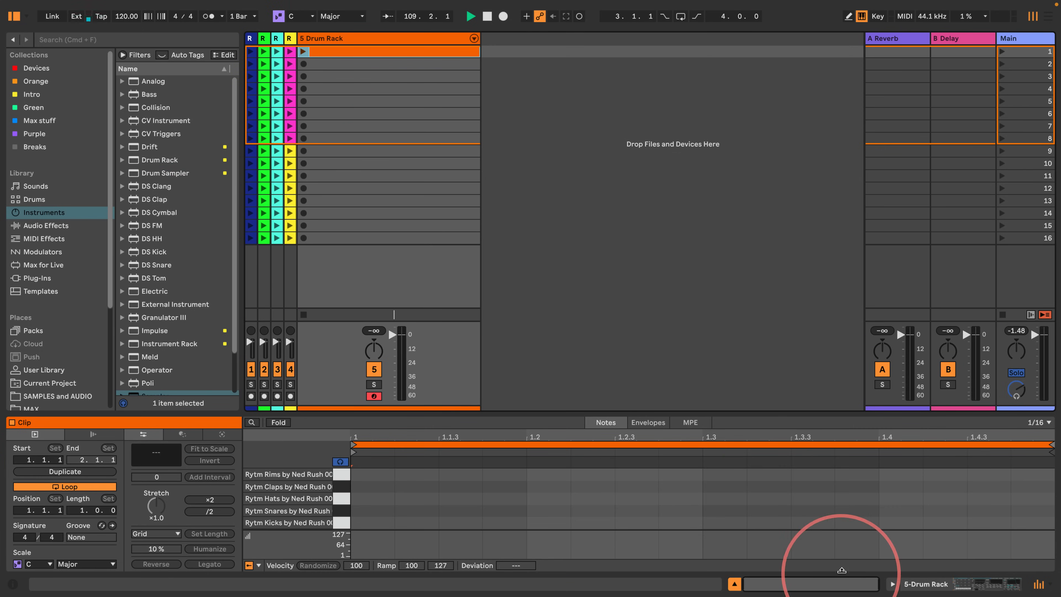
left_click(889, 585)
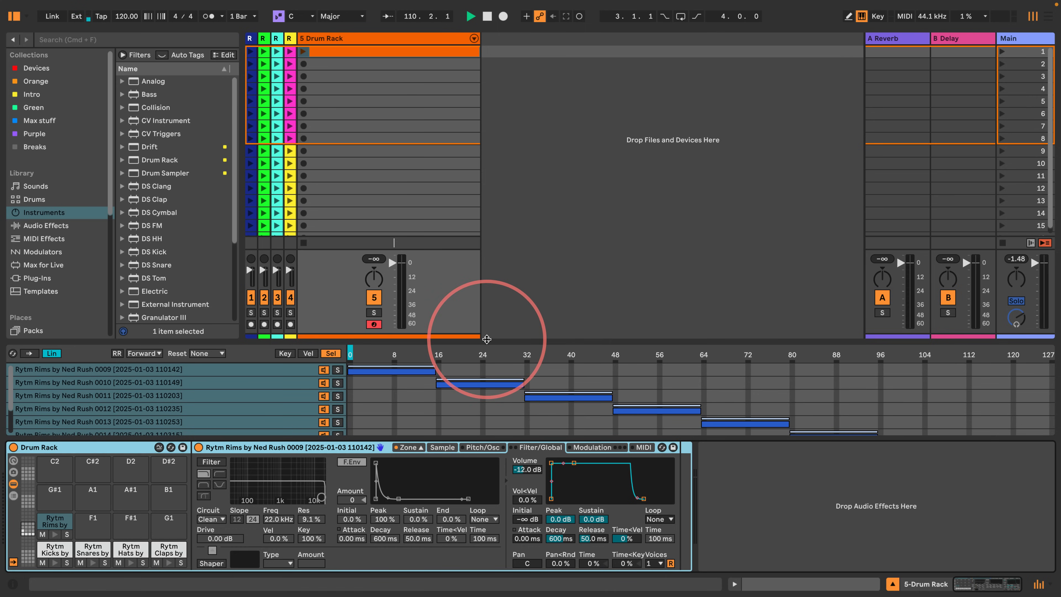
left_click(733, 585)
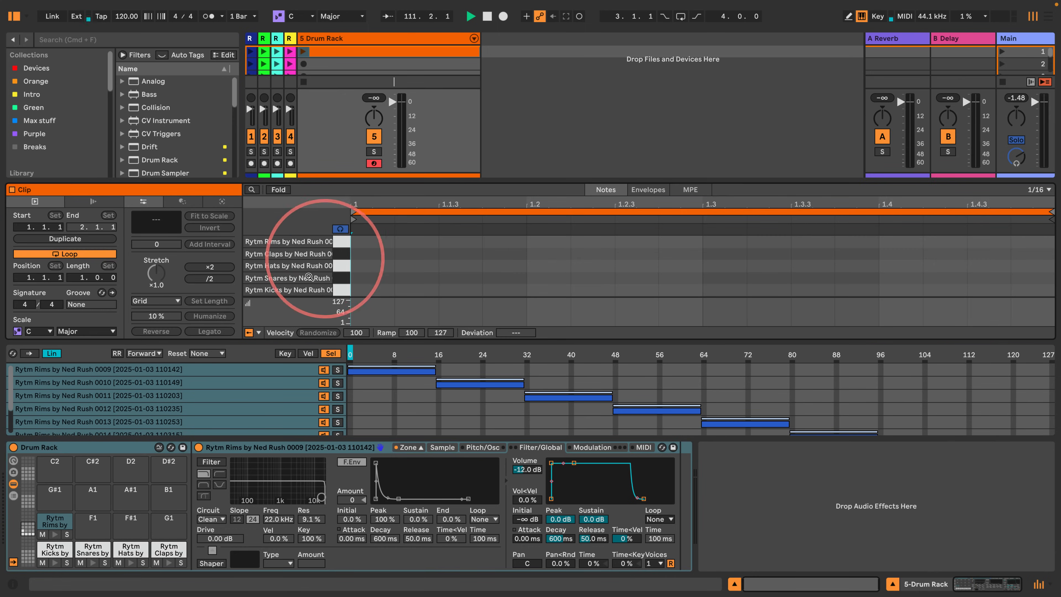
left_click(418, 448)
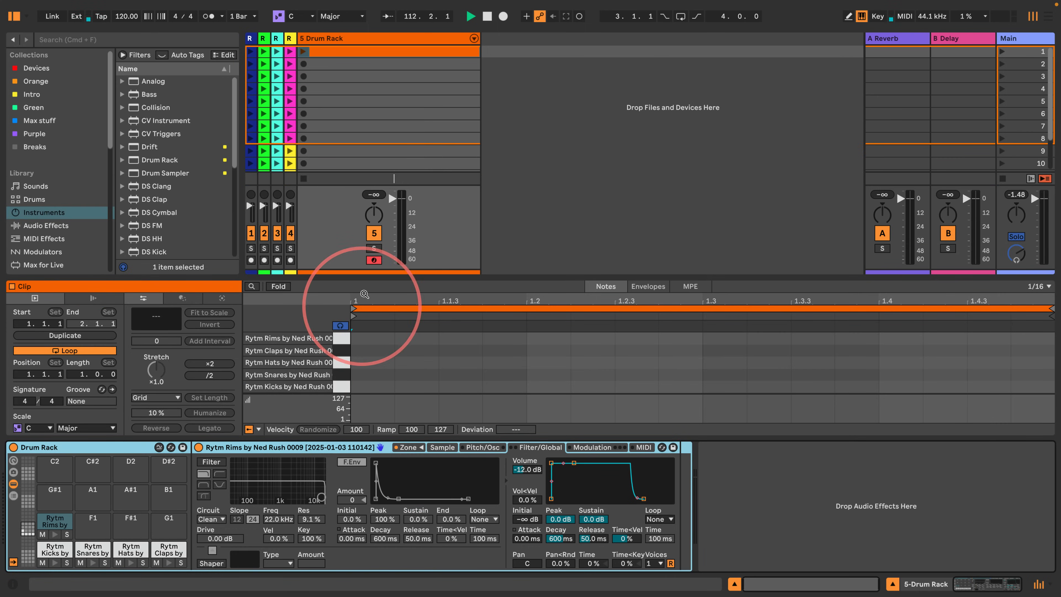
left_click_drag(377, 278, 384, 126)
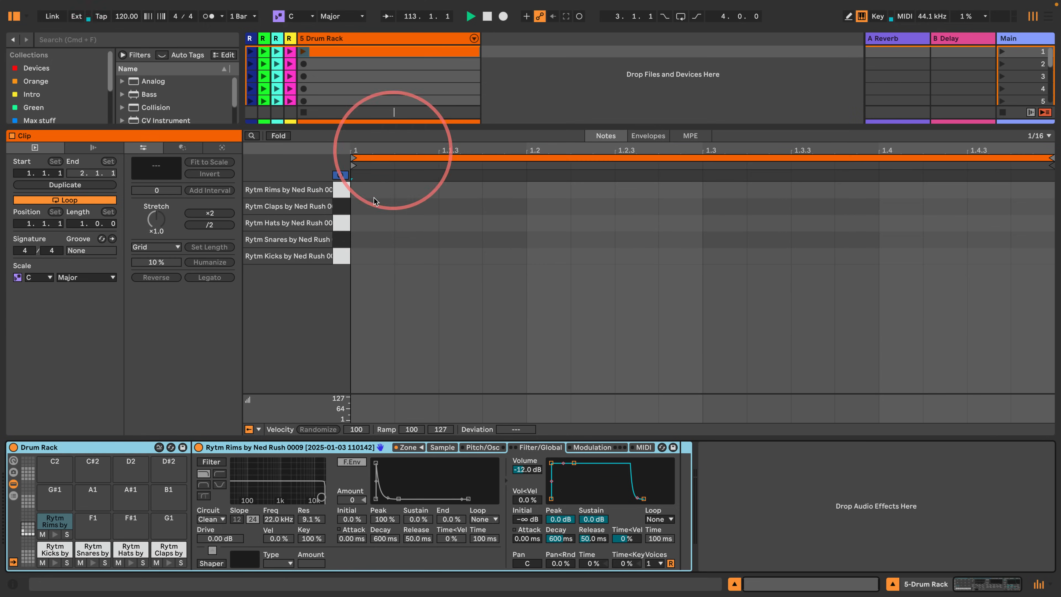
double_click(372, 256)
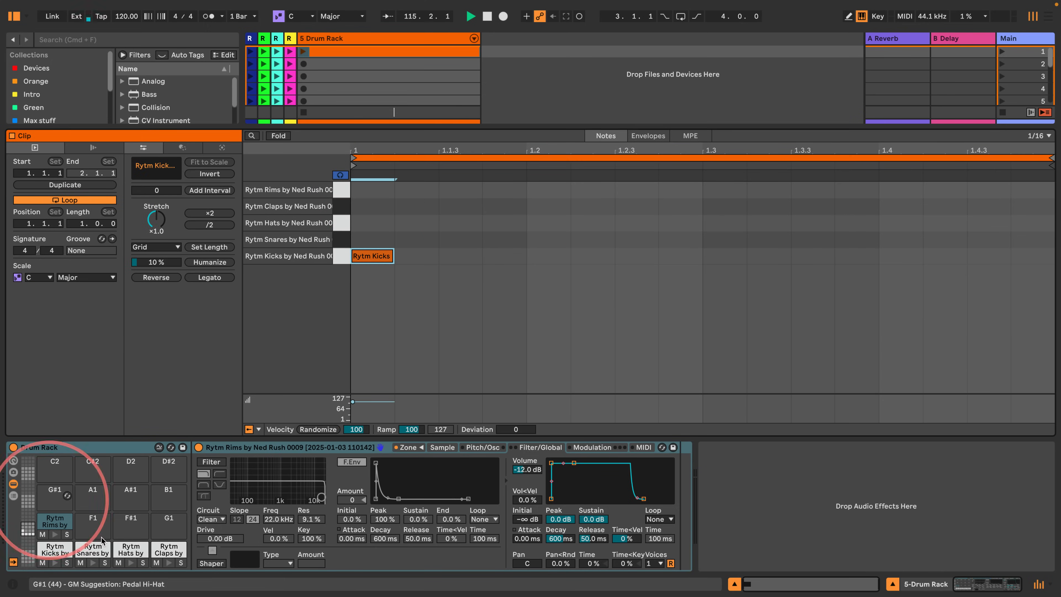
Step: Show the Drum Rack's macro controls and map the kick Sampler's sample selector to Macro 1
left_click(12, 461)
left_click(201, 548)
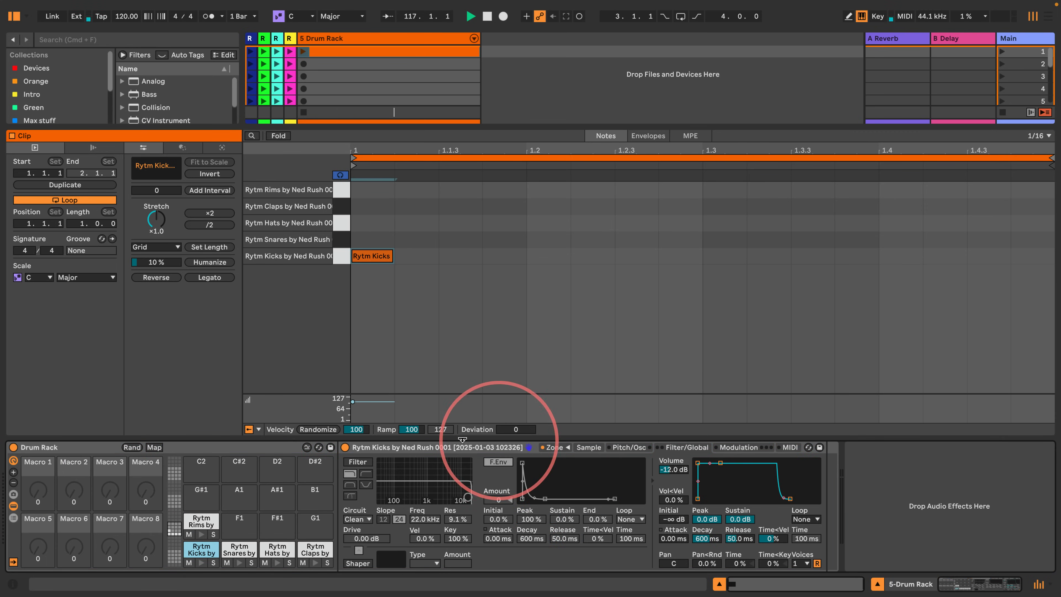
left_click(551, 446)
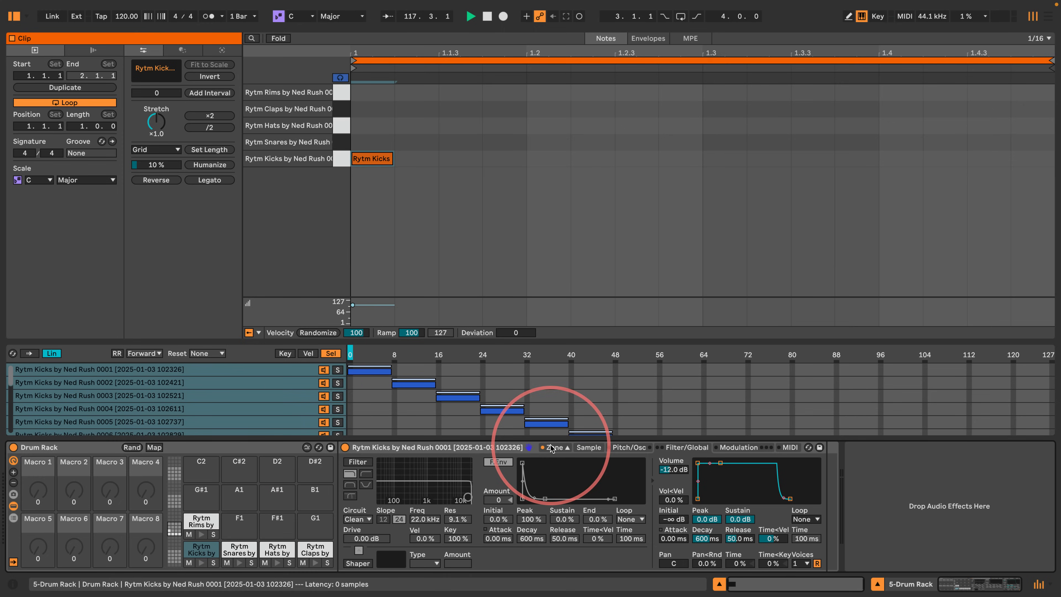
right_click(352, 355)
left_click(388, 144)
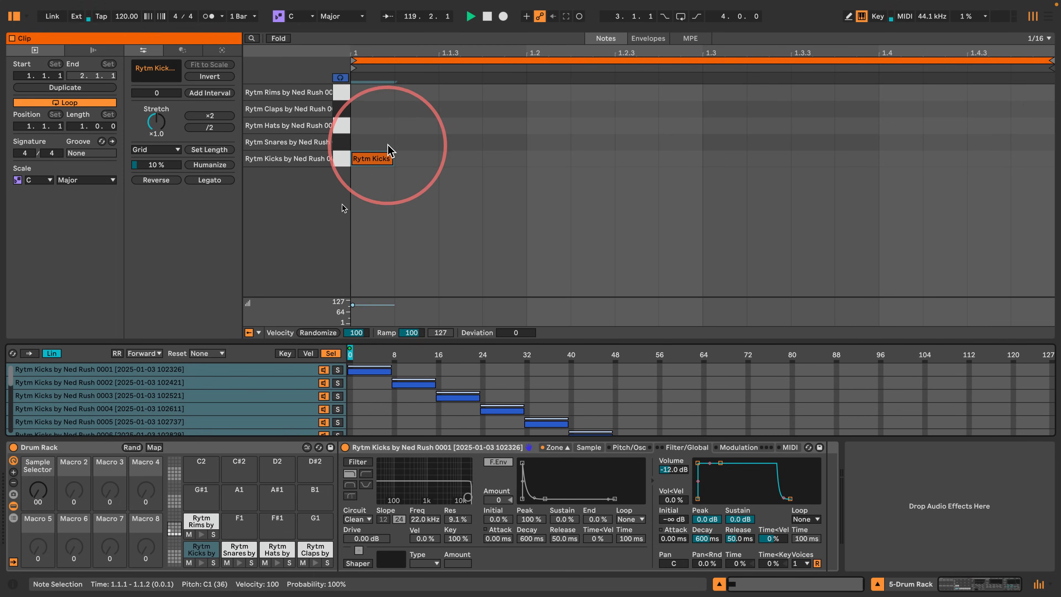
Step: Map the snare Sampler's sample selector to Macro 2 and the hat Sampler's to Macro 3
left_click(239, 549)
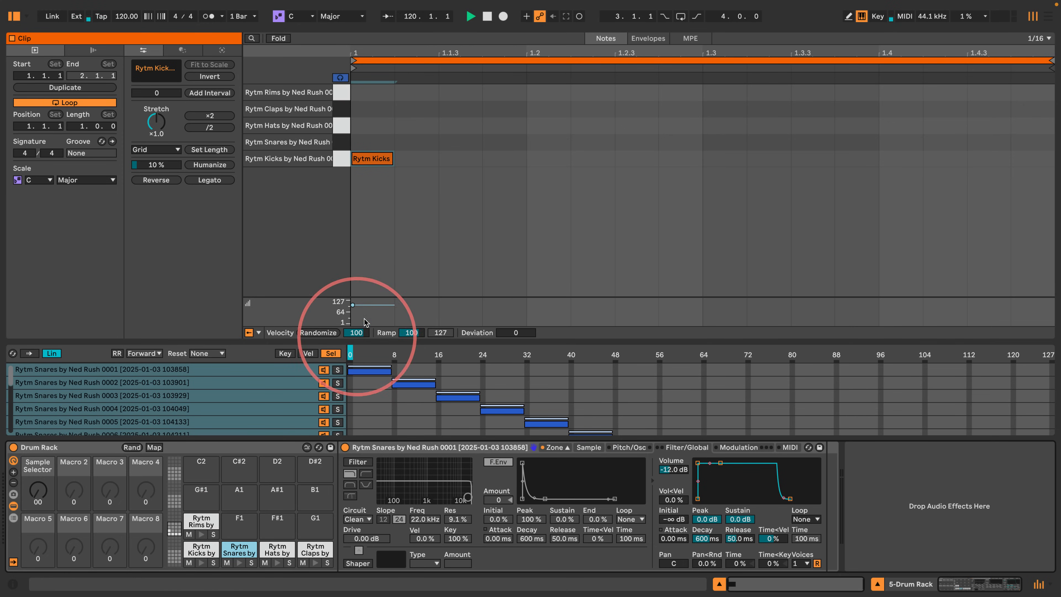
right_click(348, 351)
left_click(376, 400)
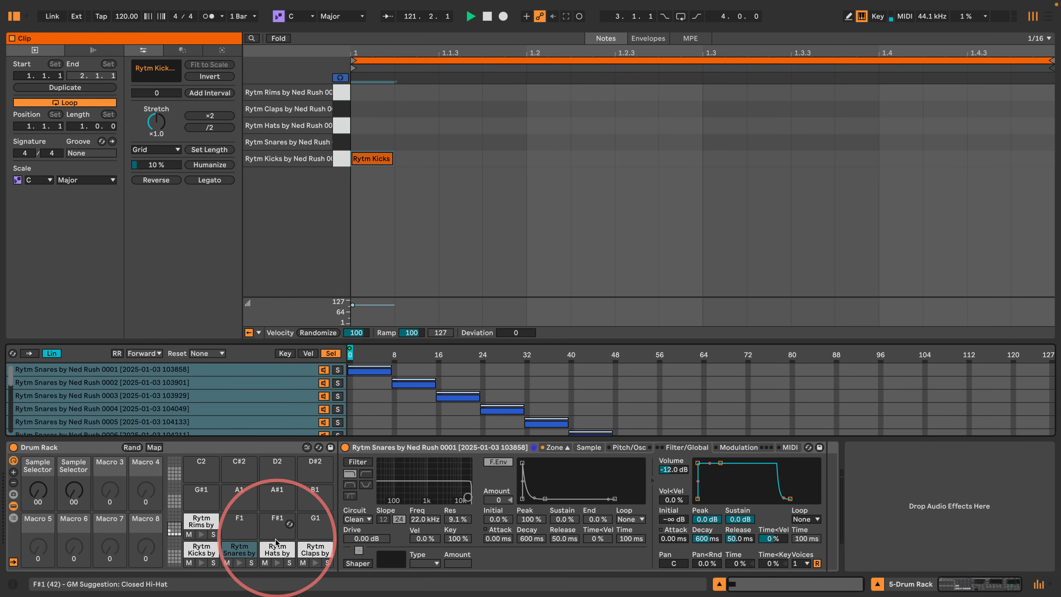
left_click(277, 549)
right_click(350, 354)
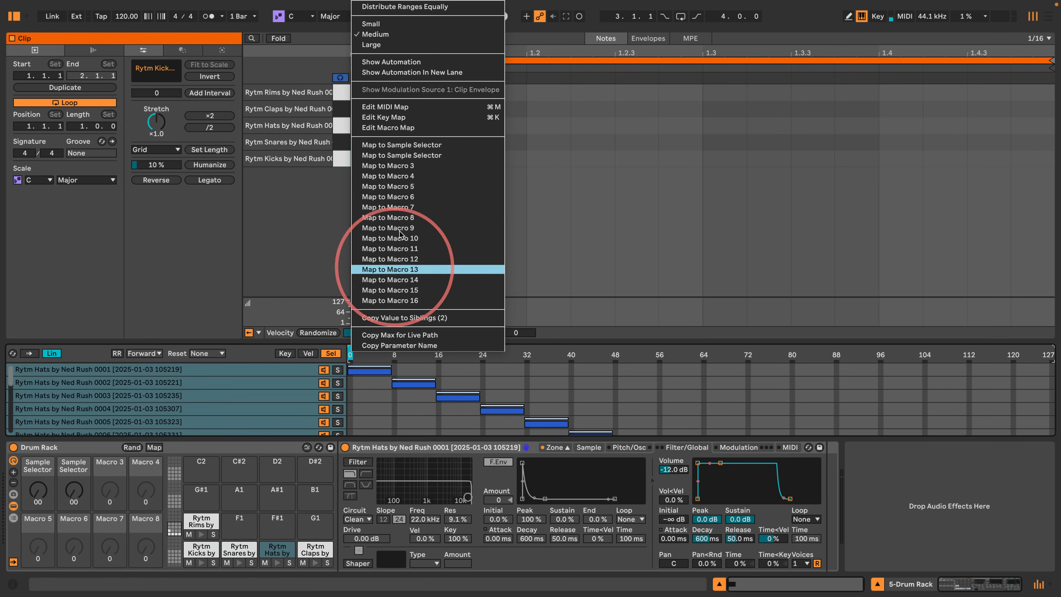
left_click(414, 173)
Step: Map the clap Sampler's sample selector to Macro 4 and the rim Sampler's to Macro 5
left_click(315, 551)
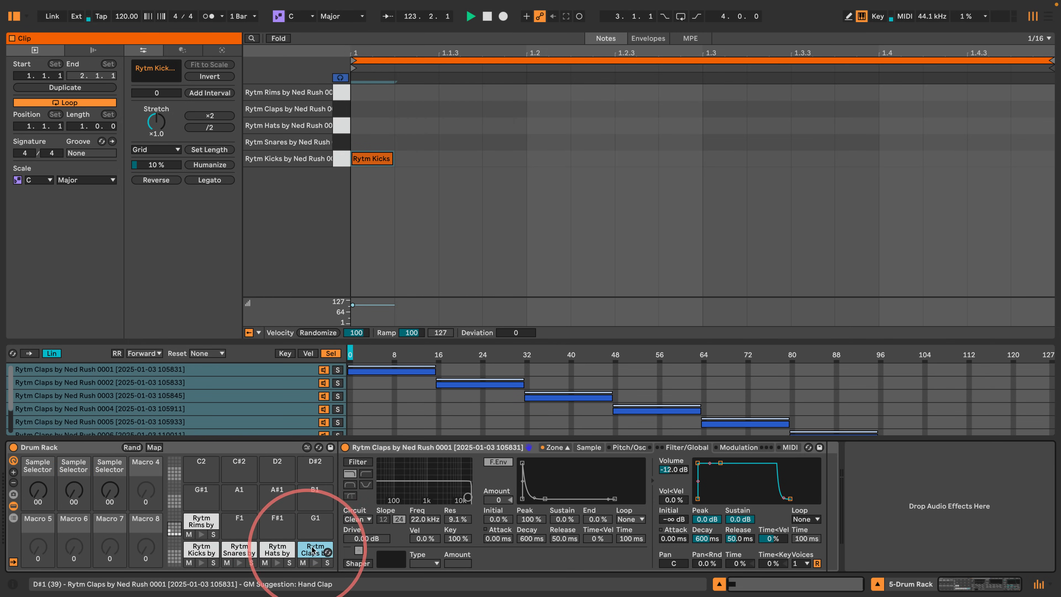
right_click(350, 354)
left_click(373, 179)
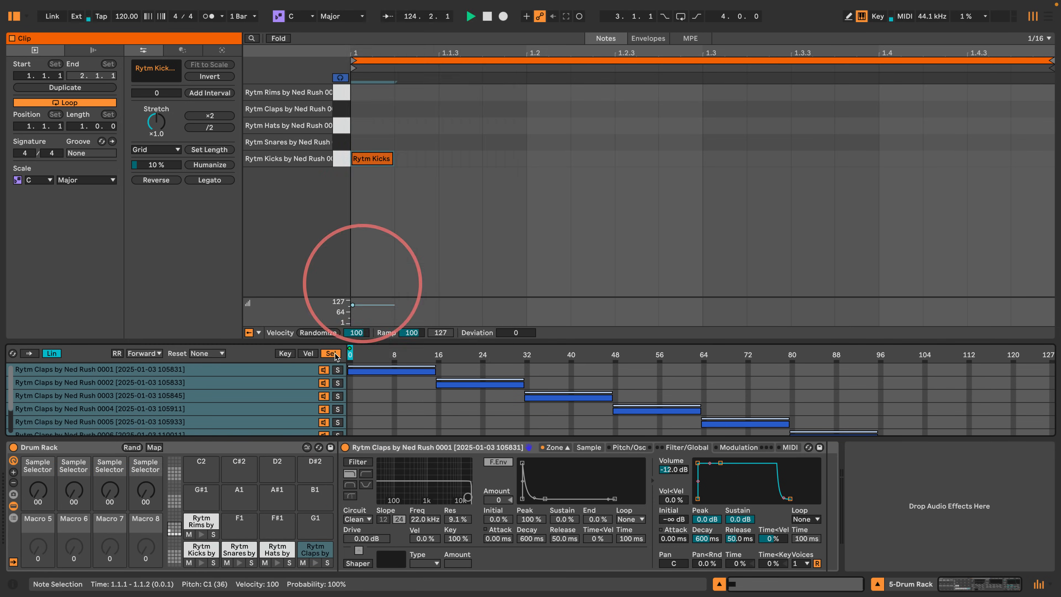
left_click(194, 521)
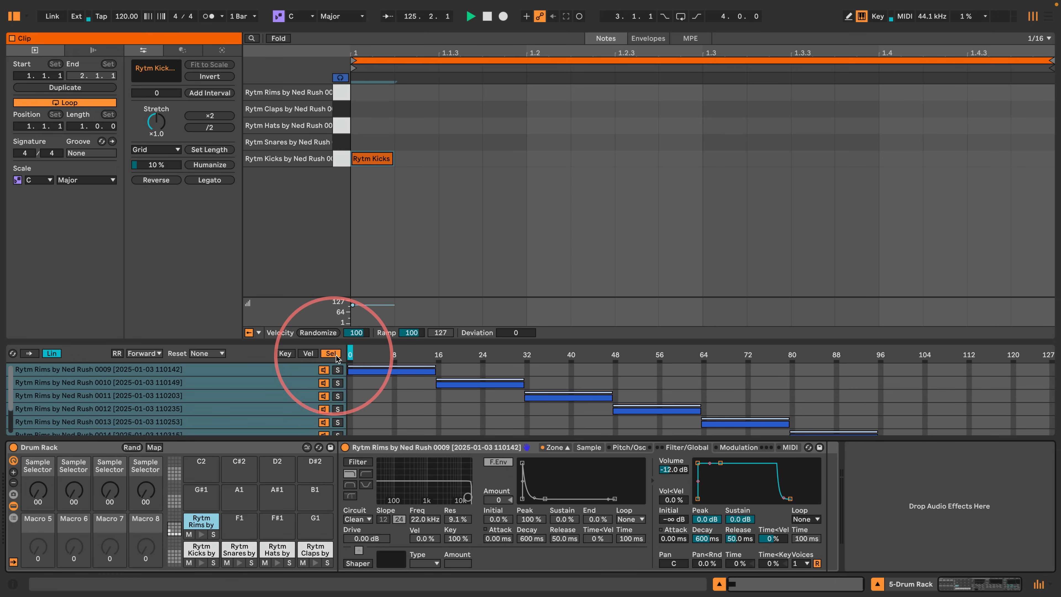
right_click(350, 354)
left_click(388, 204)
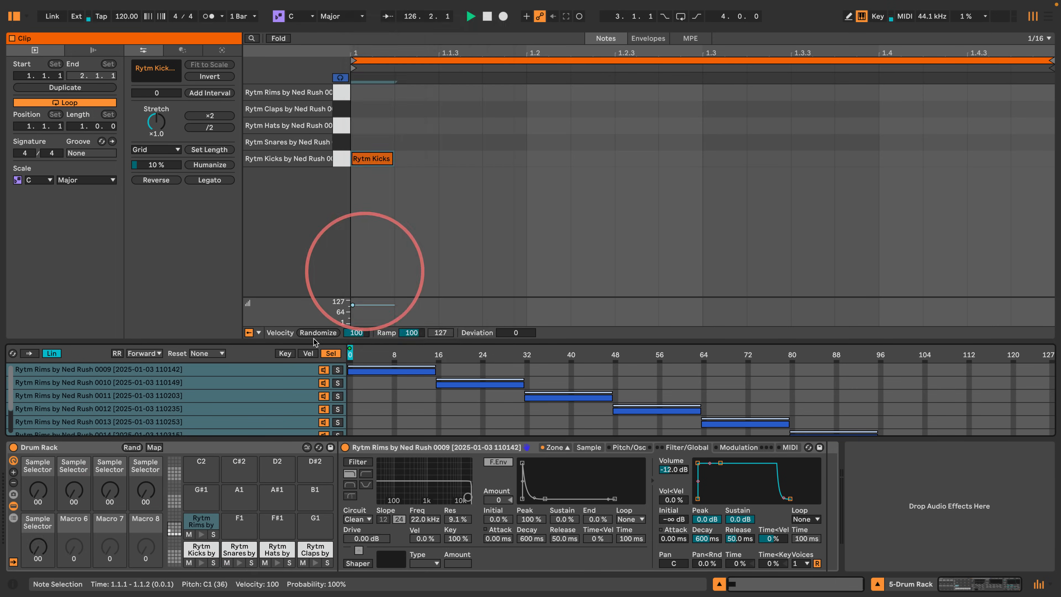
Step: Launch the Drum Rack clip with the kick Sampler's zone editor hidden, and select the clip's kick note
left_click_drag(40, 548, 37, 480)
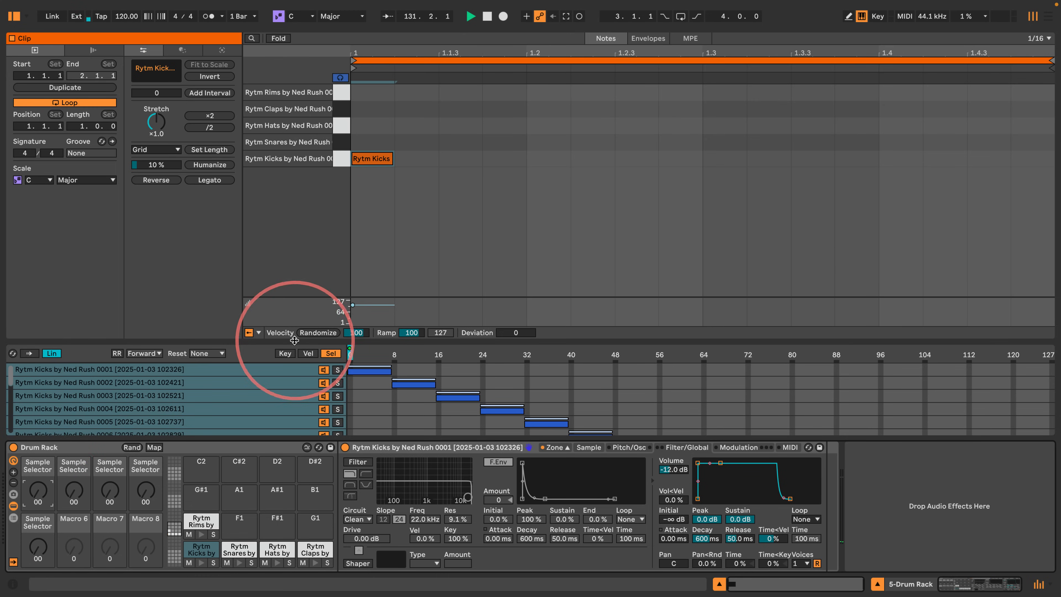
left_click(567, 448)
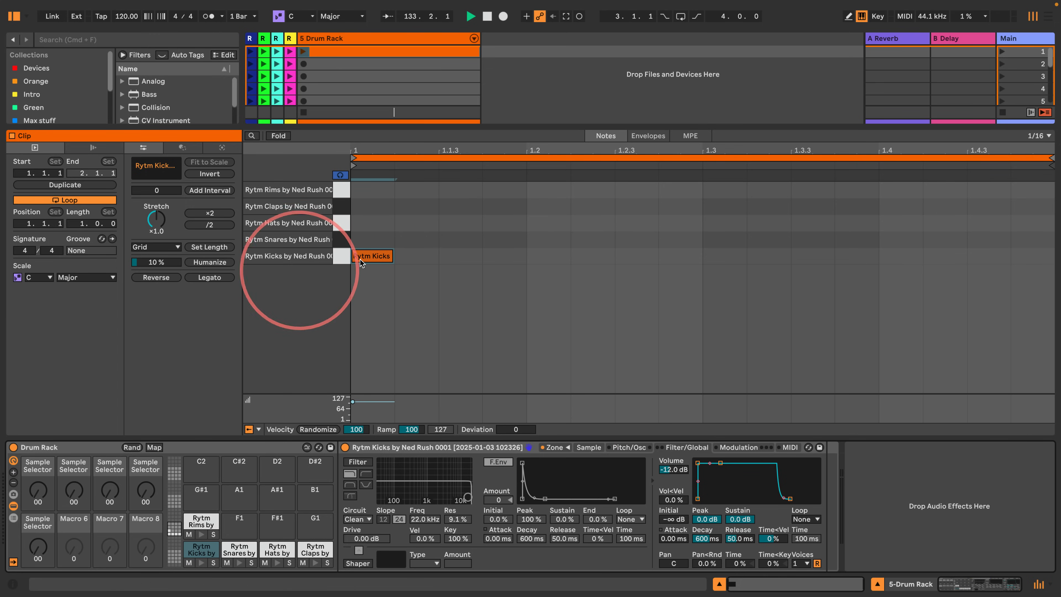
left_click(302, 51)
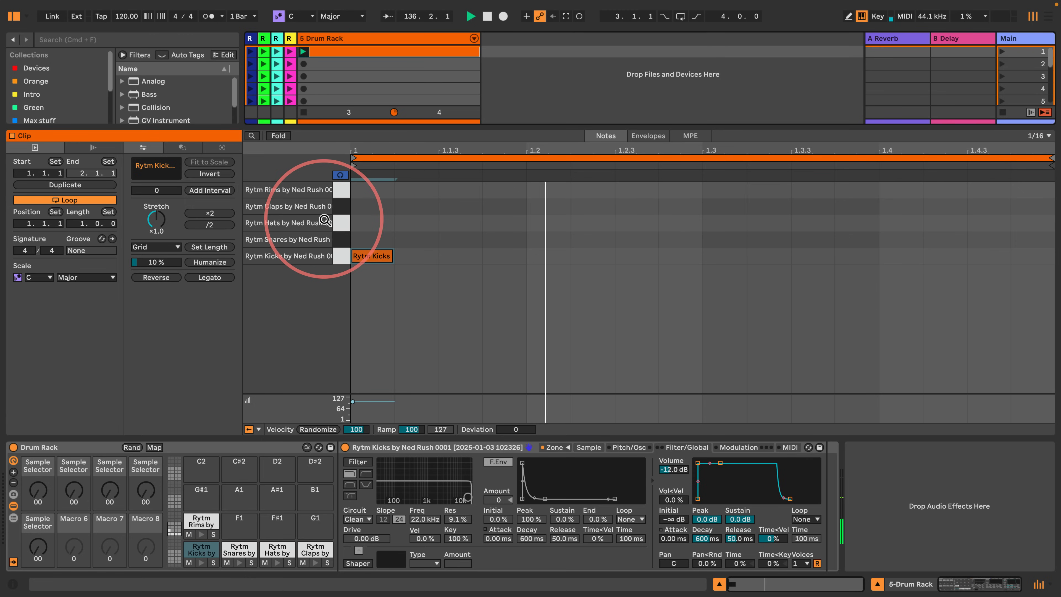
left_click(353, 402)
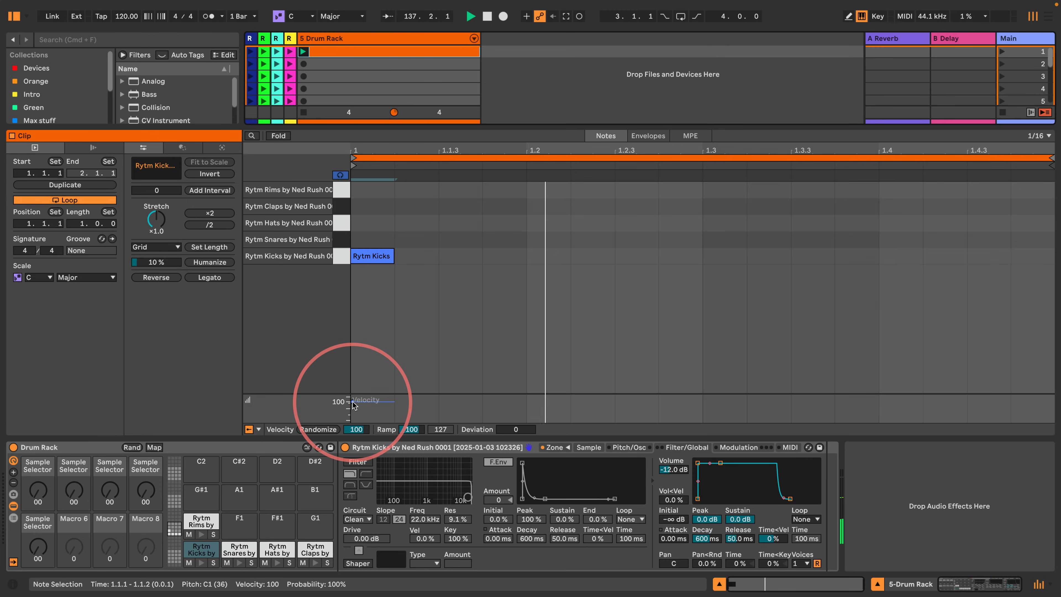
Step: Stop playback and raise the kick note's velocity to 127
left_click(369, 372)
key("space")
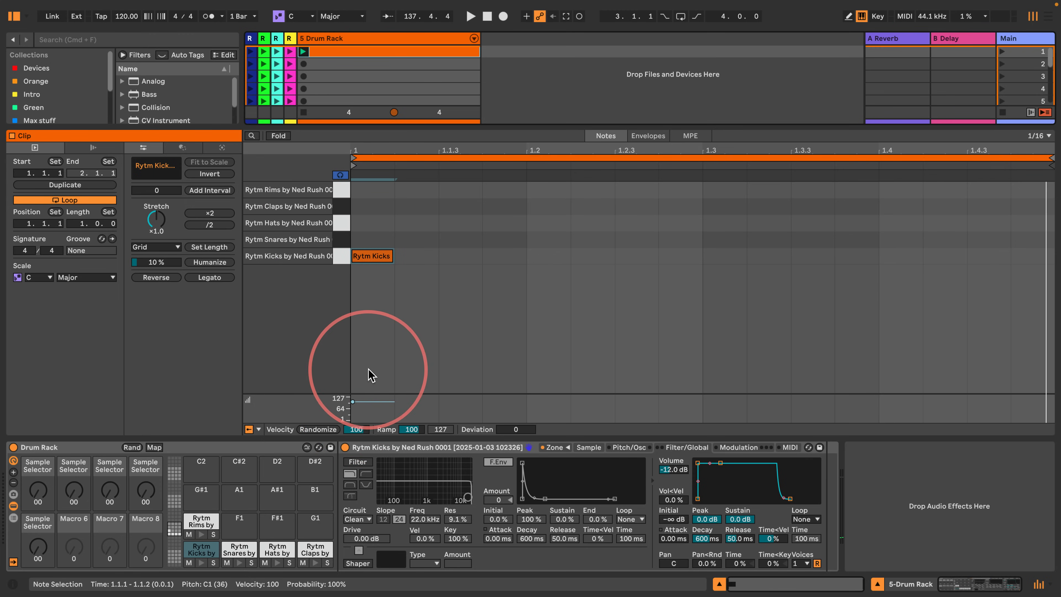
left_click(362, 402)
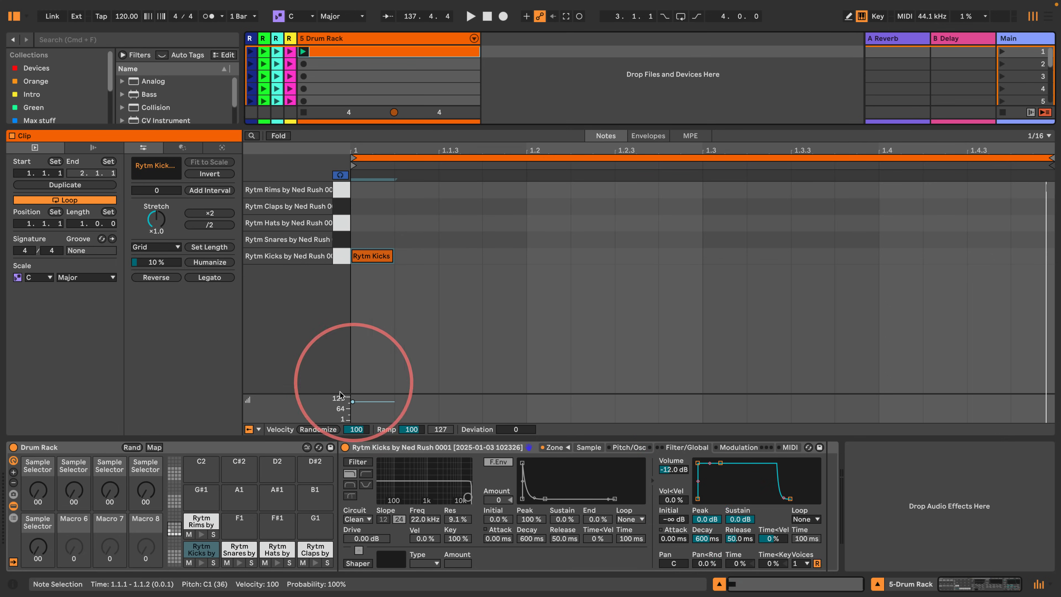
left_click_drag(352, 401, 352, 396)
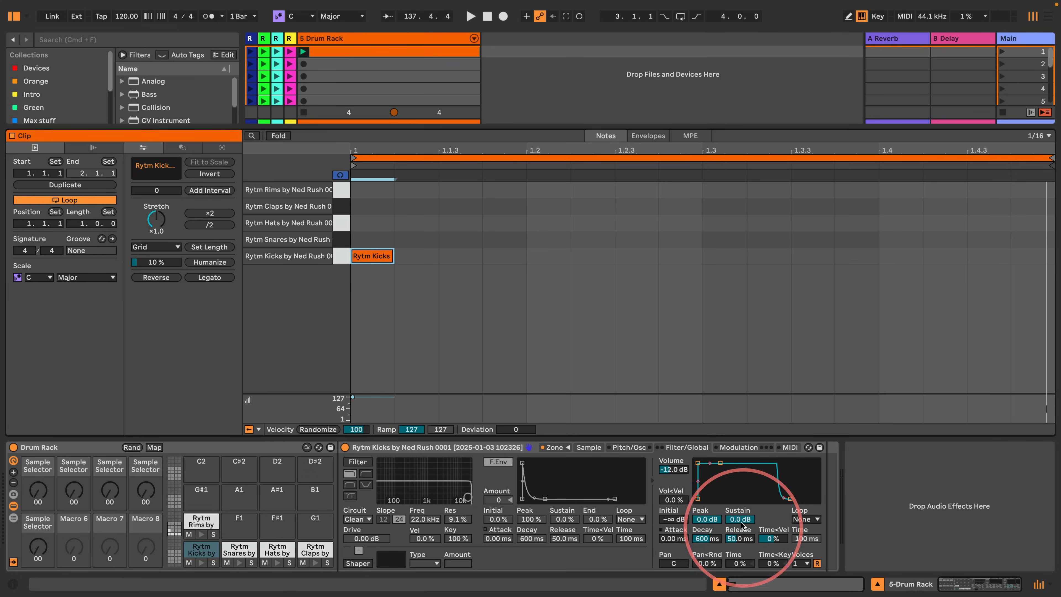
Step: Set the kick Sampler's amp sustain to -inf dB, release to 2.00 s, volume to 0 dB and Vol<Vel to 35% with the clip playing
left_click_drag(739, 518, 737, 493)
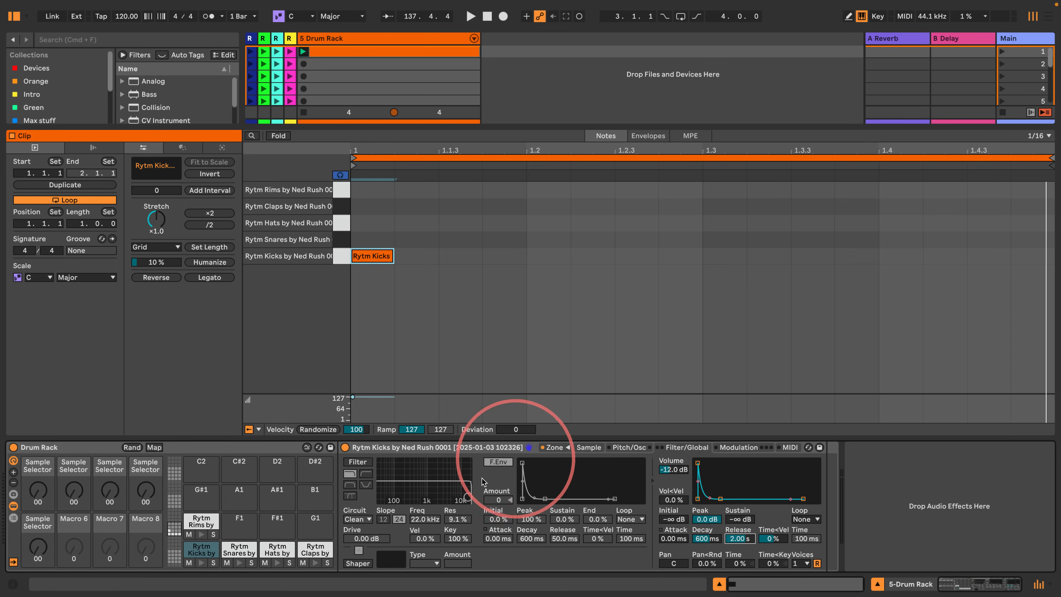
left_click(303, 52)
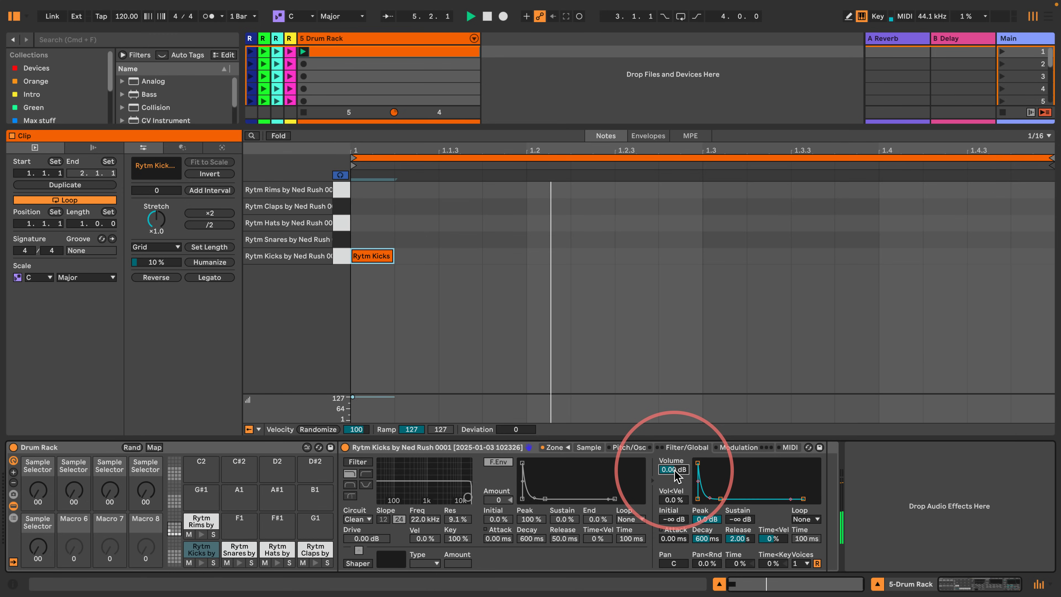
left_click(671, 500)
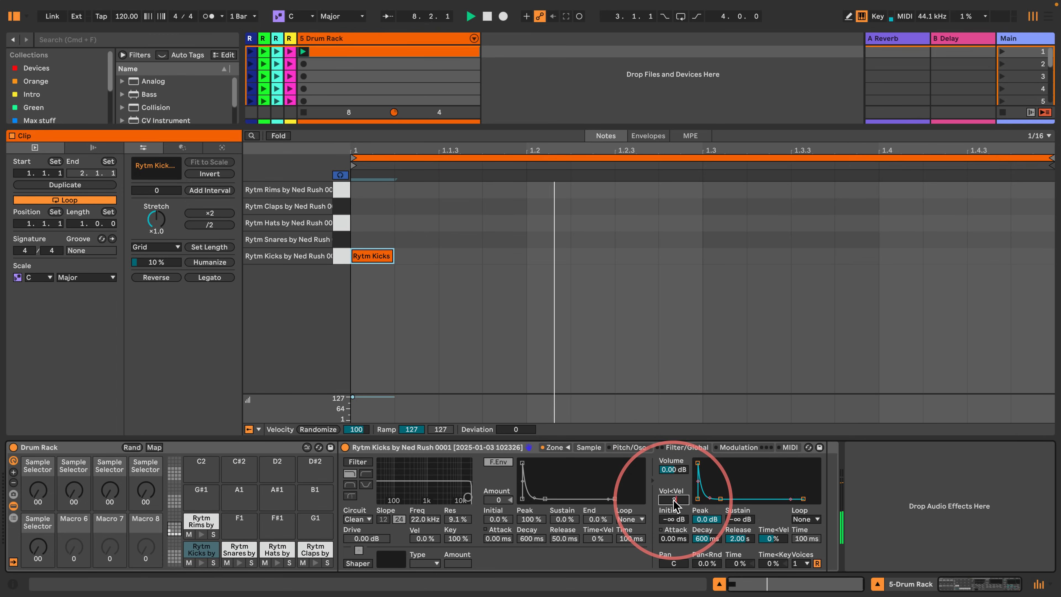
type("35")
key("Return")
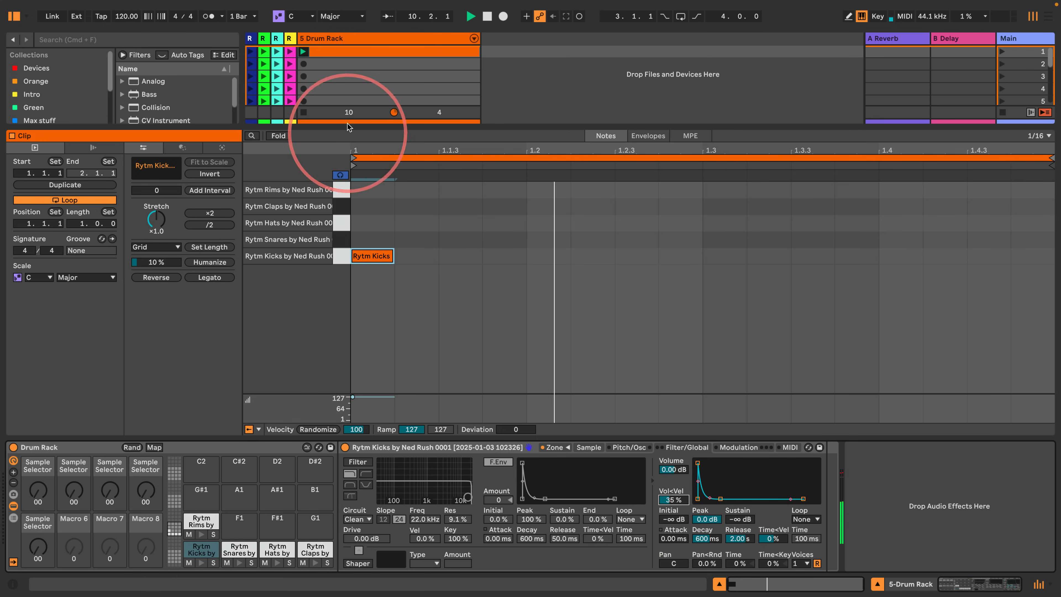
Step: Reveal the track level meters and set the kick Sampler's volume to -8.00 dB
left_click_drag(357, 128, 308, 391)
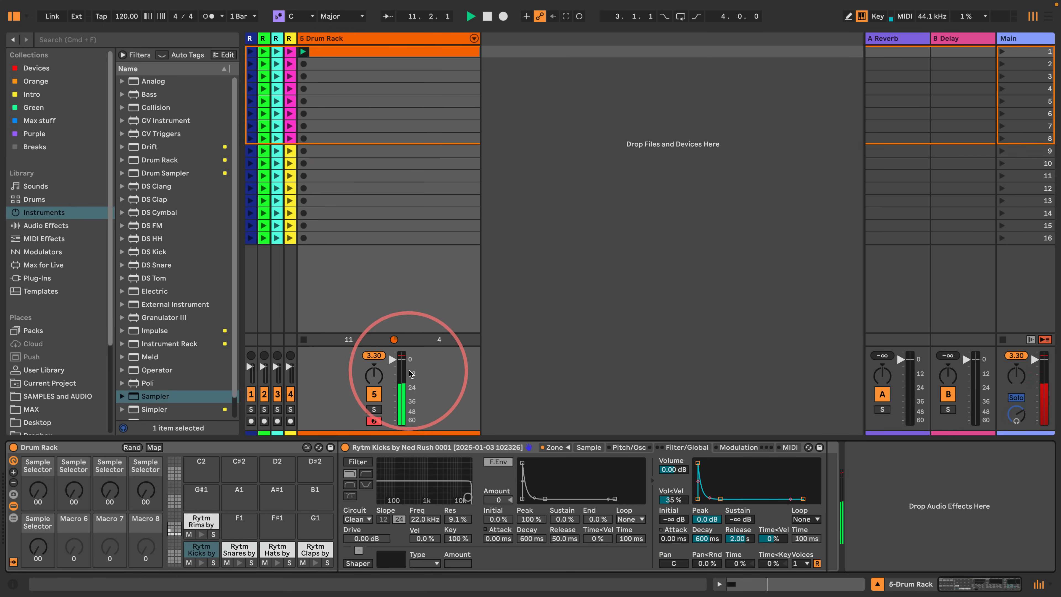
left_click(672, 469)
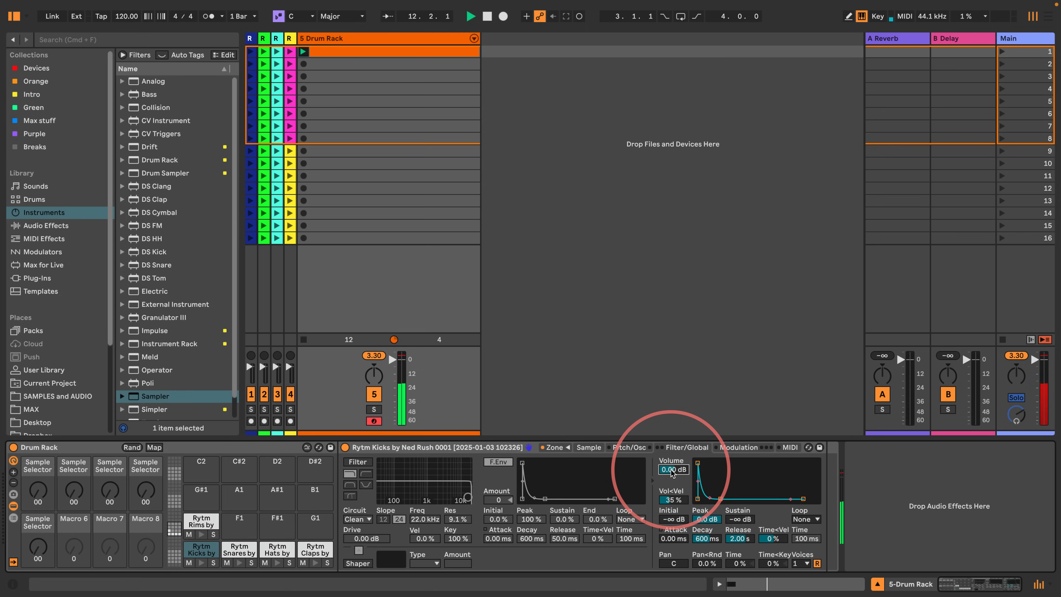
left_click_drag(672, 472, 673, 474)
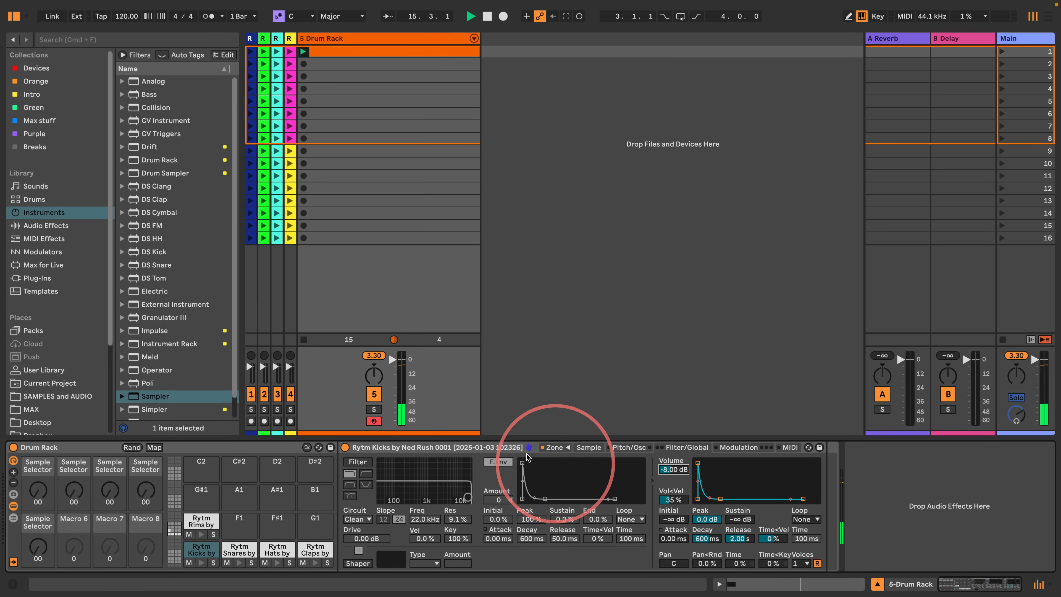
Step: Restore and enlarge the clip's note editor, set the kick Sampler's amp release to 60.0 s, and stop playback
left_click(718, 584)
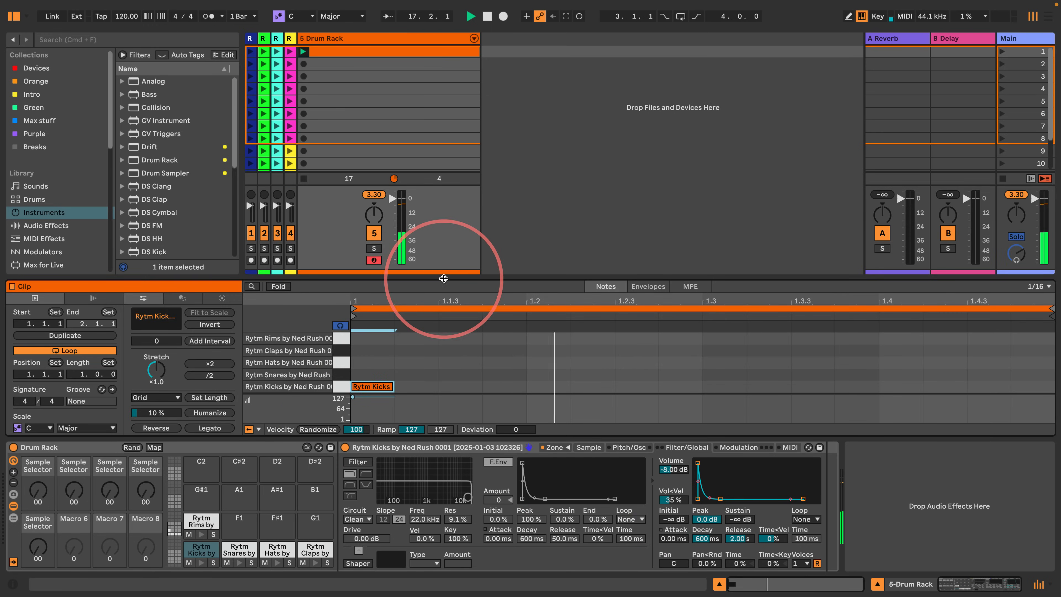
left_click_drag(442, 278, 442, 157)
left_click_drag(738, 539, 738, 494)
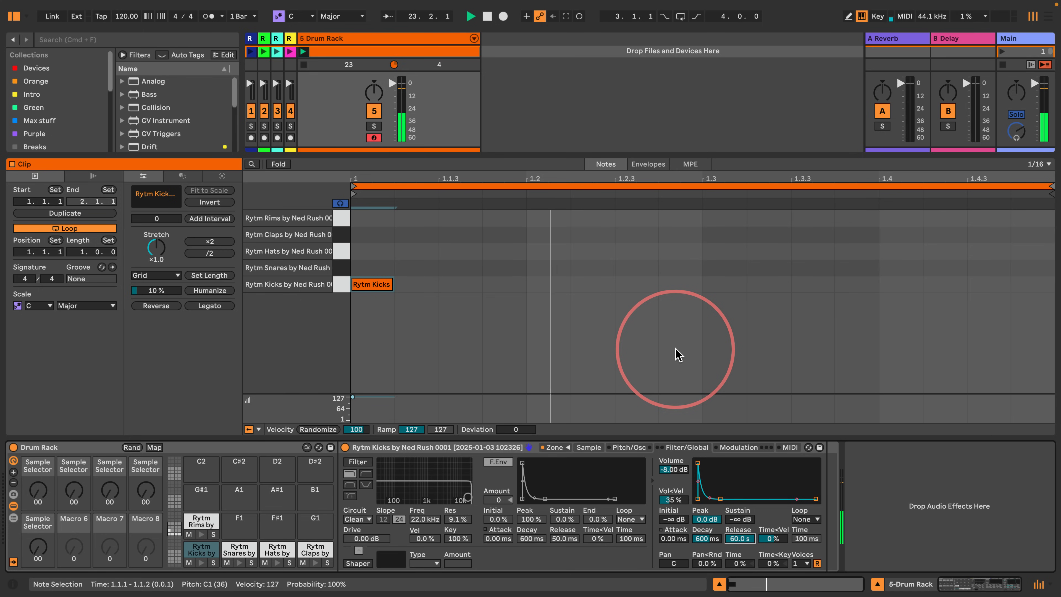
key("space")
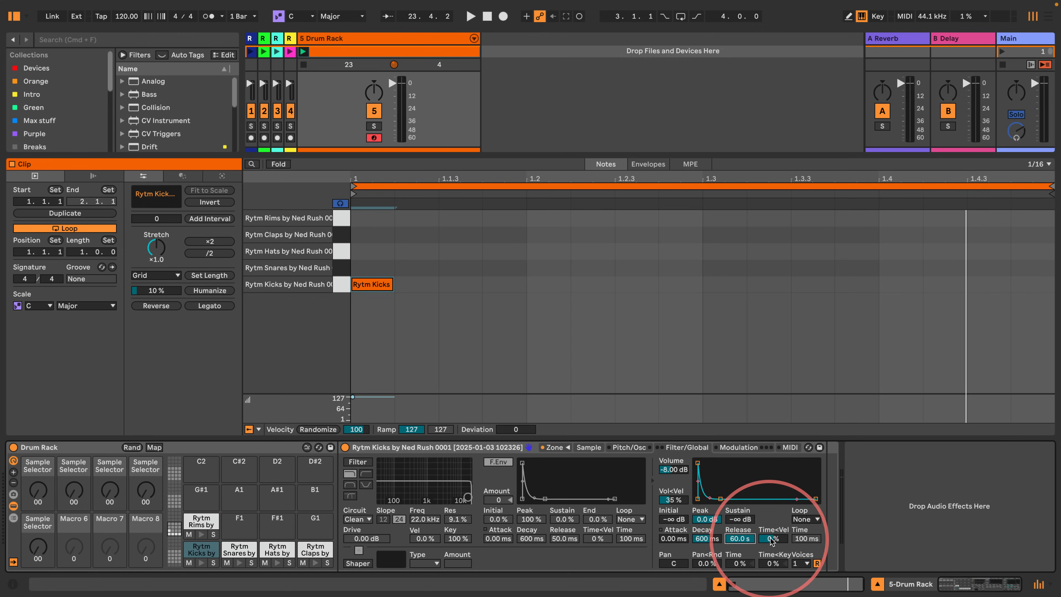
Step: Compare the kick amp envelope's Time<Vel at 0% and -100% during playback, and leave it at -100%
left_click_drag(778, 539, 778, 577)
key("space")
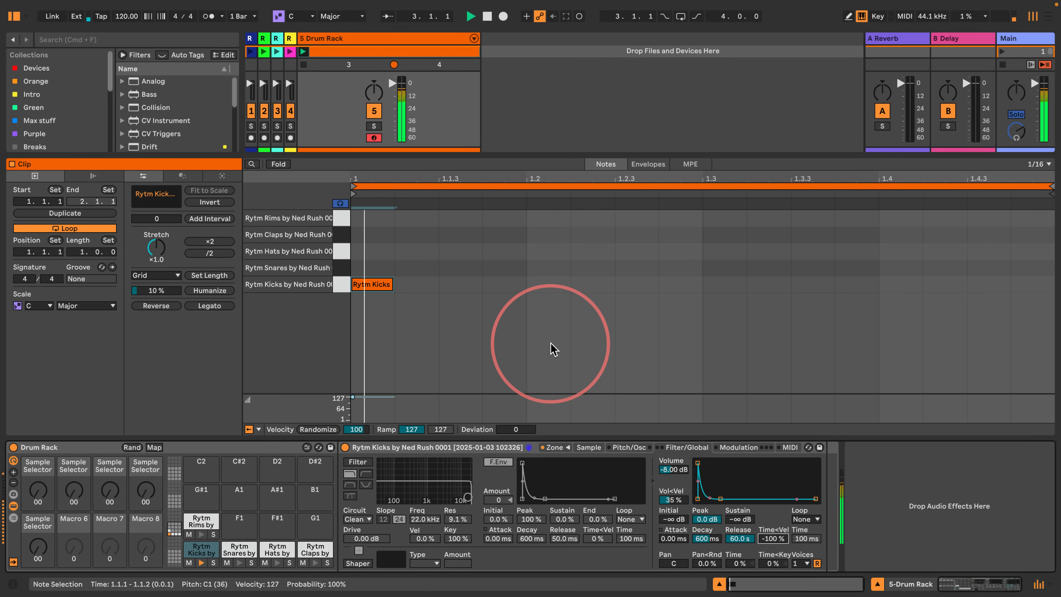
key("space")
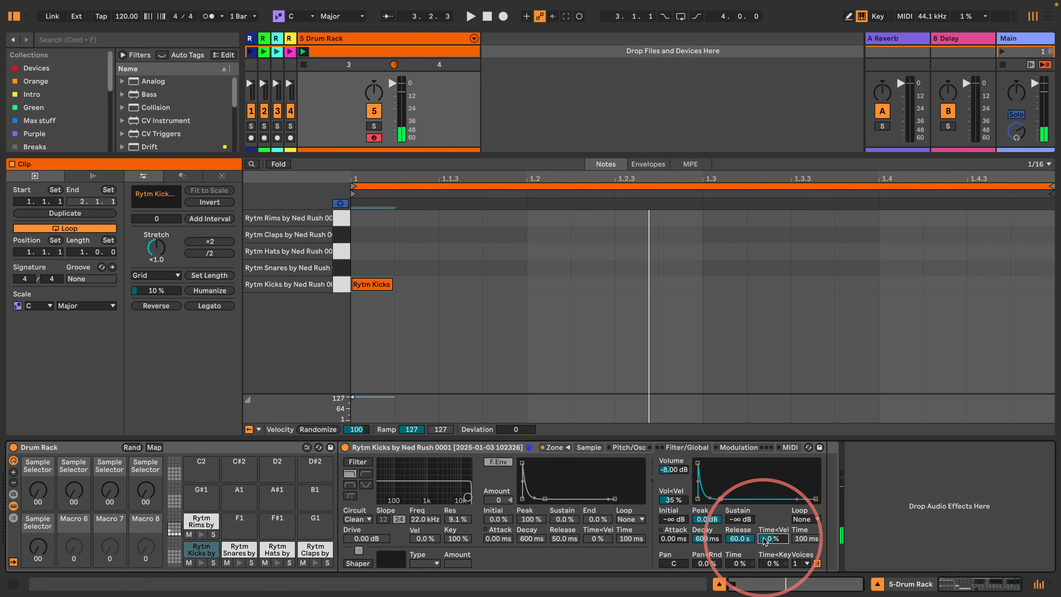
key("space")
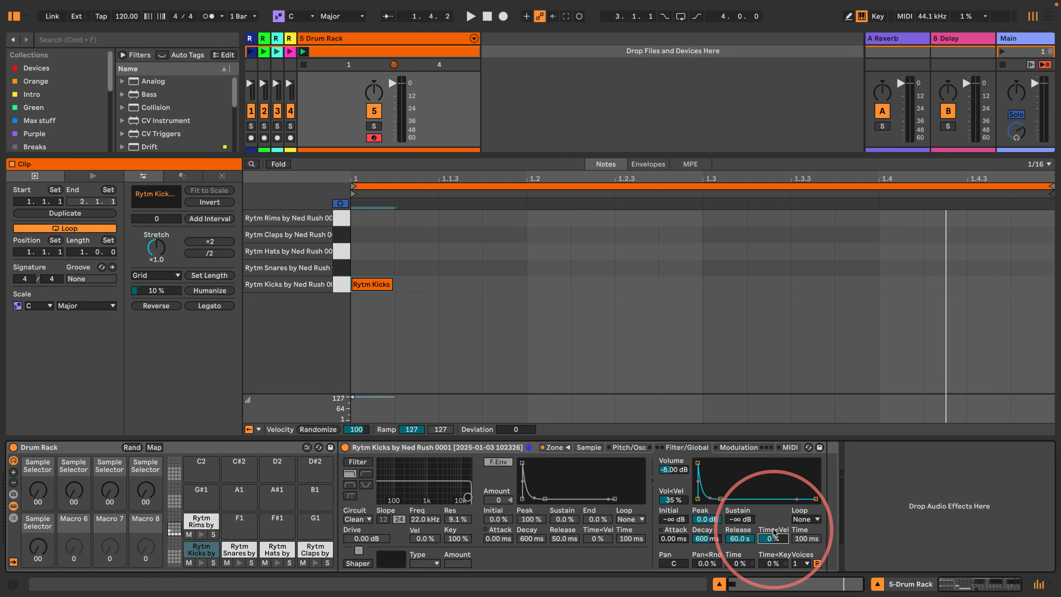
left_click_drag(772, 538, 771, 585)
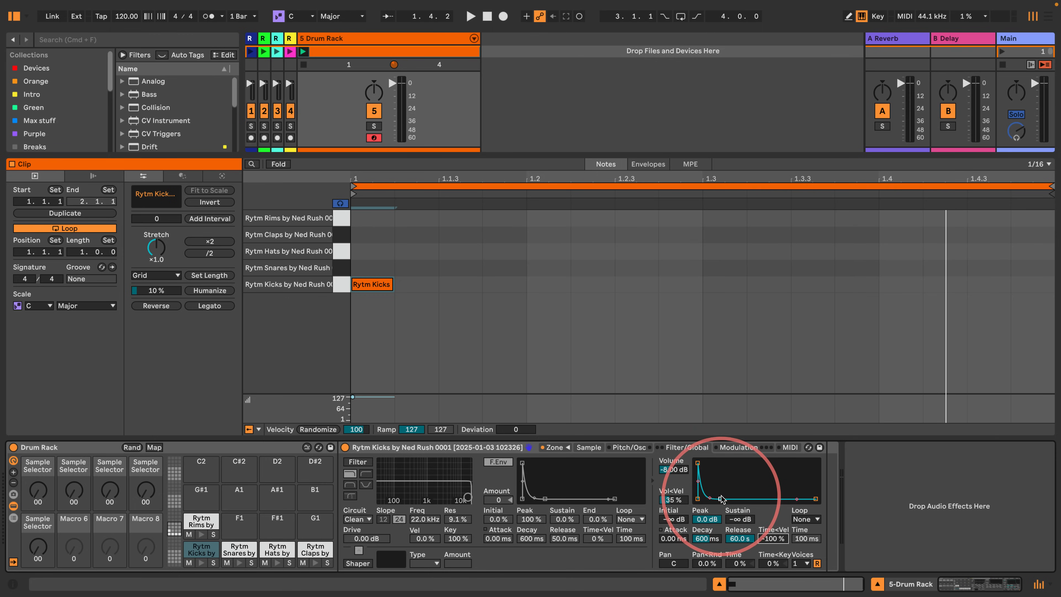
key("space")
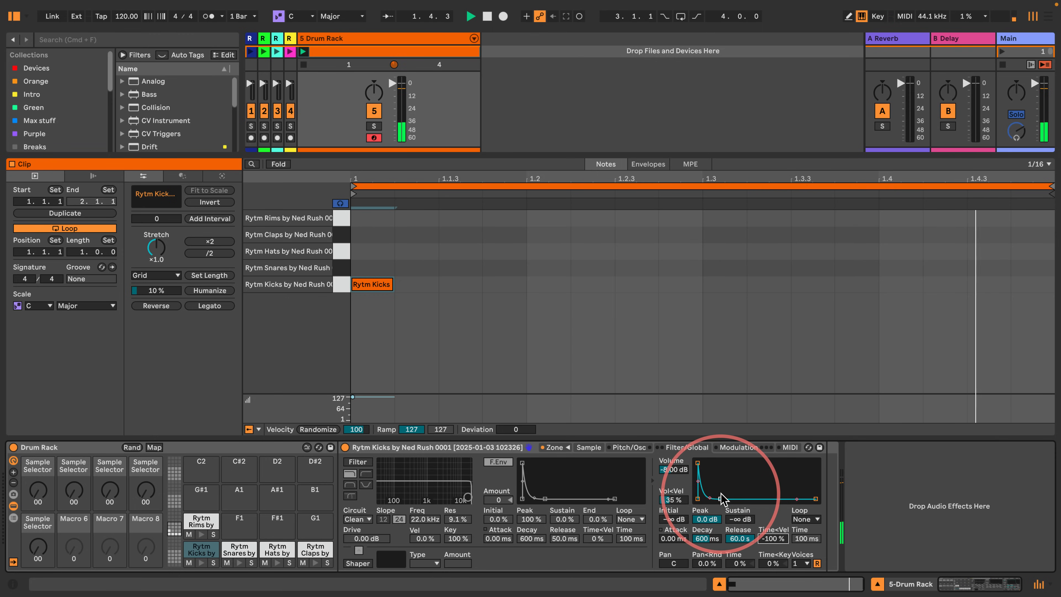
key("space")
Step: Audition the kick note at velocities from 116 down to 3, and return it to 127
left_click_drag(353, 396, 352, 409)
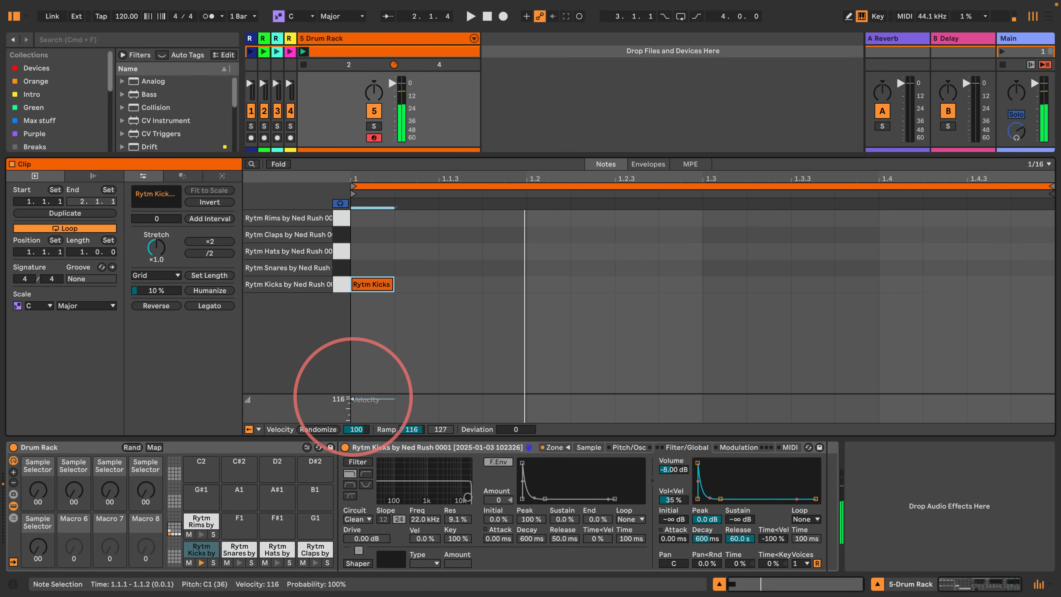
left_click_drag(353, 401, 352, 407)
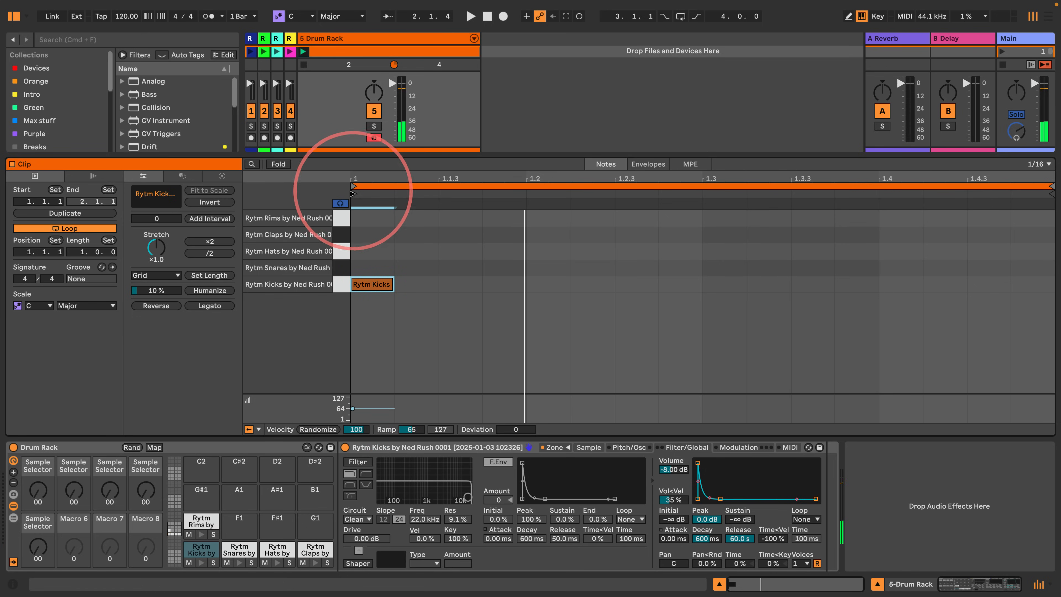
left_click(352, 409)
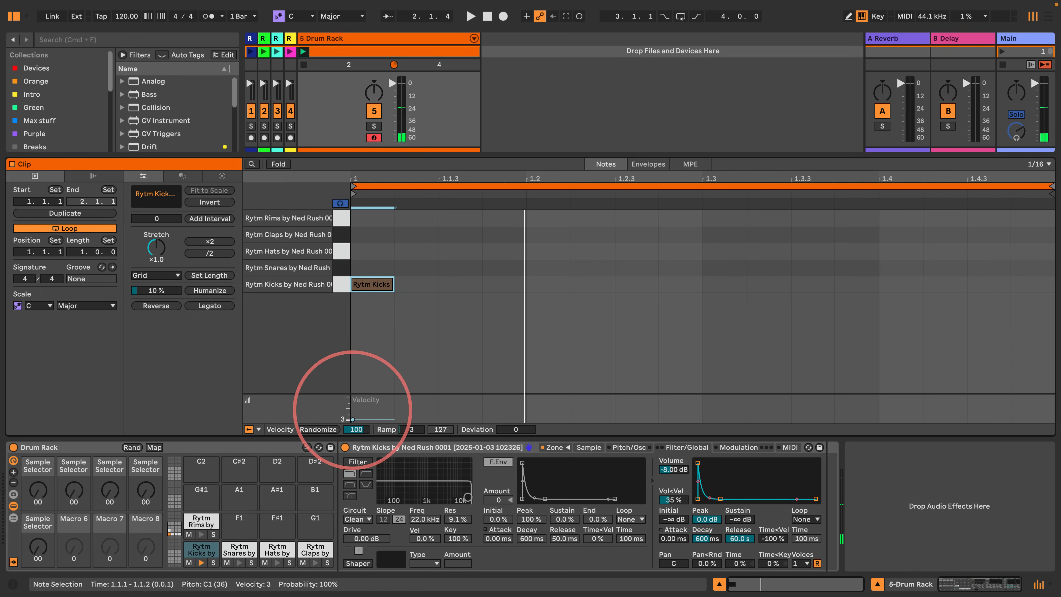
left_click_drag(352, 416, 355, 395)
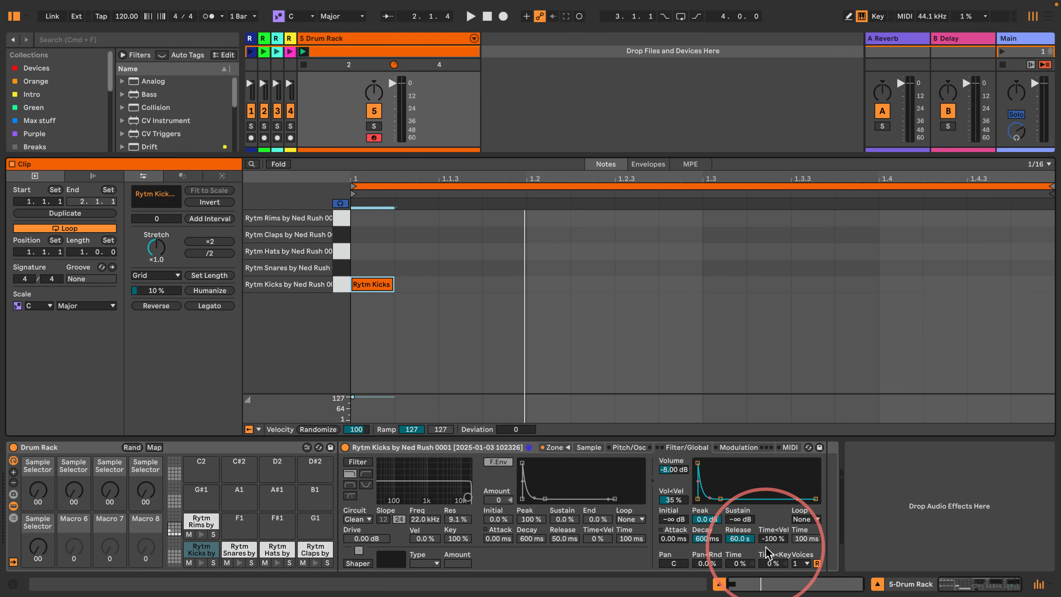
left_click(352, 398)
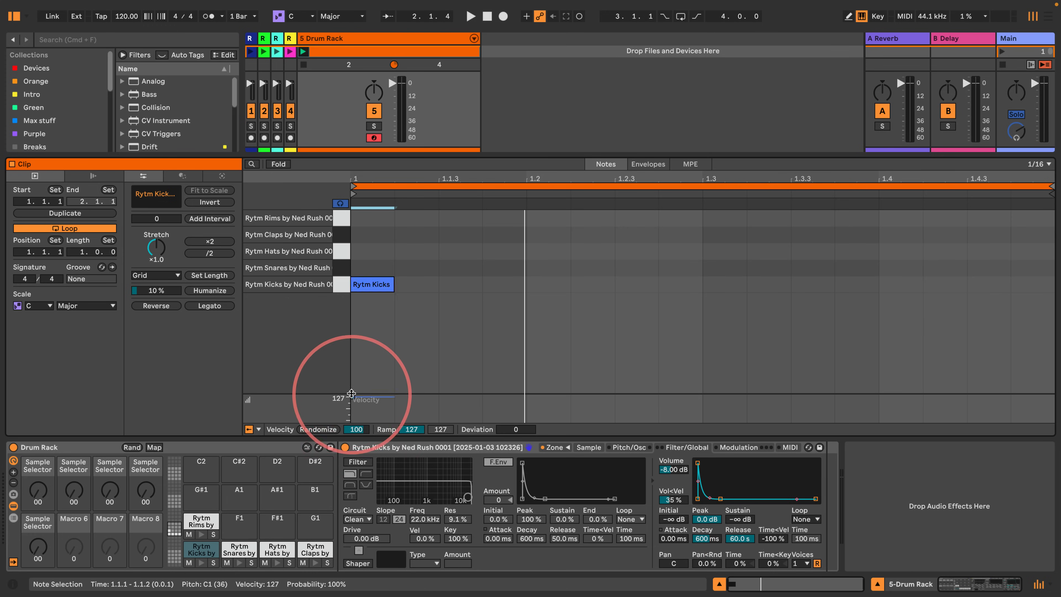
left_click_drag(352, 399, 351, 396)
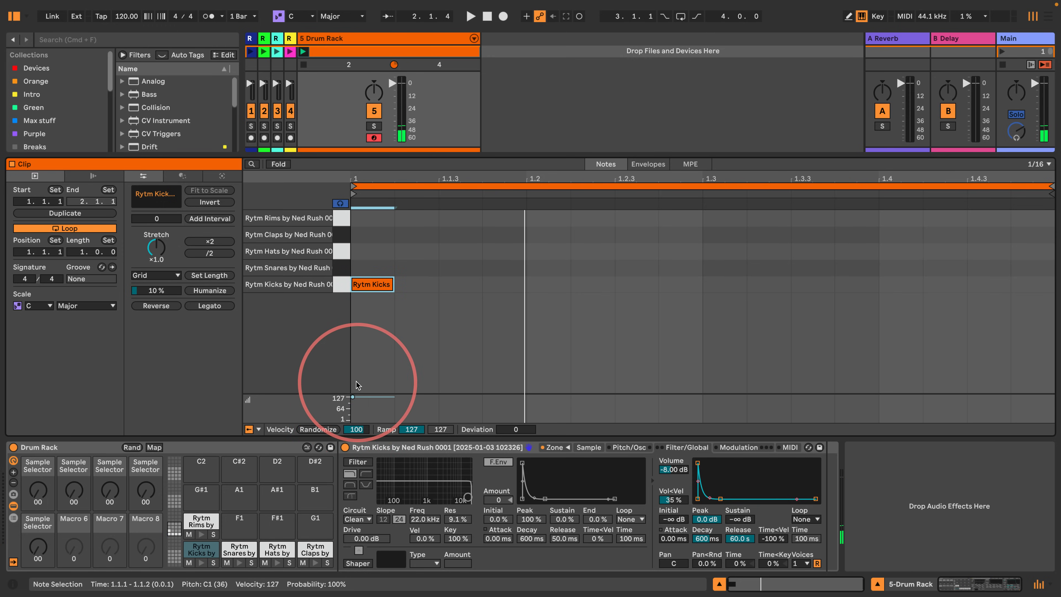
Step: Add sixteenth-length kick notes at 1.2.3, 1.3.3, 1.4.2, 1.4.3 and 1.4.4 in the clip
double_click(634, 285)
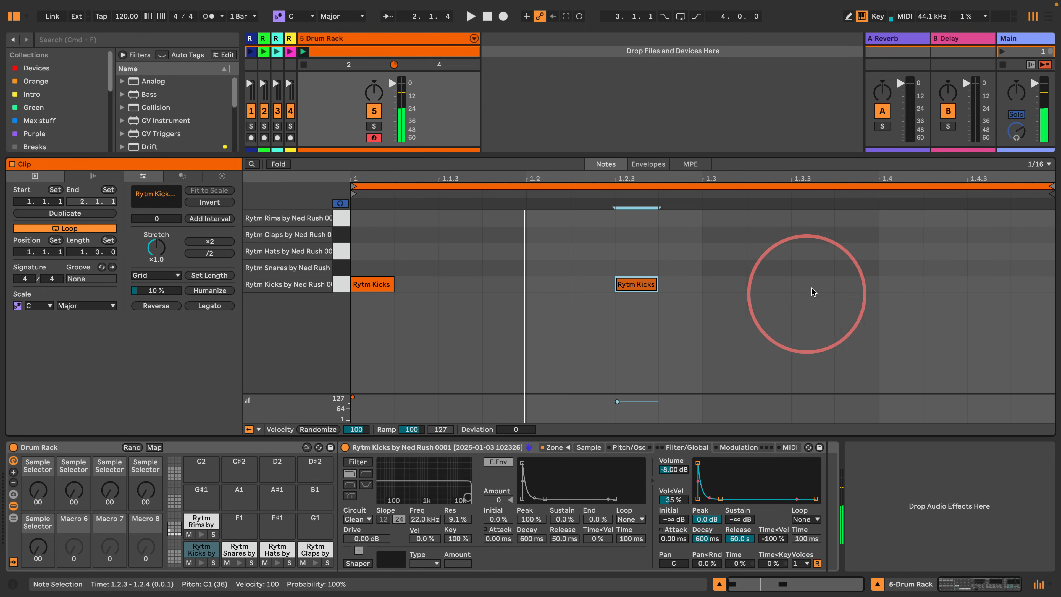
double_click(812, 285)
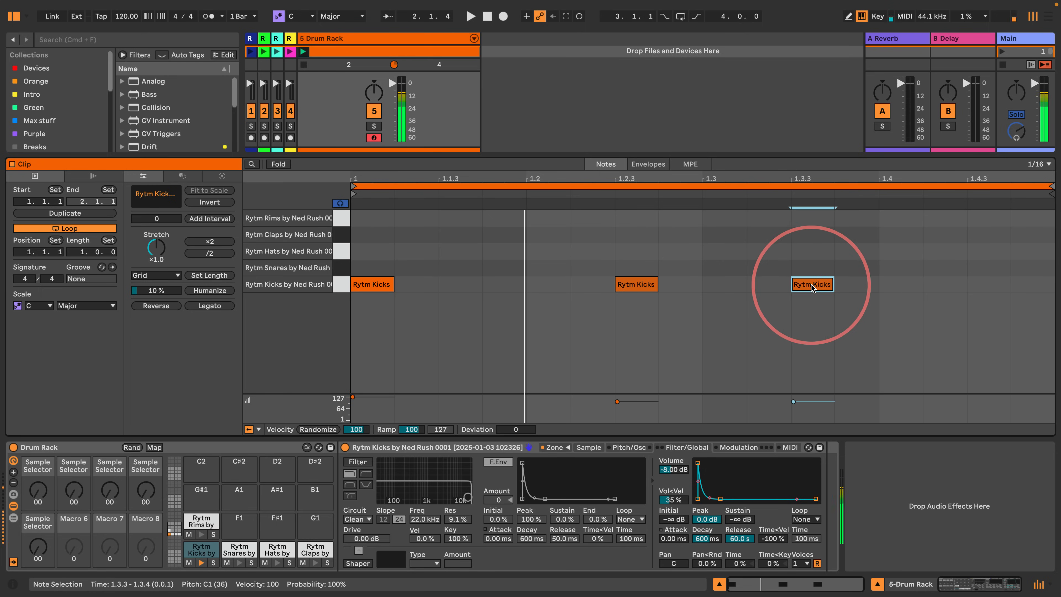
double_click(946, 285)
double_click(989, 285)
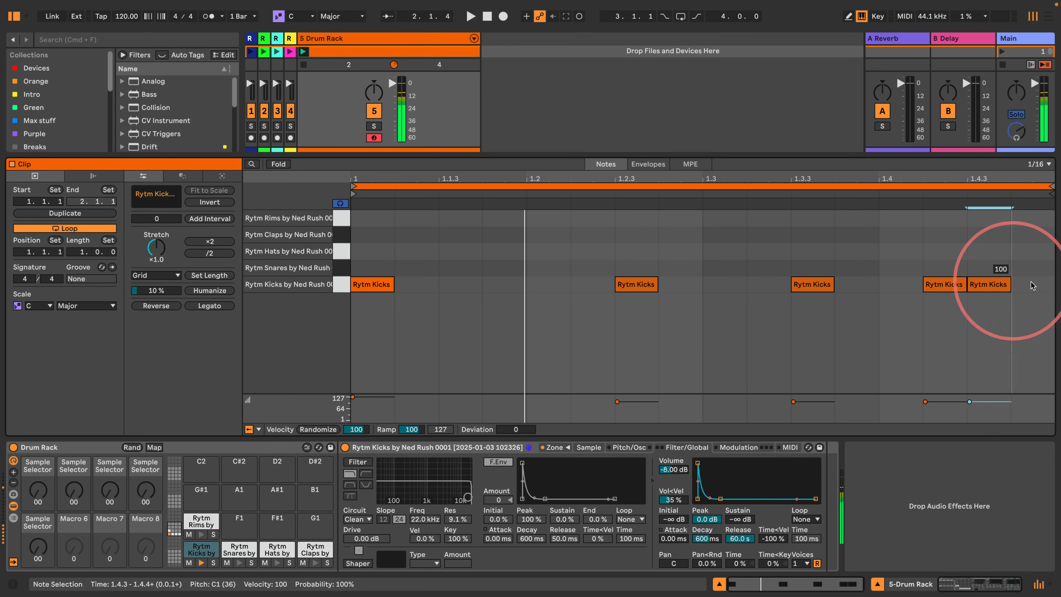
double_click(1033, 285)
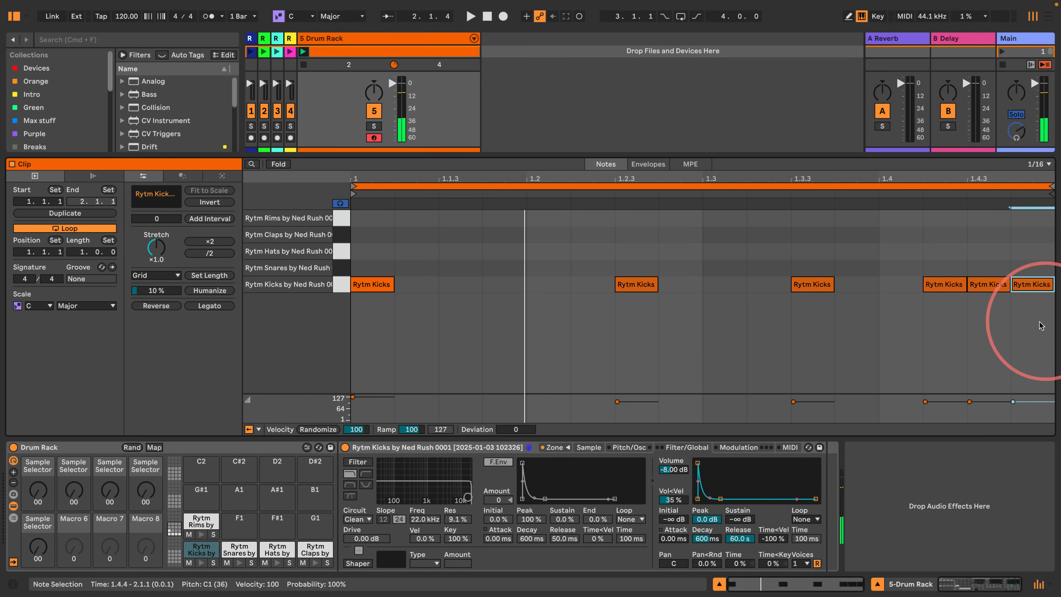
Step: Lower the velocity of the last three kick notes to 54 and play the pattern
mouse_move(1017, 305)
left_mouse_down()
mouse_move(936, 203)
mouse_move(921, 205)
left_mouse_up()
left_click_drag(923, 404, 922, 401)
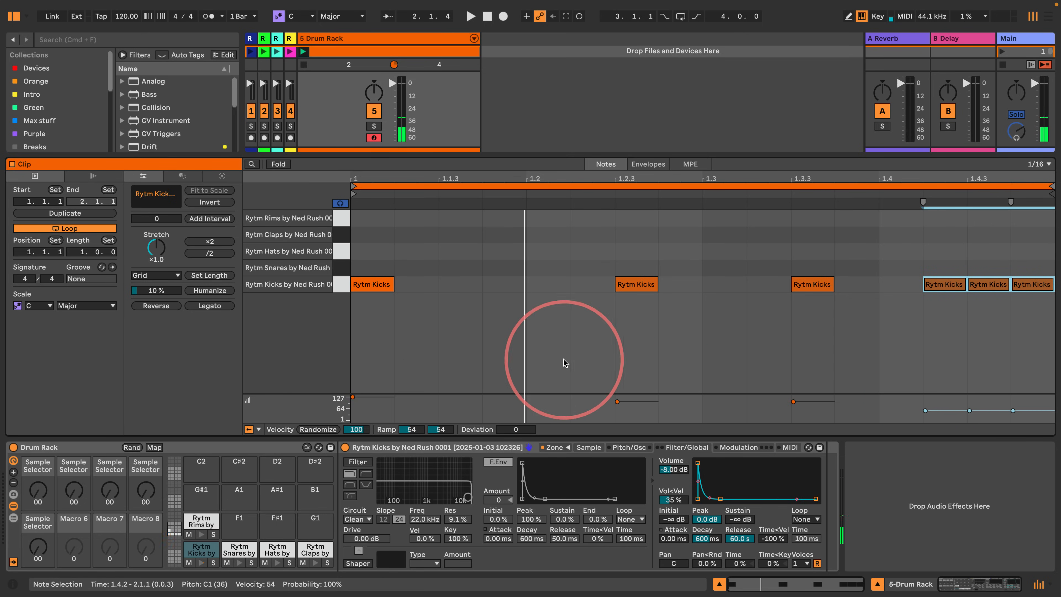
key("space")
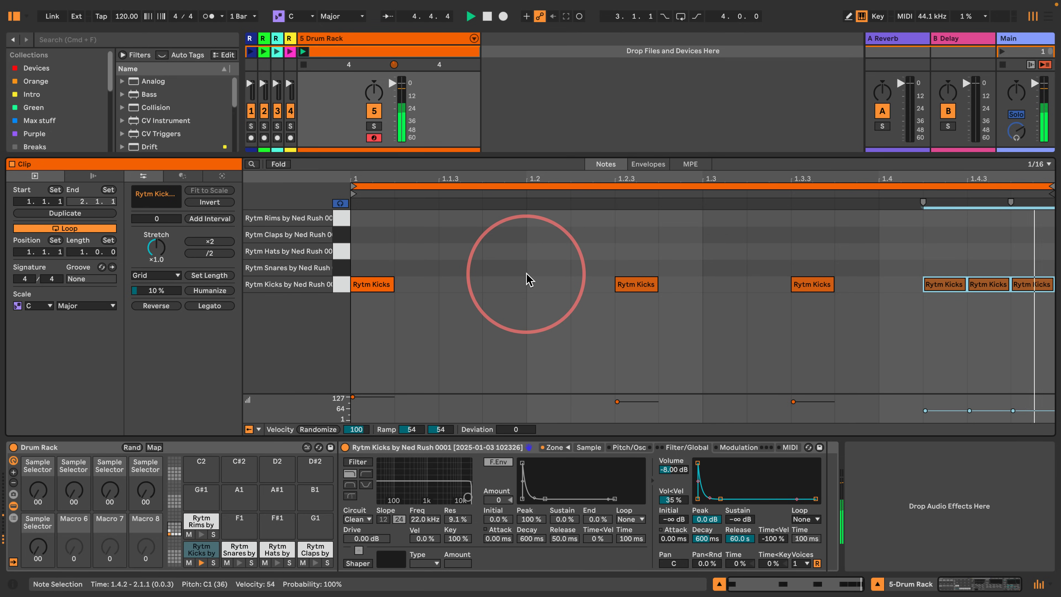
Step: Add snare notes on beats 1.2 and 1.4 of the clip
double_click(539, 267)
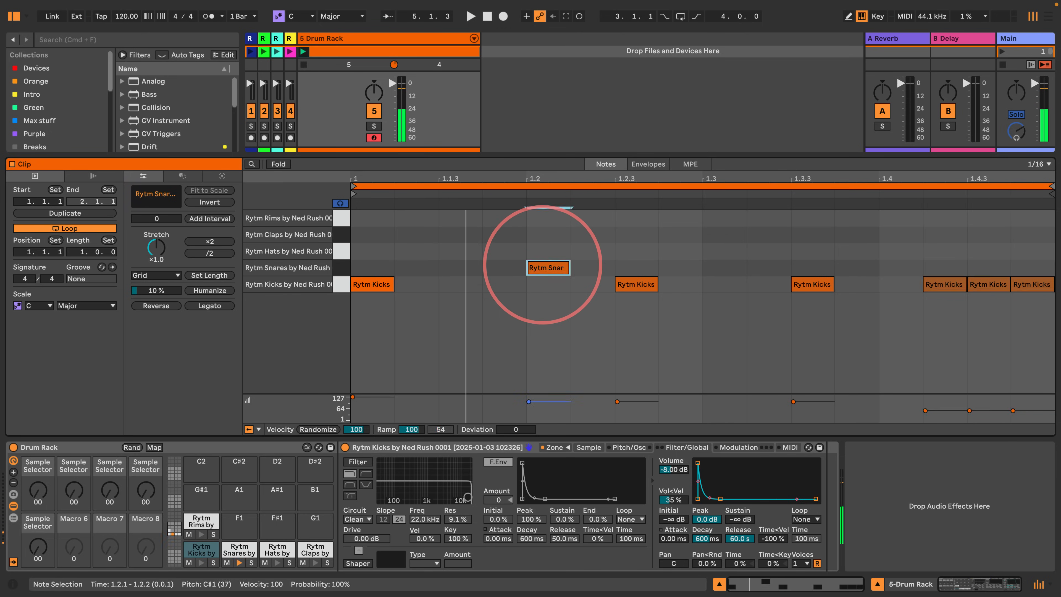
double_click(891, 269)
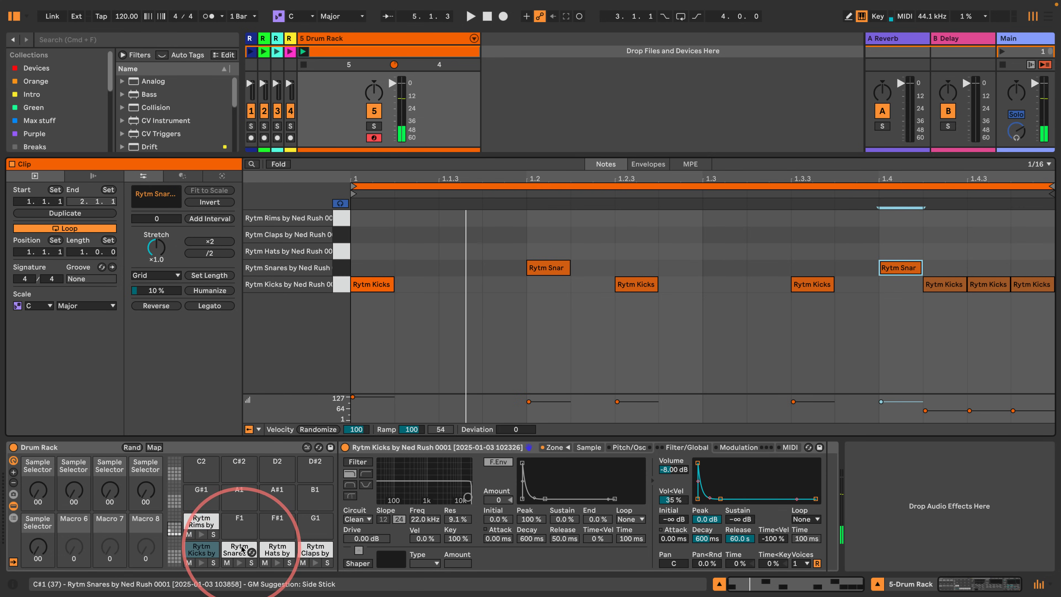
Step: Copy the kick Sampler's Volume and Vol<Vel values to its sibling Samplers in the rack
left_click(239, 547)
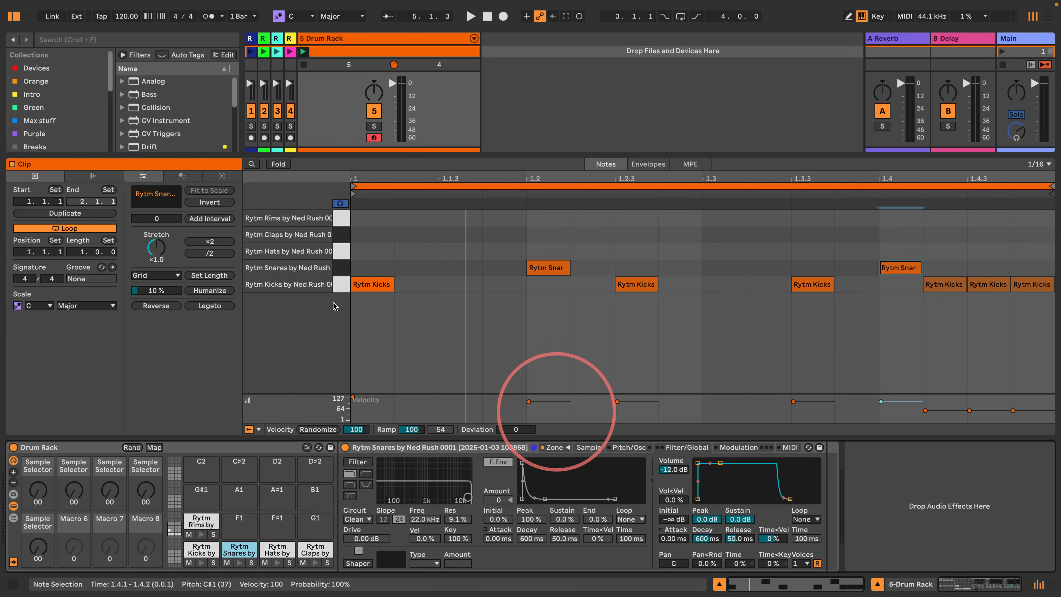
left_click(200, 551)
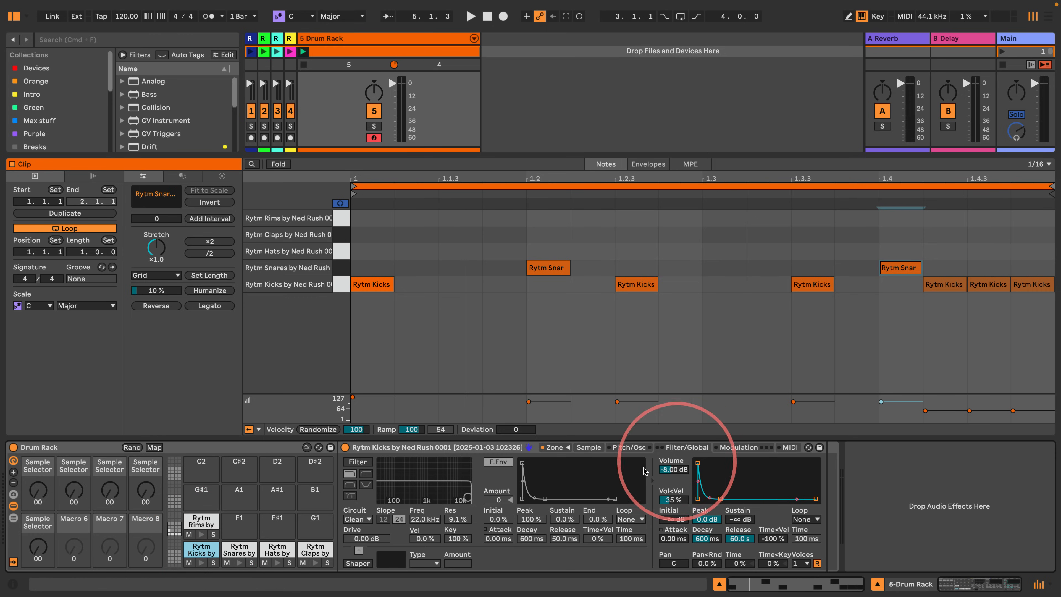
right_click(675, 473)
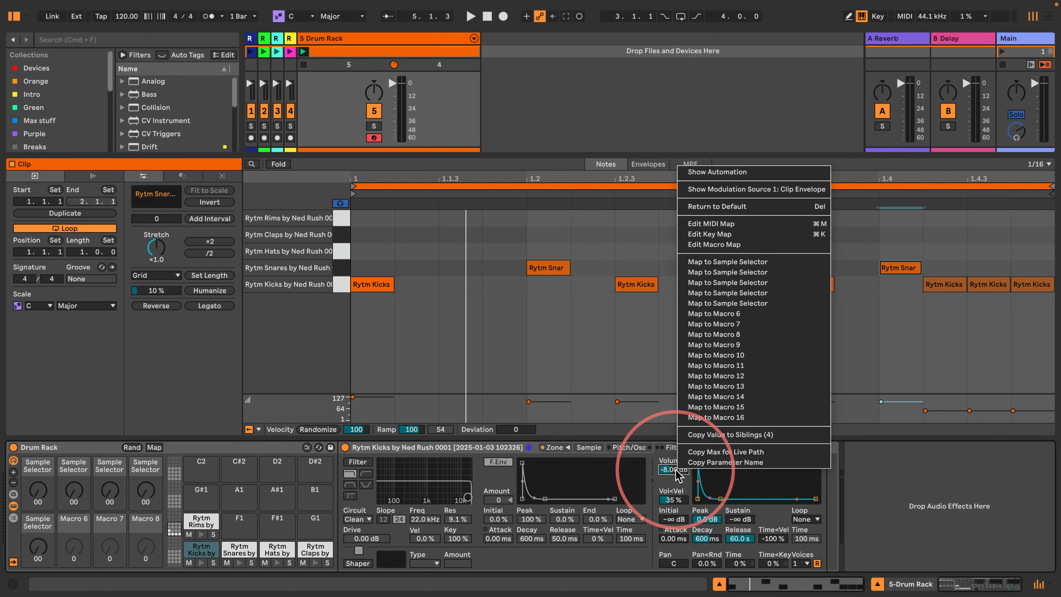
left_click(710, 434)
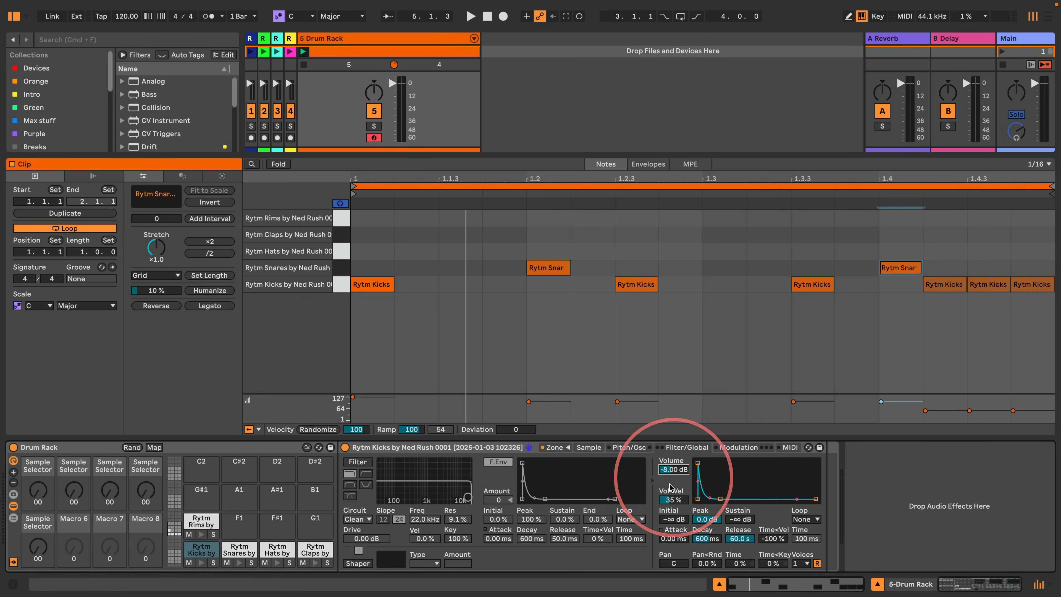
right_click(676, 500)
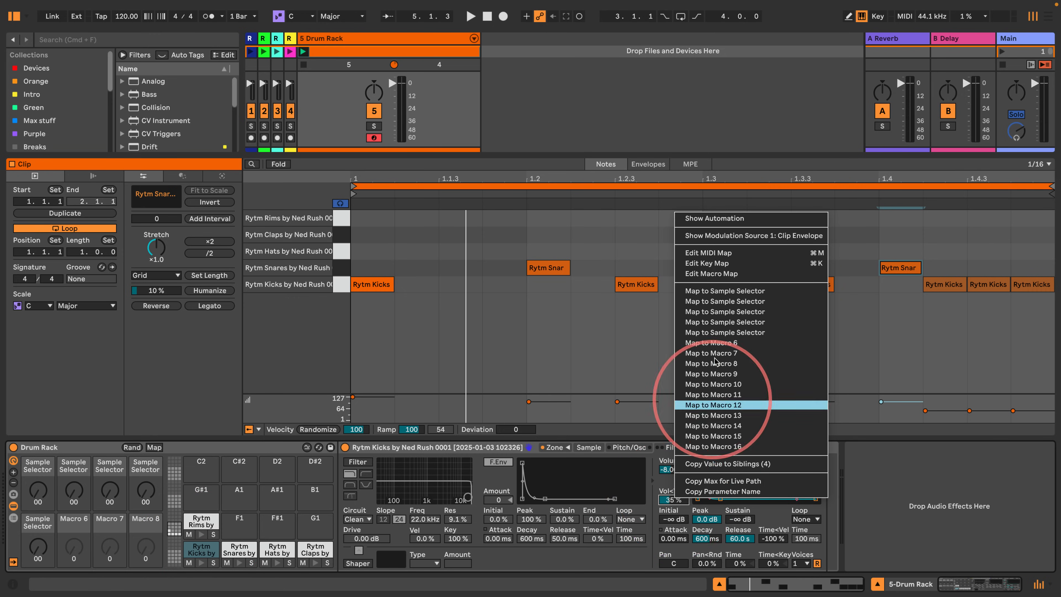
left_click(710, 464)
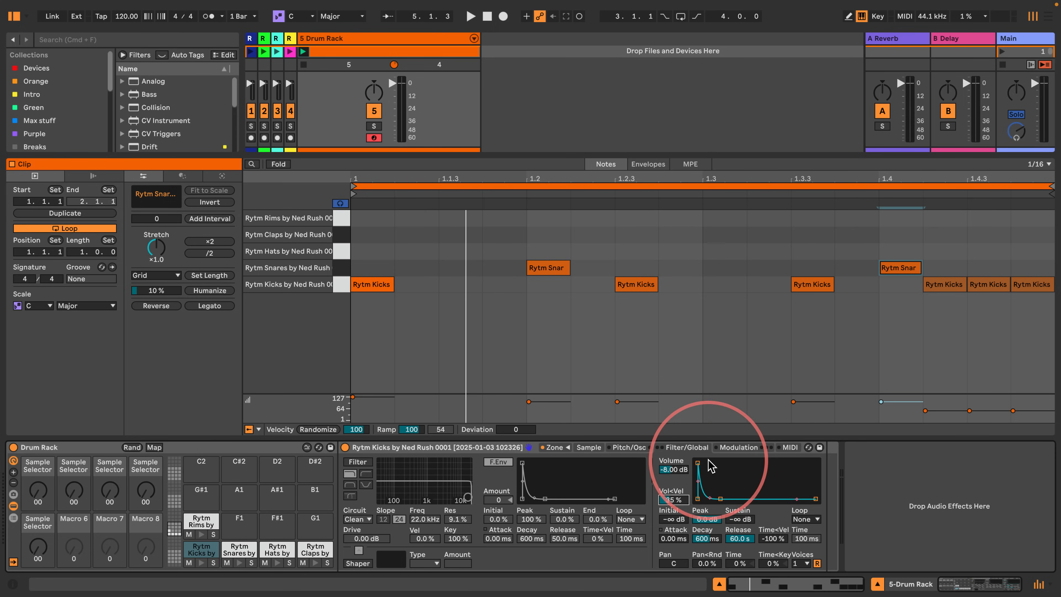
Step: Copy the kick Sampler's volume envelope Sustain, Release and Time<Vel values to its sibling Samplers
right_click(739, 519)
left_click(765, 484)
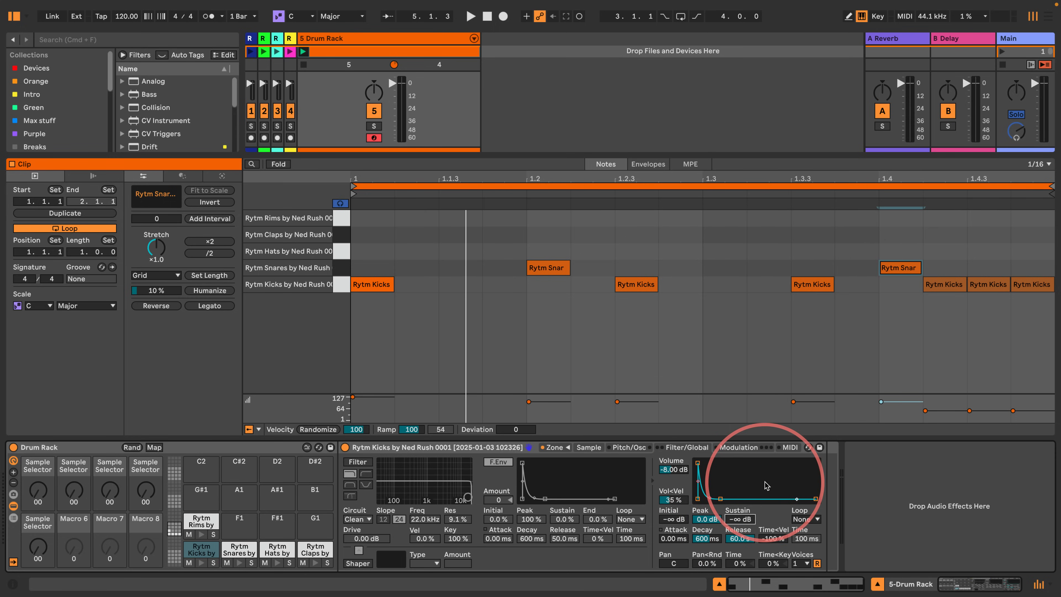
right_click(739, 538)
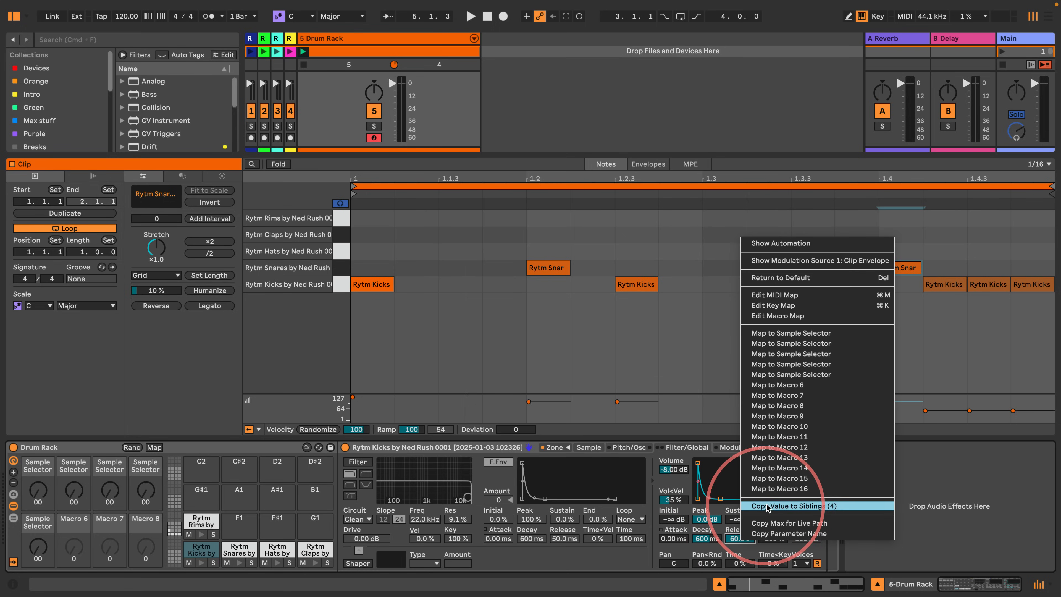
left_click(767, 504)
right_click(773, 538)
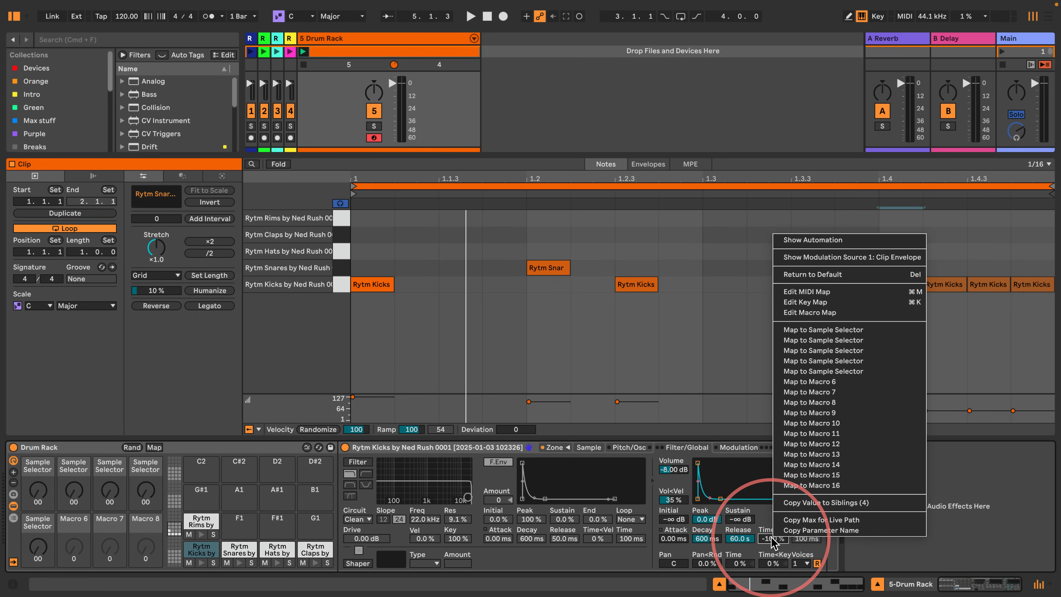
left_click(788, 503)
Step: Play the pattern and raise the velocity of the snare notes at 1.2 and 1.4 to 127
key("space")
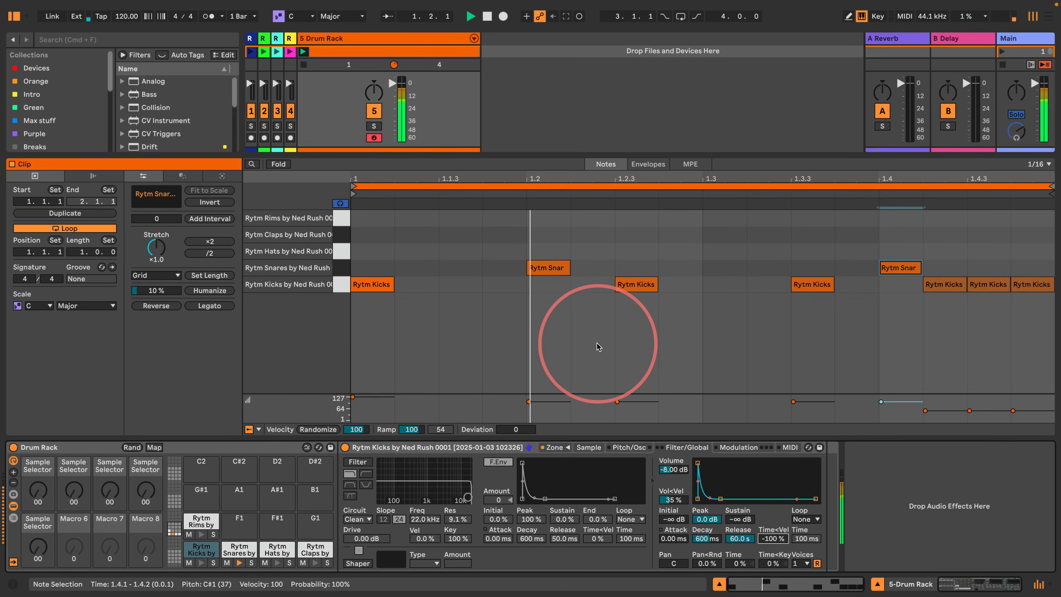
left_click_drag(528, 401, 529, 395)
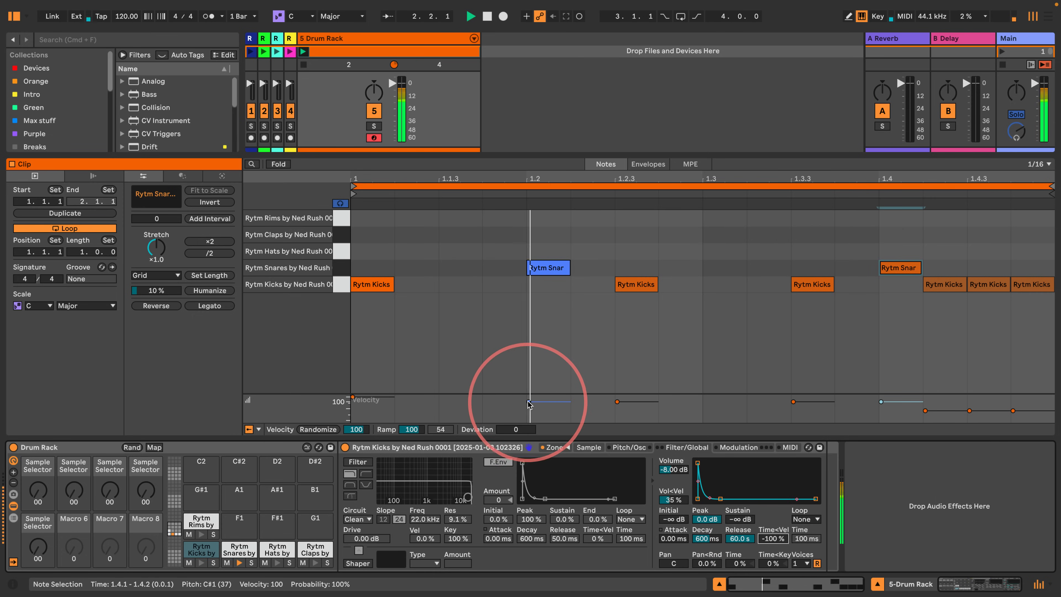
left_click_drag(881, 402, 880, 395)
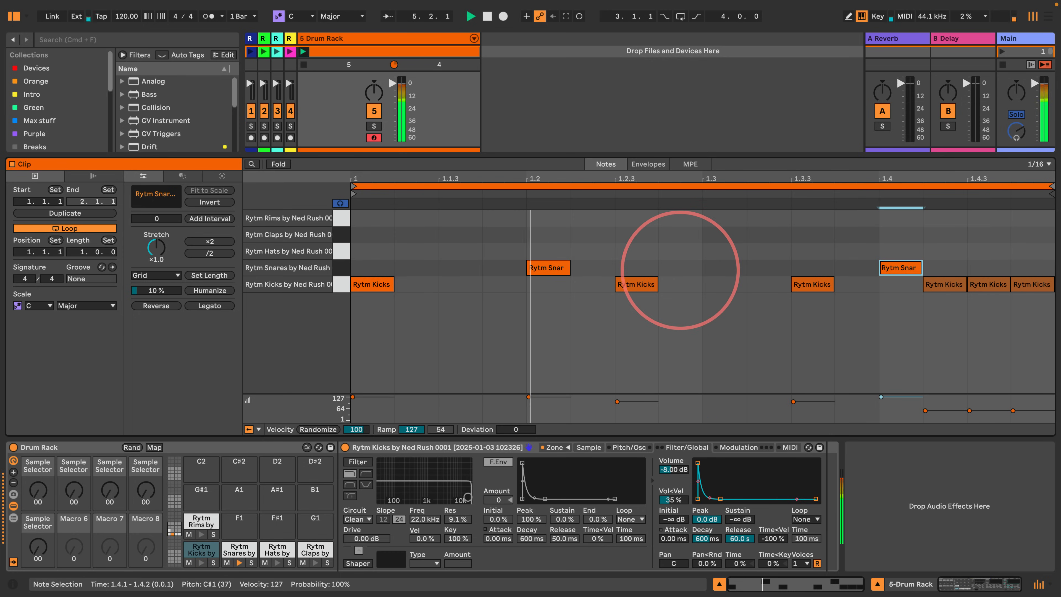
Step: Add ghost snare notes at 1.2.4 and 1.3.2 and lower their velocity to 37
double_click(680, 268)
double_click(762, 268)
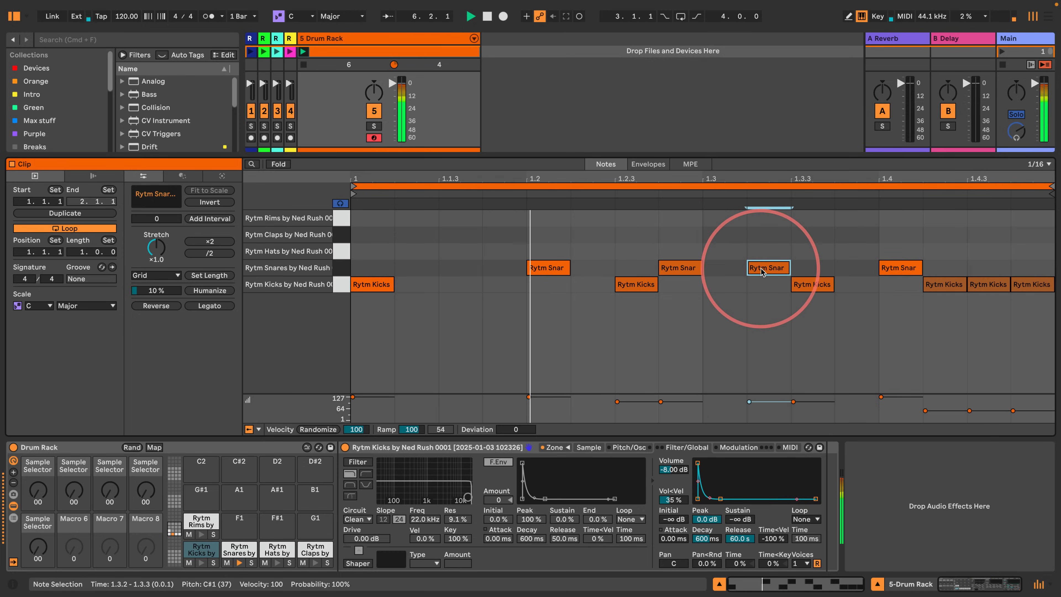
left_click_drag(754, 355, 670, 219)
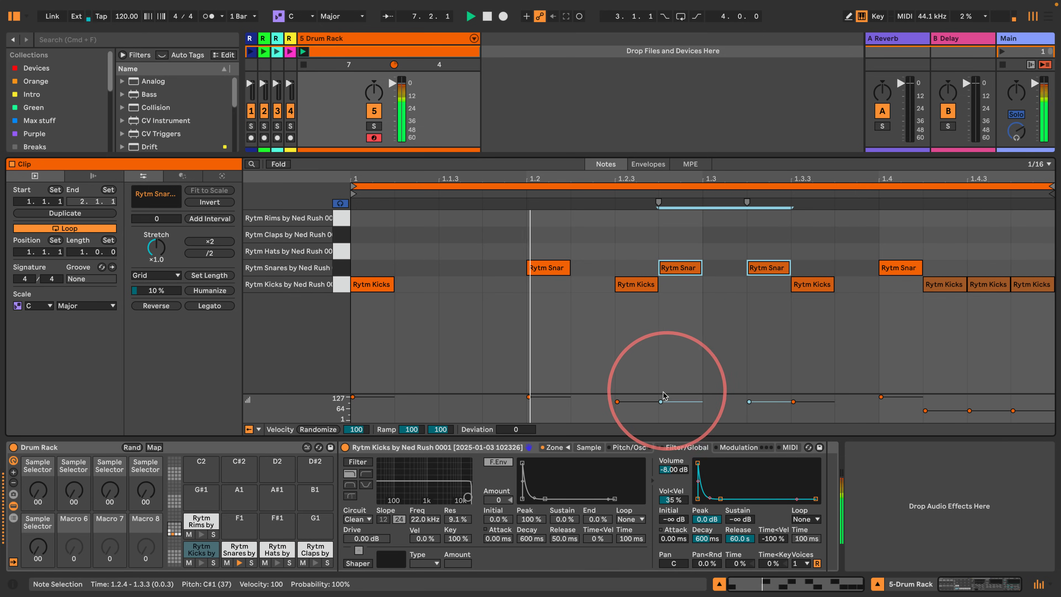
left_click_drag(664, 395, 664, 407)
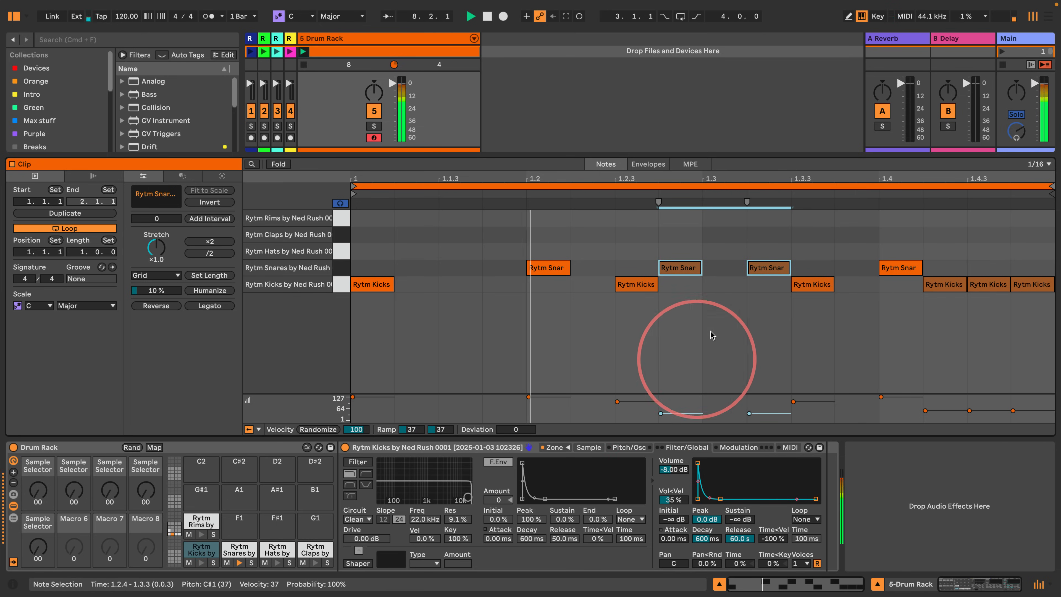
left_click(720, 355)
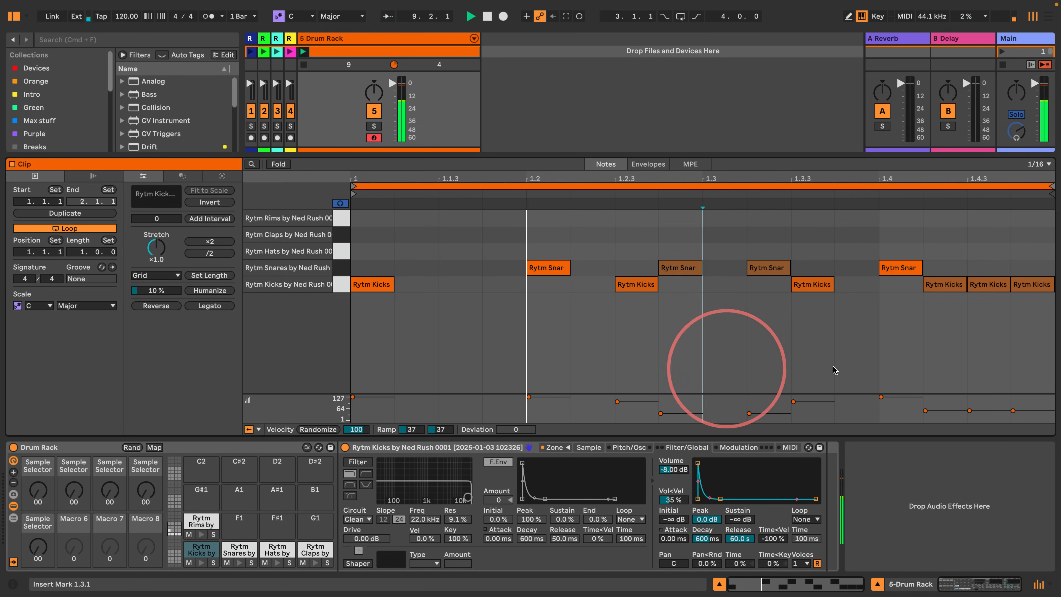
Step: Replace the kick note at 1.4.4 with a snare note at velocity 43 and play the pattern
double_click(1024, 284)
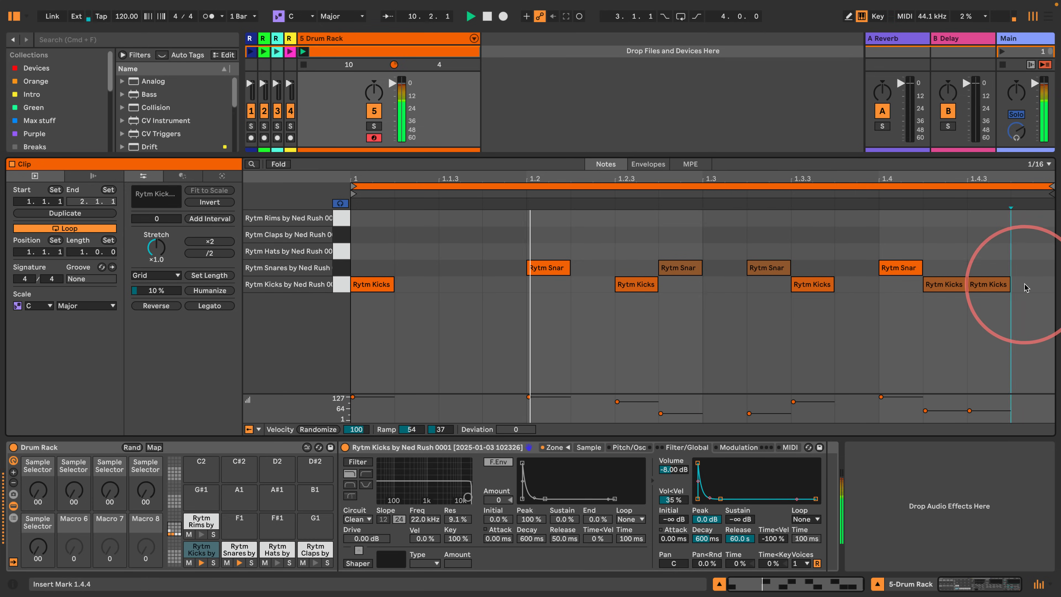
double_click(1029, 268)
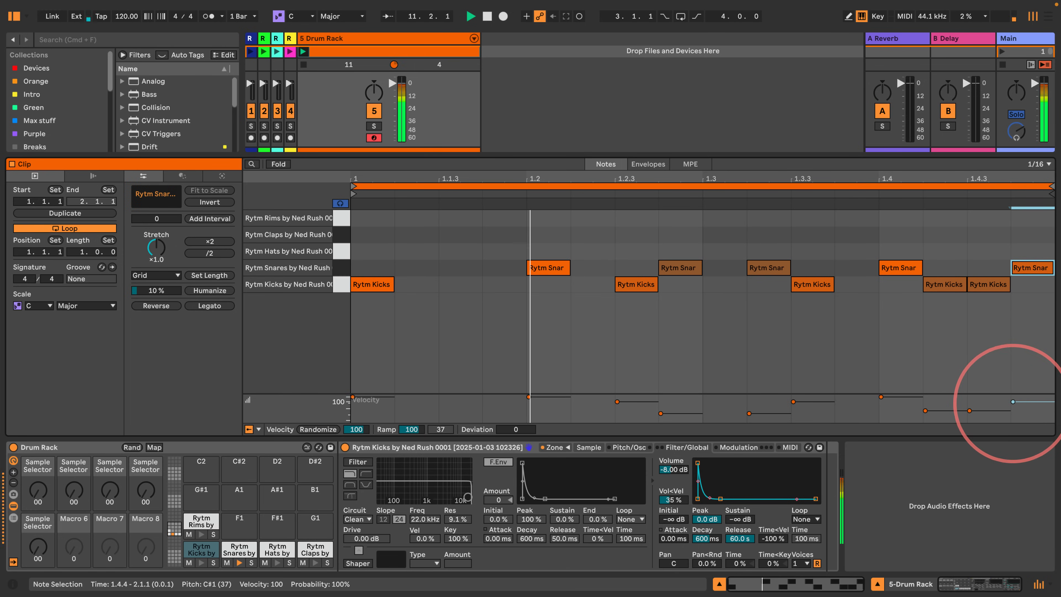
left_click_drag(1013, 401, 1013, 412)
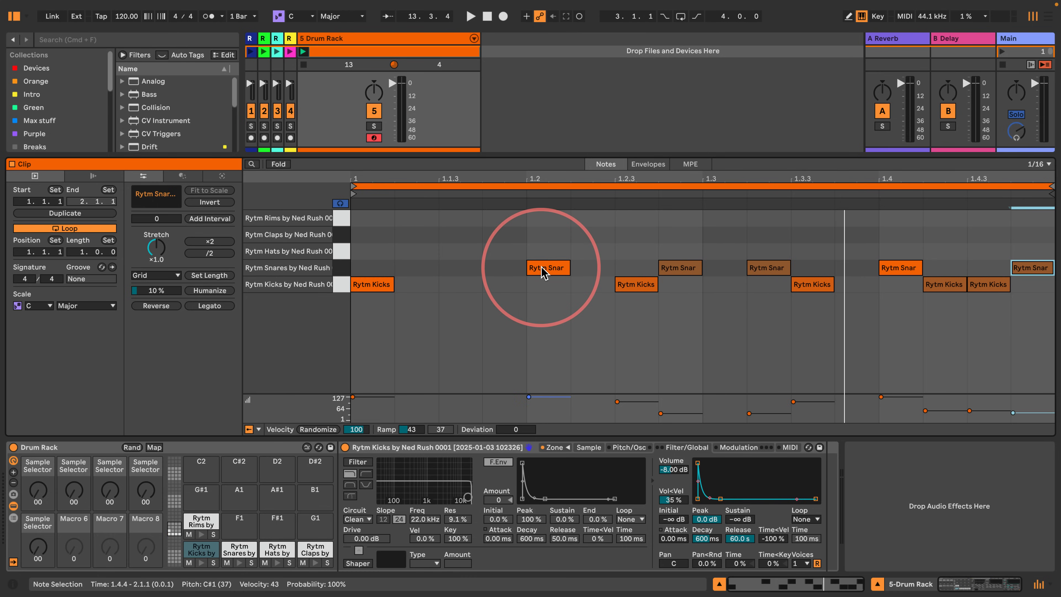
key("space")
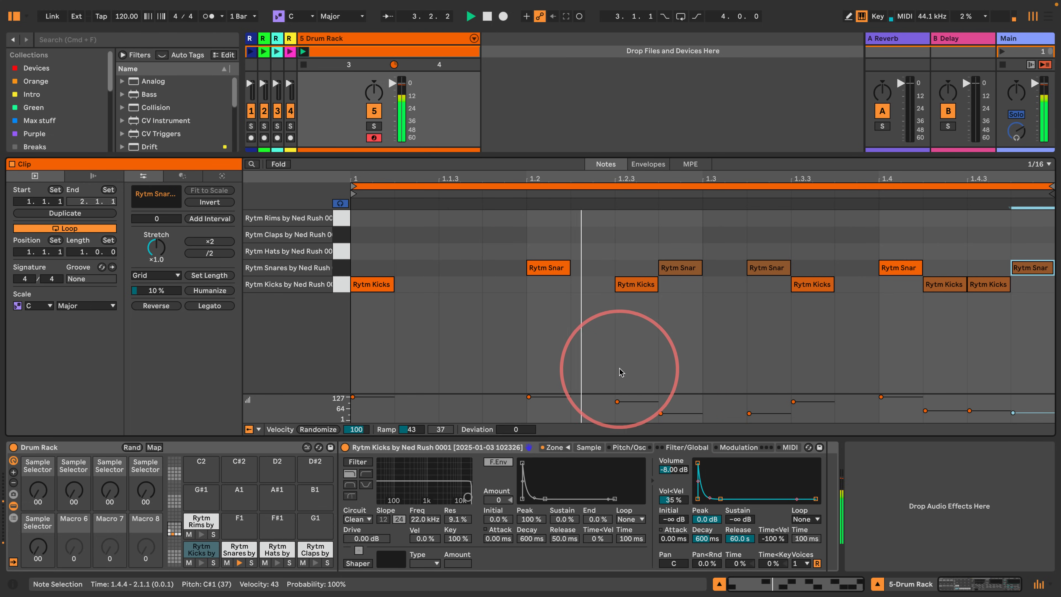
key("space")
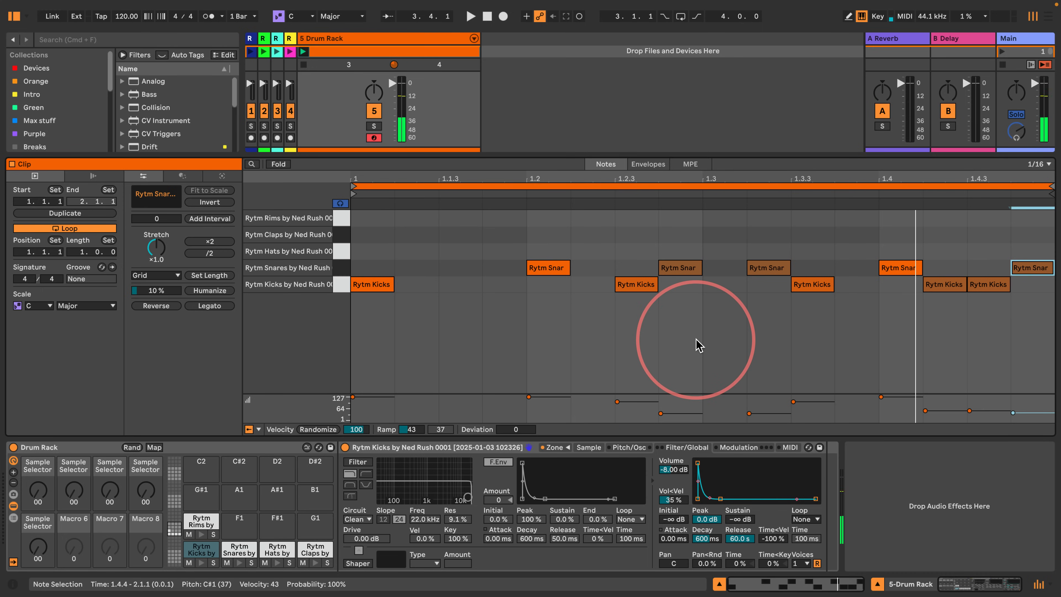
Step: Draw sixteenth-note hats across the whole bar and play the pattern
left_click(270, 551)
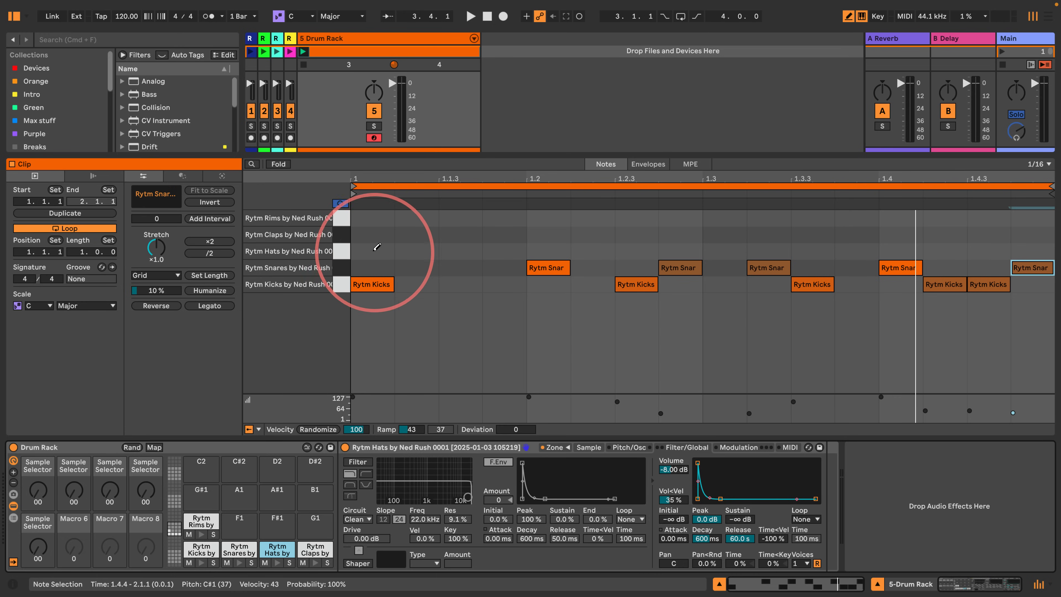
key("b")
left_click(376, 250)
mouse_move(376, 247)
left_mouse_down()
mouse_move(1022, 249)
mouse_move(468, 237)
left_mouse_up()
key("space")
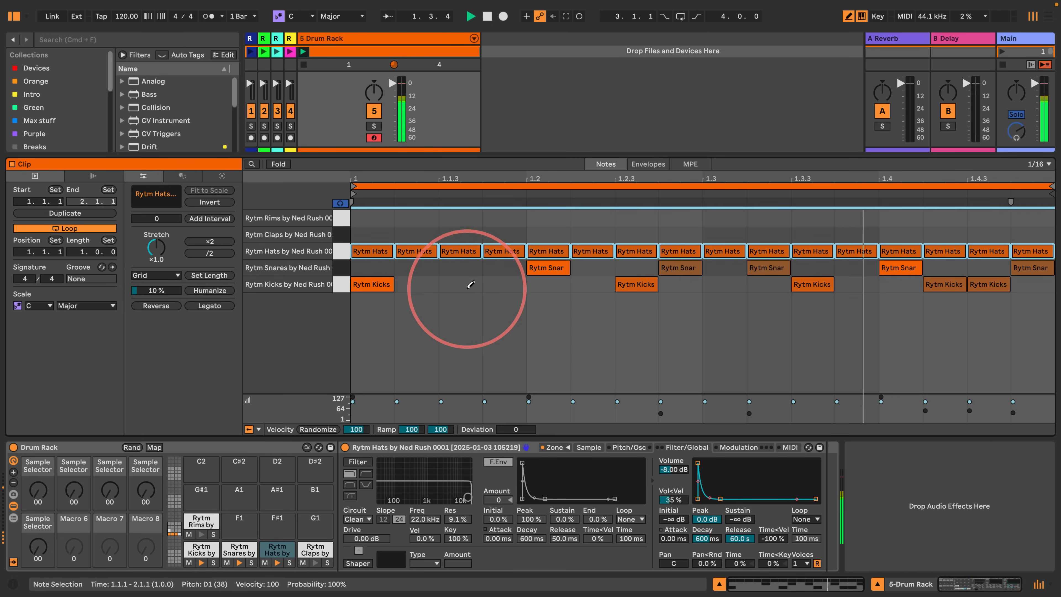
key("space")
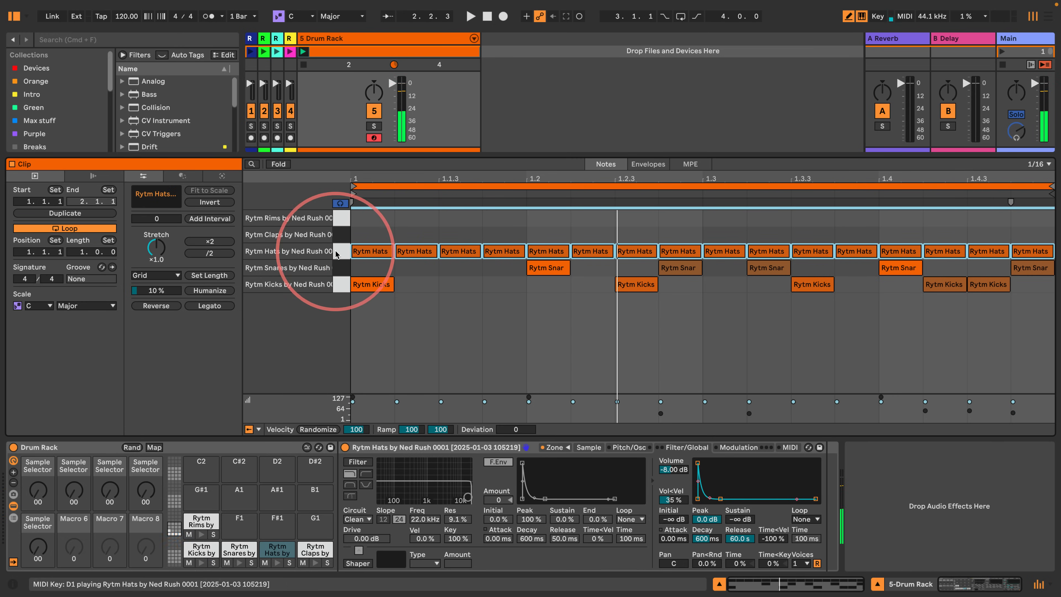
Step: Randomize the velocities of the hat notes and audition the hats pad soloed
left_click(321, 430)
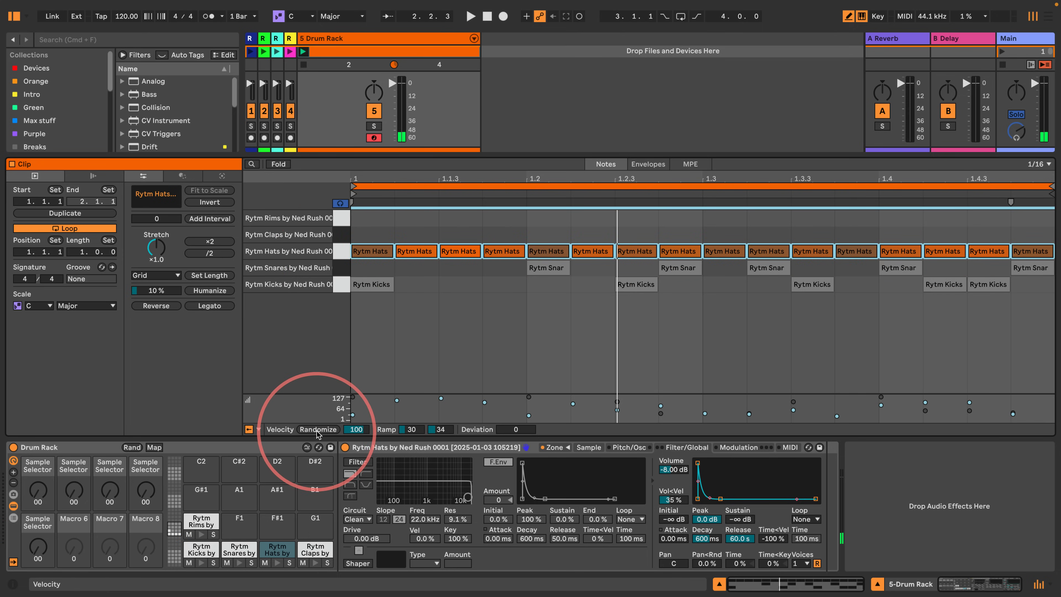
key("space")
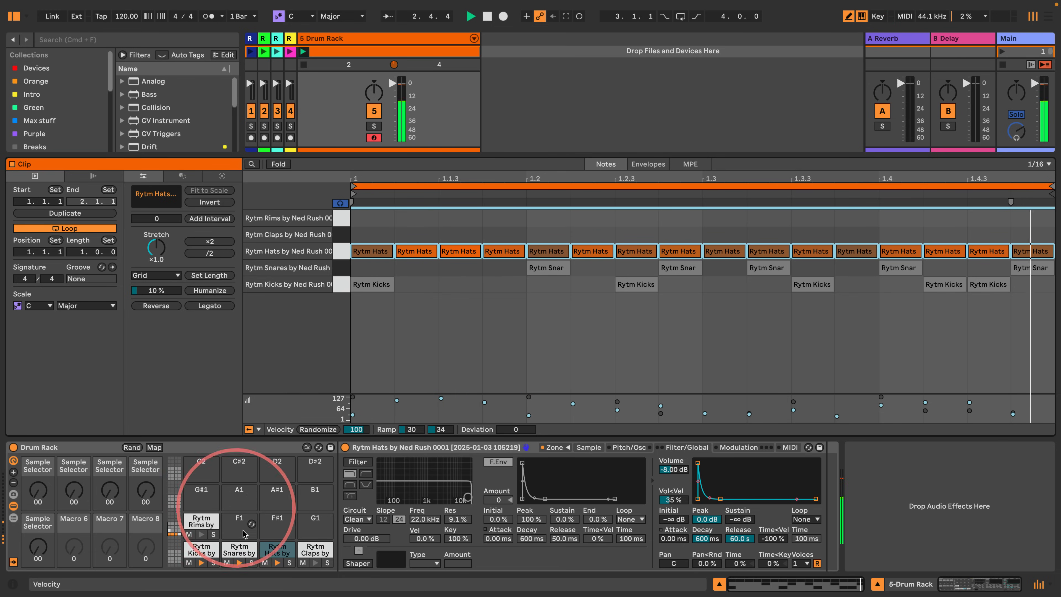
left_click(288, 563)
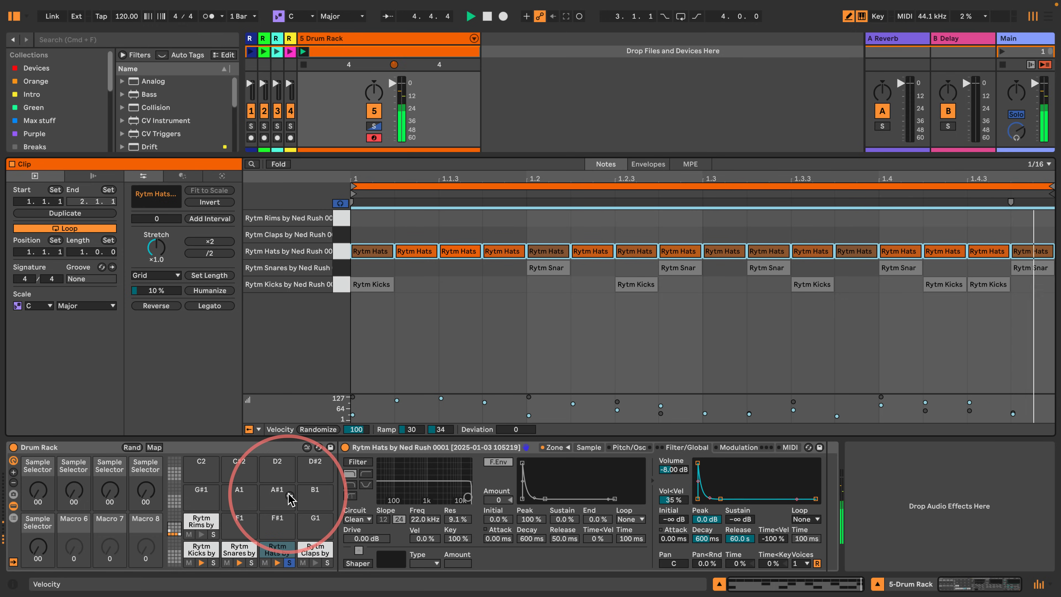
key("space")
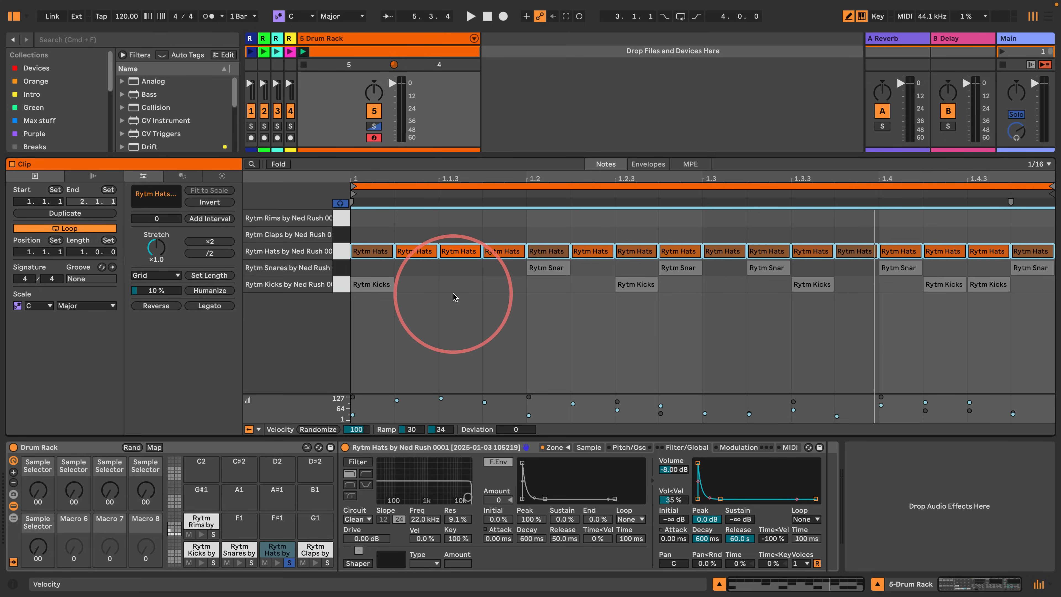
Step: Resume playback, unsolo the hats pad and listen to the full pattern
key("space")
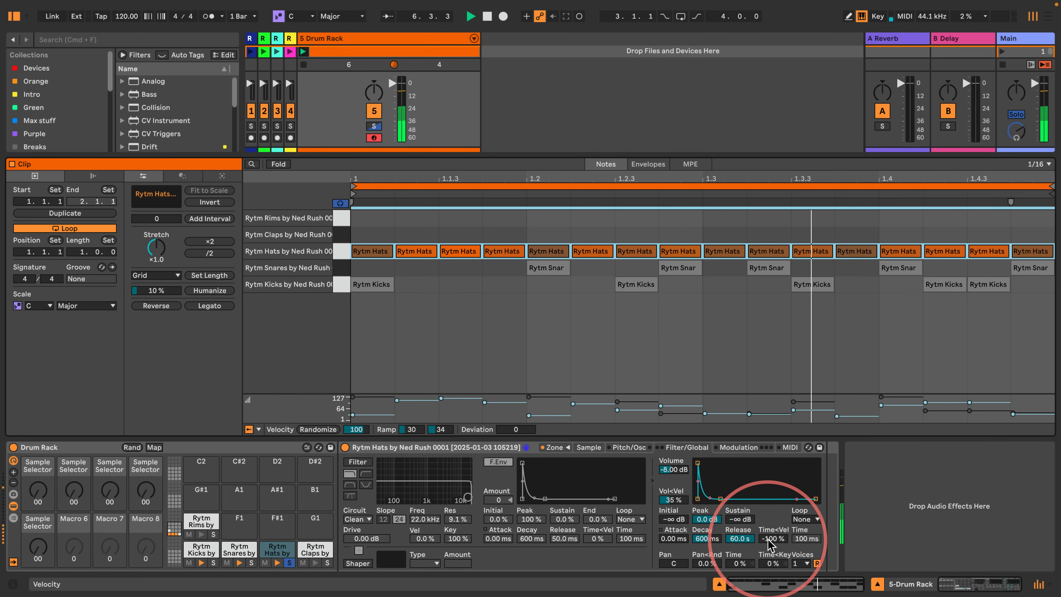
left_click(291, 564)
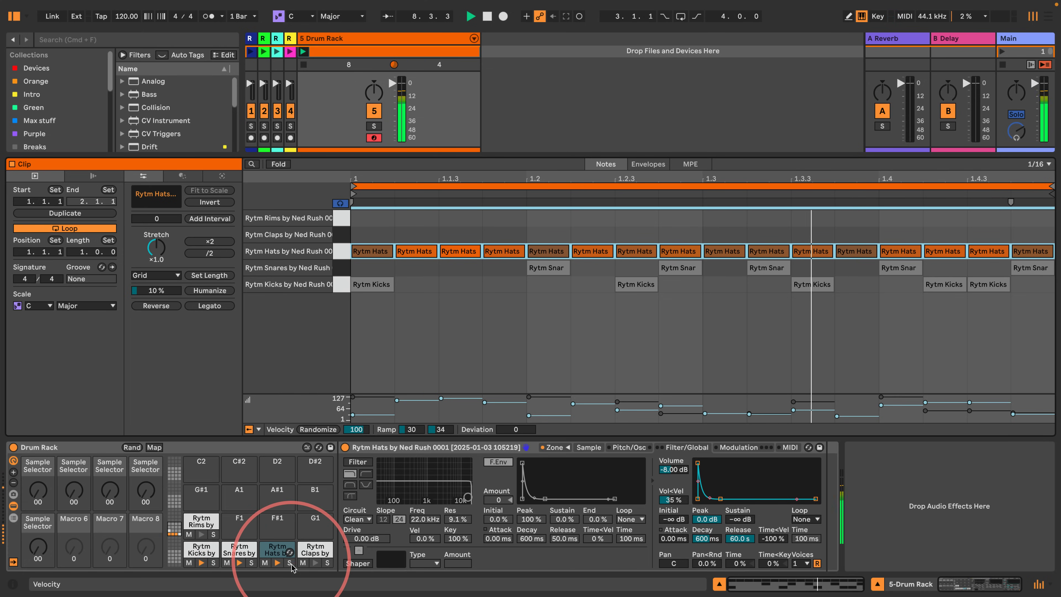
left_click(531, 274)
left_click(511, 293)
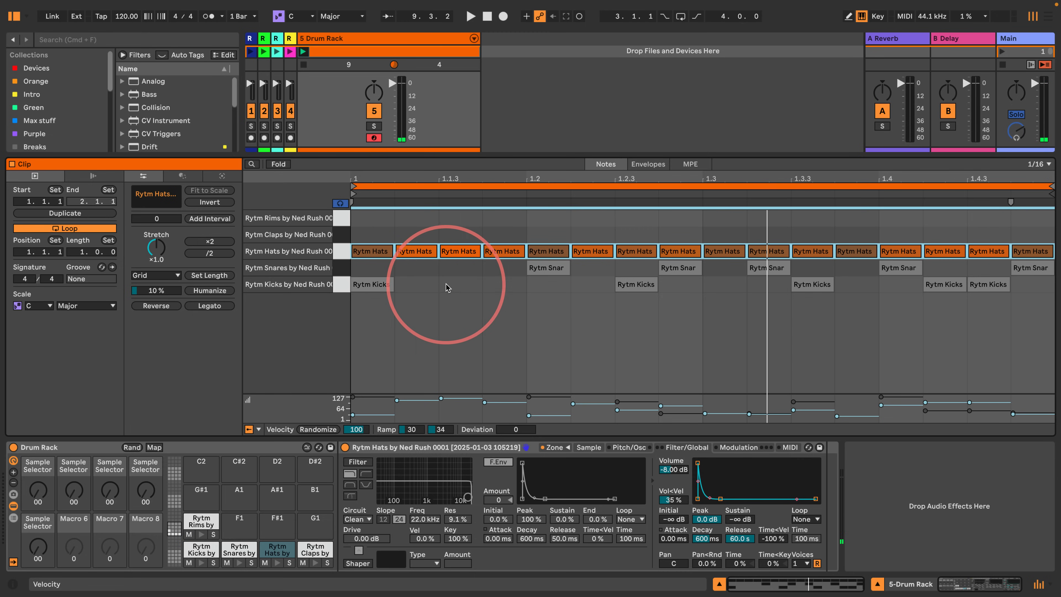
Step: Draw additional kick notes at 1.1.2, 1.1.3, 1.1.4, 1.2.2, 1.3.1 and 1.3.4 in the clip
left_click(365, 271)
key("b")
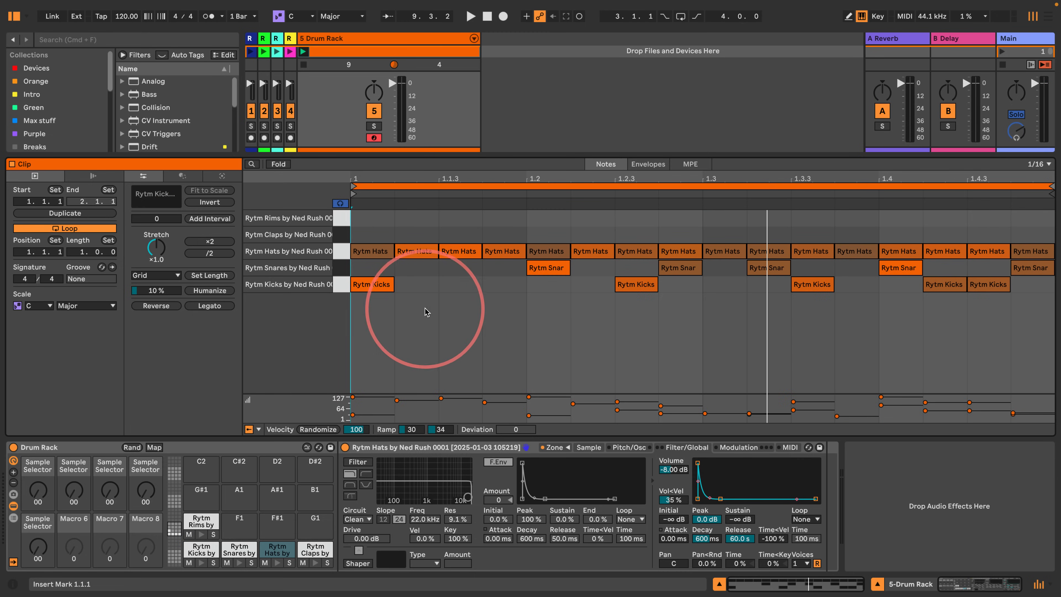
mouse_move(474, 284)
left_mouse_down()
mouse_move(501, 284)
mouse_move(407, 284)
left_mouse_up()
left_click(591, 284)
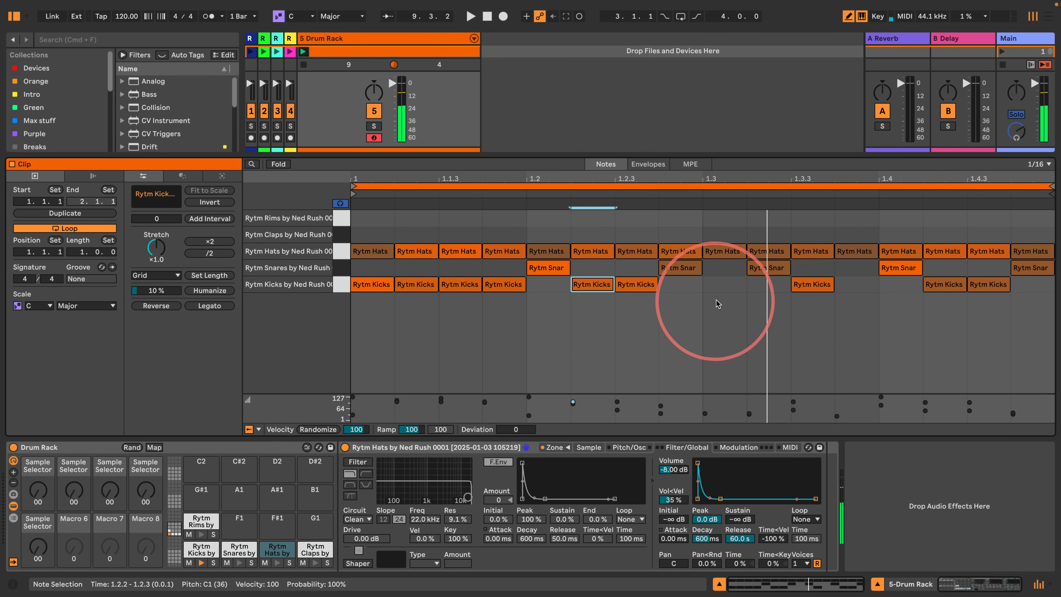
left_click(722, 284)
left_click(854, 284)
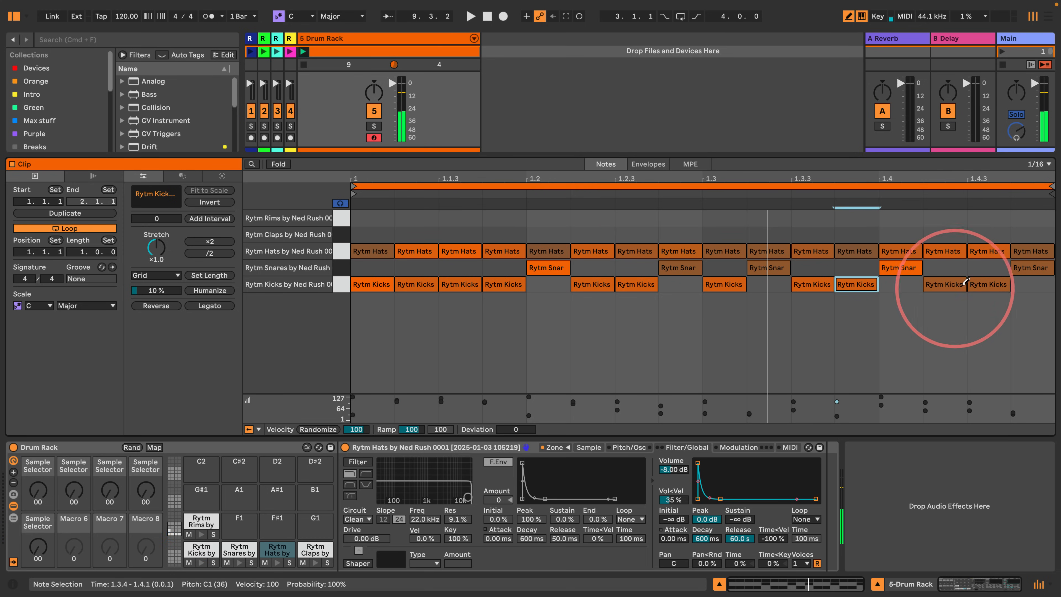
key("b")
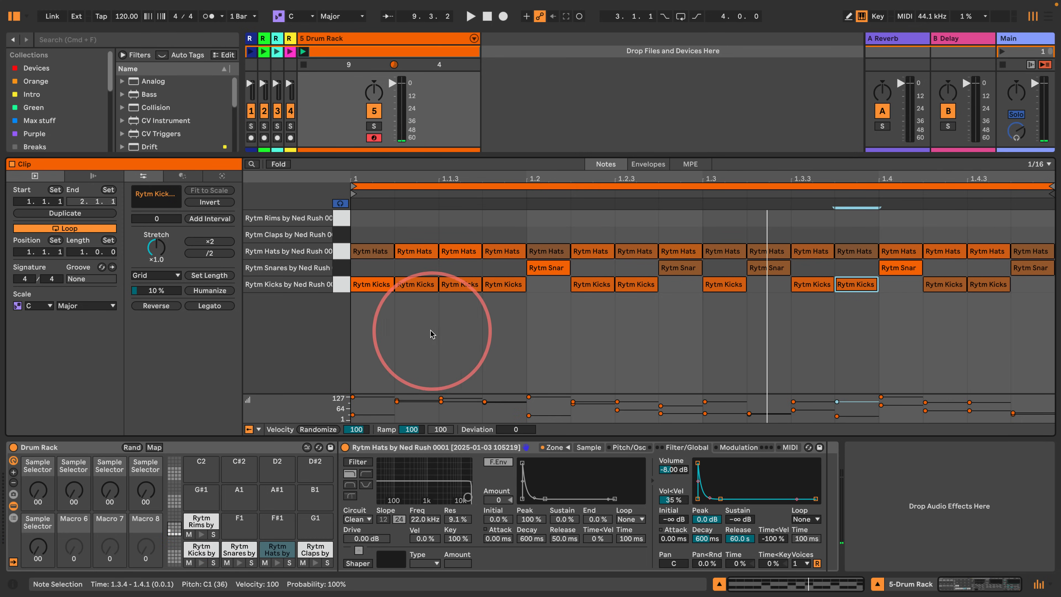
Step: Set every kick note except the first to velocity 36 with a velocity deviation of +54
left_click_drag(407, 329, 1012, 289)
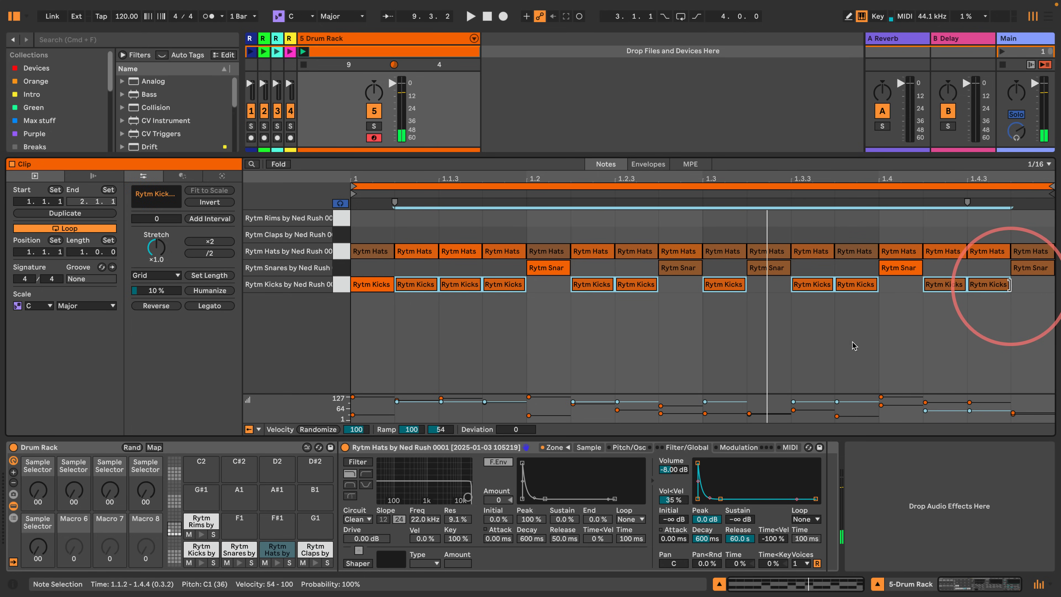
left_click_drag(475, 405, 971, 410)
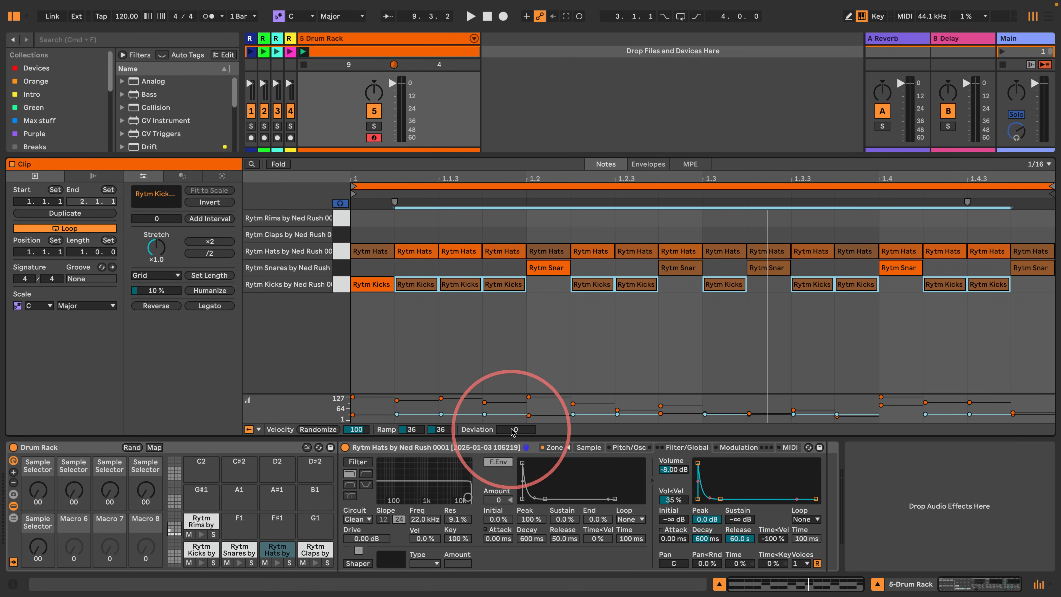
left_click_drag(514, 435, 513, 419)
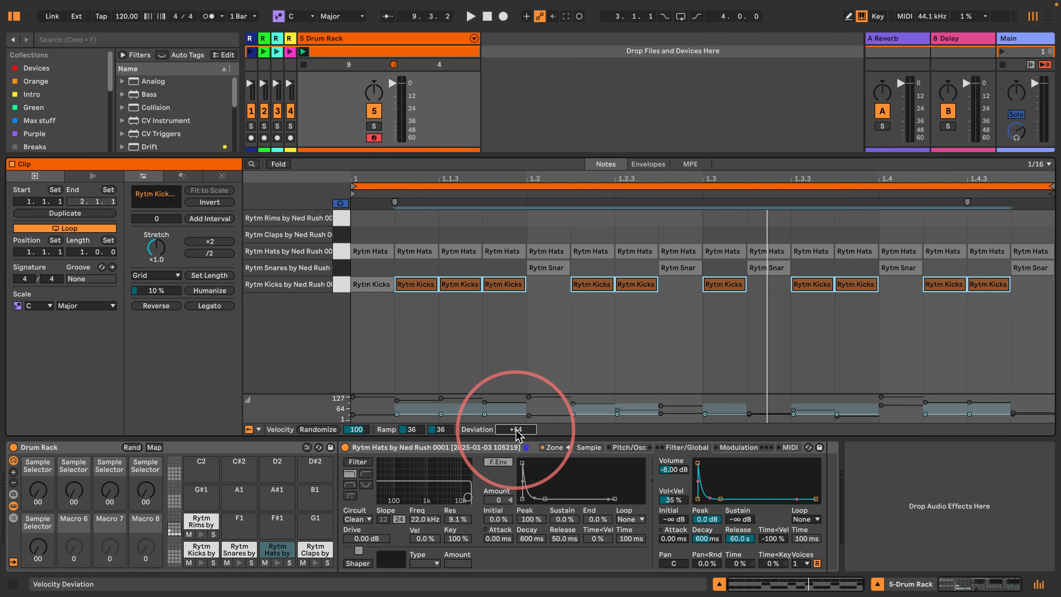
left_click(675, 320)
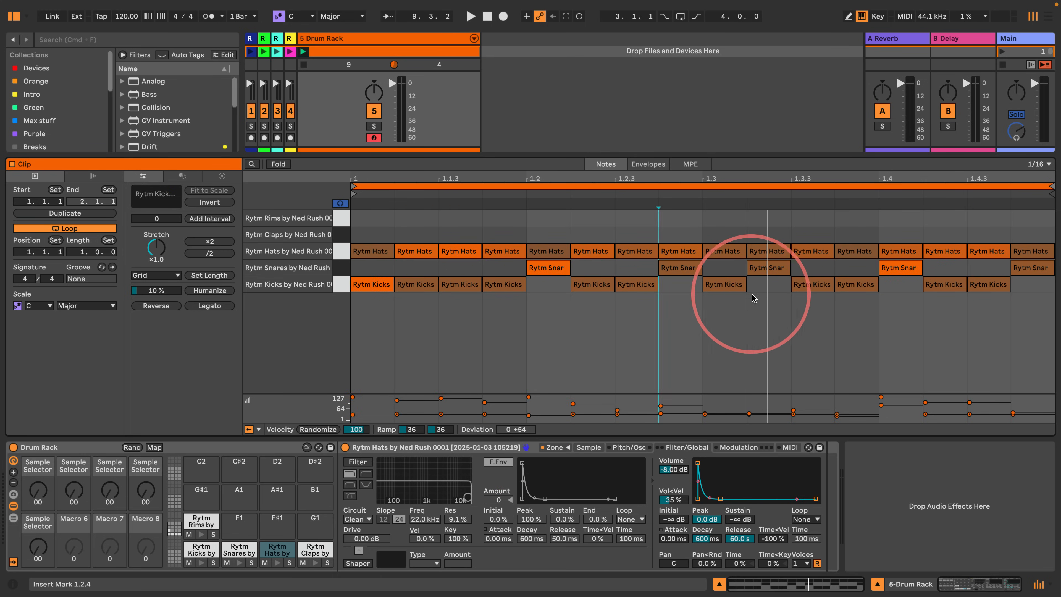
Step: Set the snare notes at 1.2.4, 1.3.2 and 1.4.4 to velocity 35 with a deviation of +46, and play the pattern
left_click(679, 267)
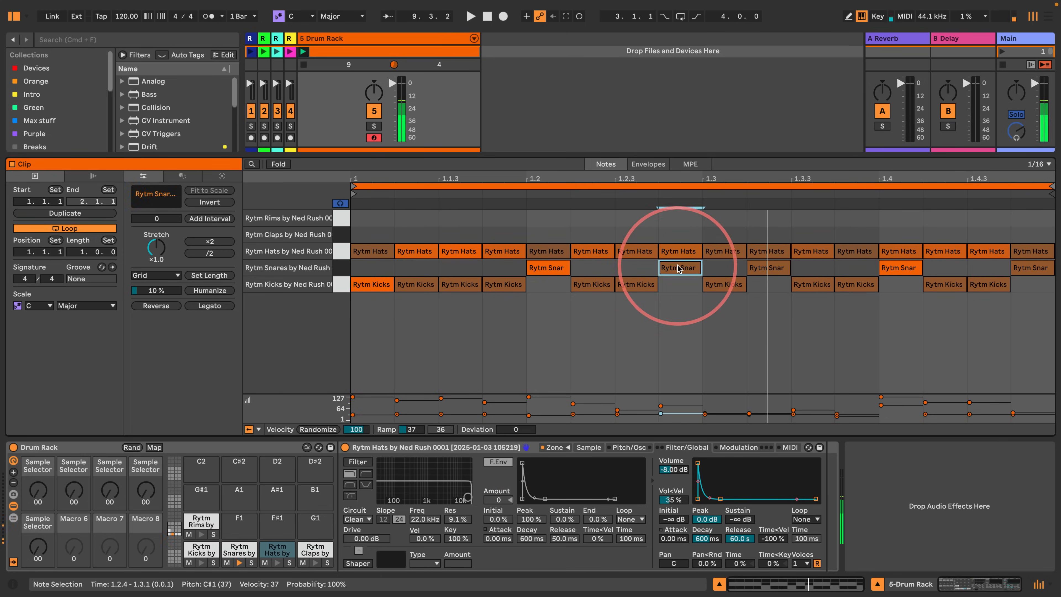
left_click(752, 268, "shift")
left_click(1030, 269, "shift")
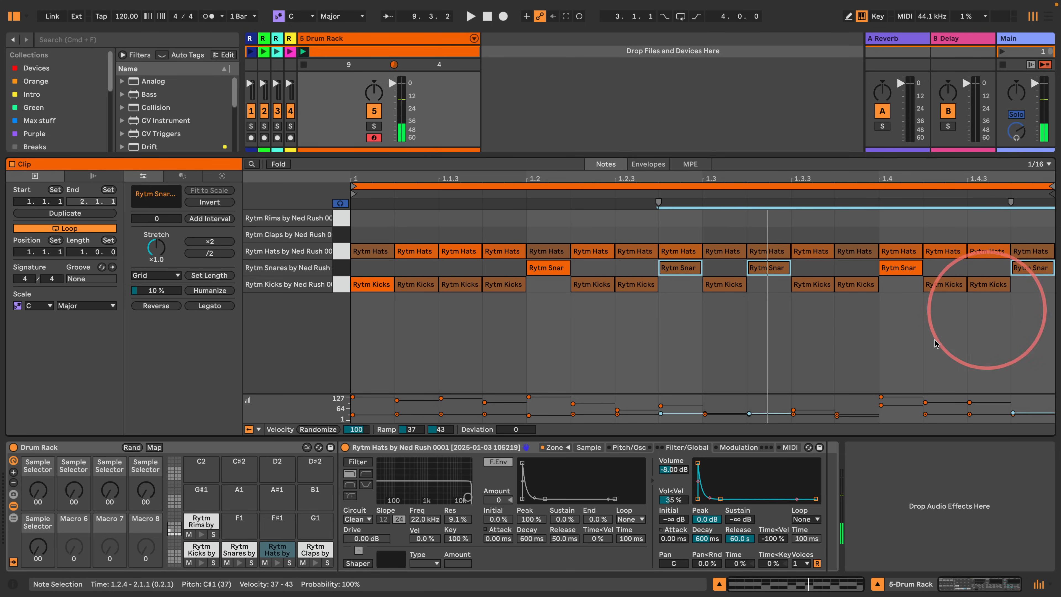
left_click_drag(670, 412, 664, 417)
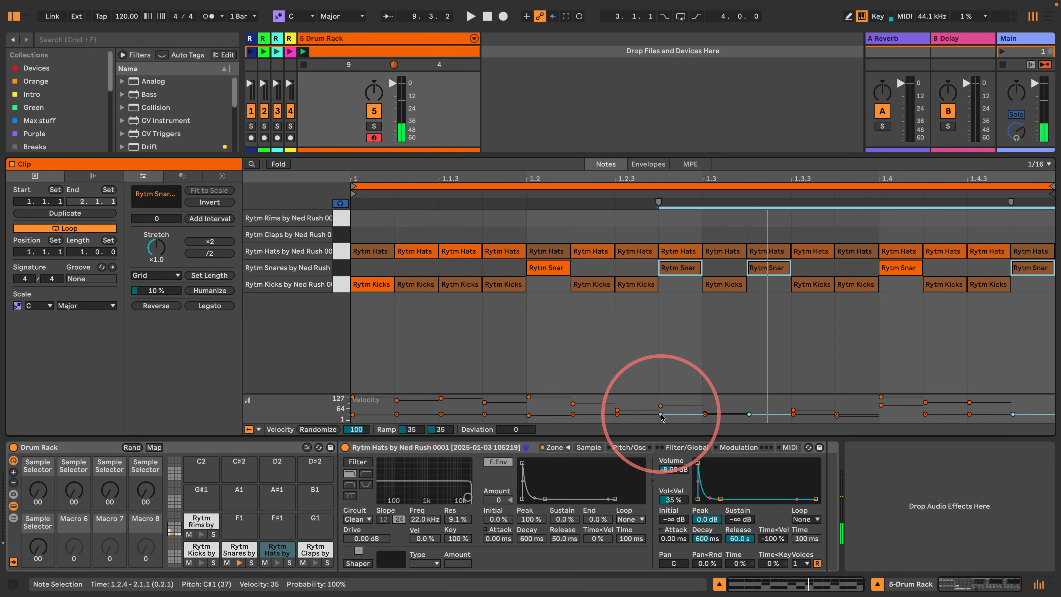
left_click_drag(513, 429, 513, 425)
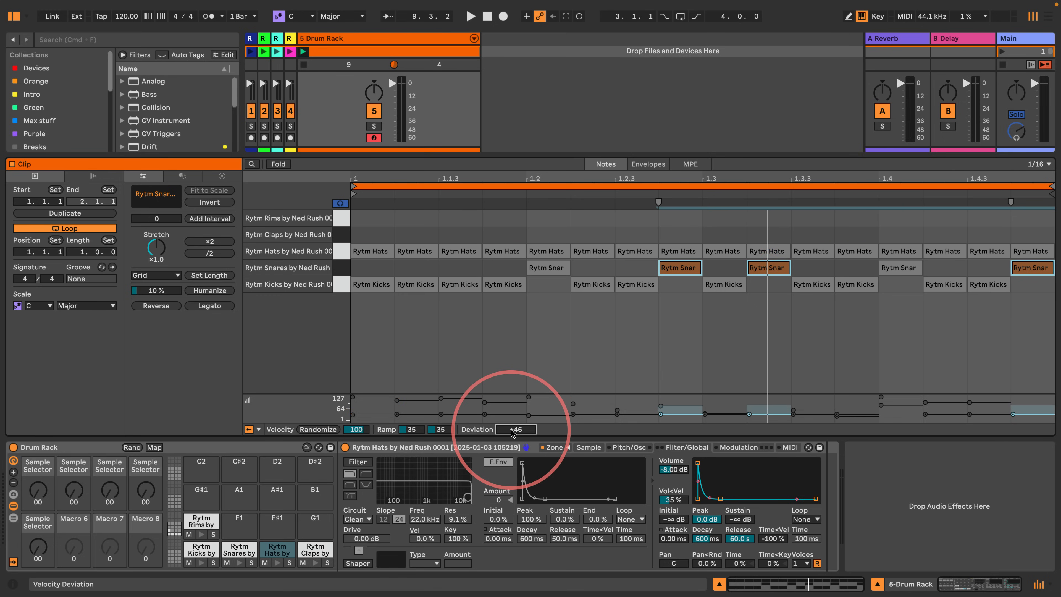
left_click(525, 216)
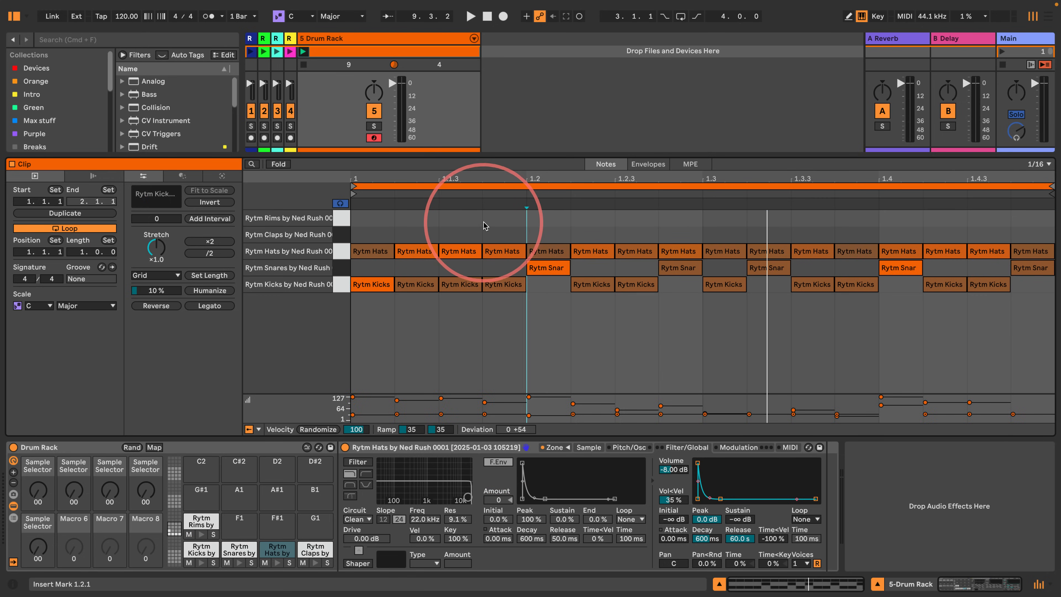
key("space")
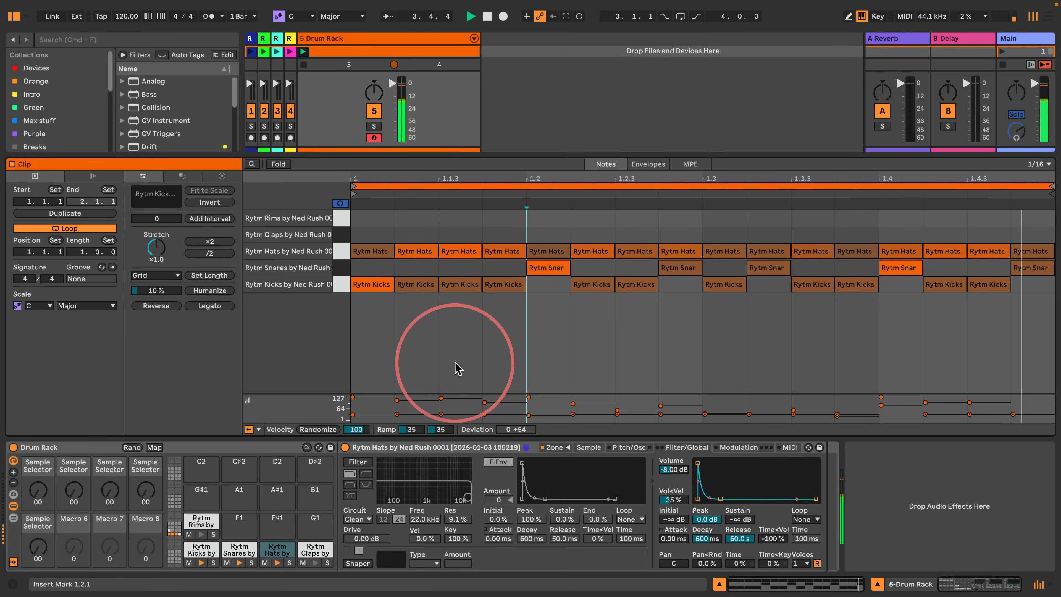
key("space")
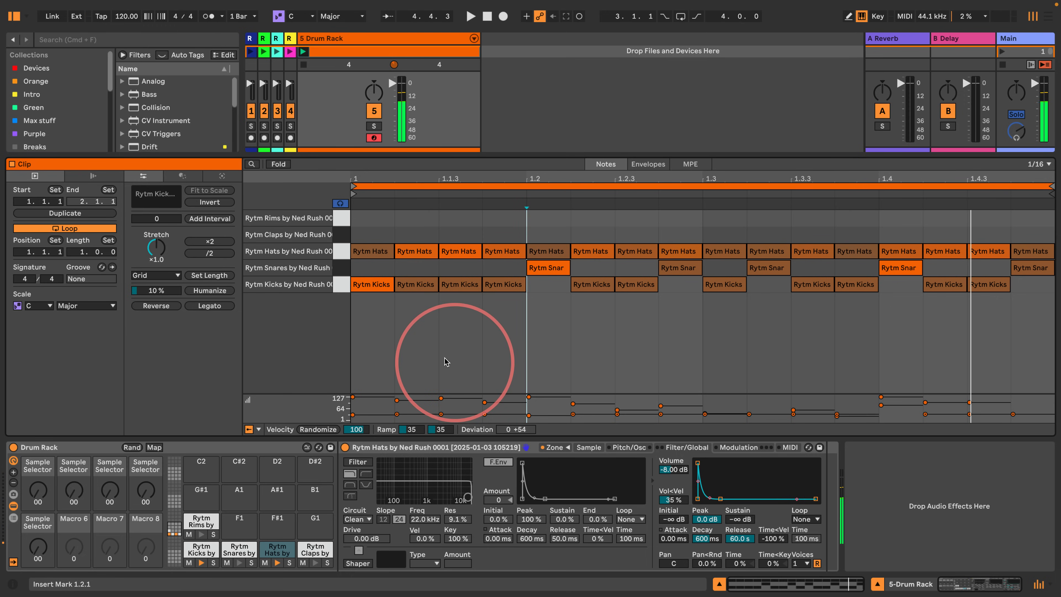
Step: Show the Chance lane and set the low-velocity kick and snare notes to 40% probability
left_click_drag(414, 338, 974, 300)
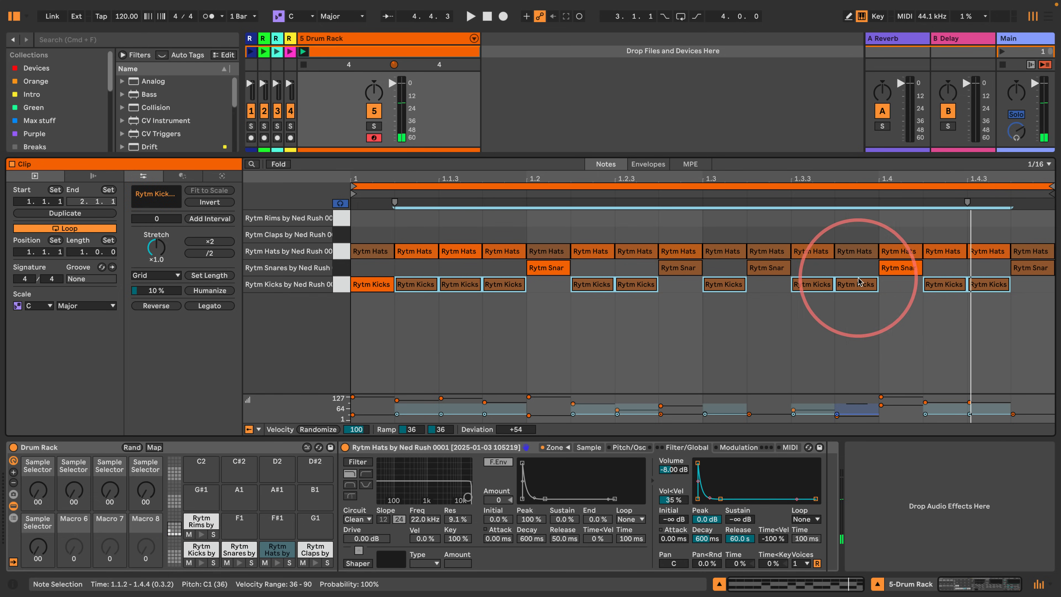
left_click_drag(827, 266, 660, 268)
left_click_drag(994, 263, 1023, 269)
left_click(259, 429)
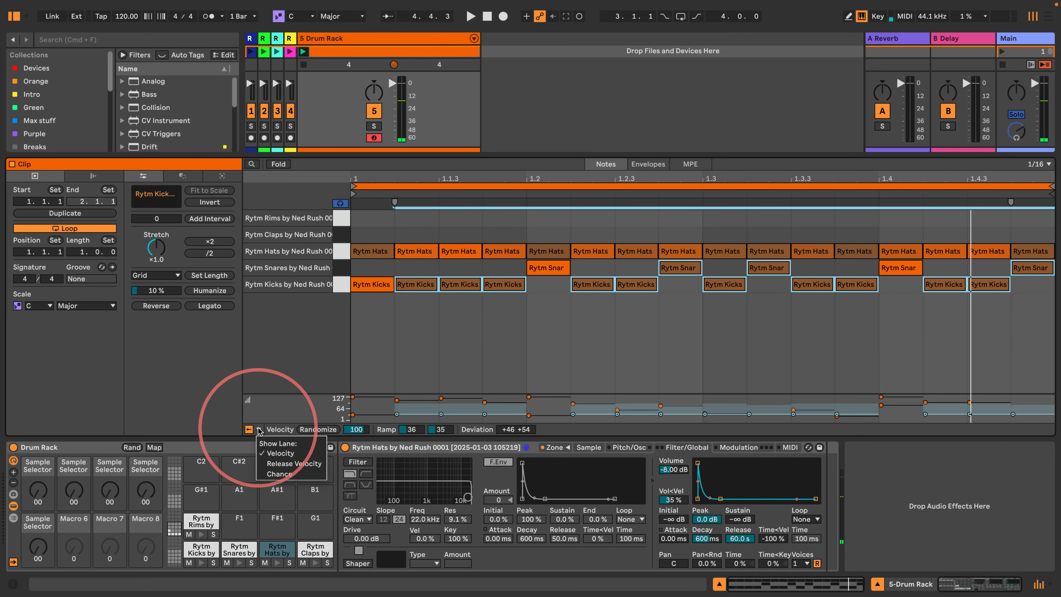
left_click(268, 475)
left_click_drag(573, 408, 572, 415)
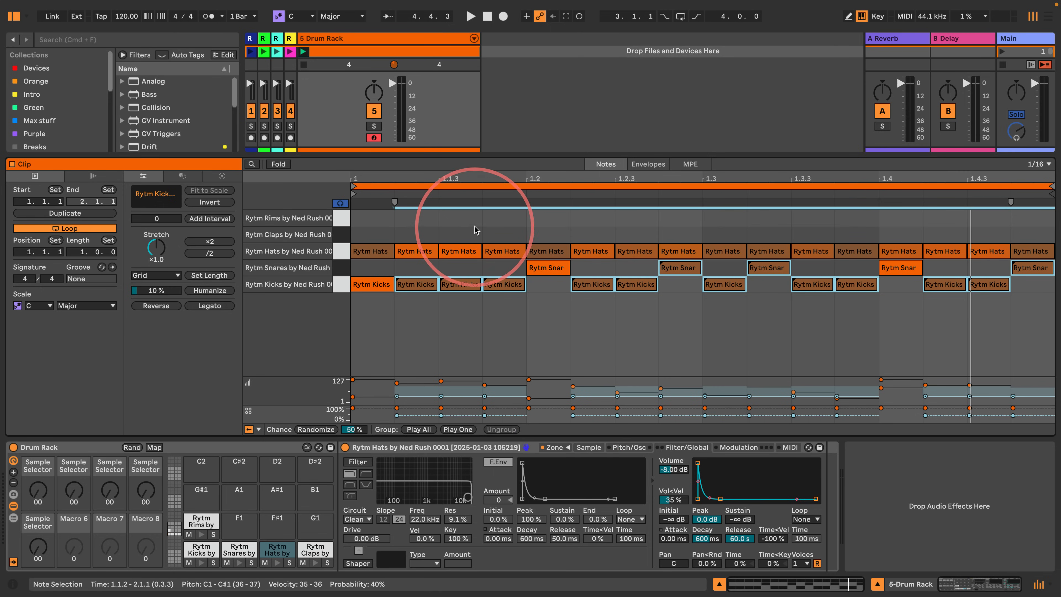
left_click(485, 222)
Step: Set all hat notes to velocity 31 with a velocity deviation of +56
left_click(340, 252)
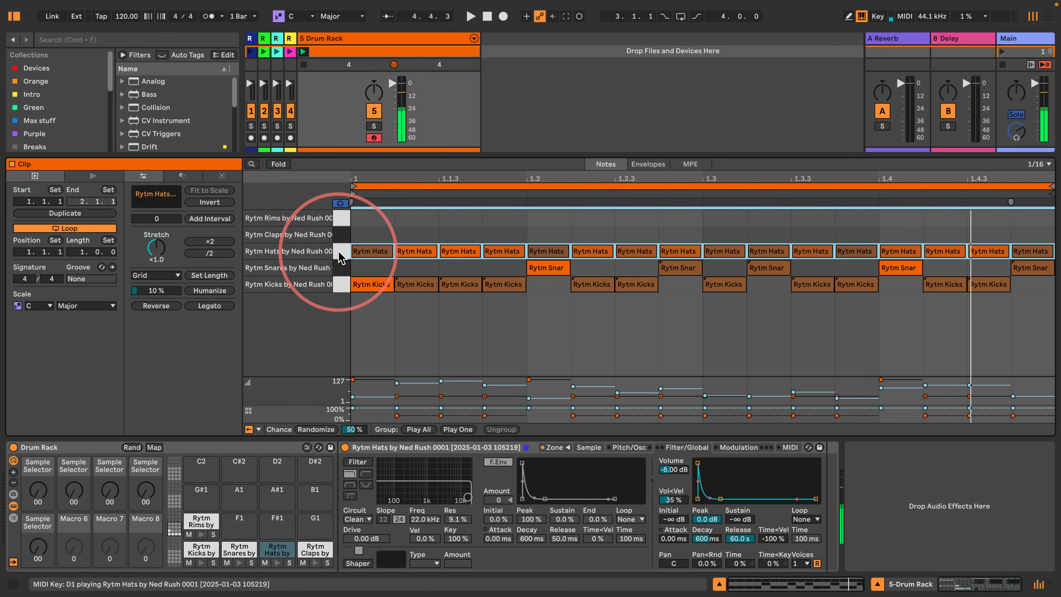
left_click(415, 252)
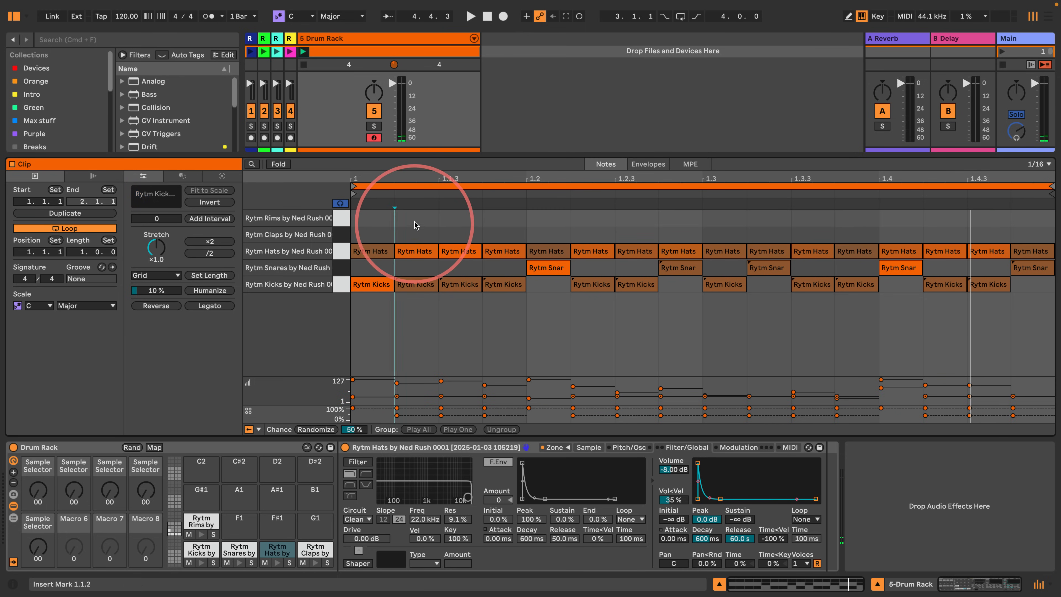
left_click(340, 251)
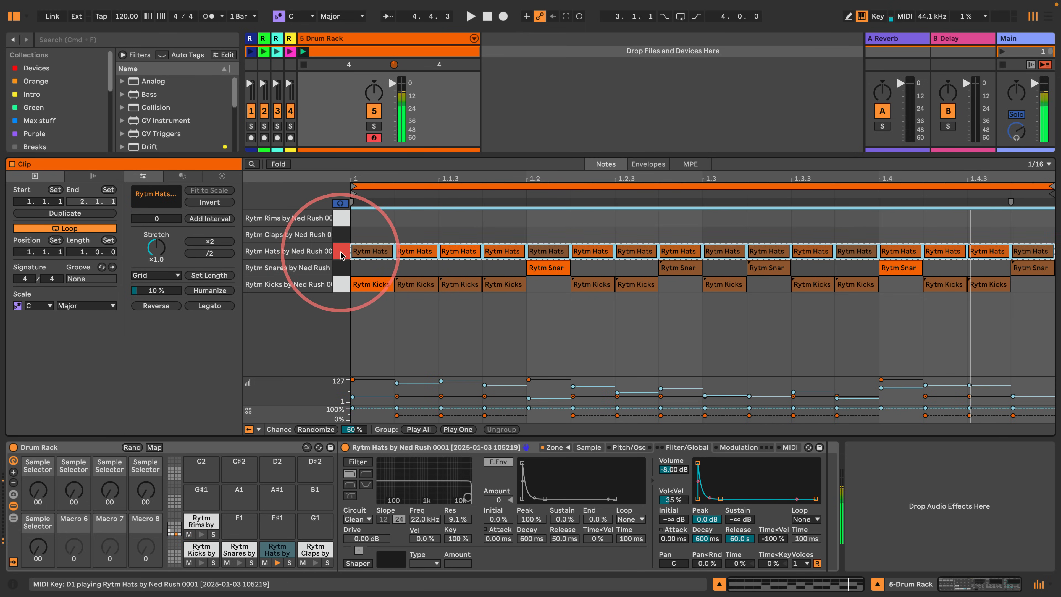
mouse_move(484, 385)
left_mouse_down()
mouse_move(484, 403)
mouse_move(482, 383)
left_mouse_up()
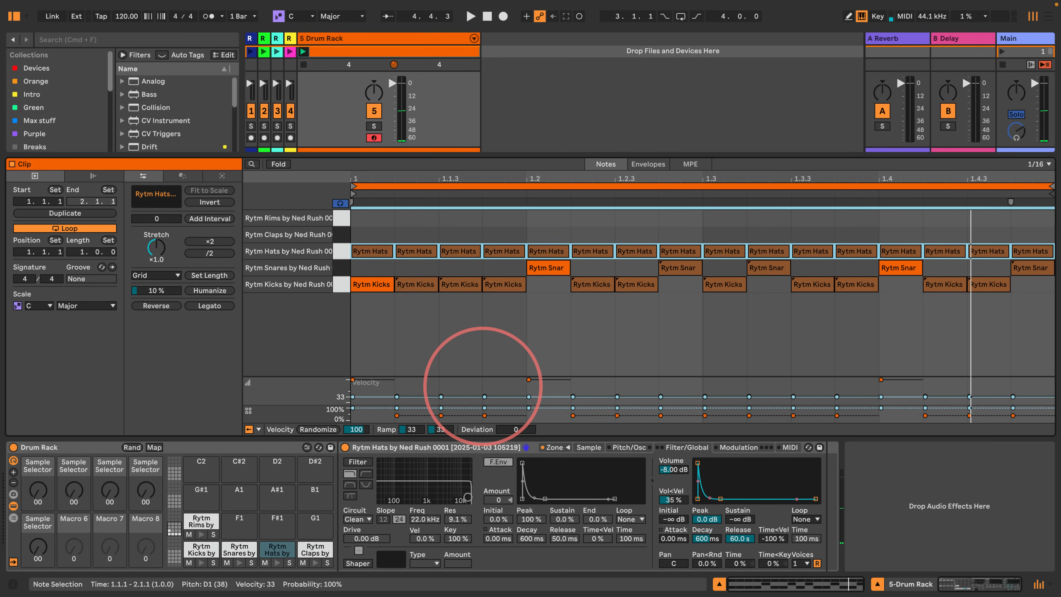
left_click_drag(515, 429, 514, 418)
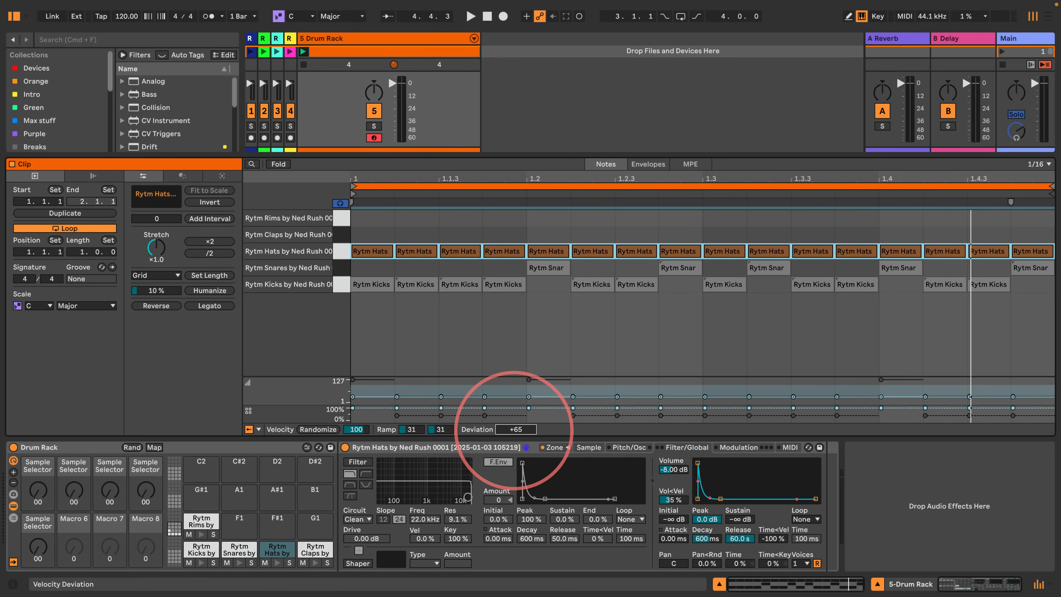
left_click_drag(514, 430, 514, 432)
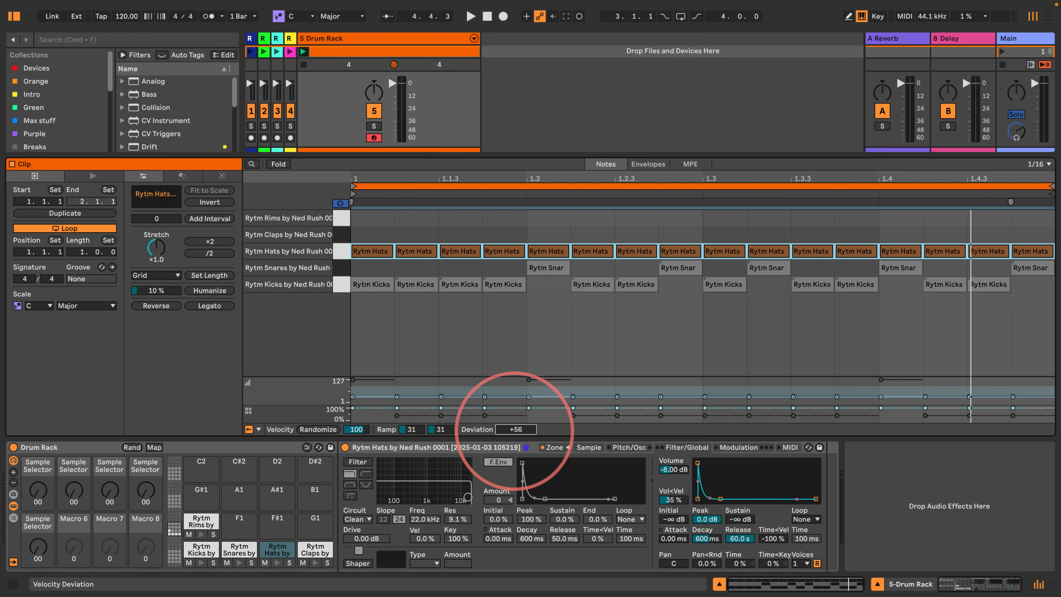
left_click(415, 231)
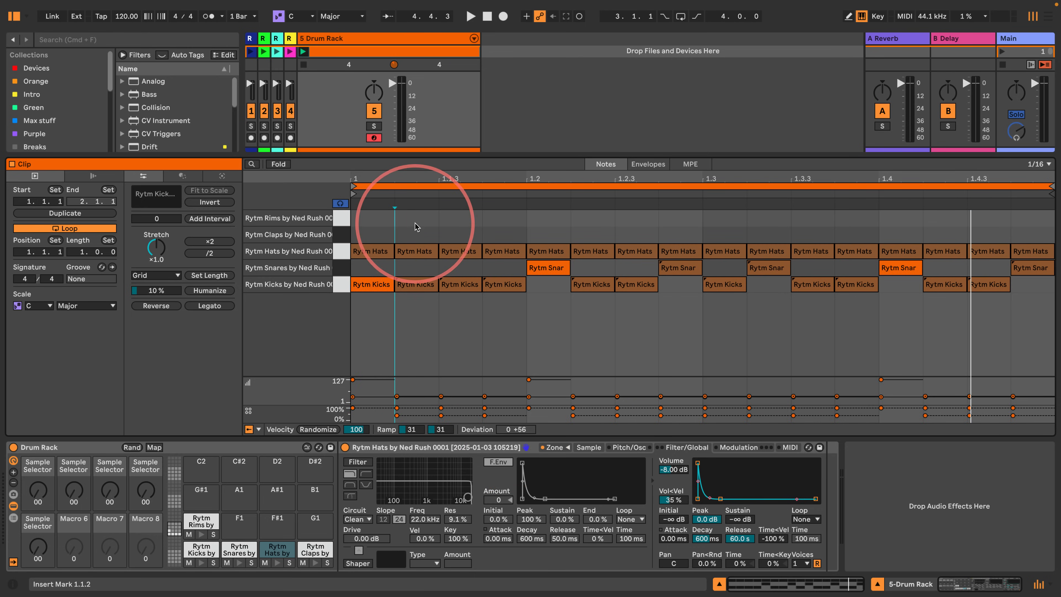
Step: Set every second hat note, starting at 1.1.2, to 47% probability and play the pattern
left_click(417, 251)
left_click(504, 251, "shift")
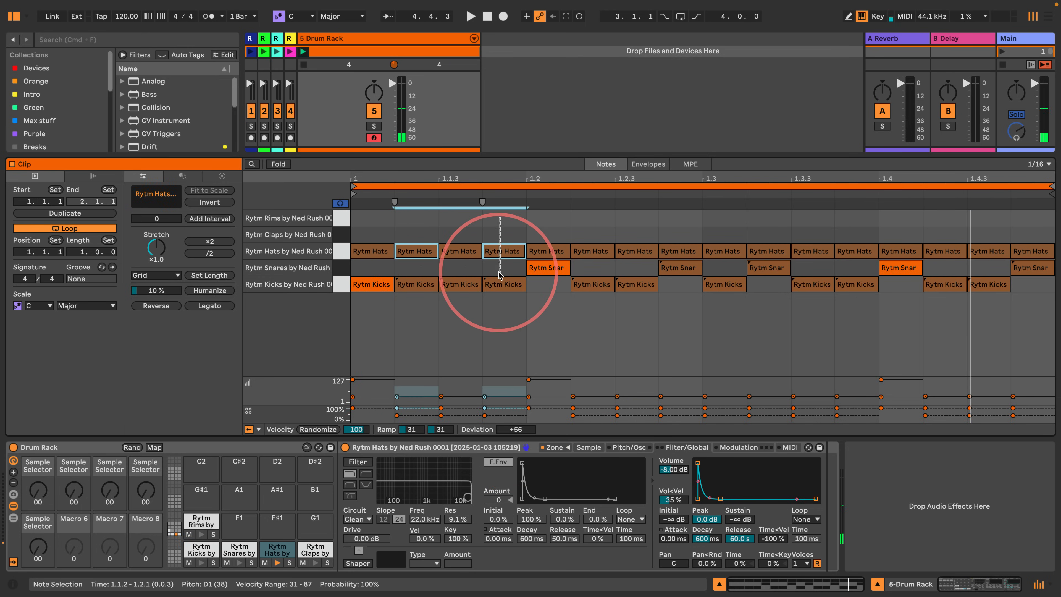
left_click(590, 251, "shift")
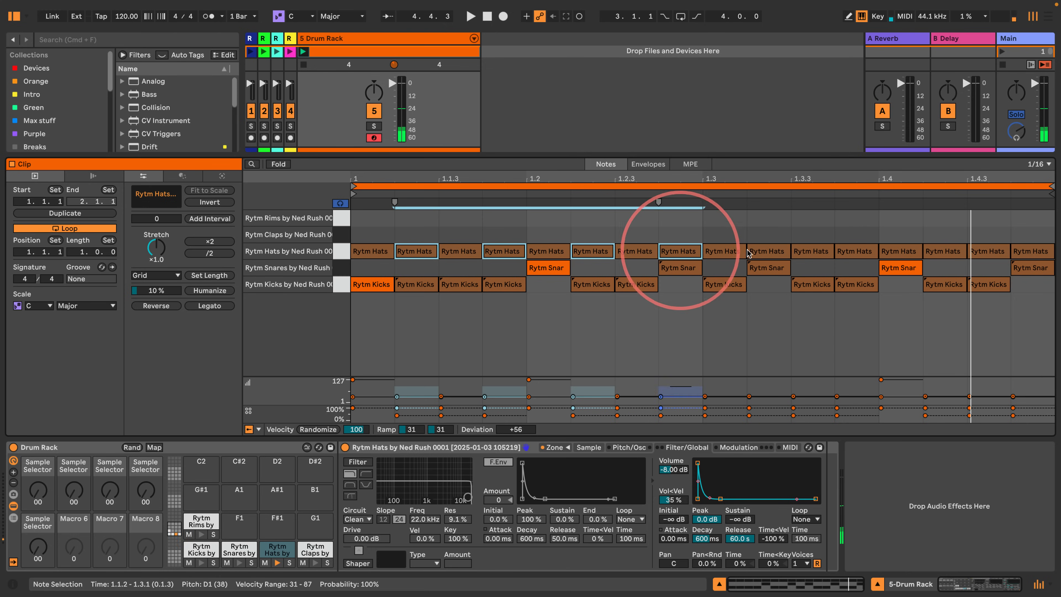
left_click(681, 251, "shift")
left_click(768, 250, "shift")
left_click(854, 250, "shift")
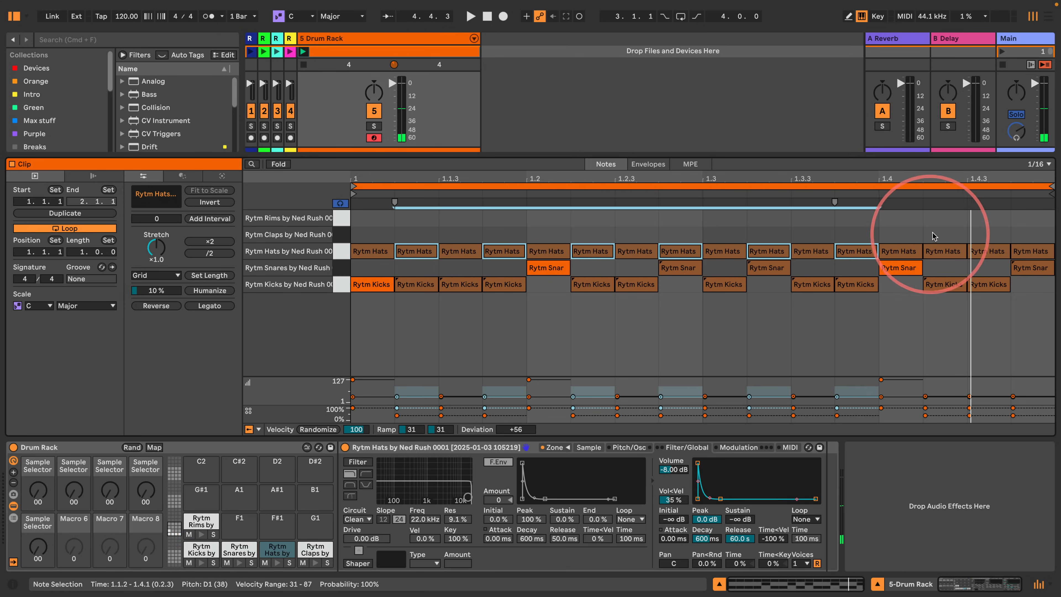
left_click(944, 250, "shift")
left_click(1025, 250, "shift")
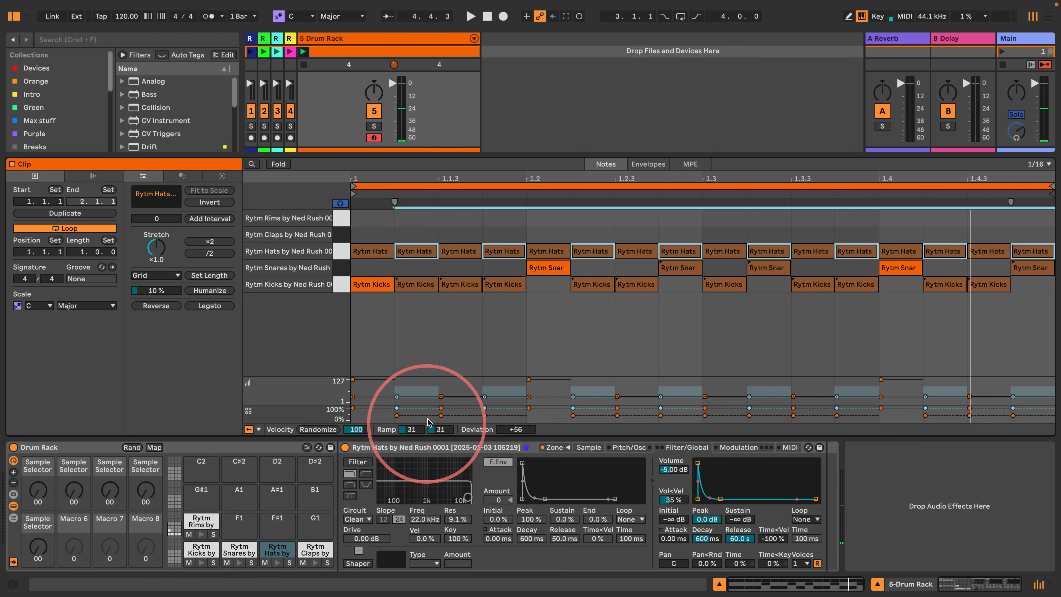
left_click_drag(398, 407, 398, 414)
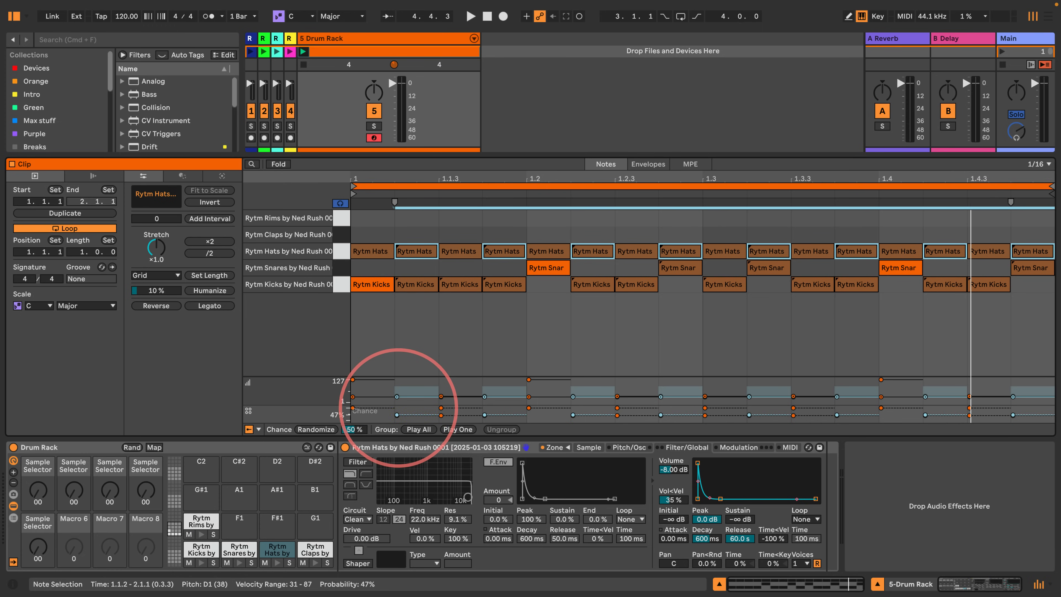
left_click(443, 231)
key("space")
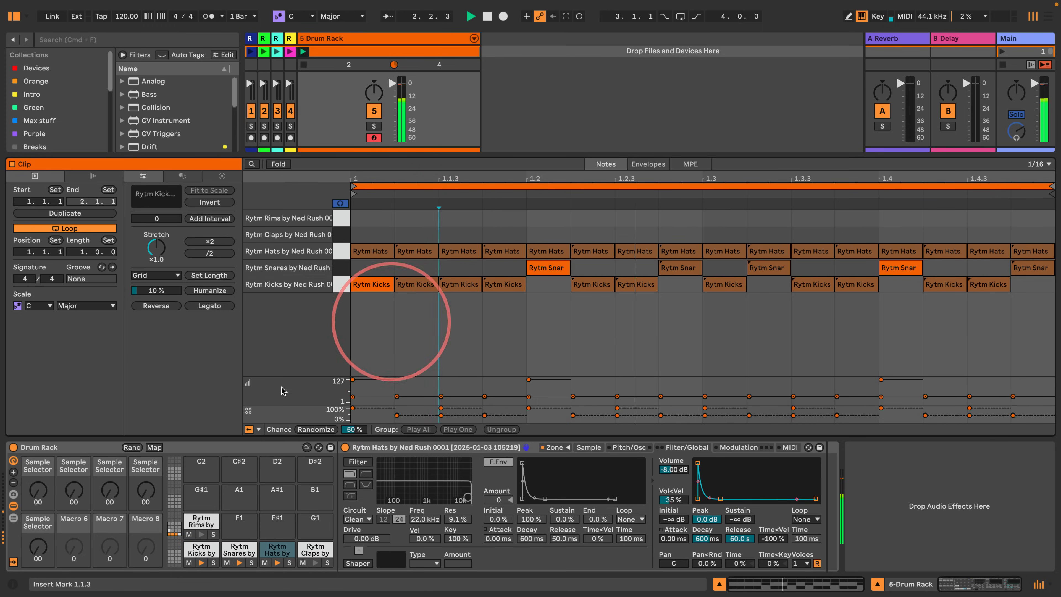
Step: Set the Sampler volume to -12 dB for the snares and -3.38 dB for the kicks, and listen to the pattern
left_click(231, 550)
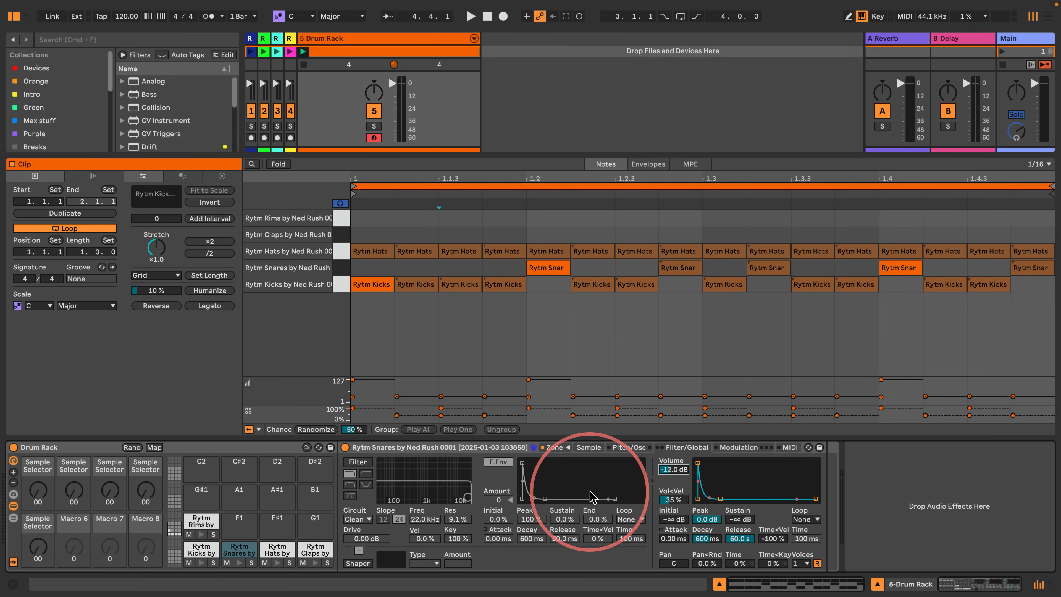
key("space")
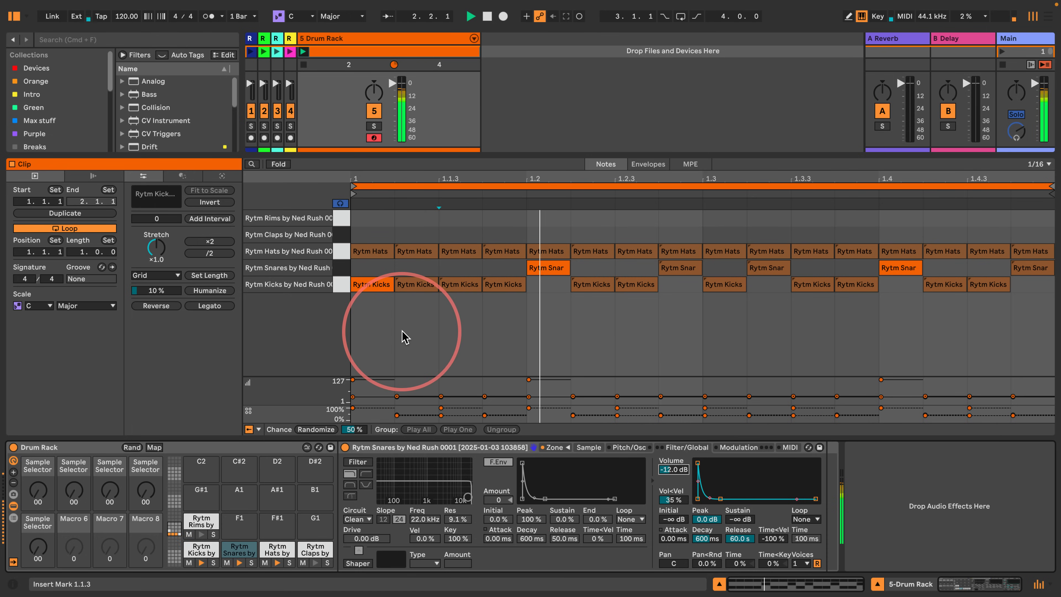
left_click(336, 282)
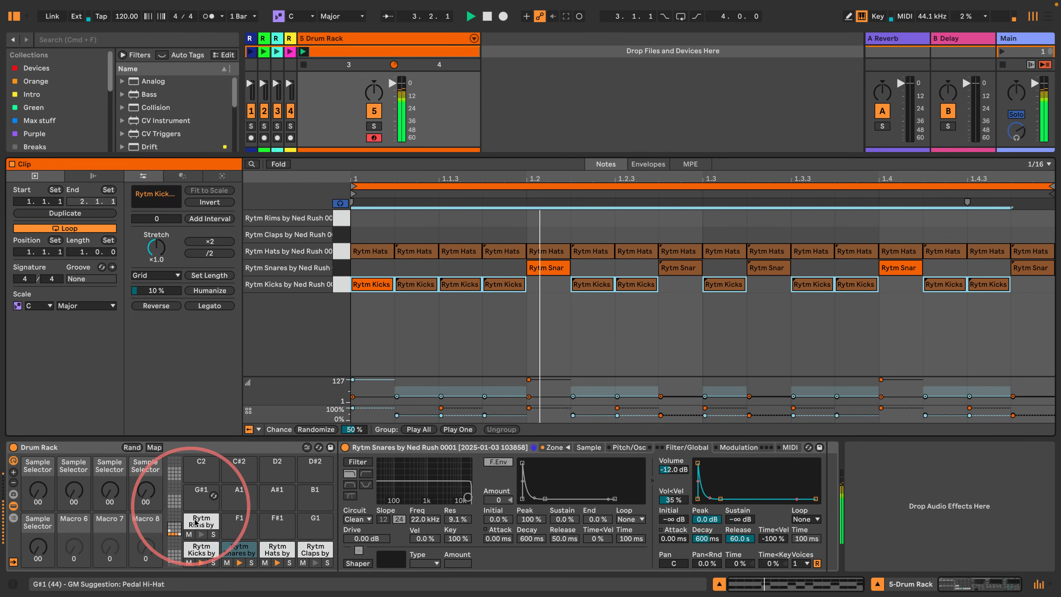
left_click(197, 551)
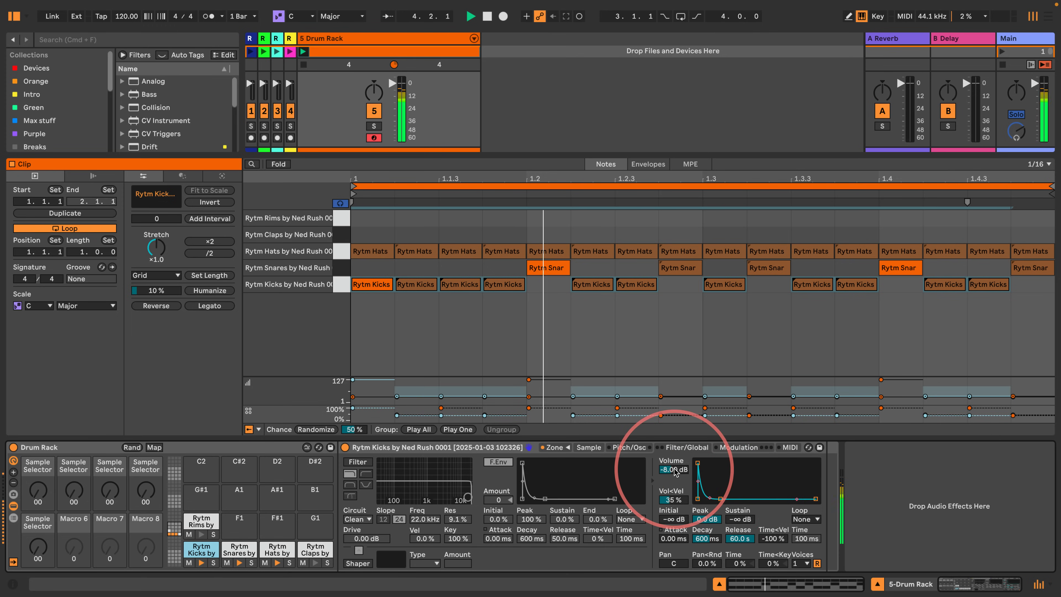
mouse_move(675, 472)
left_mouse_down()
mouse_move(675, 450)
mouse_move(673, 474)
left_mouse_up()
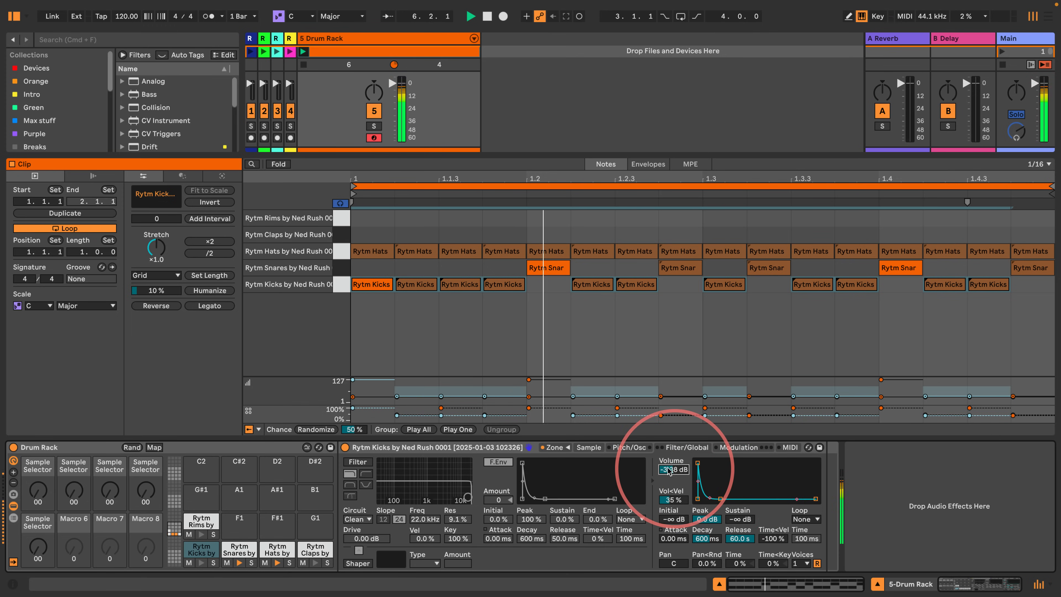
left_click(556, 363)
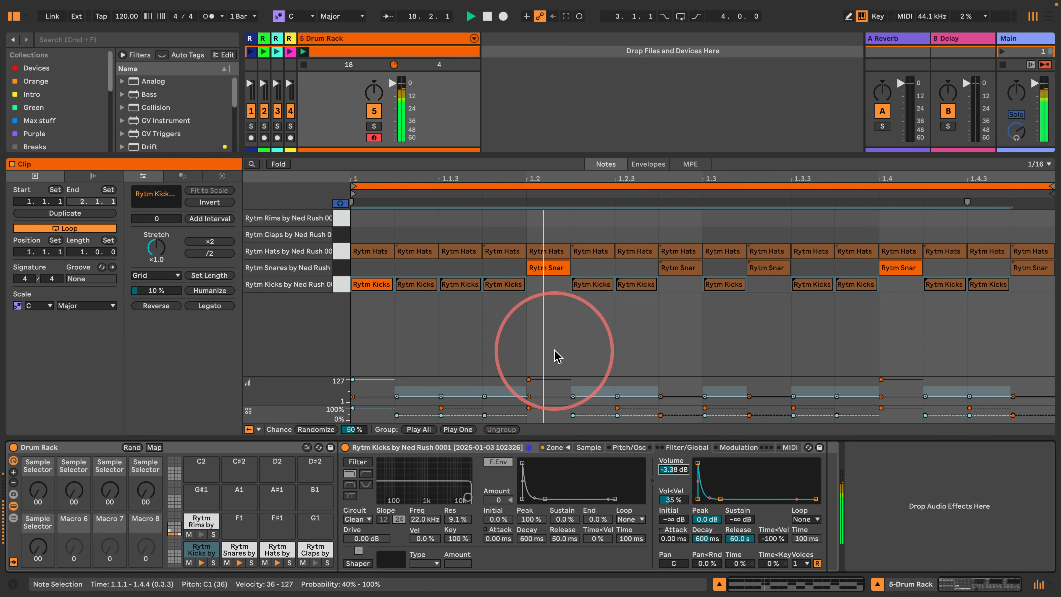
key("space")
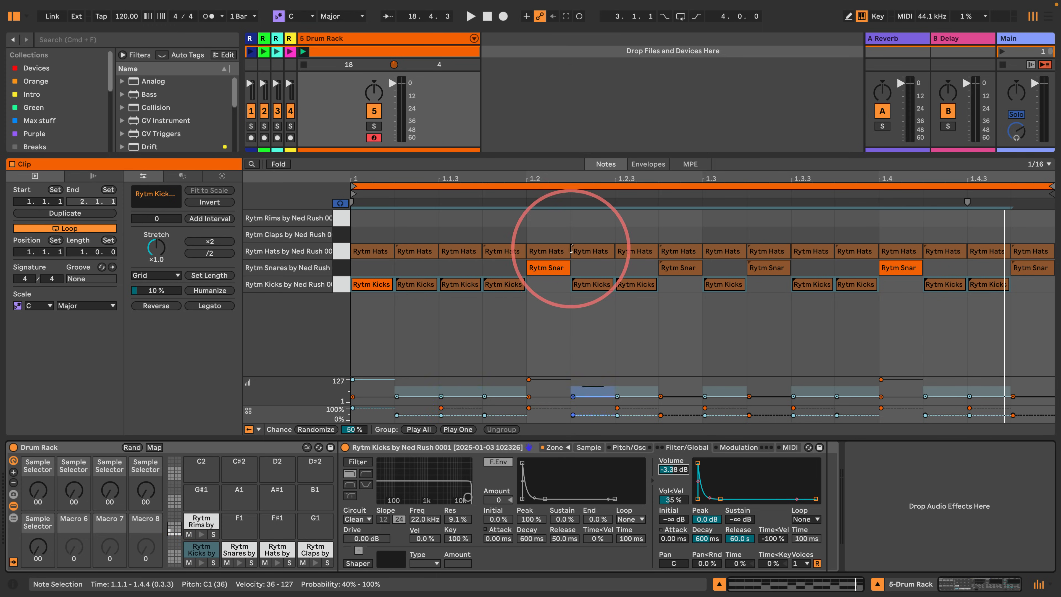
Step: Add a clap note at 1.3.1 and play the pattern
double_click(712, 235)
key("space")
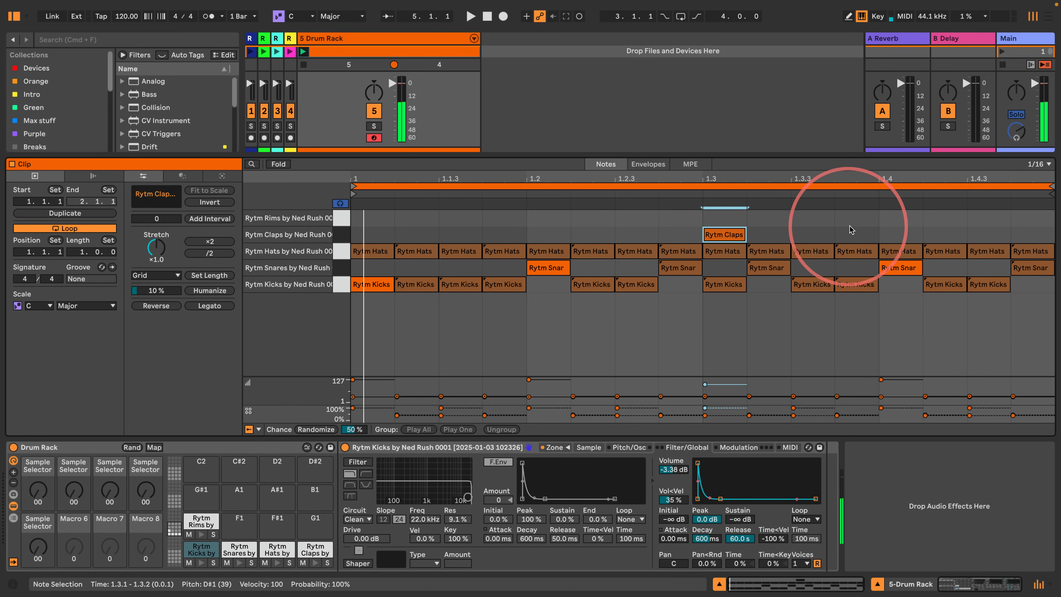
Step: Add rim notes at 1.3.4 and 1.4.2 and a clap note at 1.1.3 while the pattern plays, and stop playback
double_click(856, 218)
double_click(942, 218)
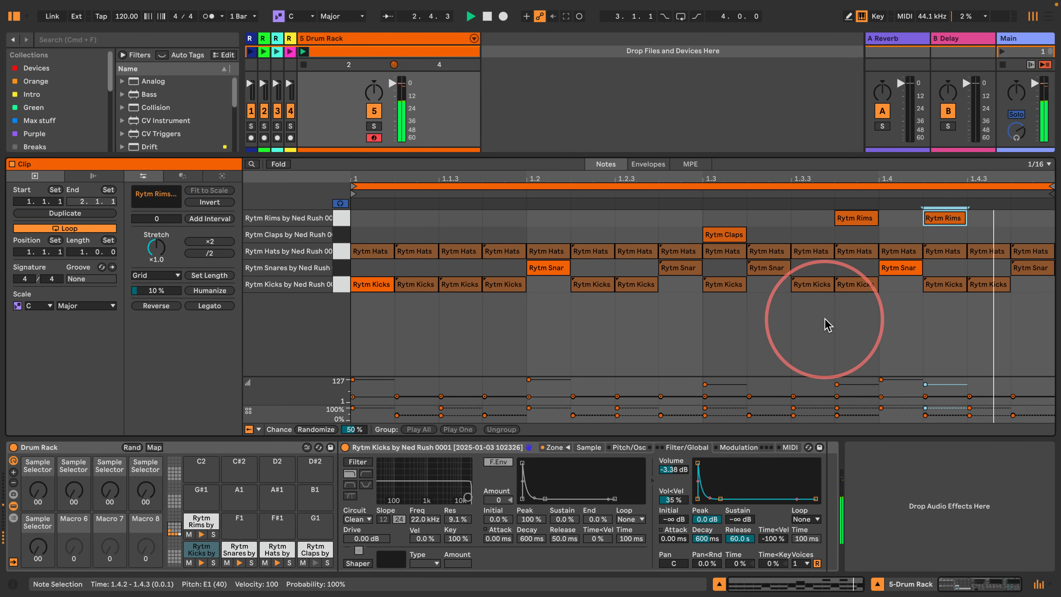
double_click(456, 234)
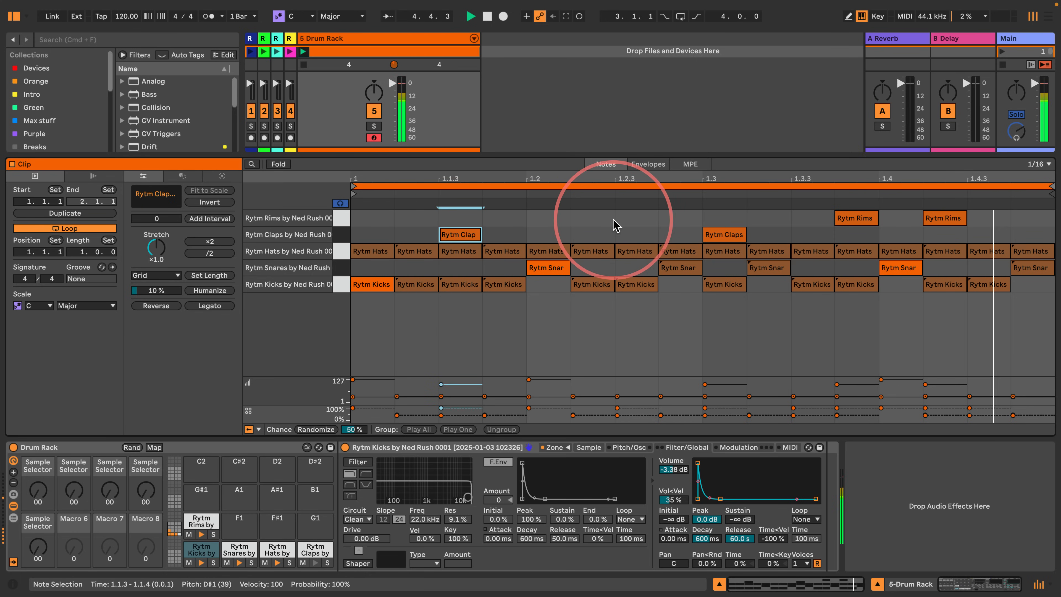
key("space")
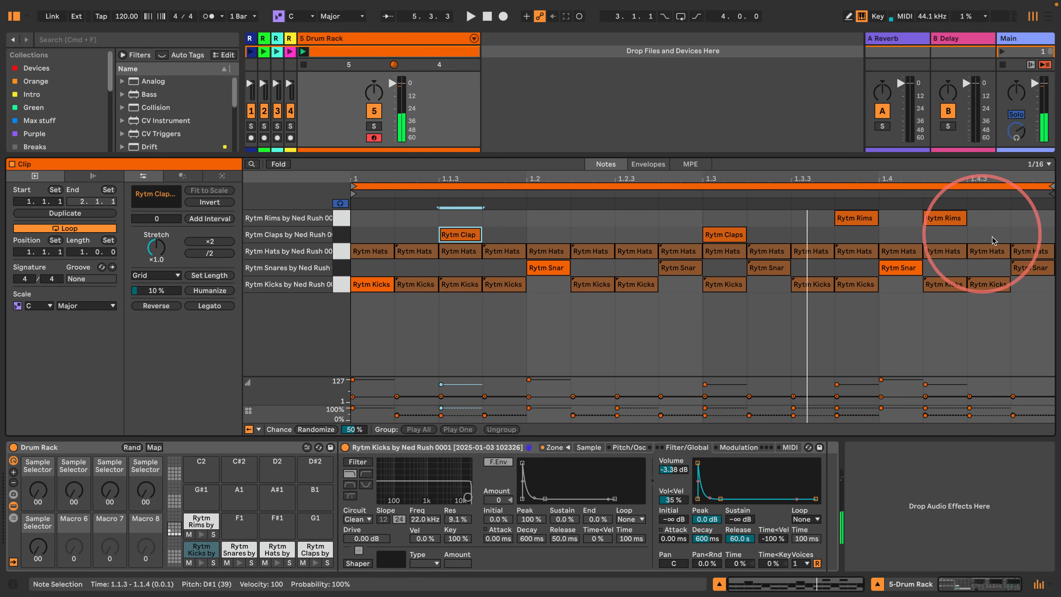
Step: Set all clap and rim notes to velocity 27 with a deviation of +60 and 38% probability, and play the pattern
left_click_drag(996, 234, 394, 213)
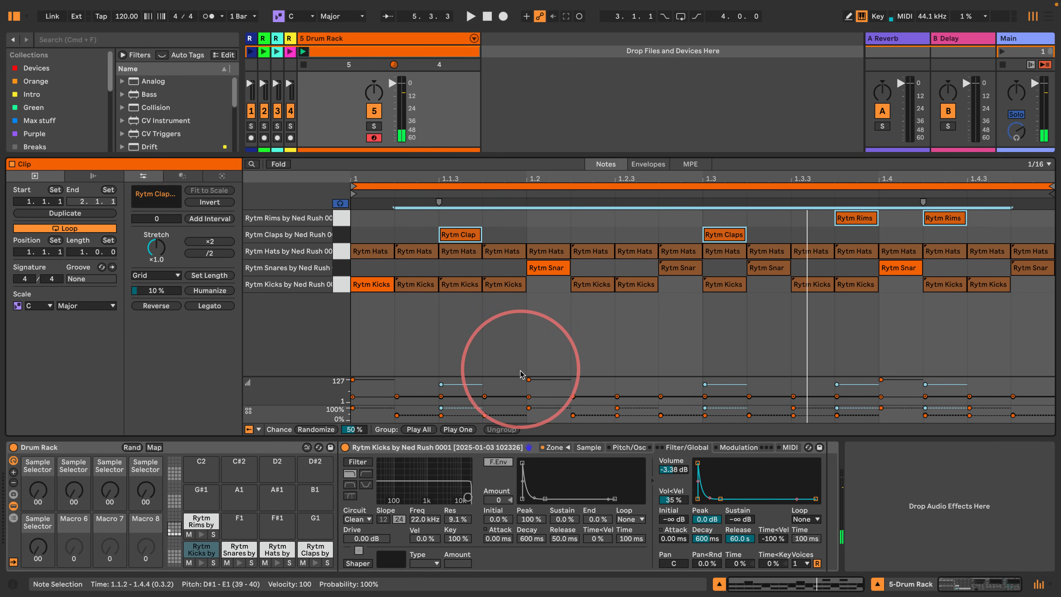
left_click_drag(442, 385, 442, 397)
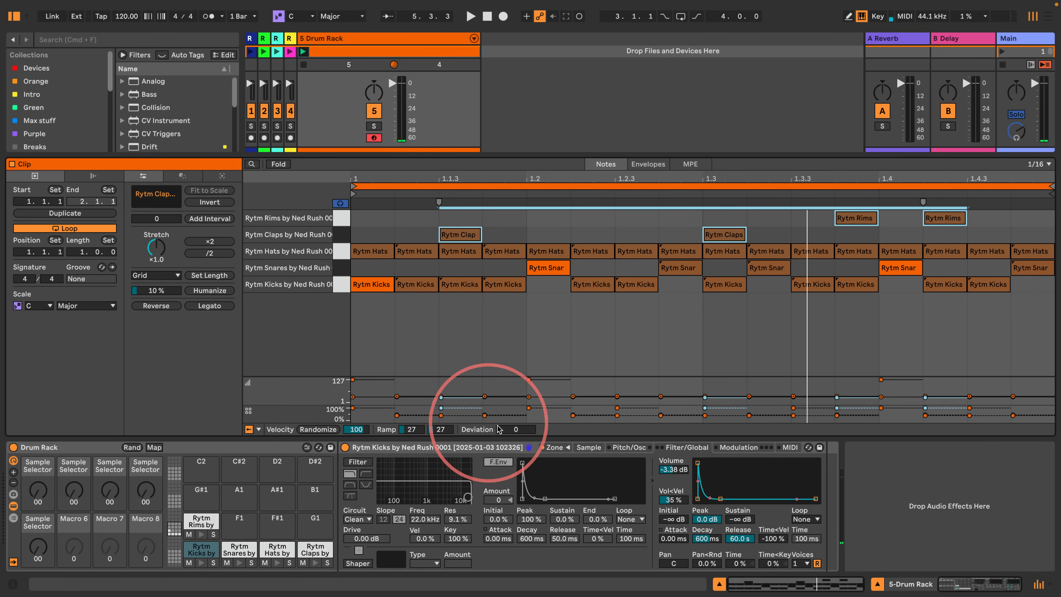
left_click_drag(508, 431, 516, 424)
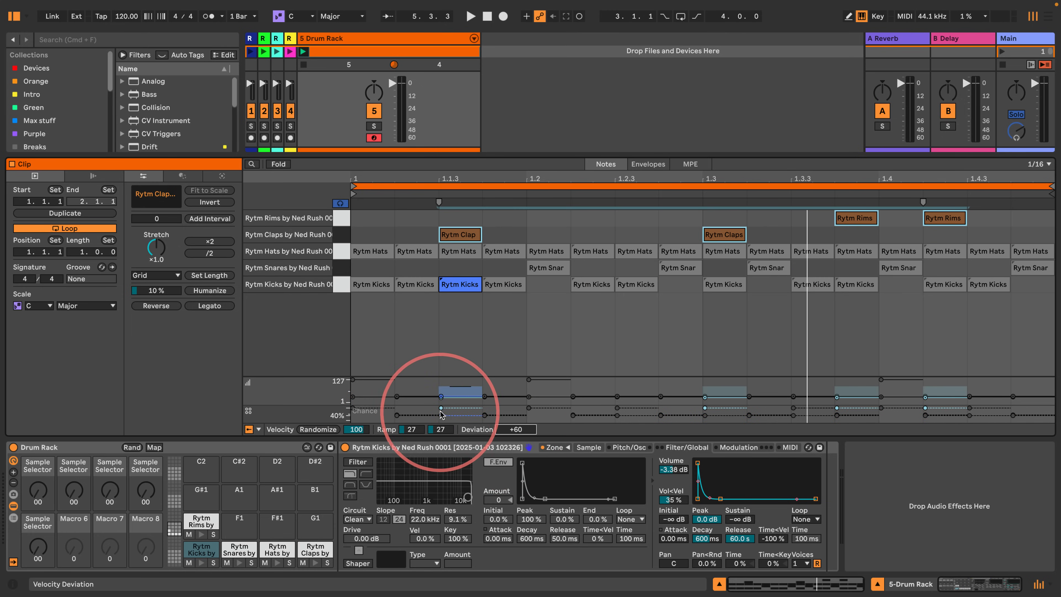
left_click_drag(441, 407, 441, 415)
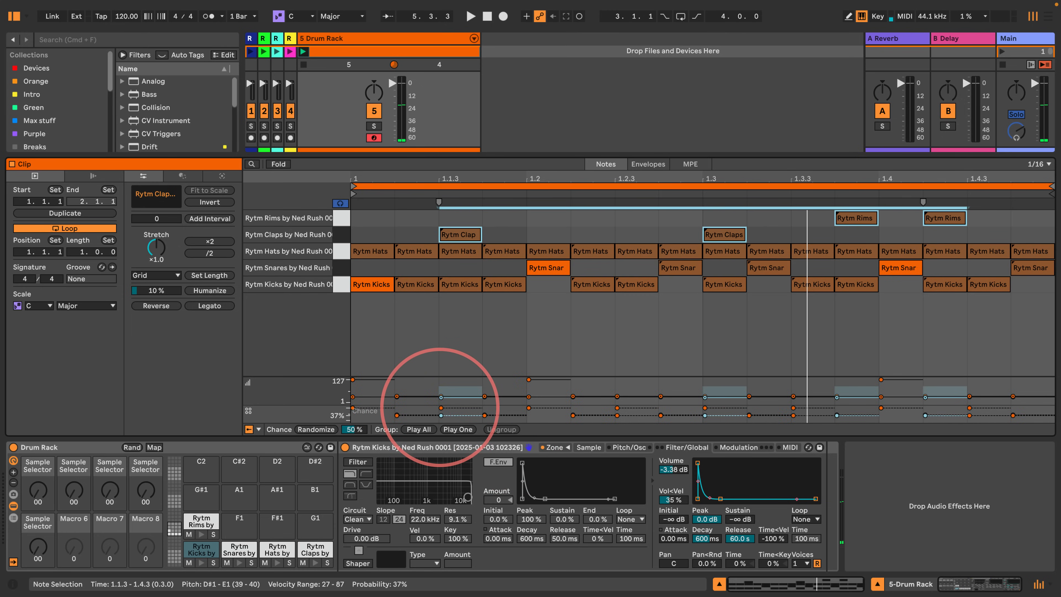
key("space")
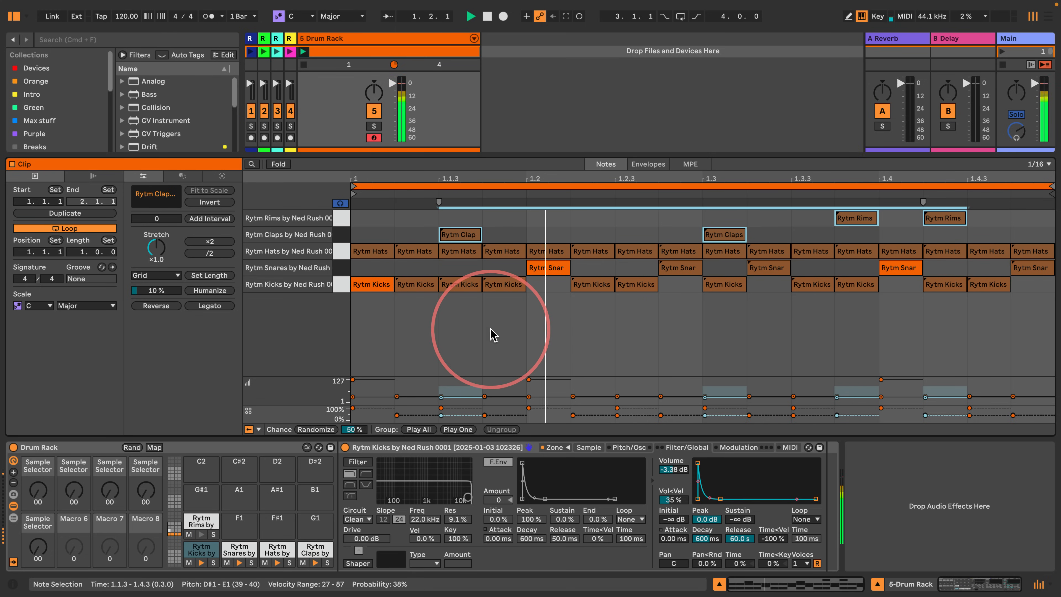
left_click(583, 227)
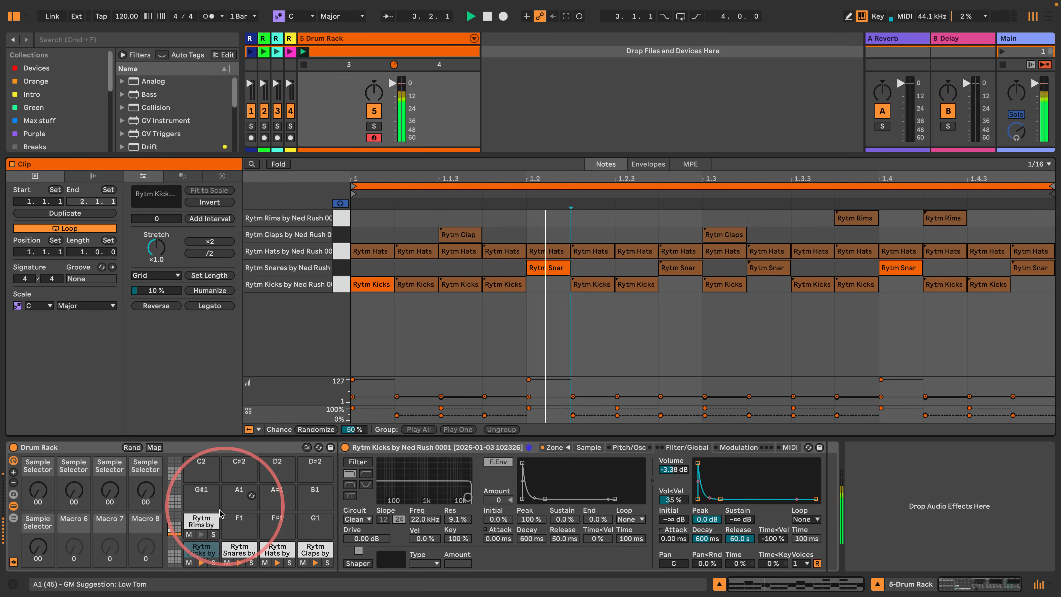
Step: Show the Rytm Rims Sampler and listen to the pattern several times
left_click(194, 520)
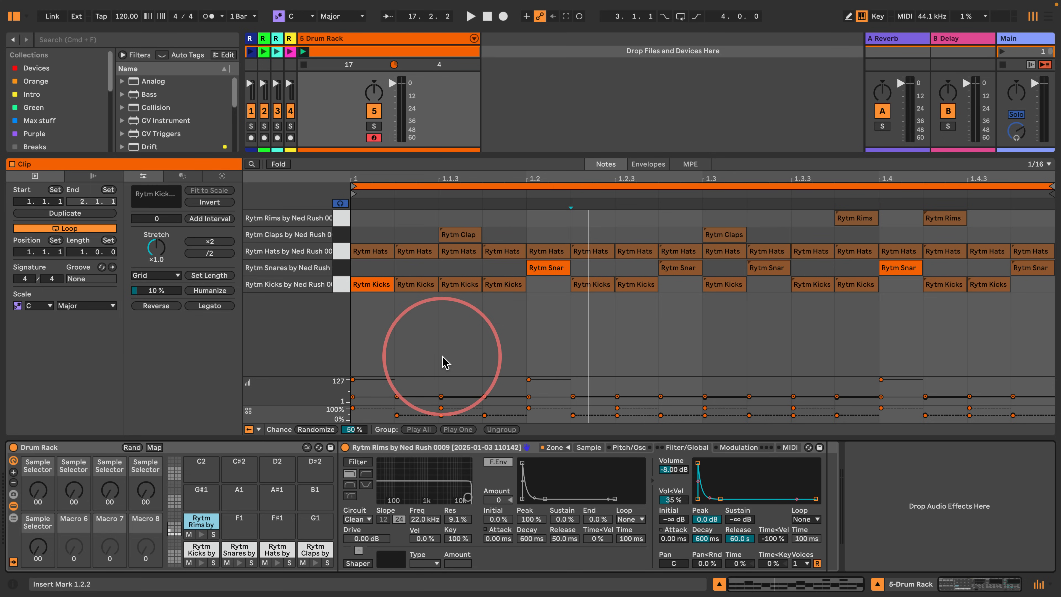
key("space")
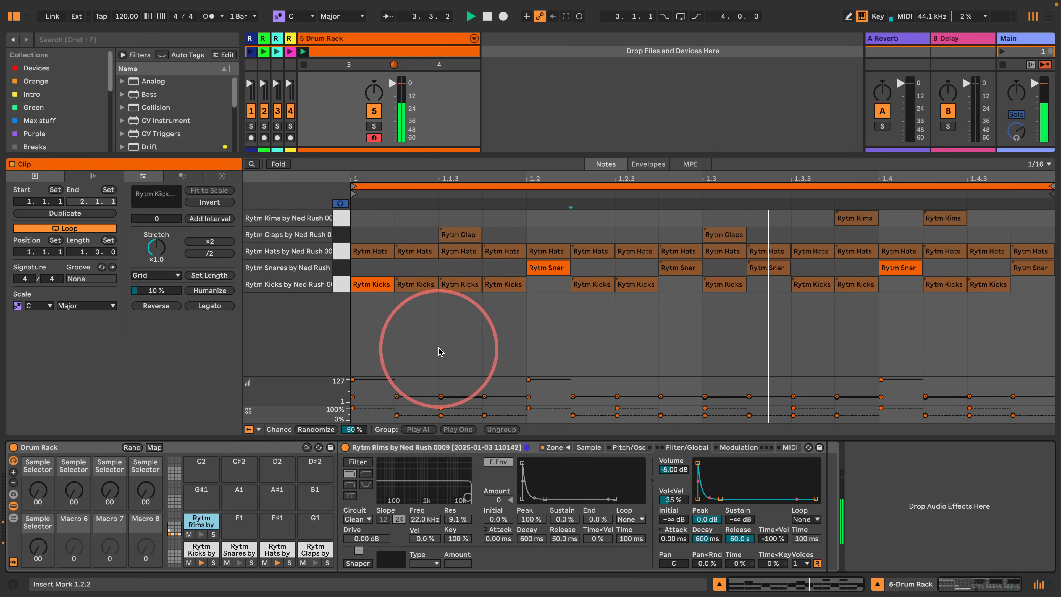
key("space")
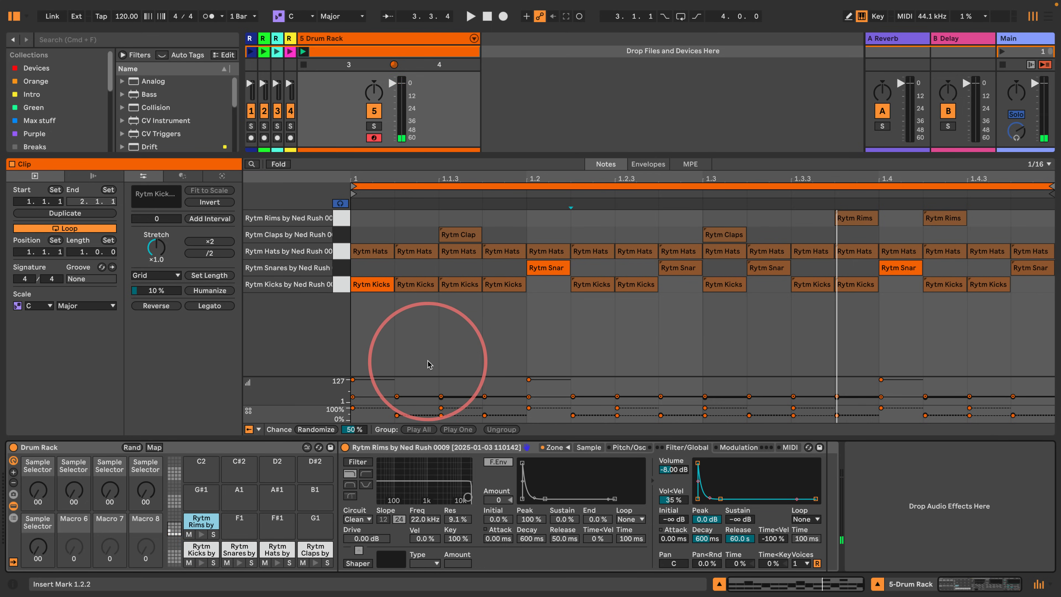
key("space")
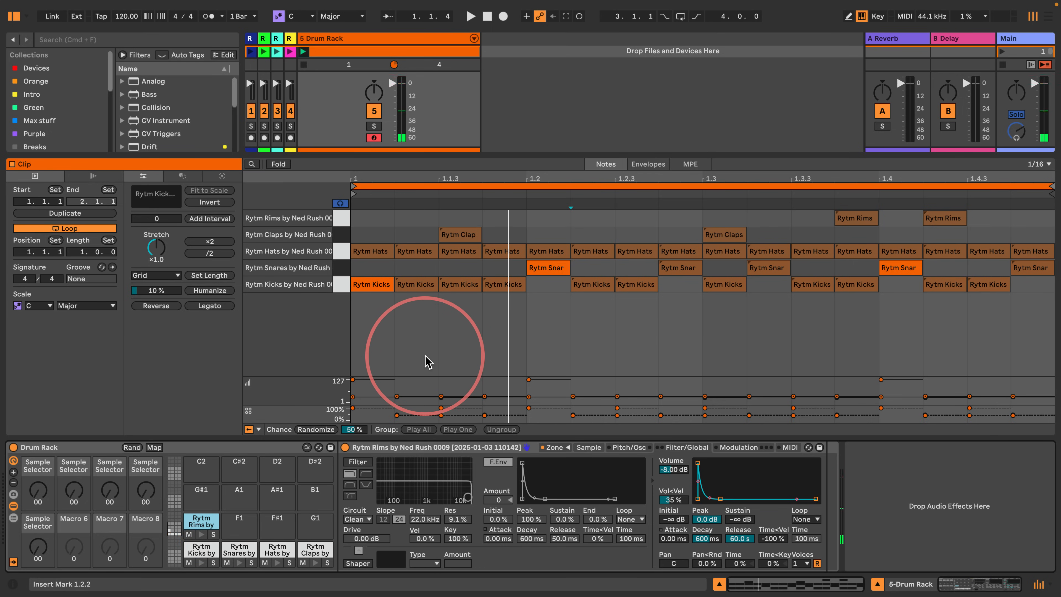
key("space")
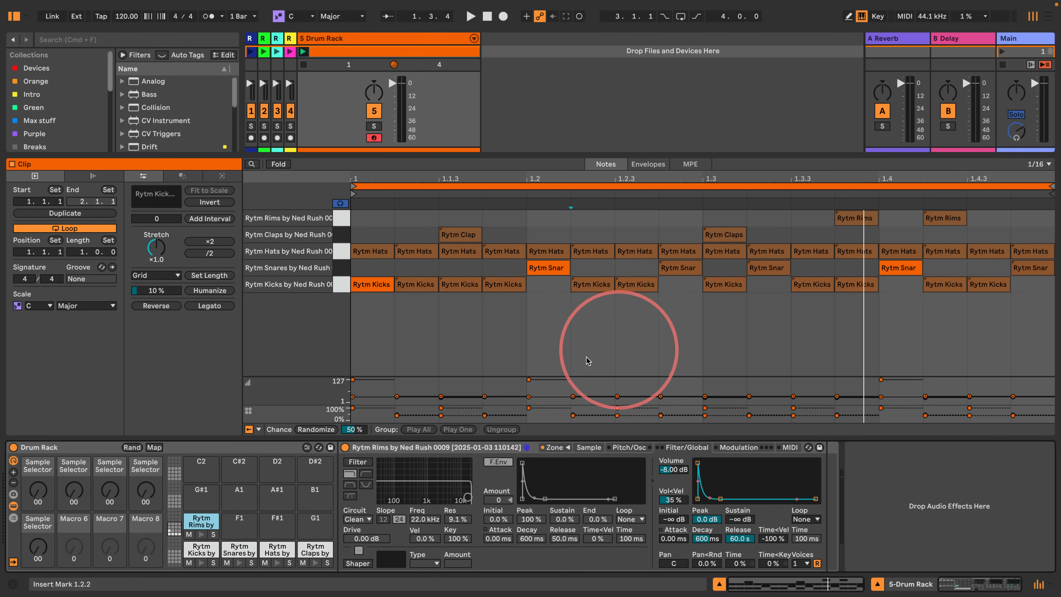
left_click(523, 403)
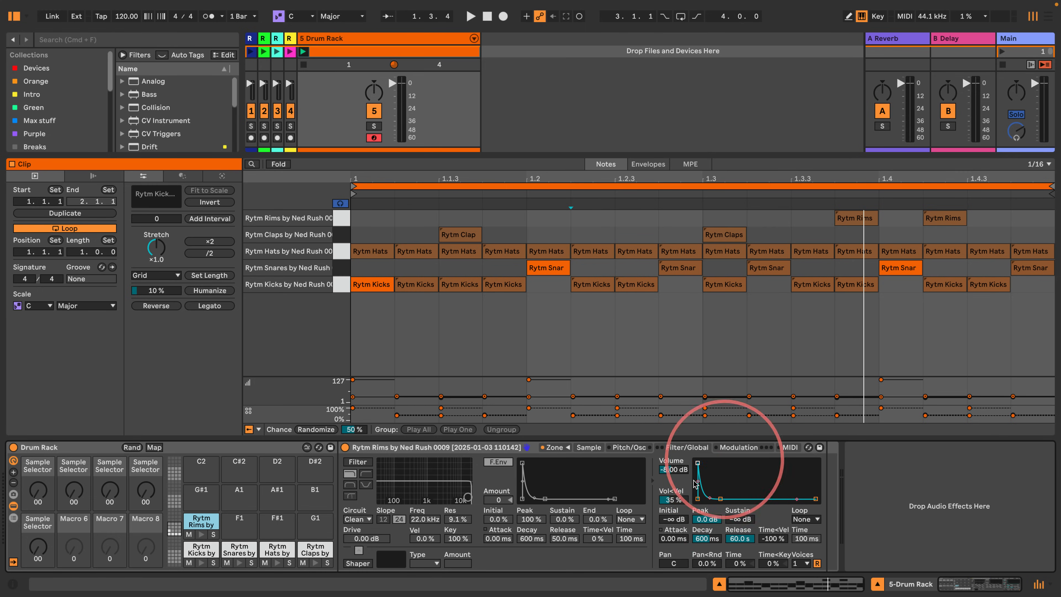
key("space")
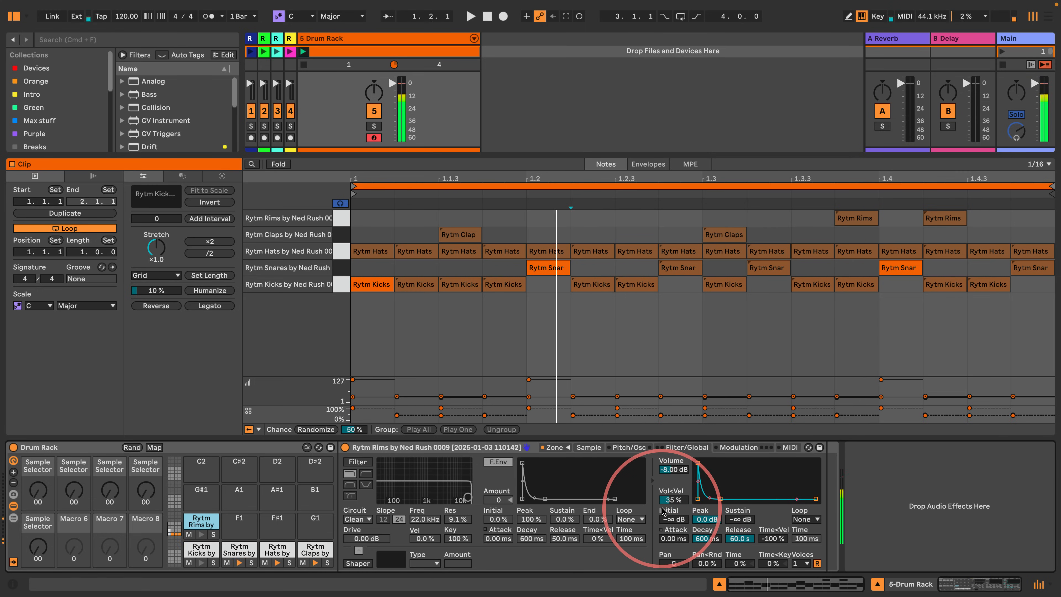
Step: Show the Rytm Kicks Sampler and audition the kick sound several times
left_click(201, 549)
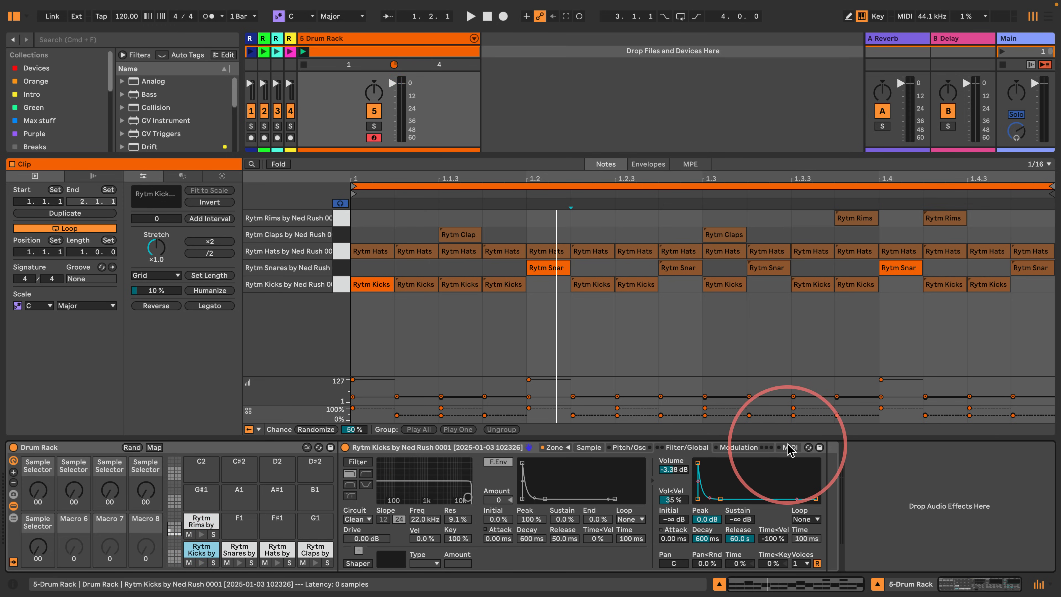
key("a")
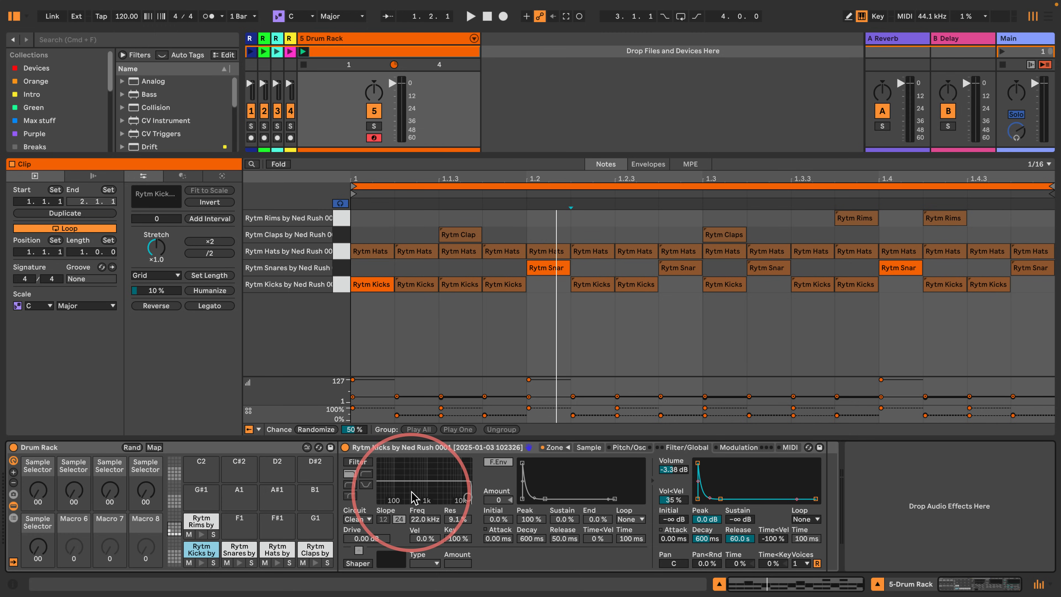
key("a")
key("a")
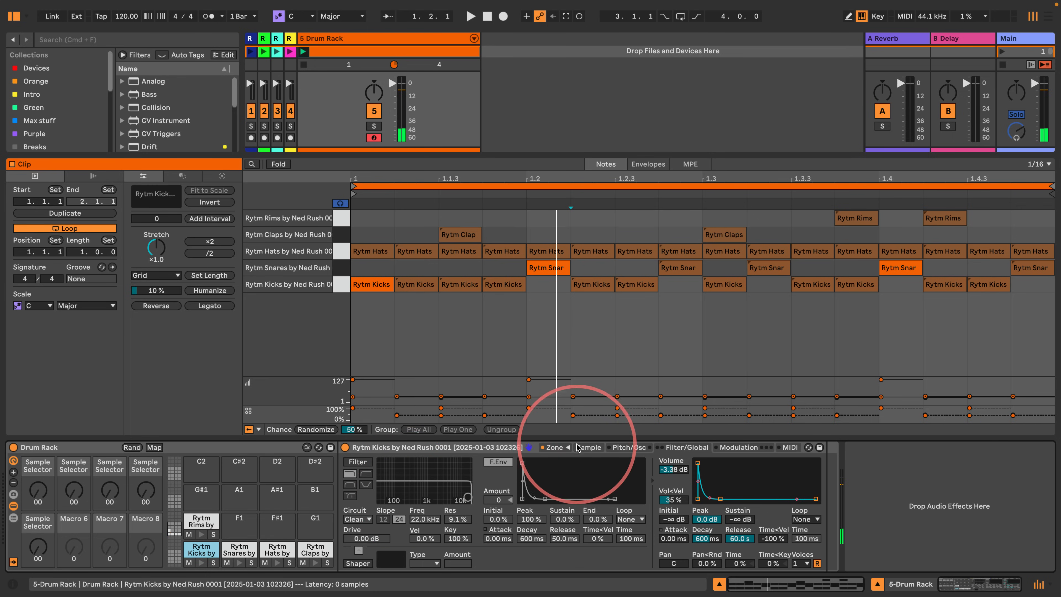
Step: Route velocity to Sample Offset in the kicks Sampler's MIDI modulation with an amount of 100
left_click(785, 448)
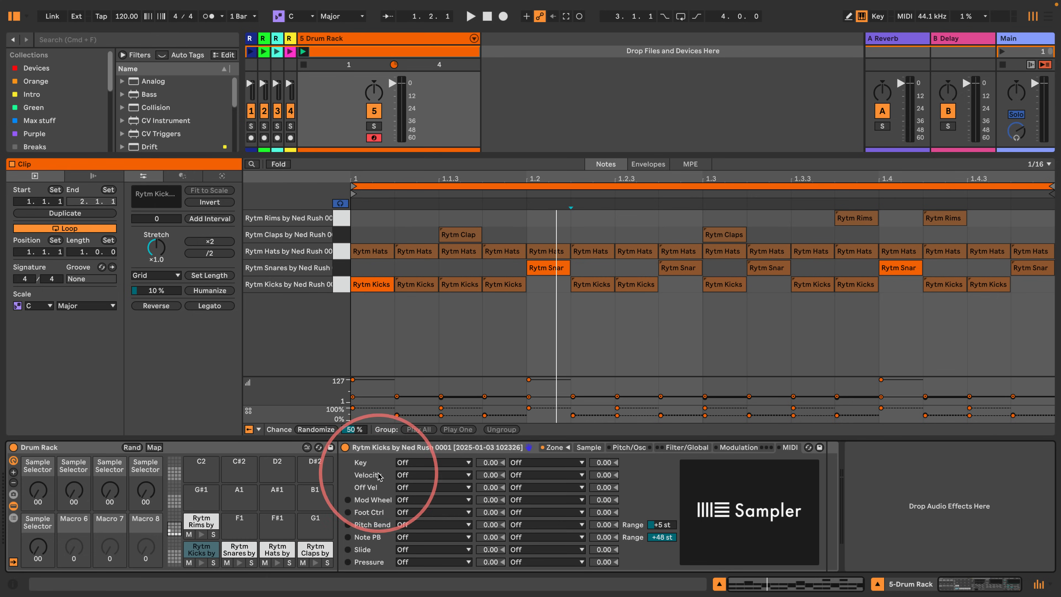
left_click(432, 476)
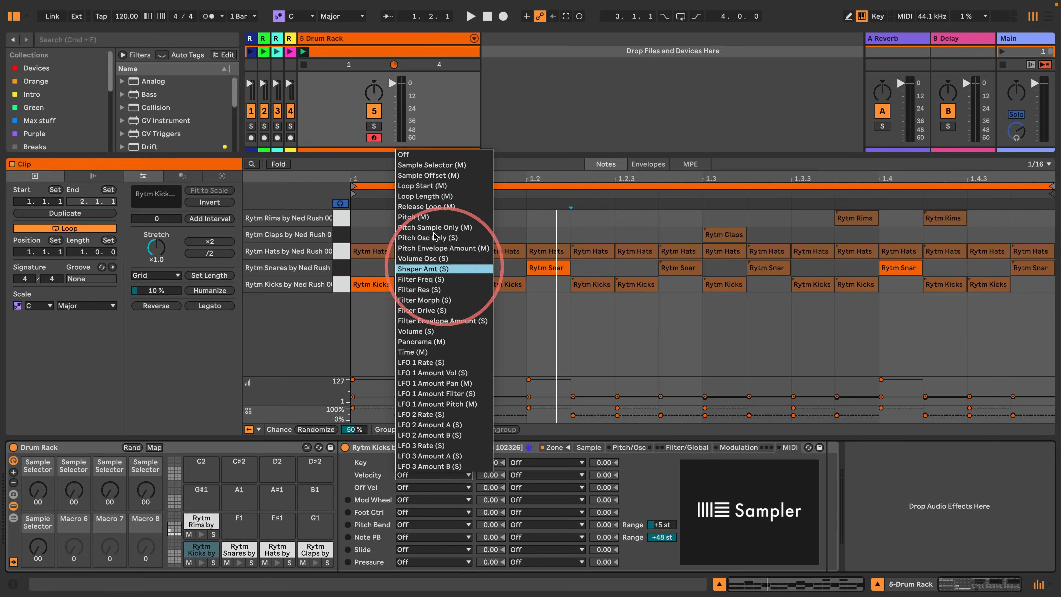
left_click(430, 175)
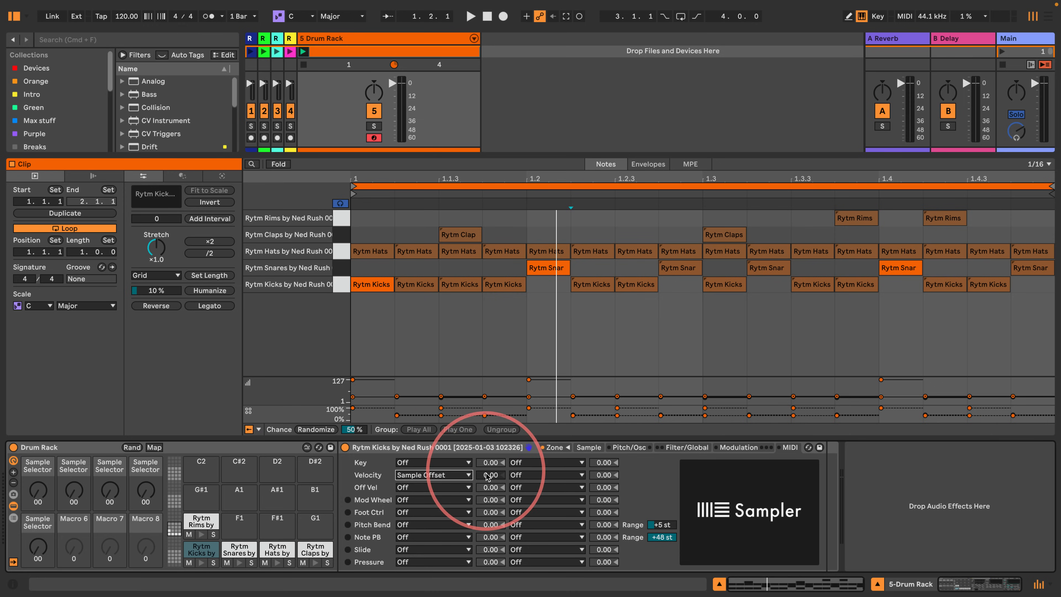
left_click_drag(490, 475, 489, 433)
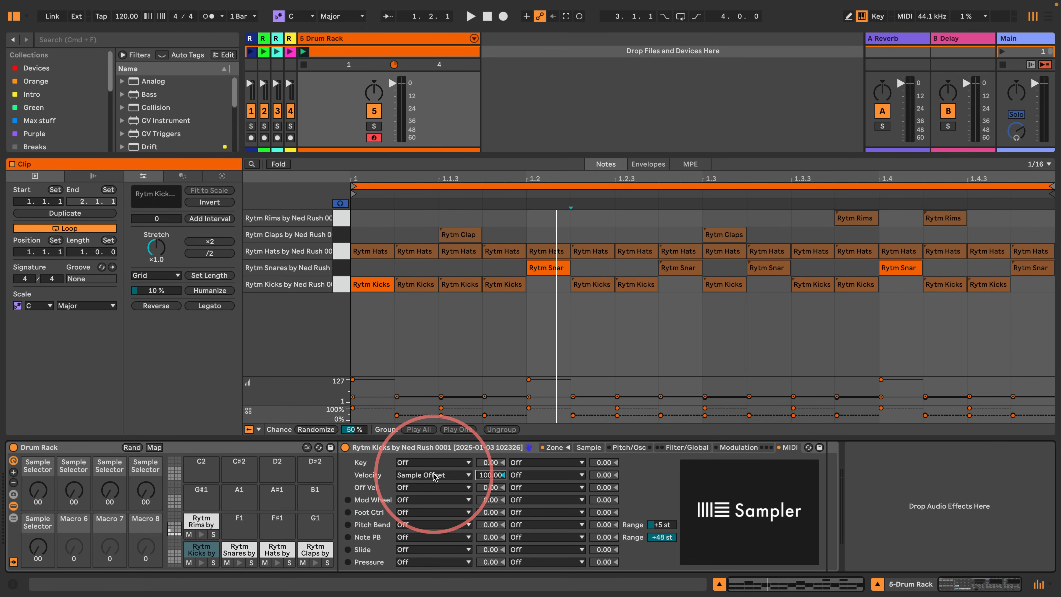
Step: Open the kicks Sampler's zone list and select only the first kick sample to view its waveform, with automatic zone selection off
left_click(589, 447)
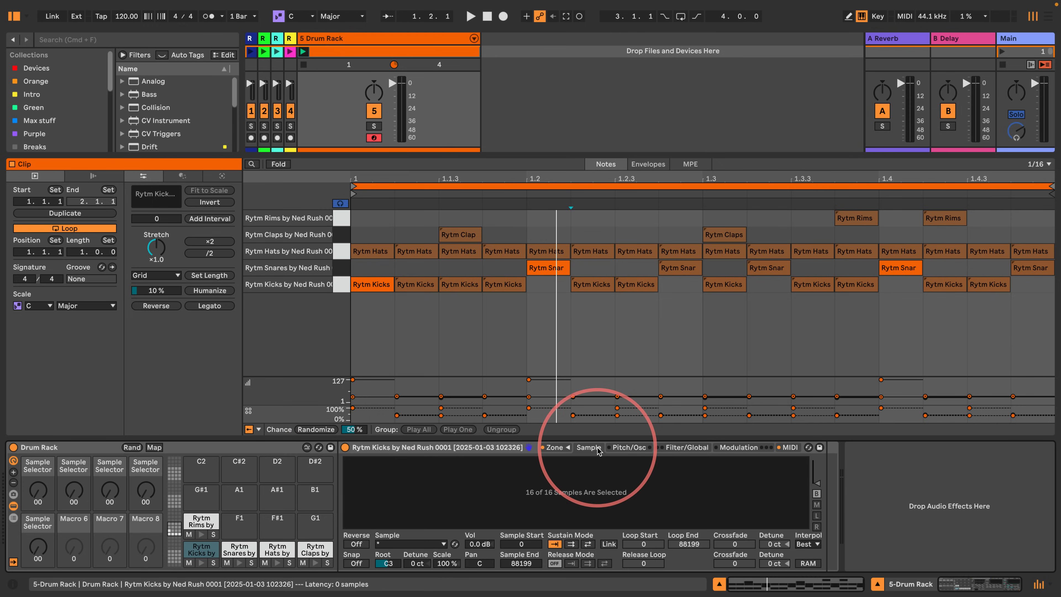
left_click(549, 449)
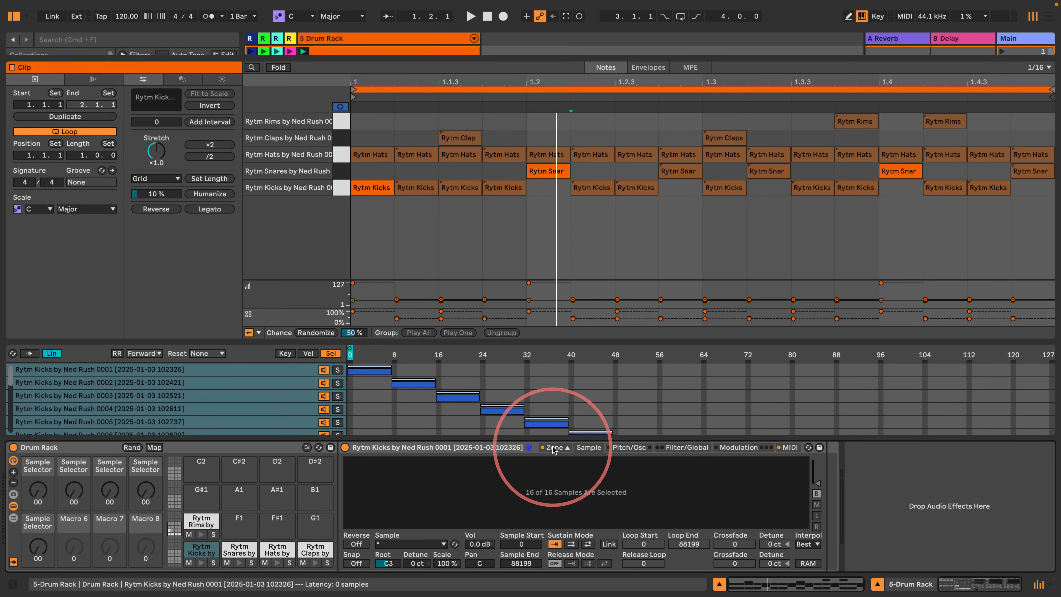
left_click(28, 354)
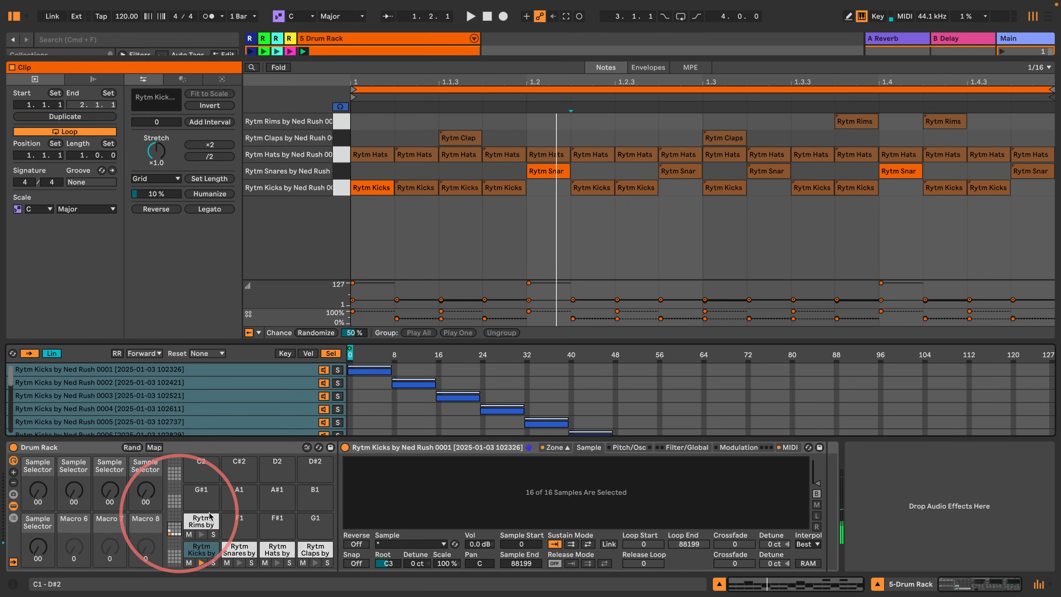
left_click(236, 370)
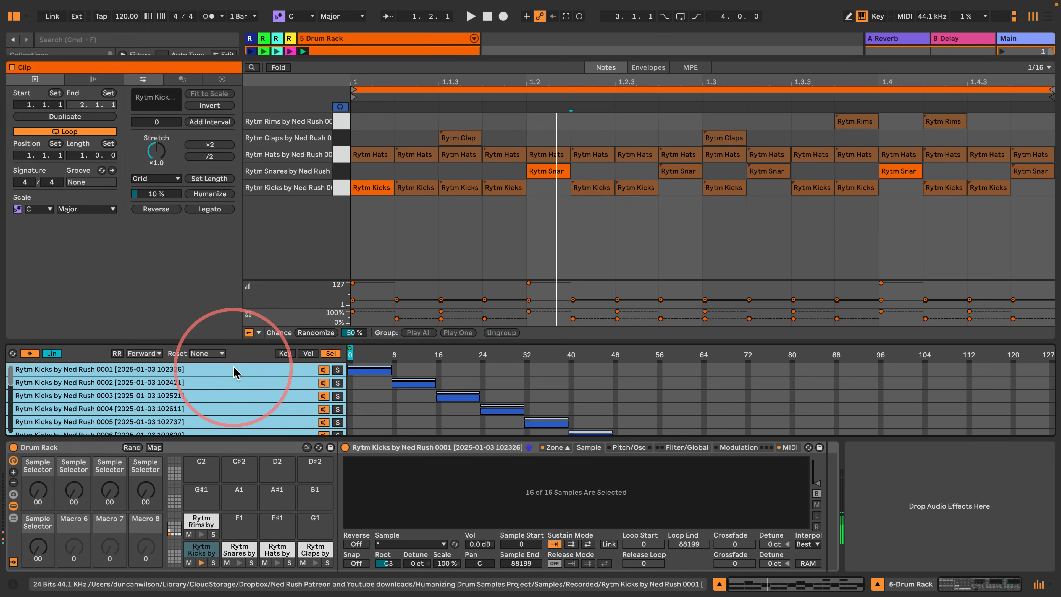
left_click(236, 370)
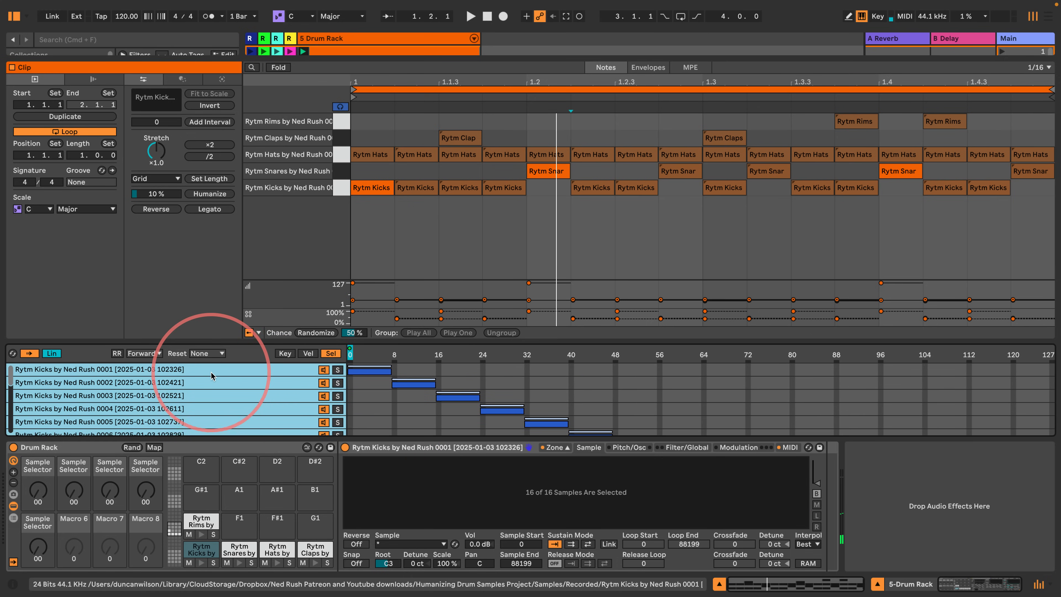
left_click(232, 372)
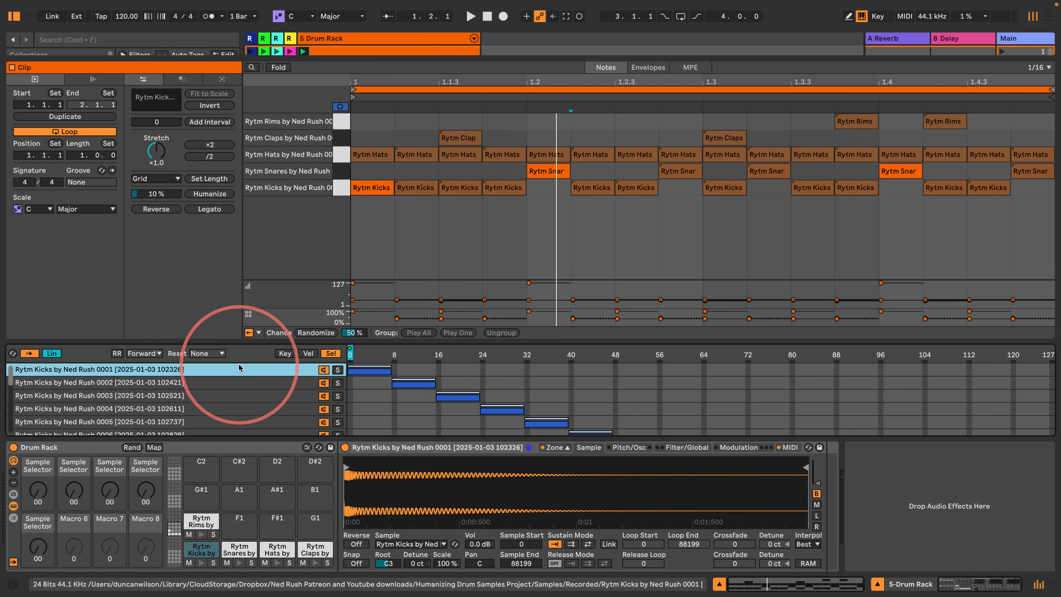
left_click(30, 354)
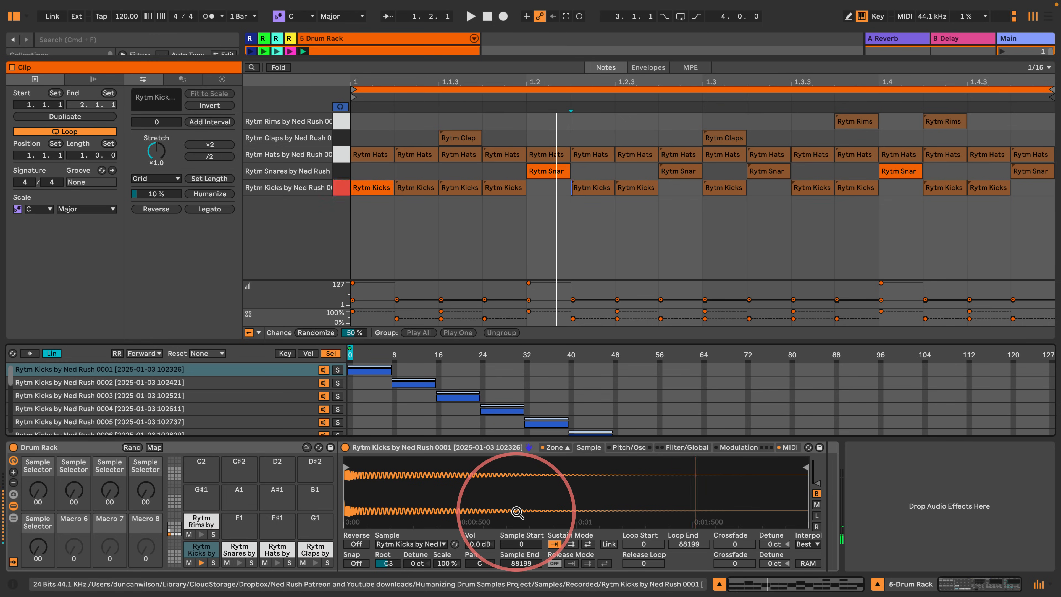
Step: Set the kicks' velocity-to-Sample Offset amount to -100, revise the amount, and check the kick's playback position in the waveform
left_click(788, 447)
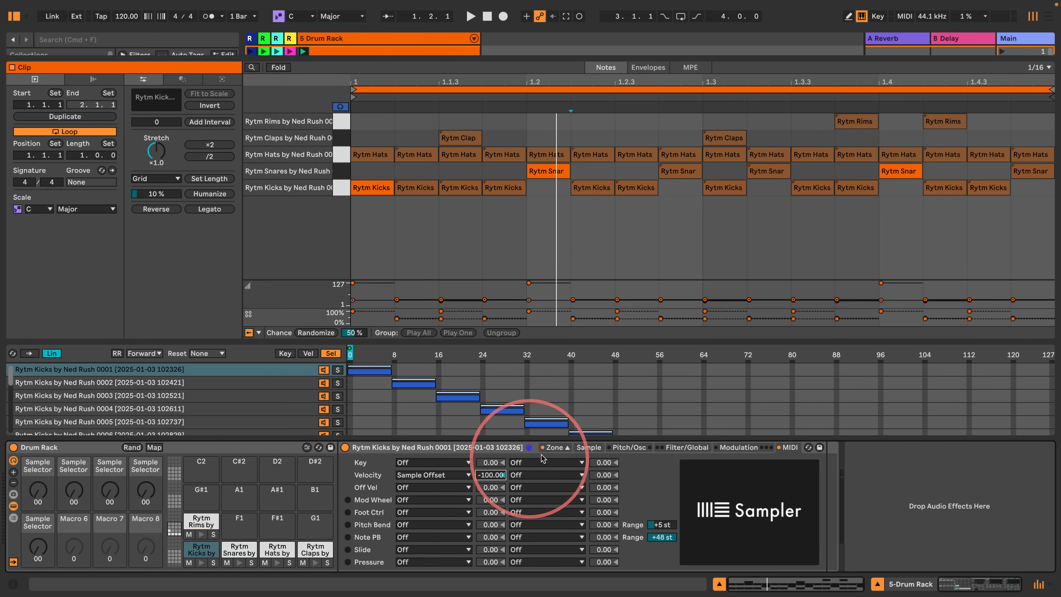
left_click(589, 447)
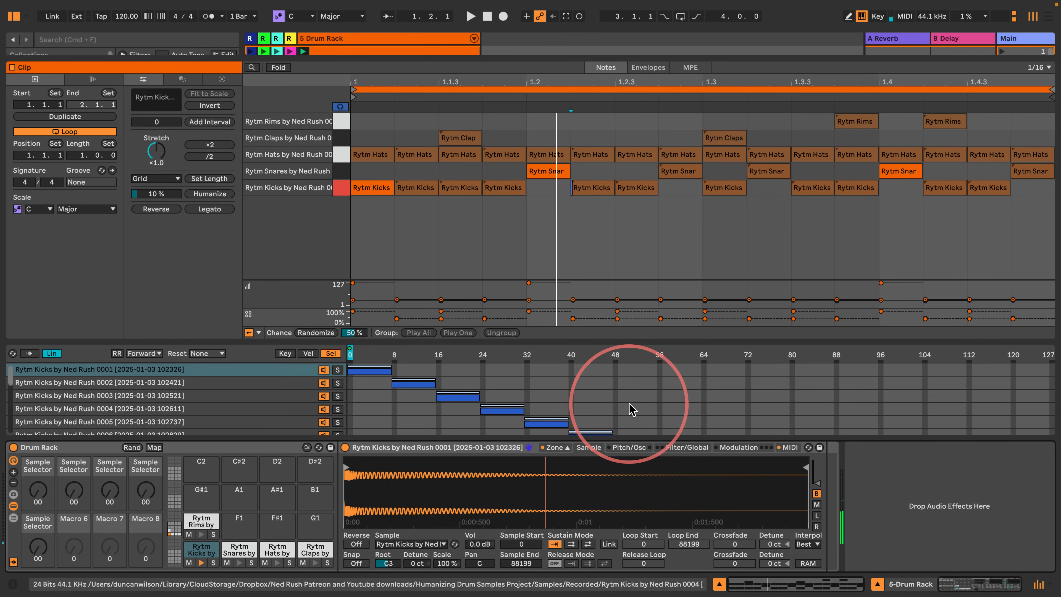
left_click(790, 447)
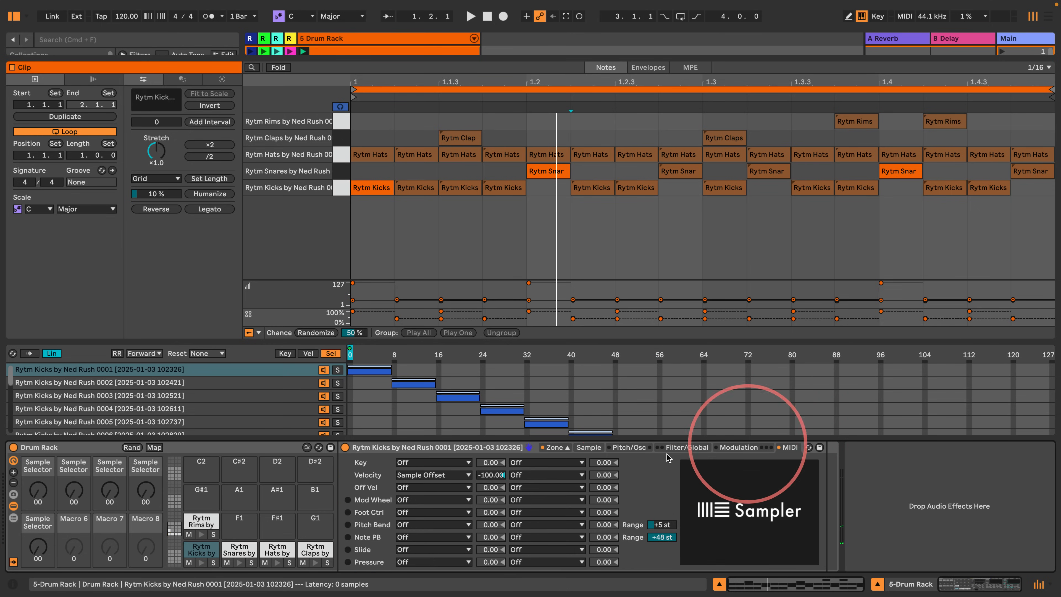
left_click(481, 475)
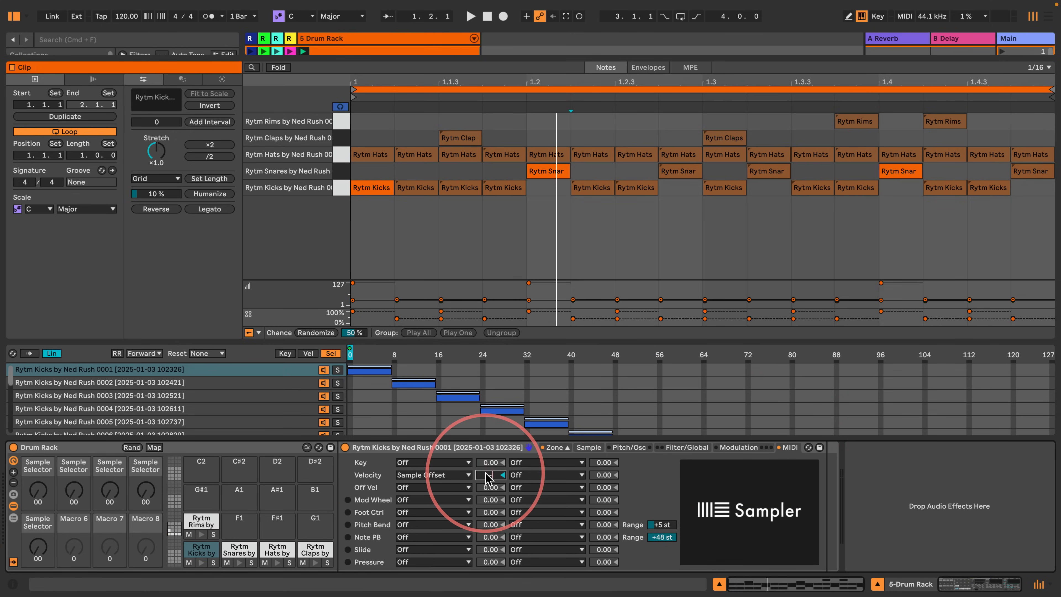
left_click(581, 447)
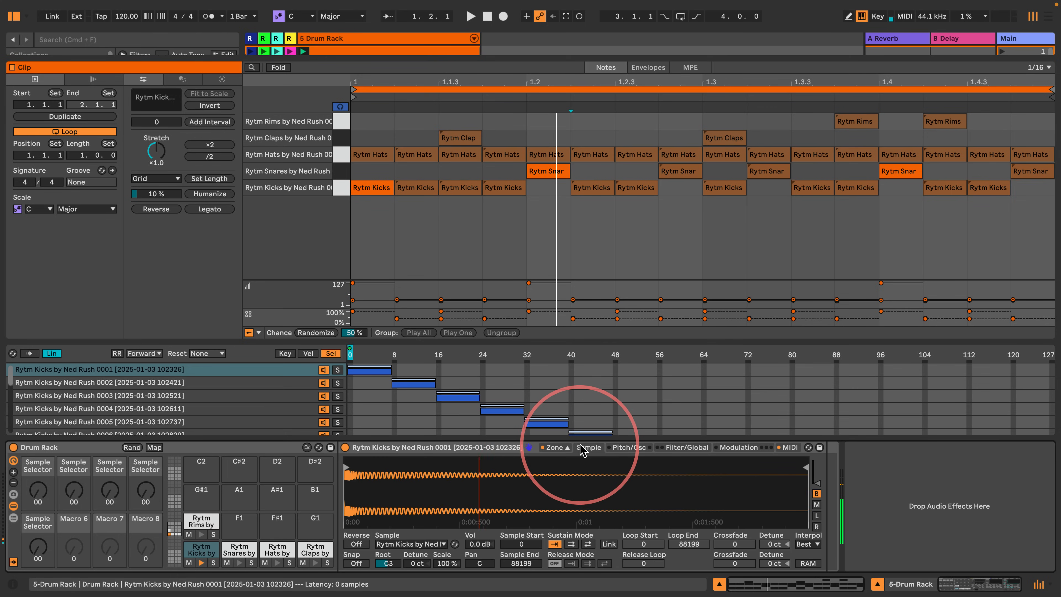
Step: During playback, try a velocity-to-Sample Offset amount of -25 for the kicks, set it to -10, and check the sample waveform
key("space")
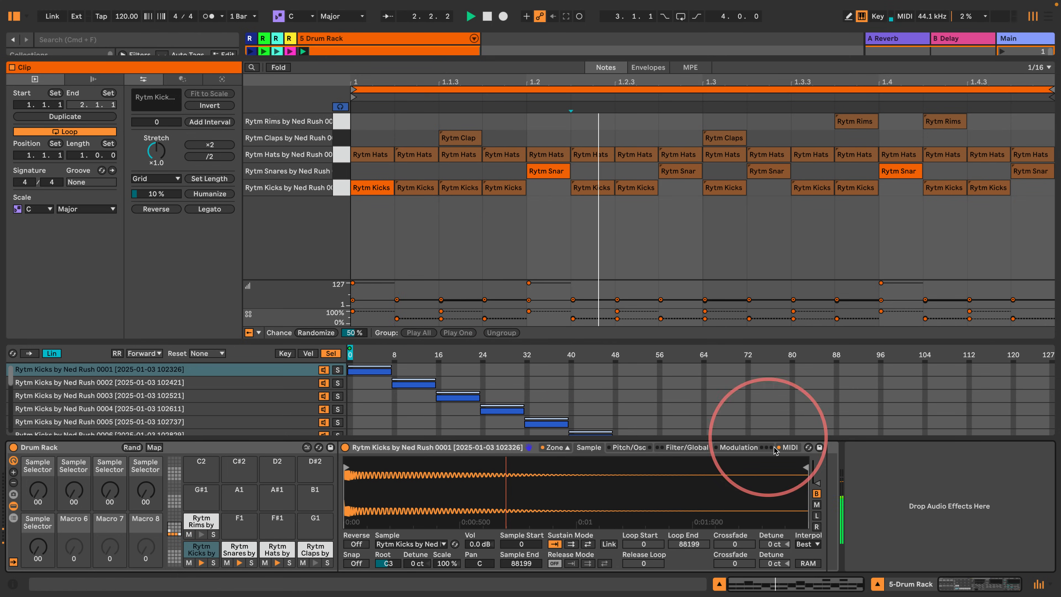
left_click(787, 447)
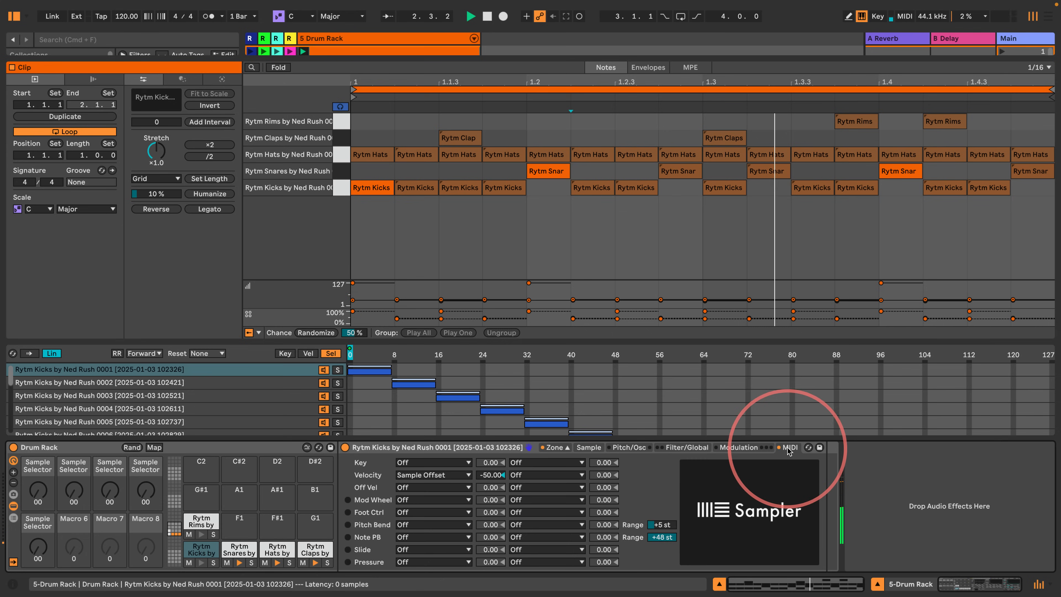
left_click(486, 475)
type("-25")
key("Return")
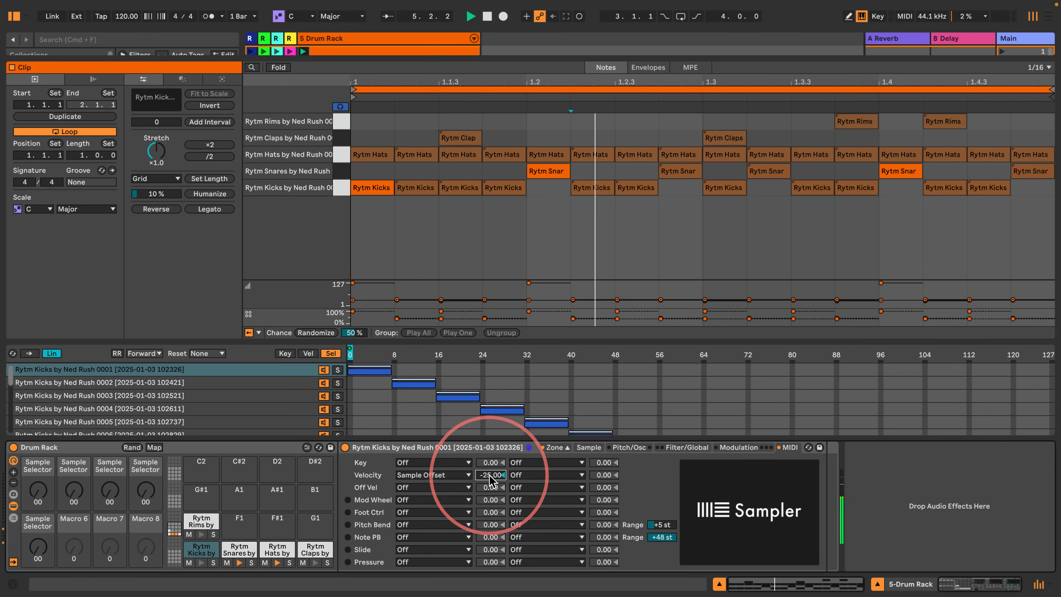
type("-10")
key("Return")
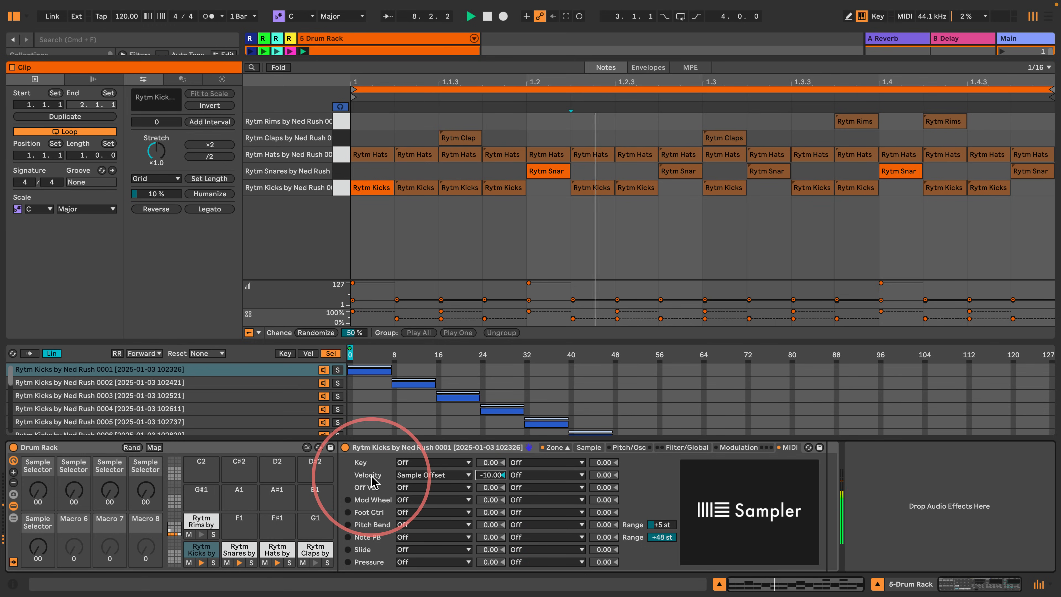
left_click(589, 447)
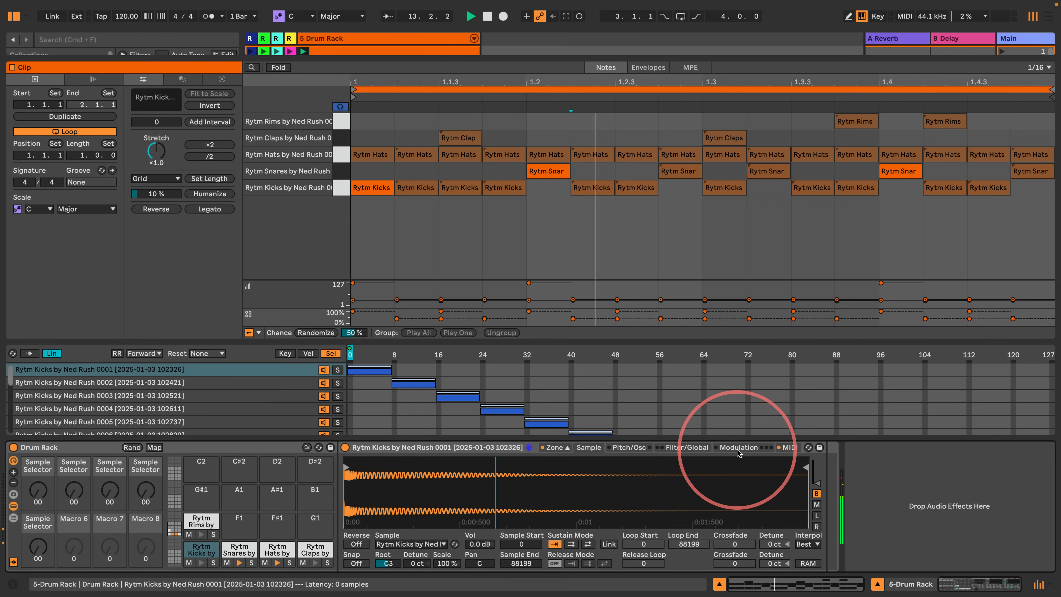
Step: Turn off voice retrigger in the kicks Sampler's Filter/Global settings and solo the kicks pad
left_click(687, 447)
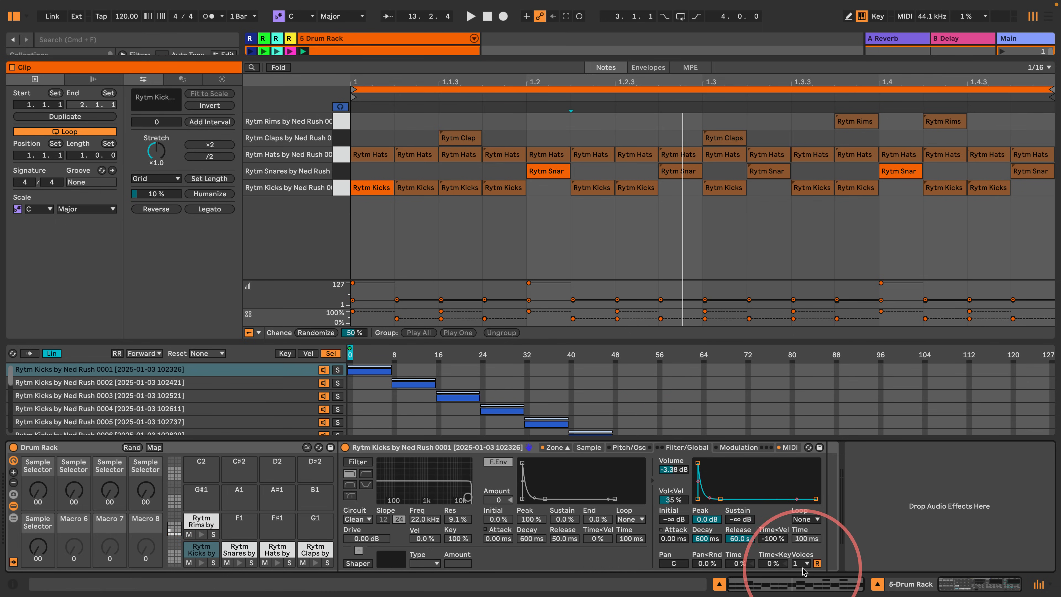
left_click(817, 563)
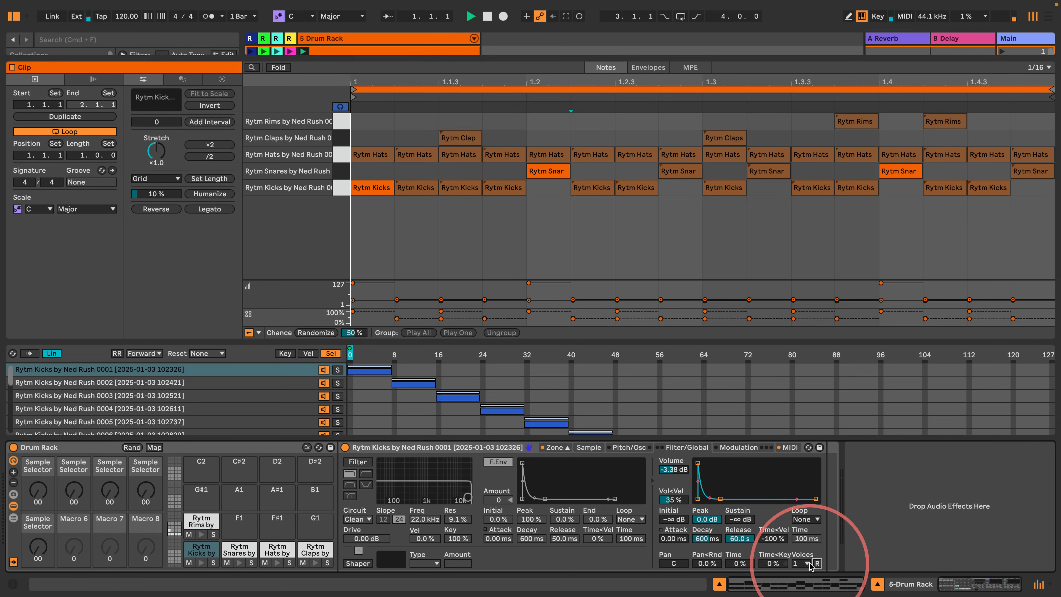
left_click(214, 563)
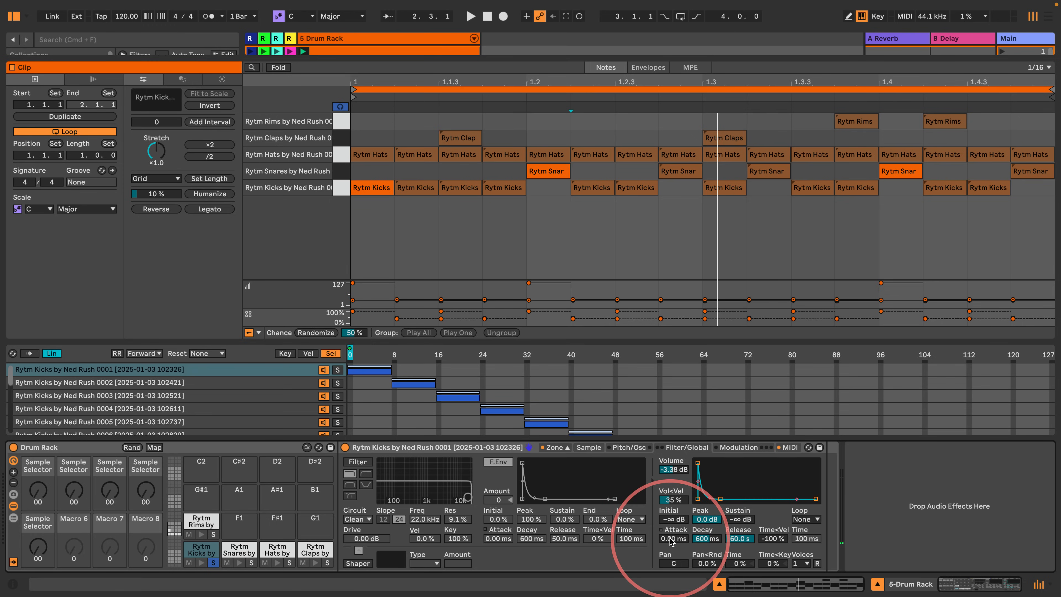
Step: Audition volume envelope attack times of 10 ms, 1 ms and 0.5 ms on the soloed kicks during playback
type("1")
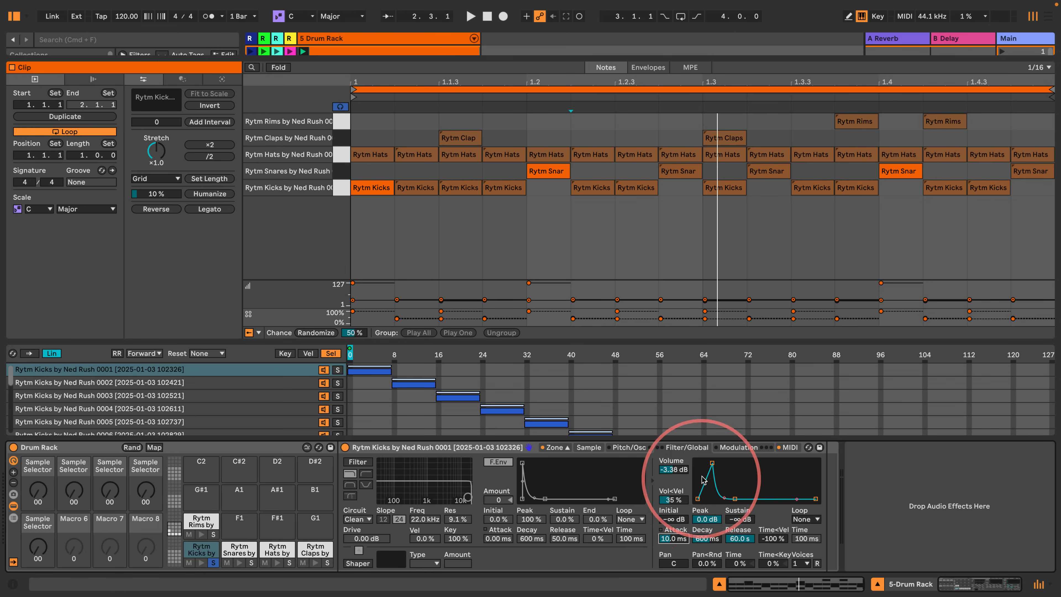
key("space")
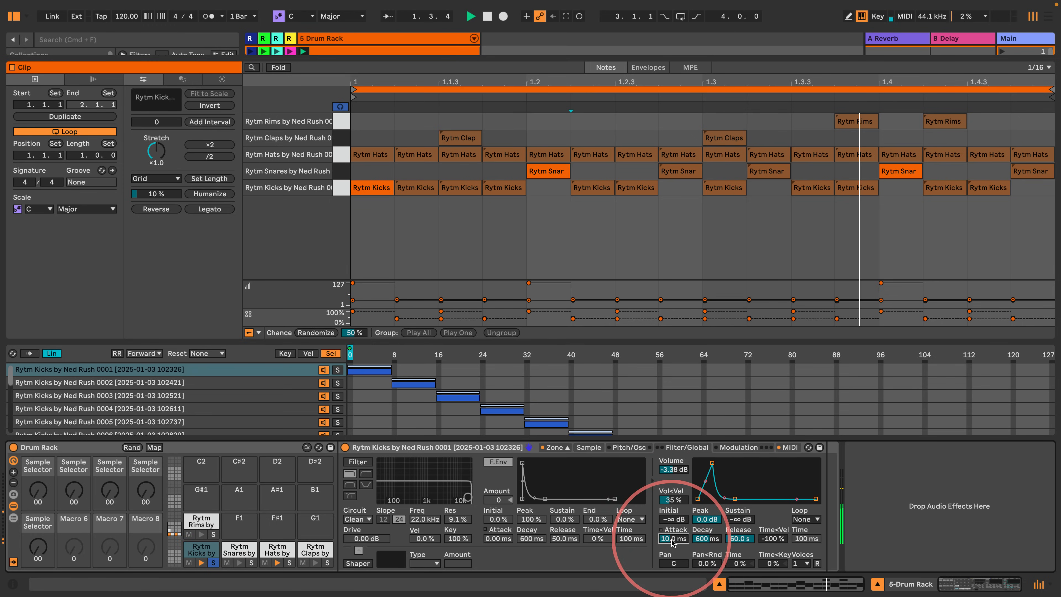
type("1")
key("Return")
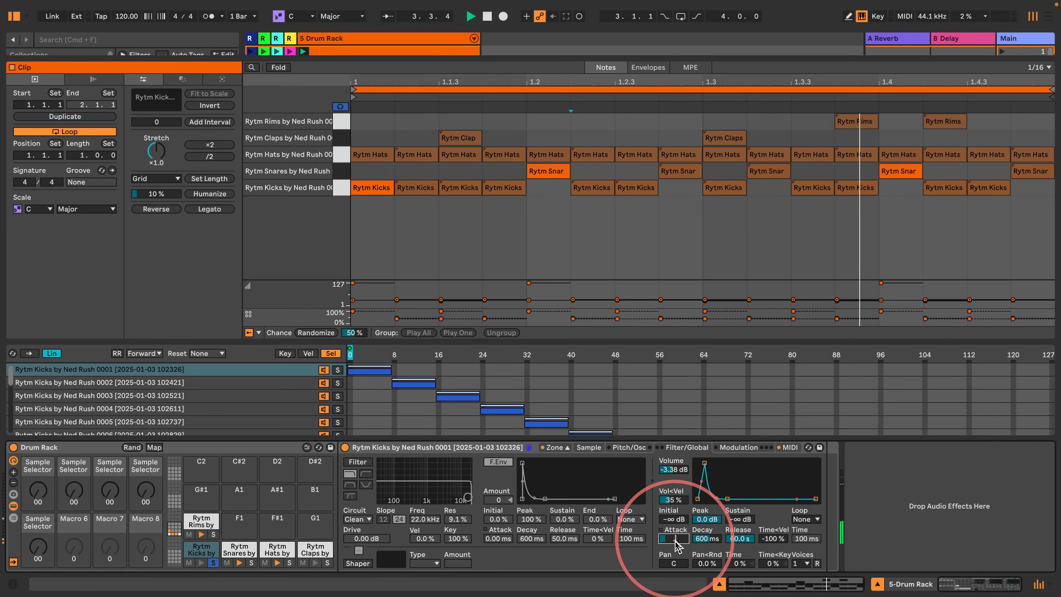
type("0.5")
key("Return")
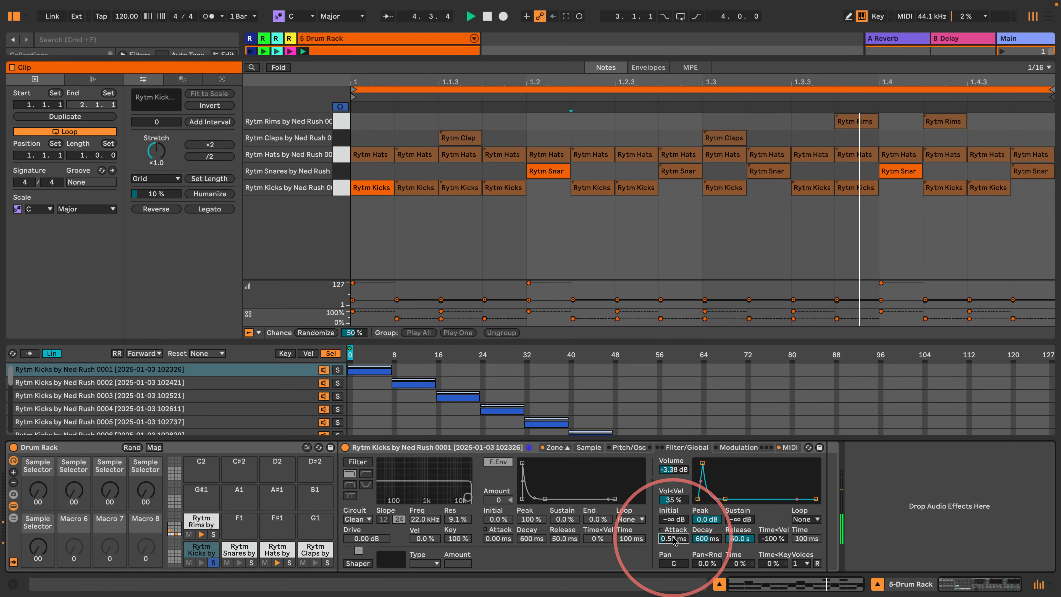
Step: Set the kicks Sampler's volume envelope attack to 0.25 ms
left_click_drag(673, 538, 675, 554)
type(".")
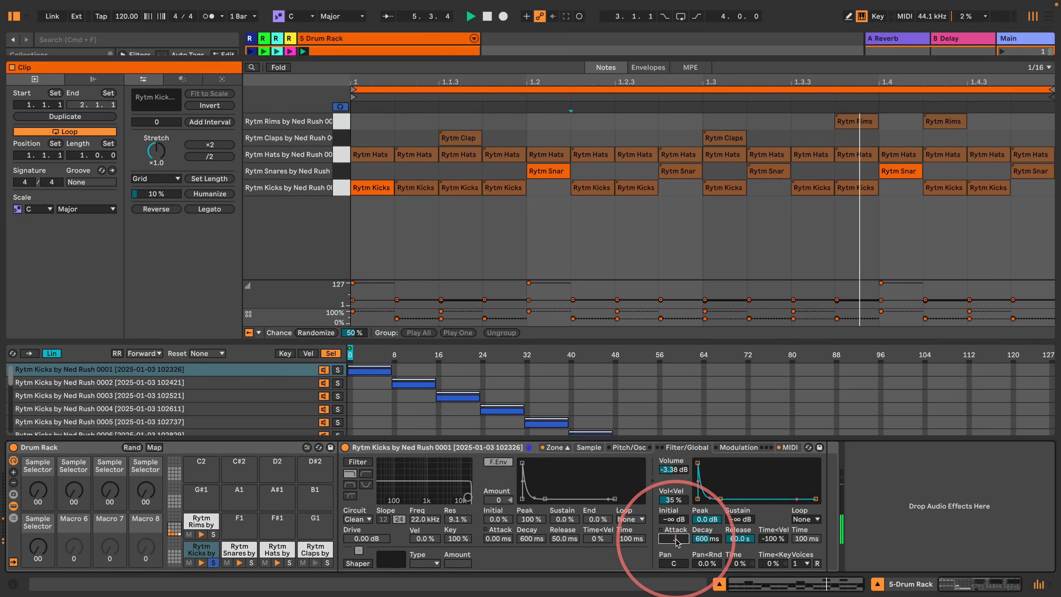
type("25")
key("Return")
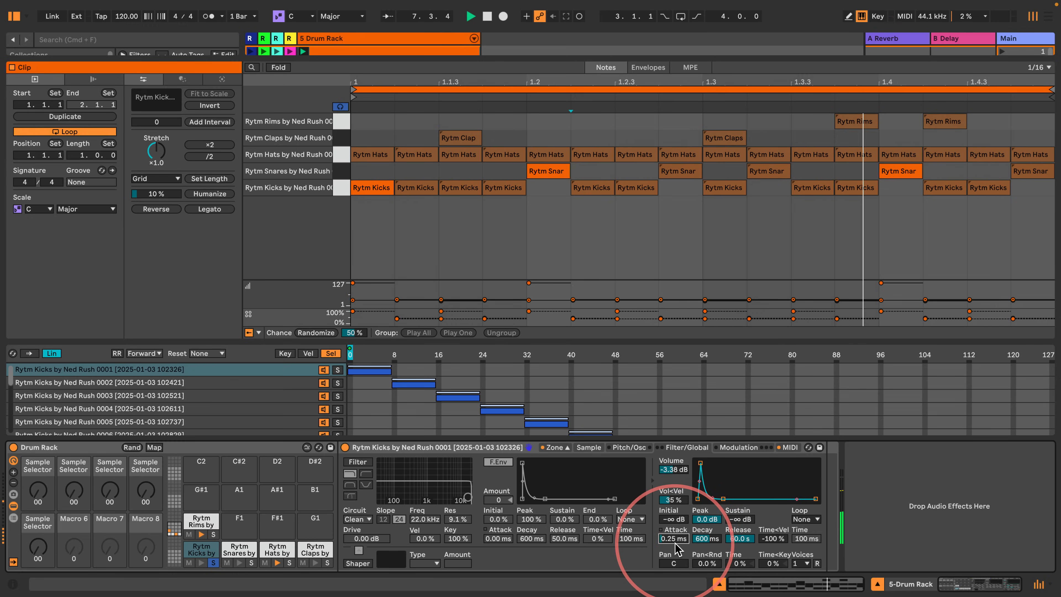
Step: Try the kick sampler with two voices, return it to one voice and turn on voice retriggering
left_click(800, 563)
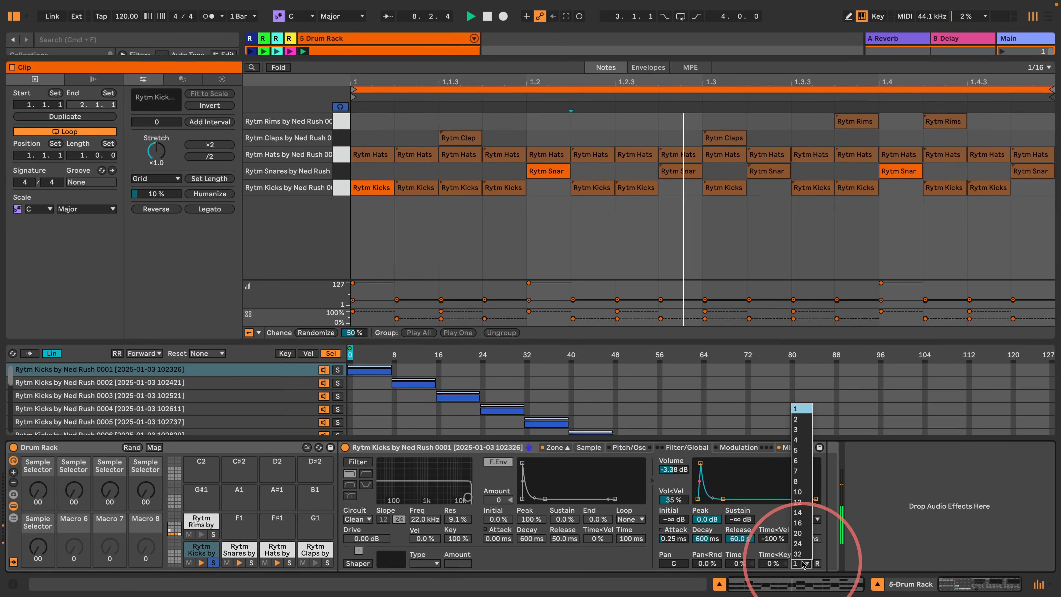
left_click(800, 422)
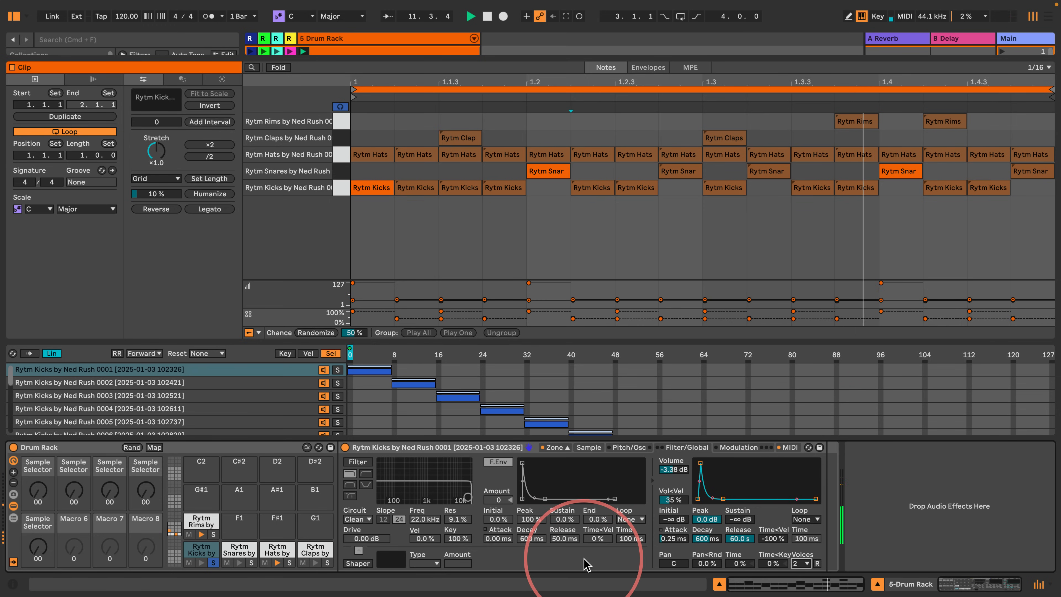
left_click(800, 563)
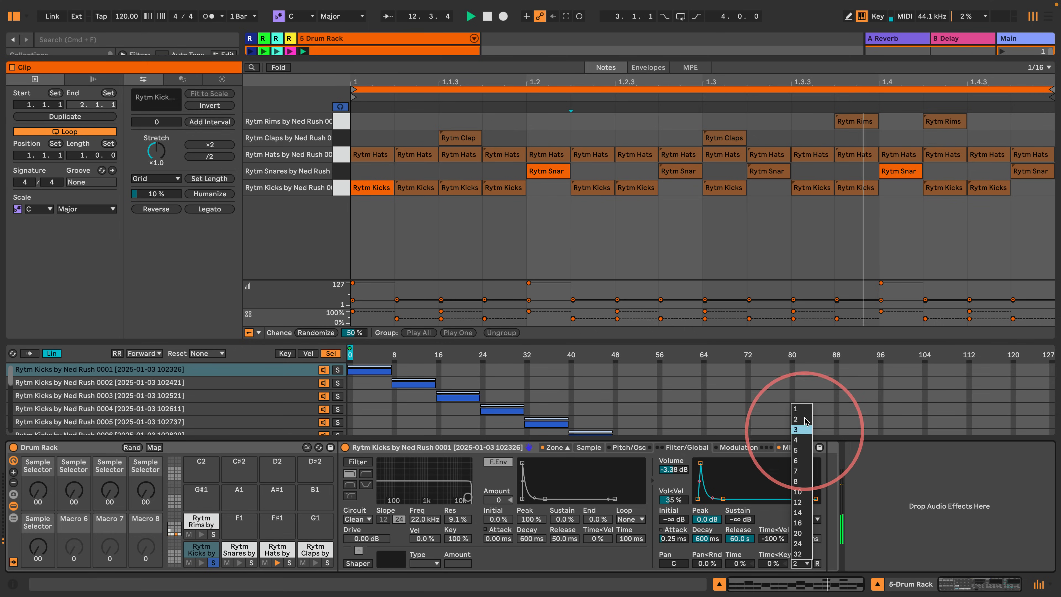
left_click(800, 409)
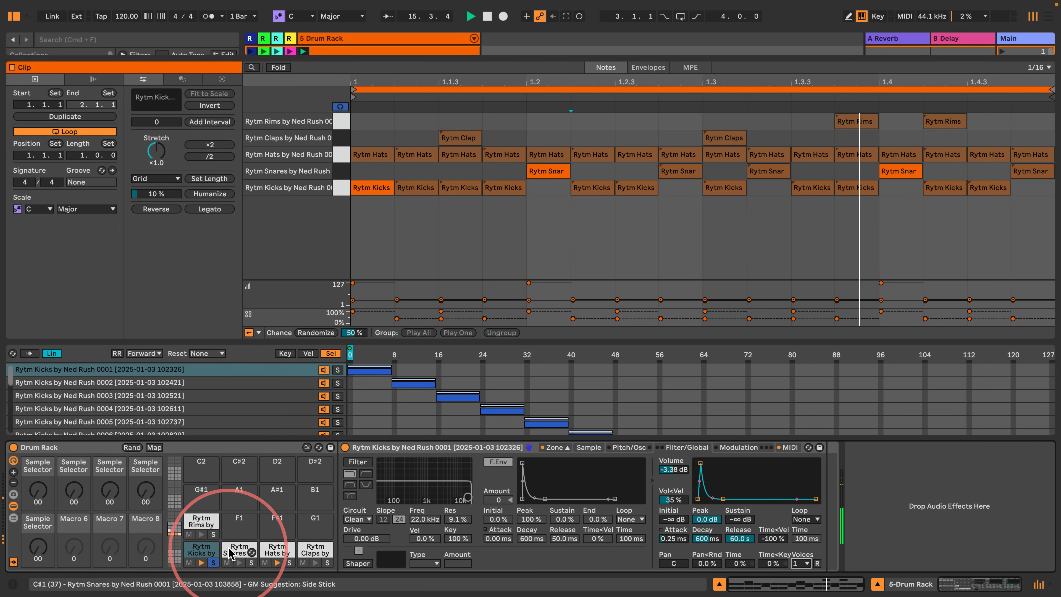
left_click(817, 563)
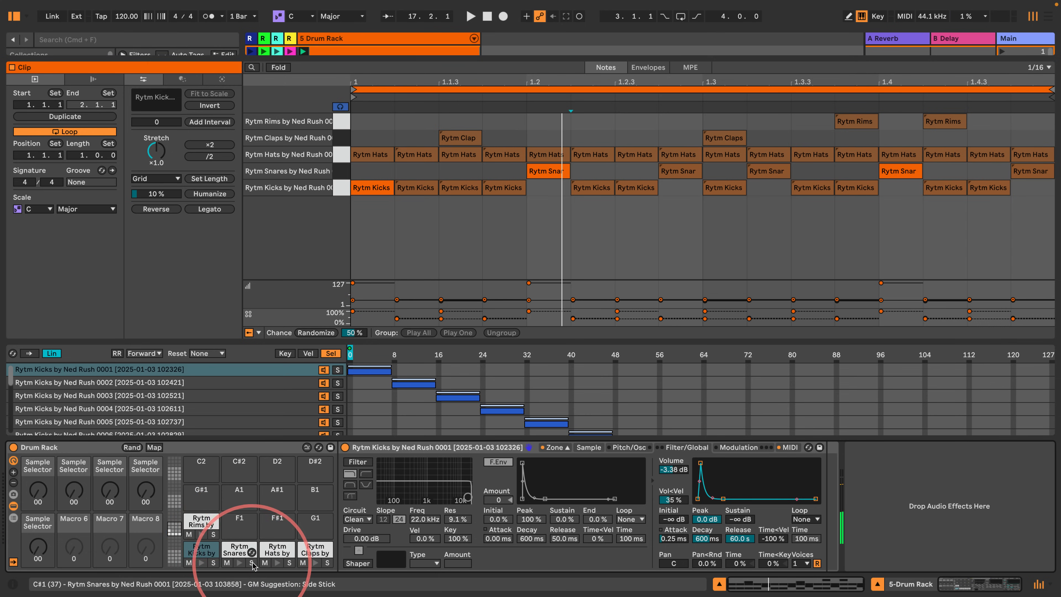
Step: With the snares pad soloed and playing, map its sampler's Velocity to Sample Offset with an amount of -10
left_click(238, 549)
key("space")
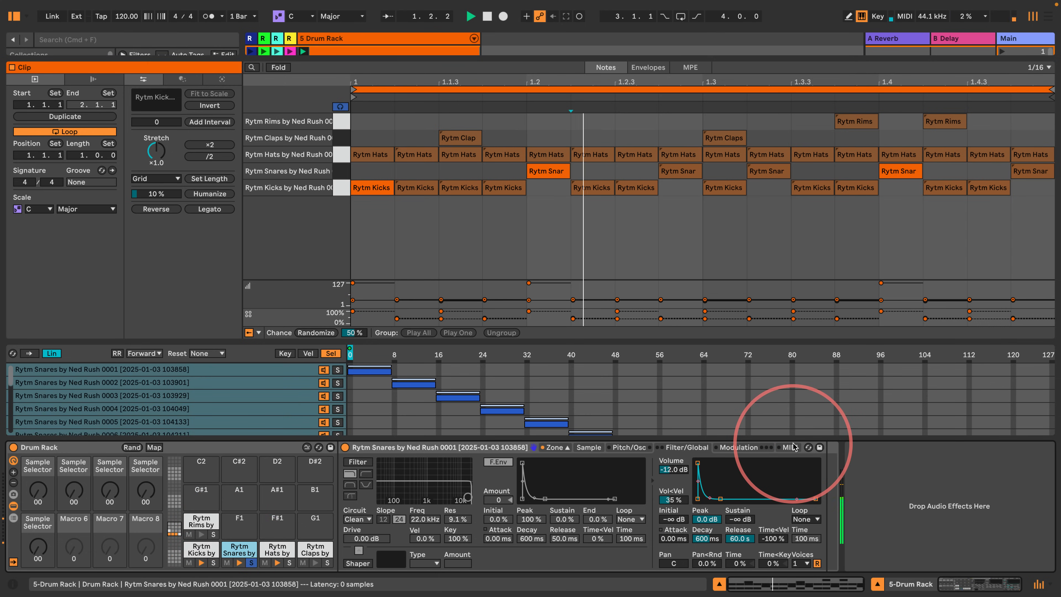
left_click(789, 447)
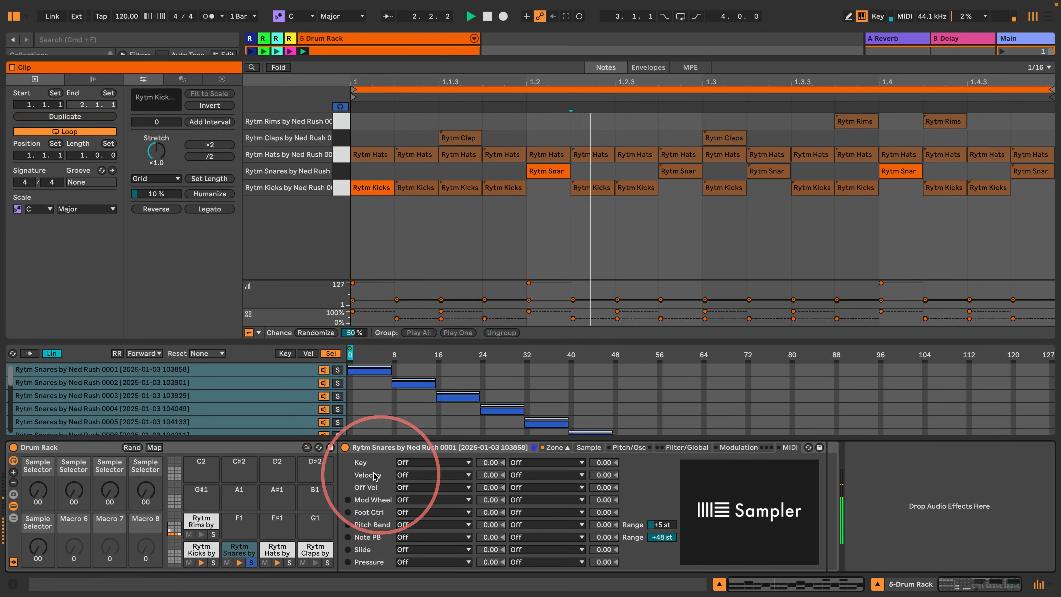
left_click(417, 475)
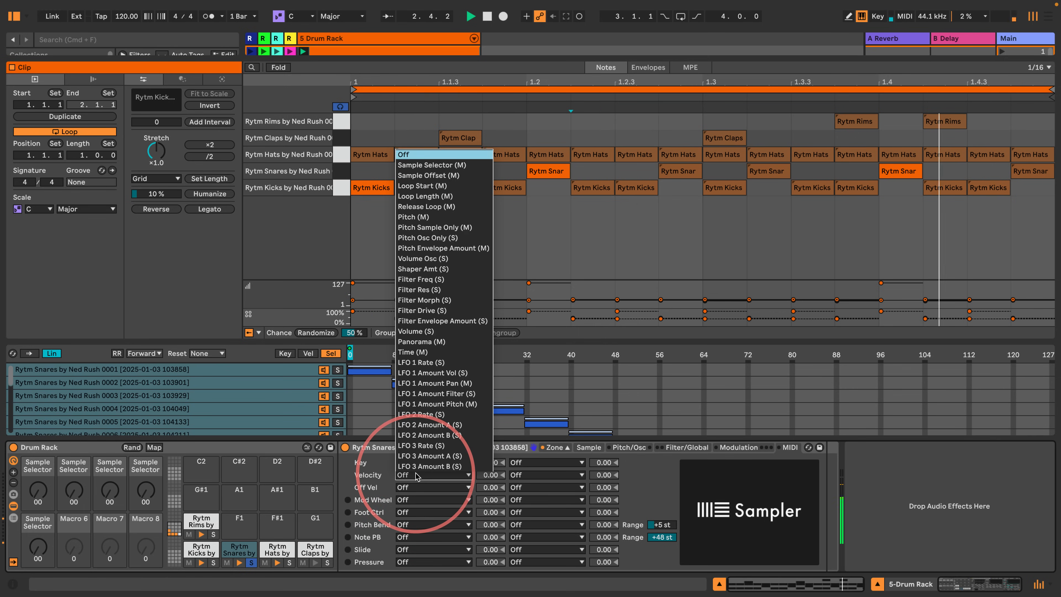
left_click(428, 175)
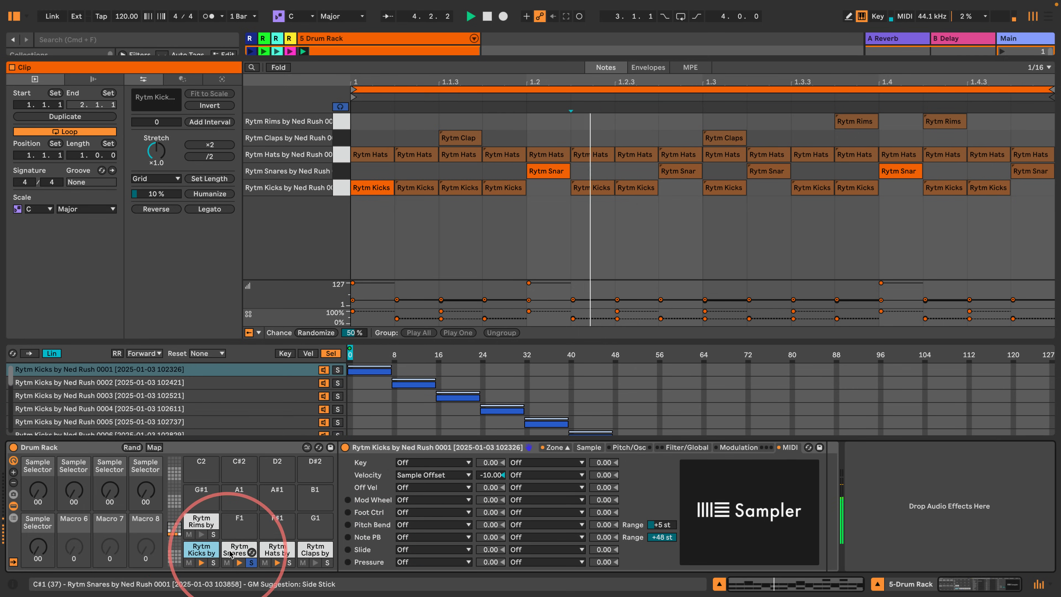
left_click(490, 475)
type("-1")
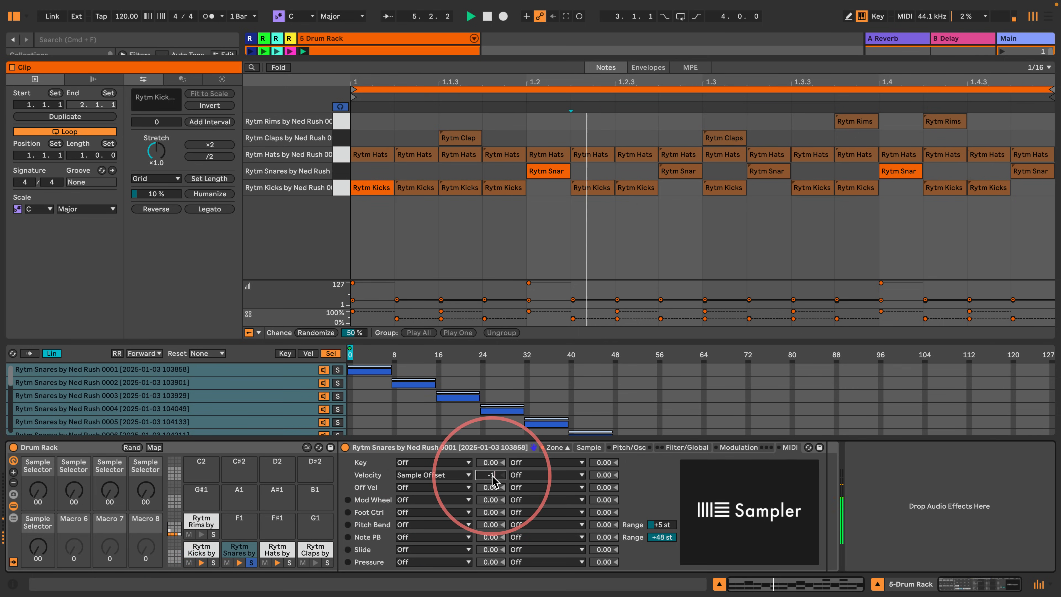
type("0")
key("Return")
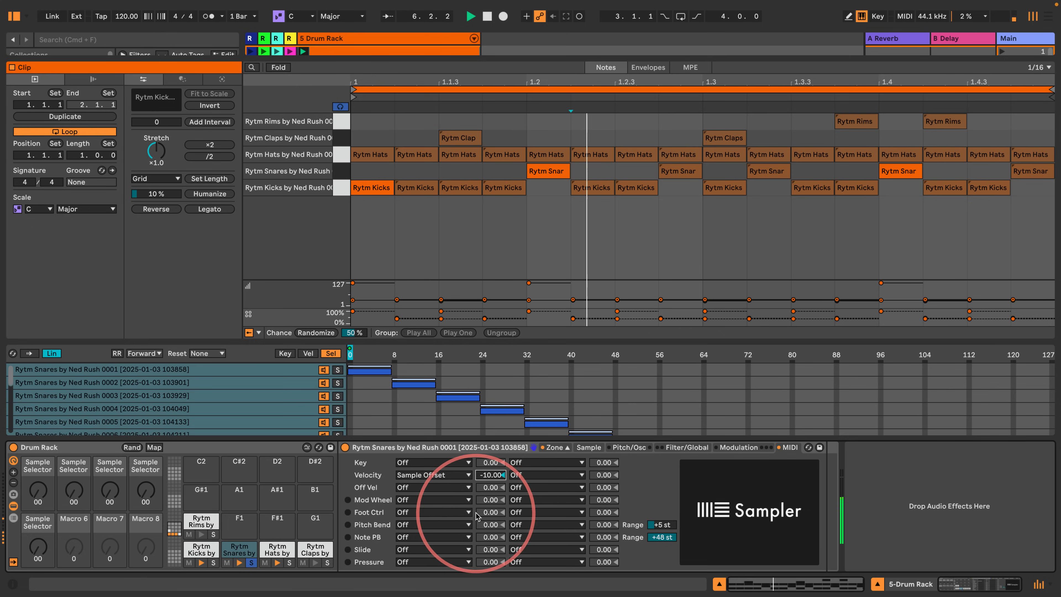
Step: Display the waveform of the first snare sample on its own to check its attack
left_click(588, 447)
left_click(43, 367)
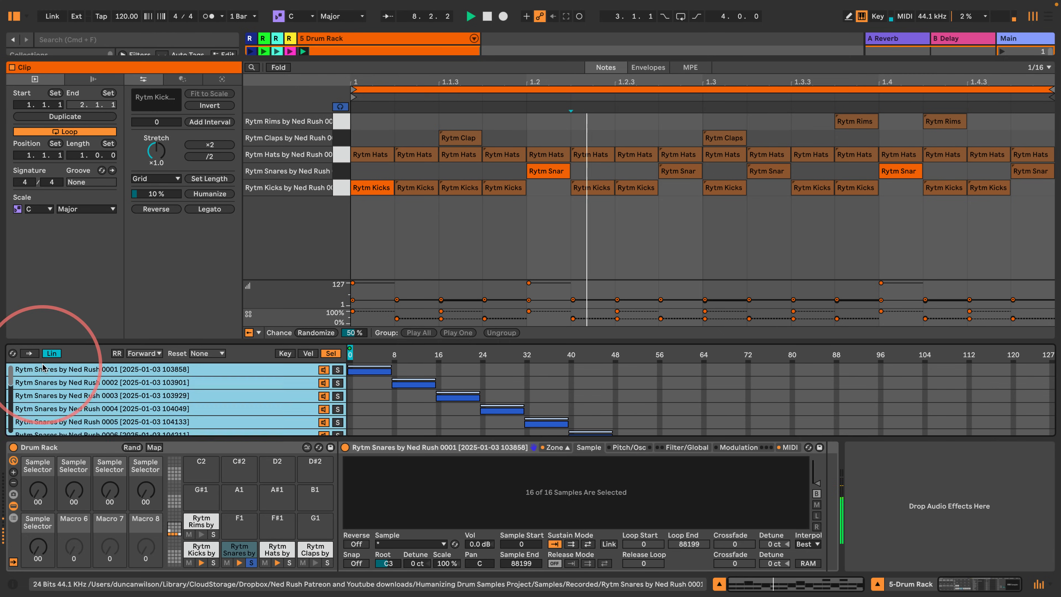
left_click(43, 367)
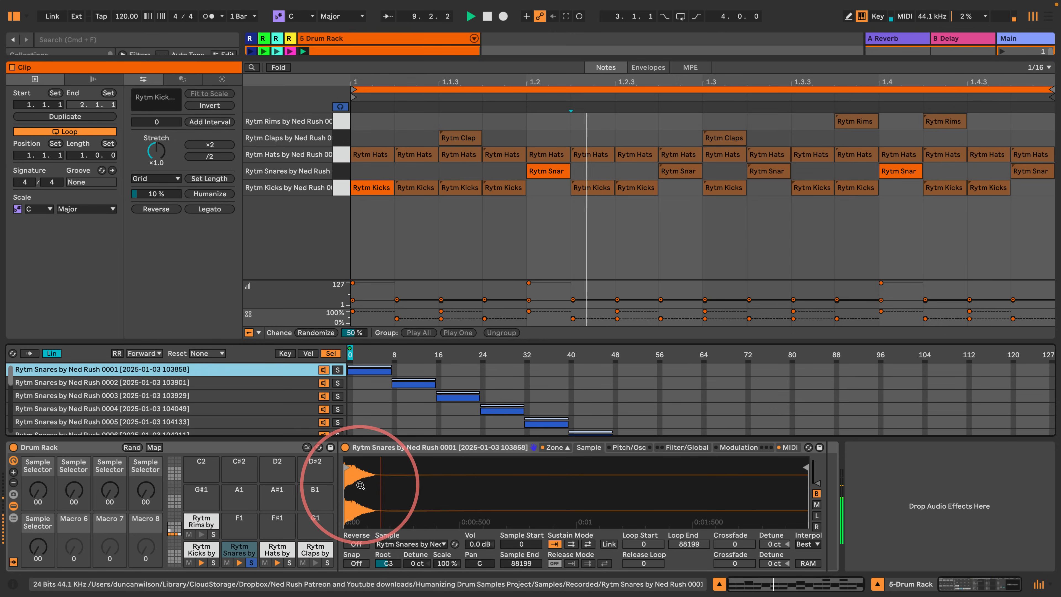
Step: Set the snare sampler's velocity-to-Sample Offset amount to -1 and look at the waveform again
left_click(789, 447)
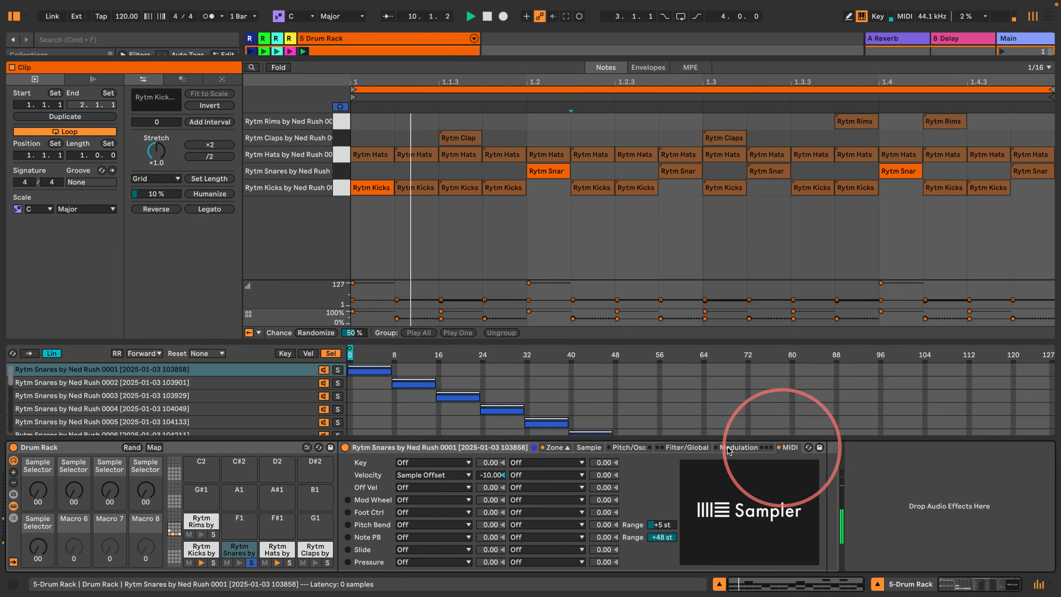
left_click(491, 479)
type("-1")
key("Return")
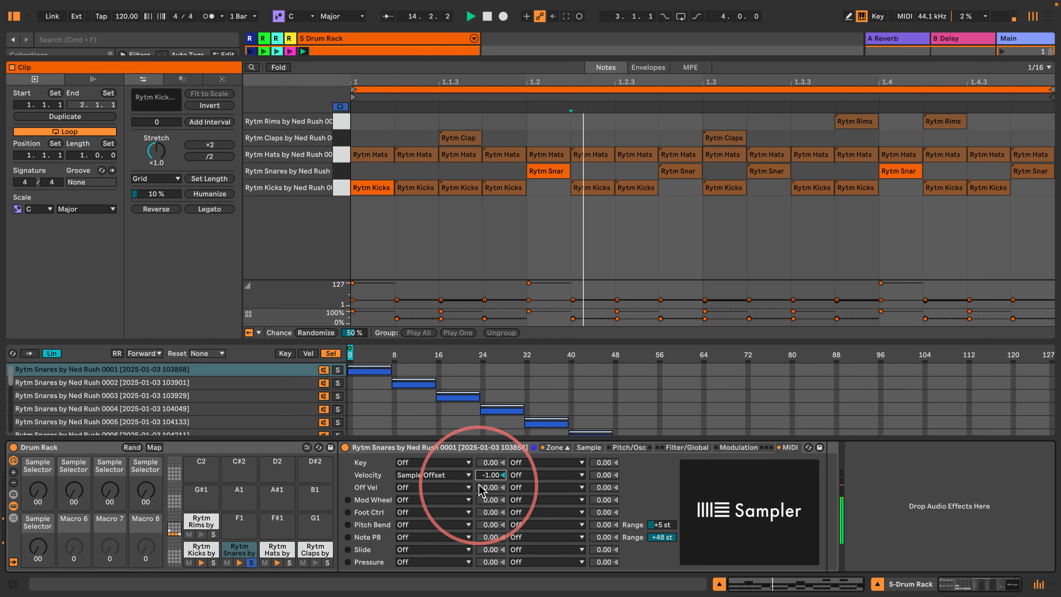
left_click(585, 447)
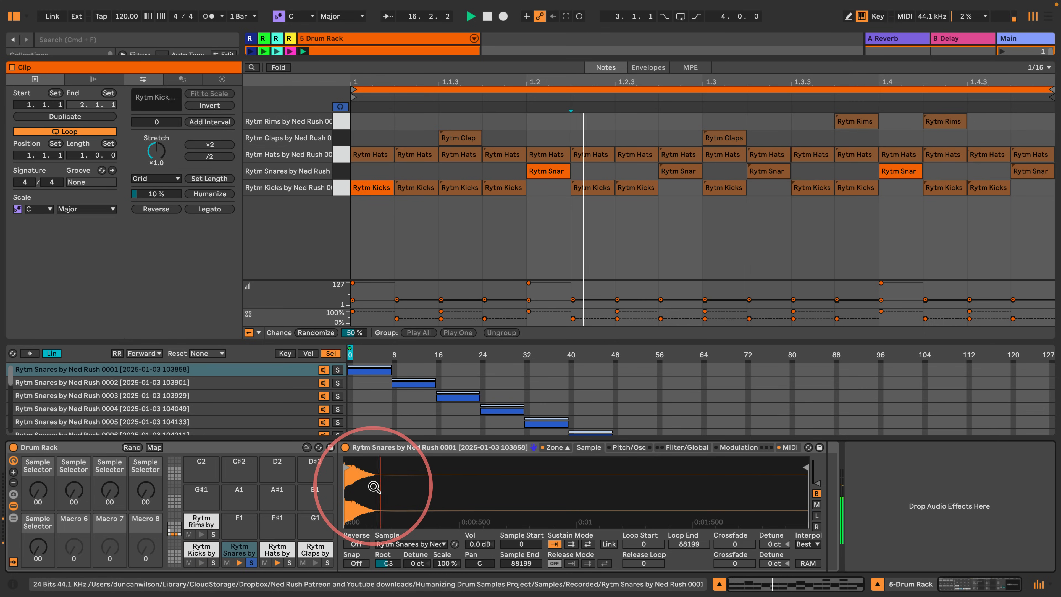
Step: Map Velocity to Sample Offset with an amount of -10 on the soloed hats sampler and display the first hat sample's waveform
left_click(274, 551)
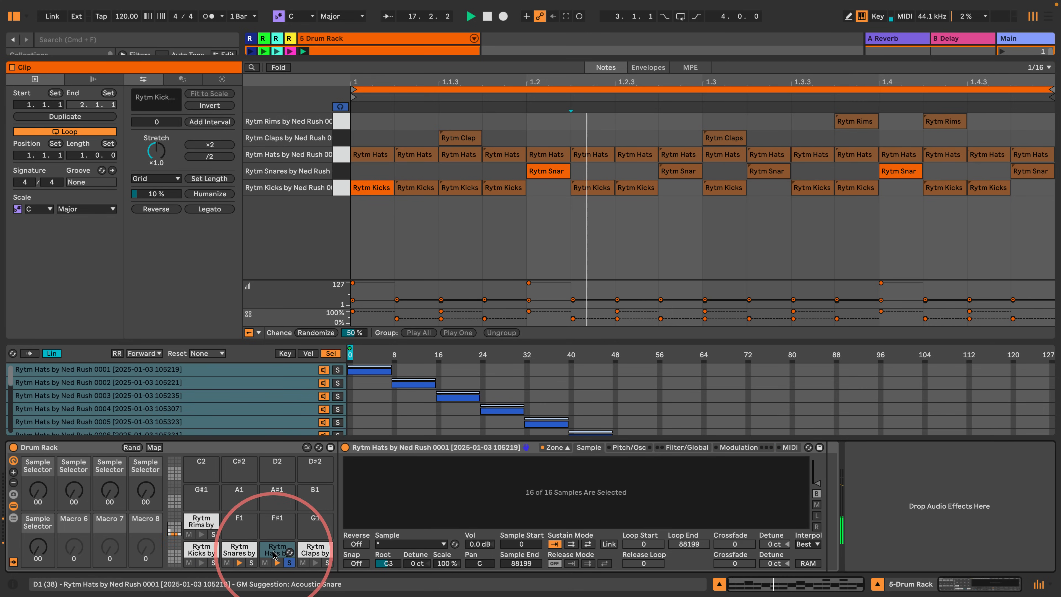
left_click(789, 447)
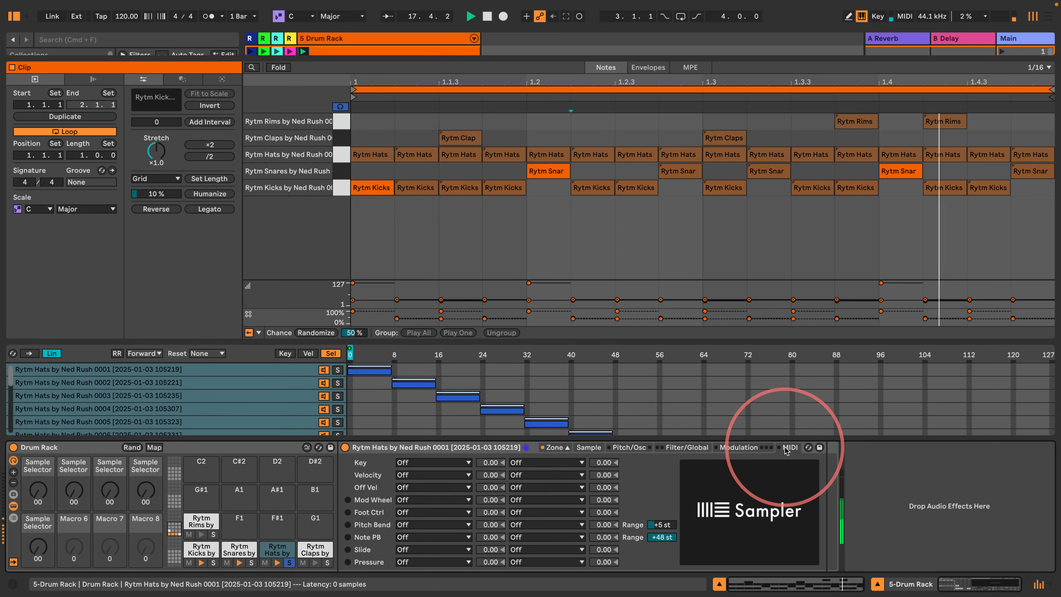
left_click(426, 475)
left_click(430, 172)
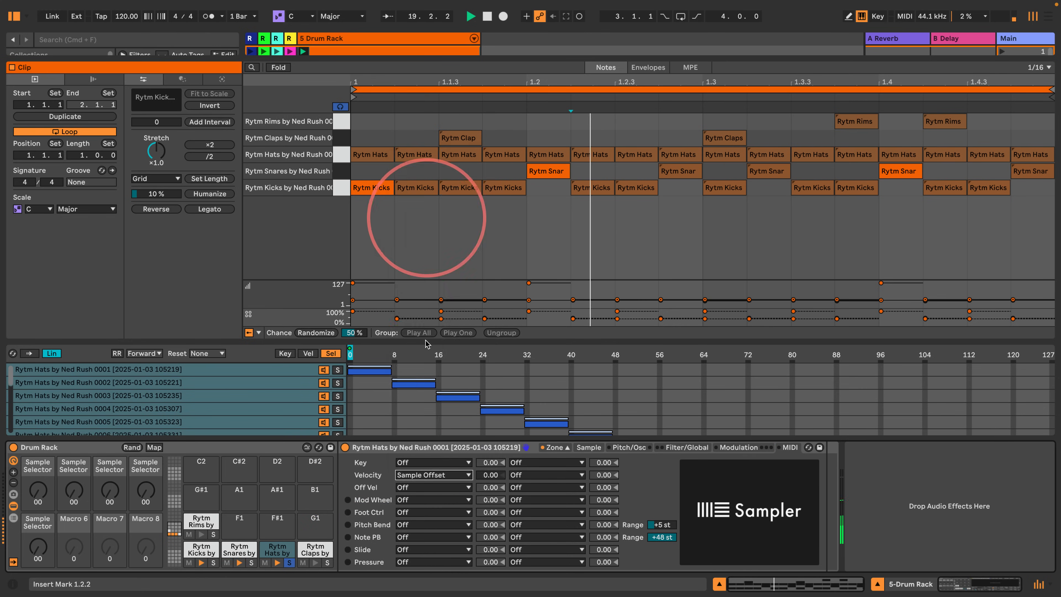
type("-10")
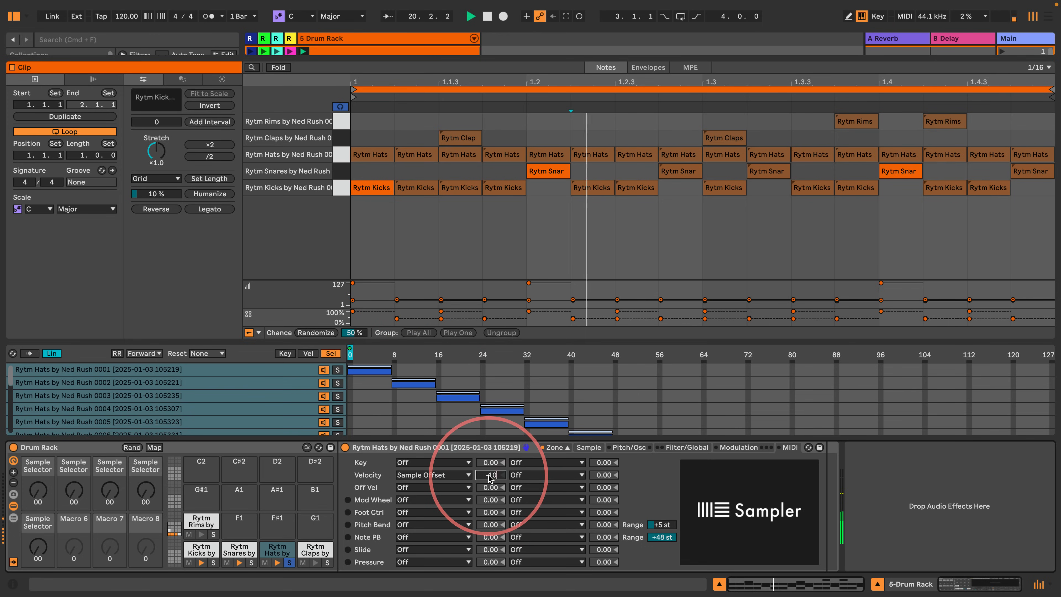
left_click(588, 447)
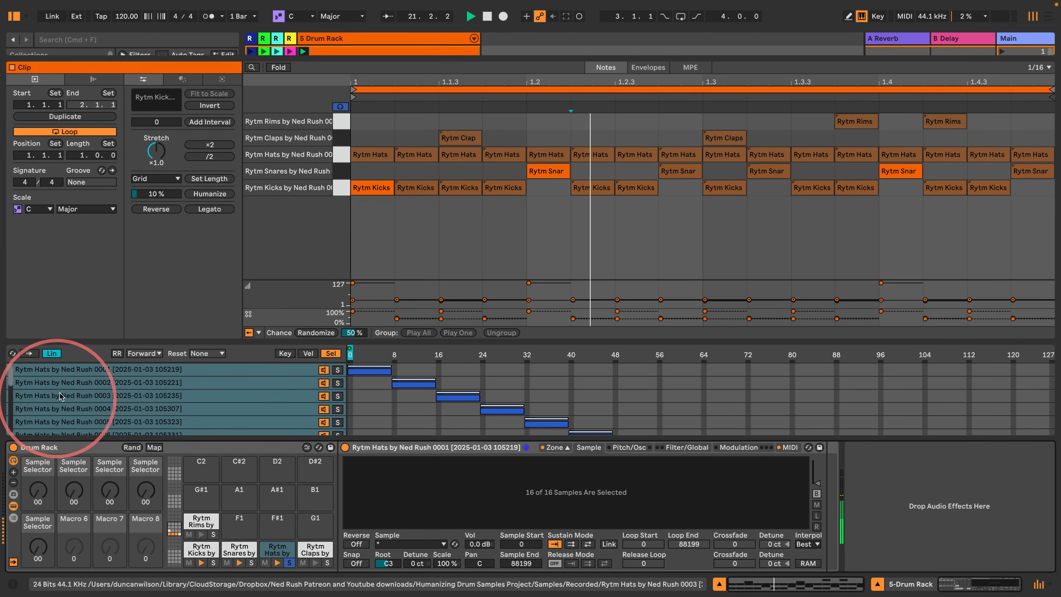
left_click(86, 370)
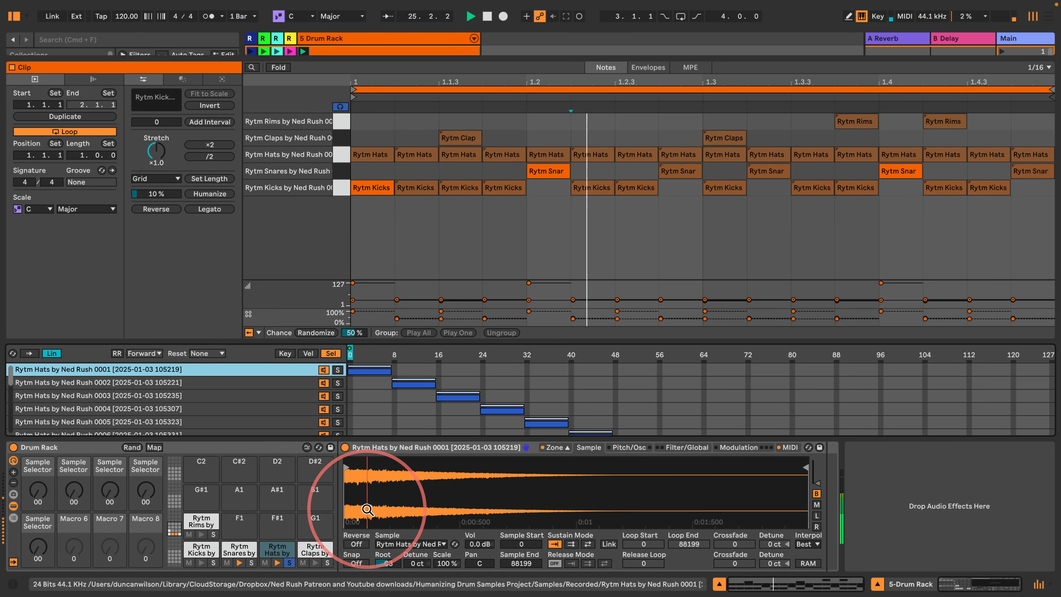
Step: Enlarge the clip's velocity lane and set all hat notes to velocity 5 with a deviation of +122
left_click(342, 154)
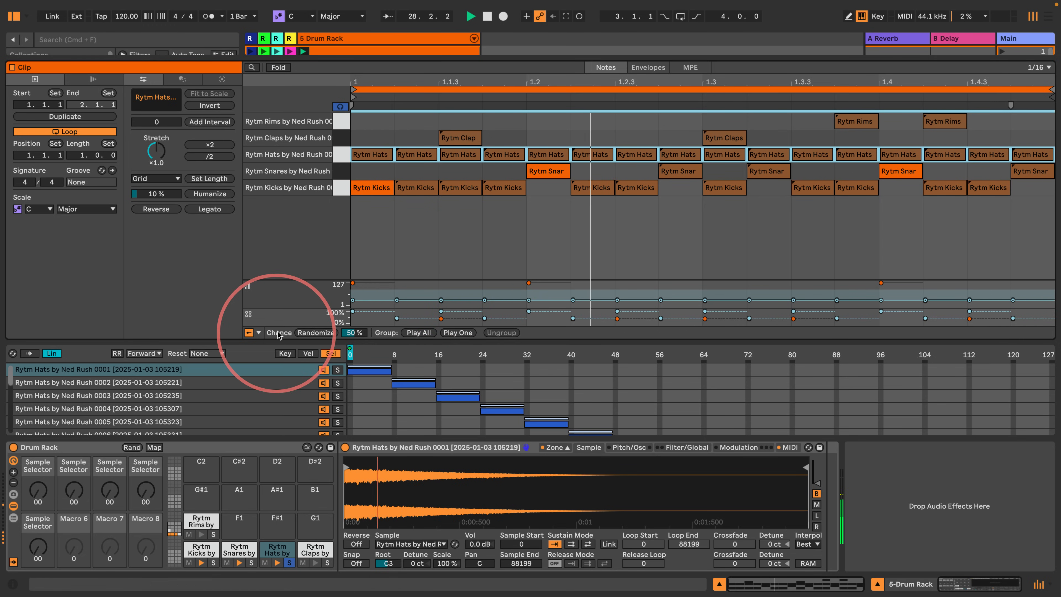
left_click(258, 333)
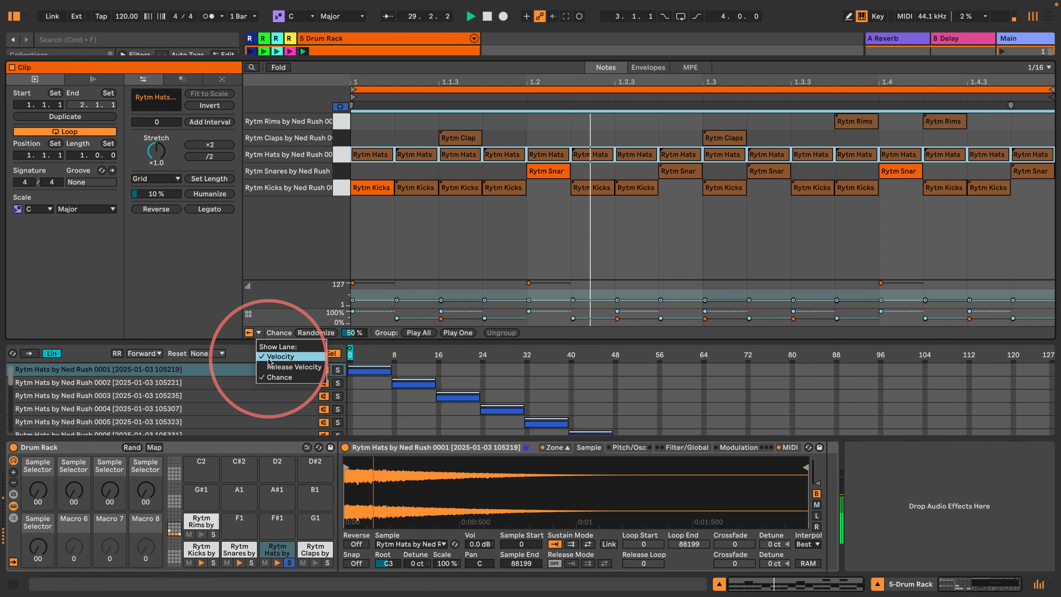
left_click(324, 281)
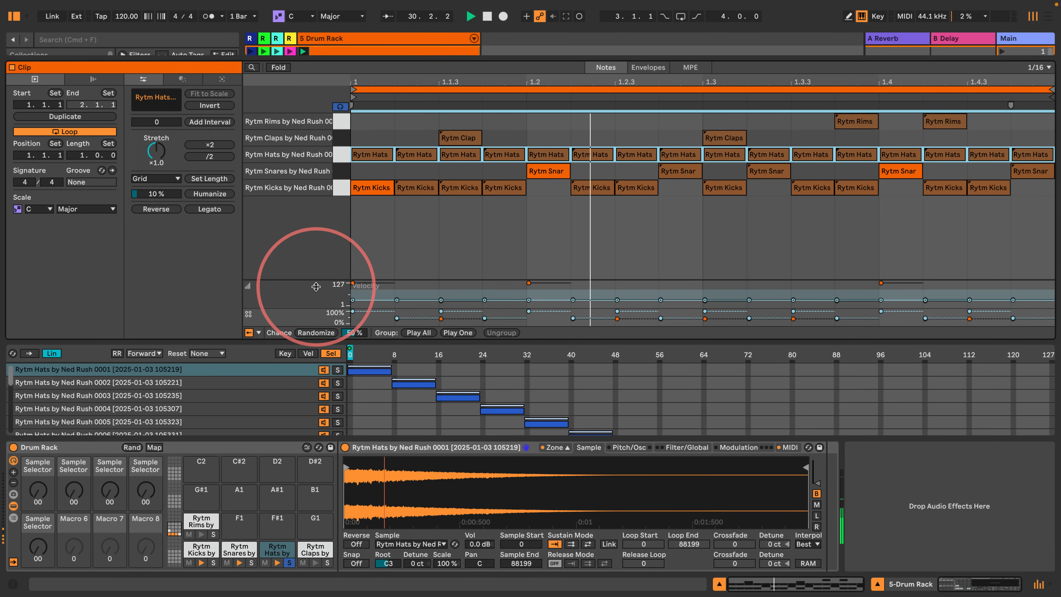
left_click_drag(316, 286, 315, 229)
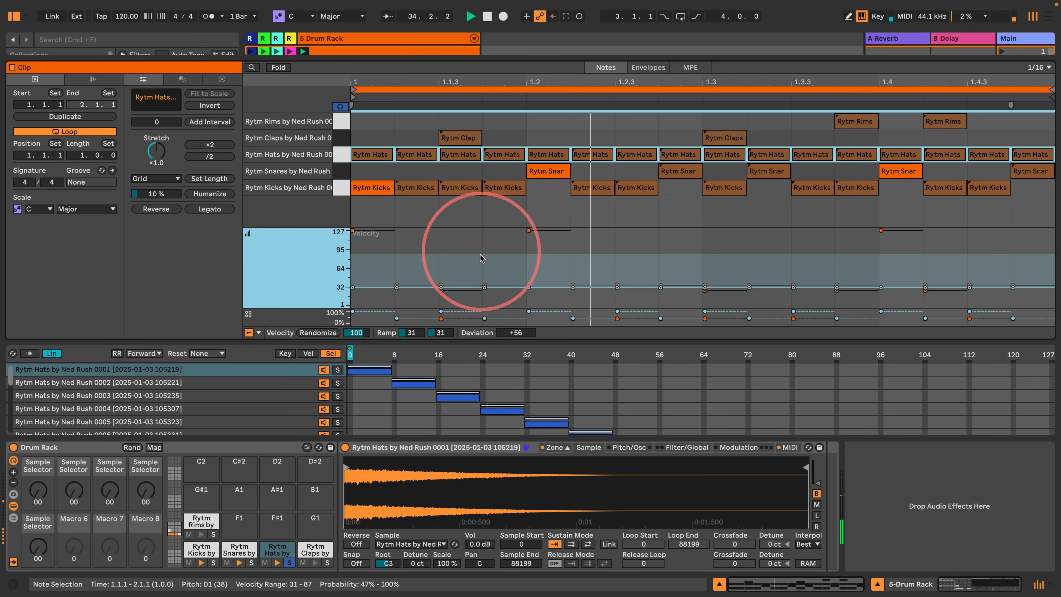
left_click_drag(508, 331, 507, 314)
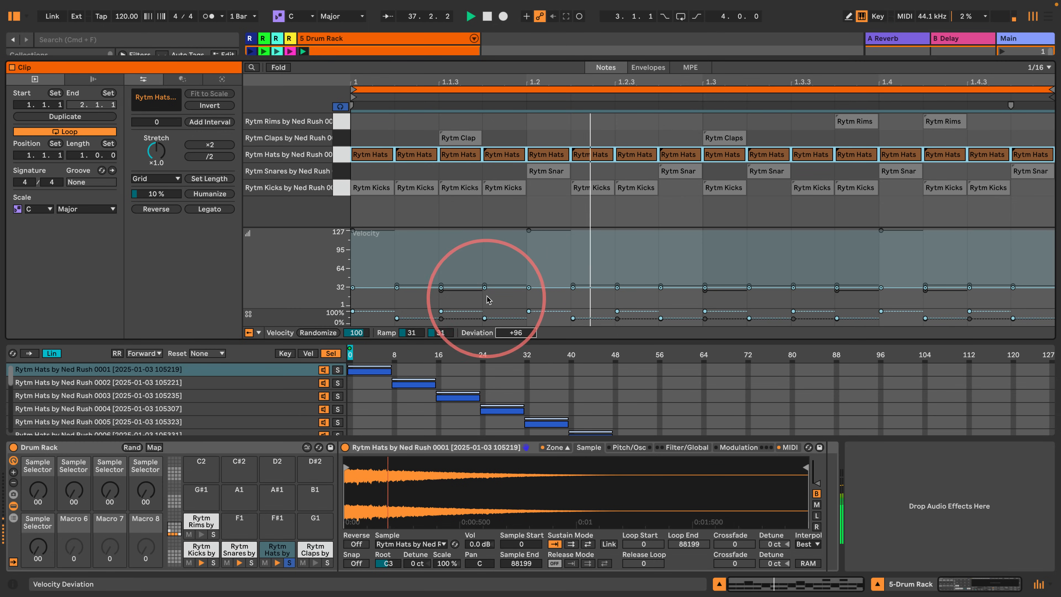
mouse_move(484, 288)
left_mouse_down()
mouse_move(505, 328)
mouse_move(505, 317)
left_mouse_up()
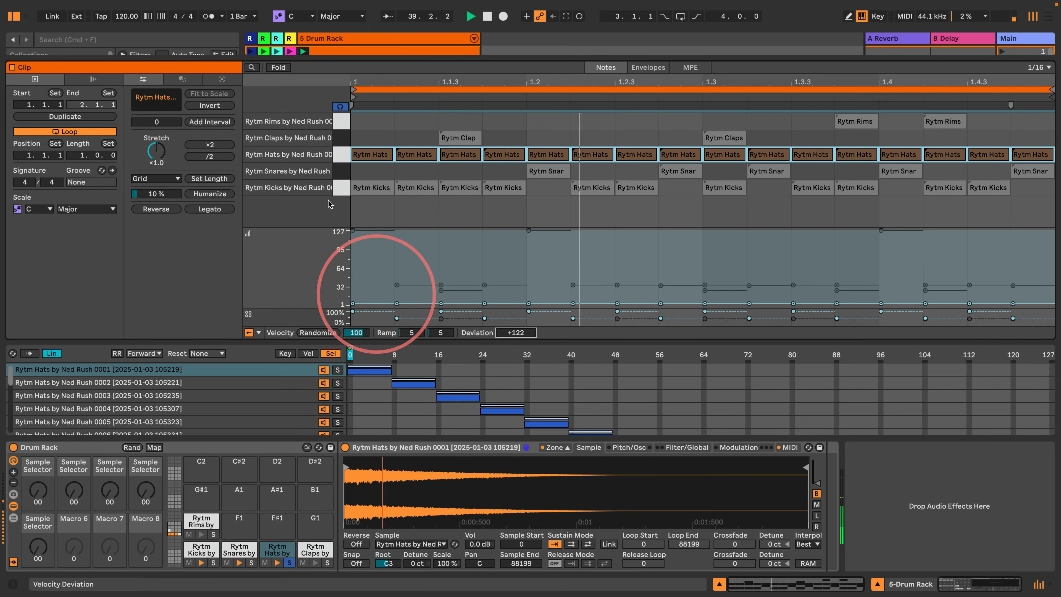
left_click(339, 174)
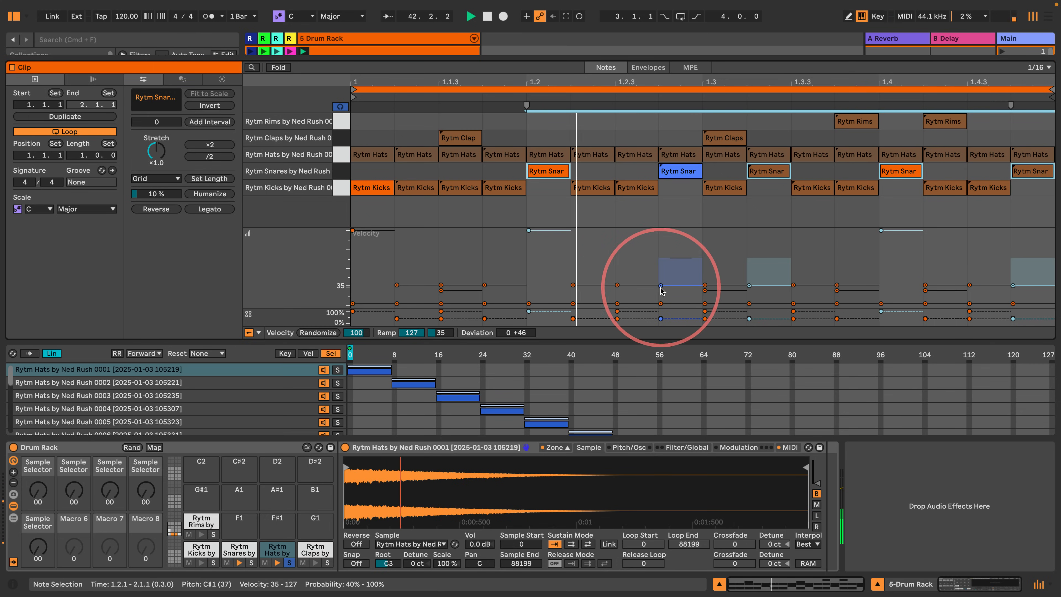
left_click_drag(661, 286, 660, 292)
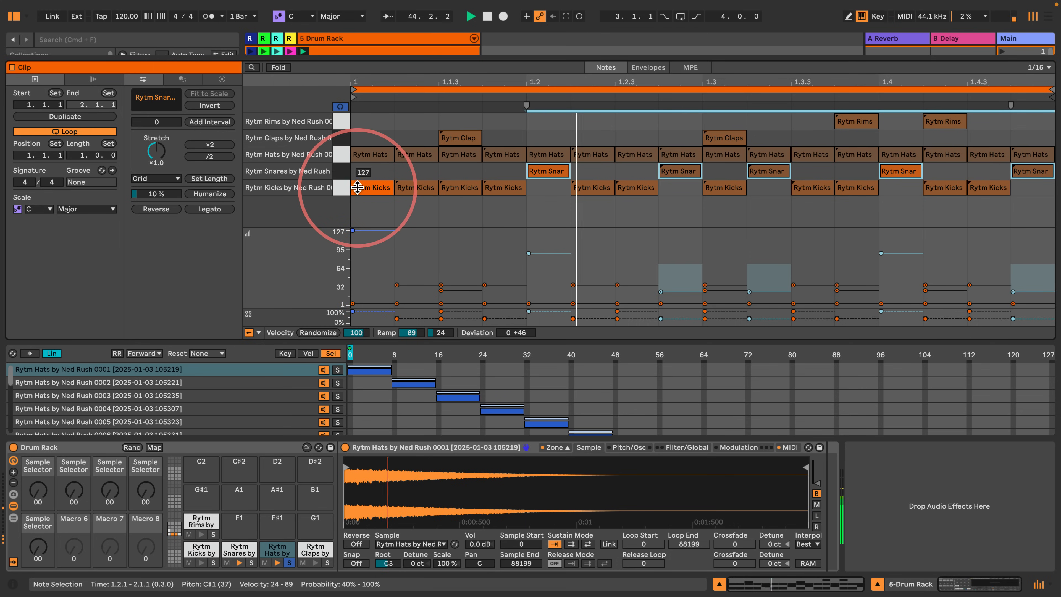
key("super+z")
Step: Set only the three quieter, unaccented snare notes to velocity 14 with a deviation of +98
left_click_drag(640, 169, 824, 171)
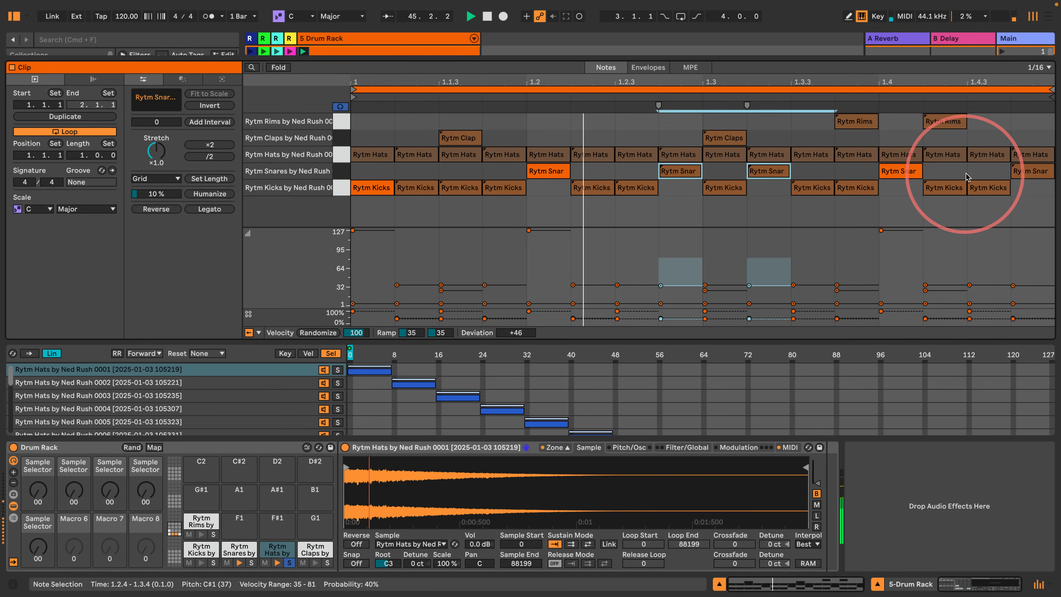
left_click(1019, 171, "shift")
left_click_drag(660, 286, 660, 295)
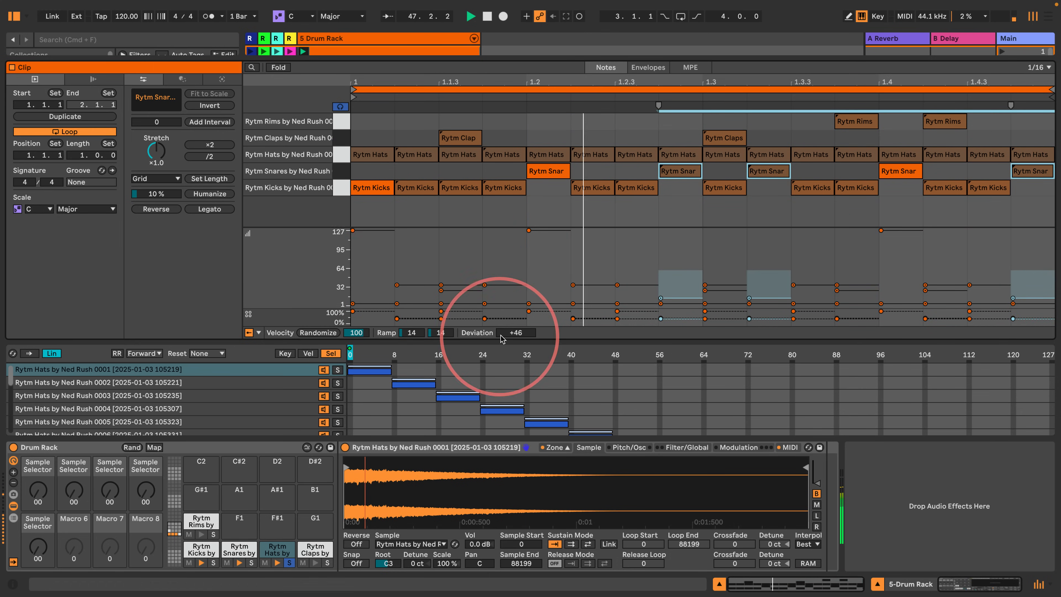
left_click_drag(498, 331, 501, 334)
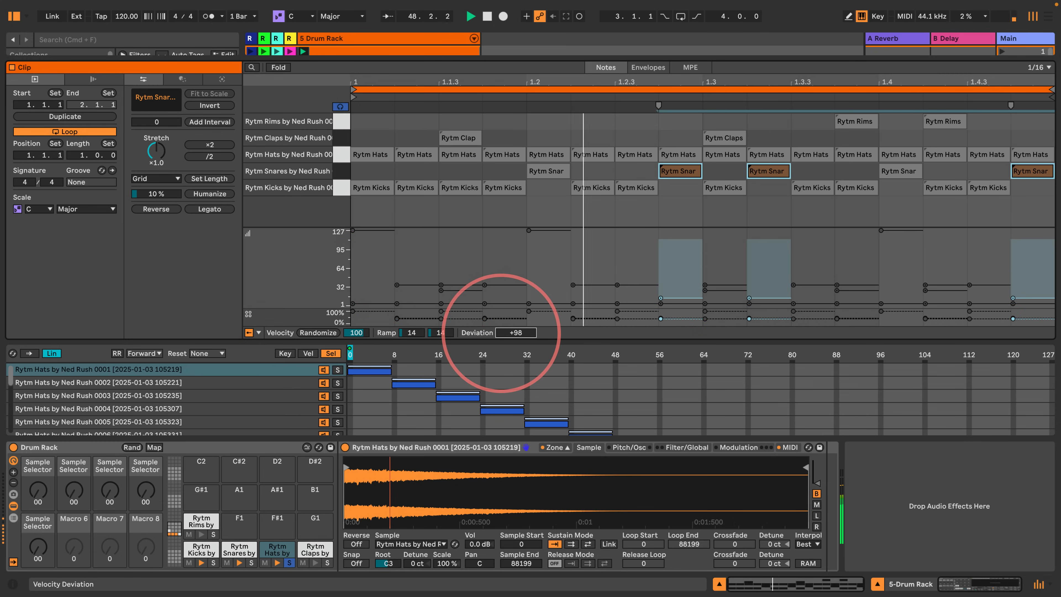
Step: Set all clap and rim notes to velocity 11 with a deviation of +116
left_click_drag(362, 136, 1017, 101)
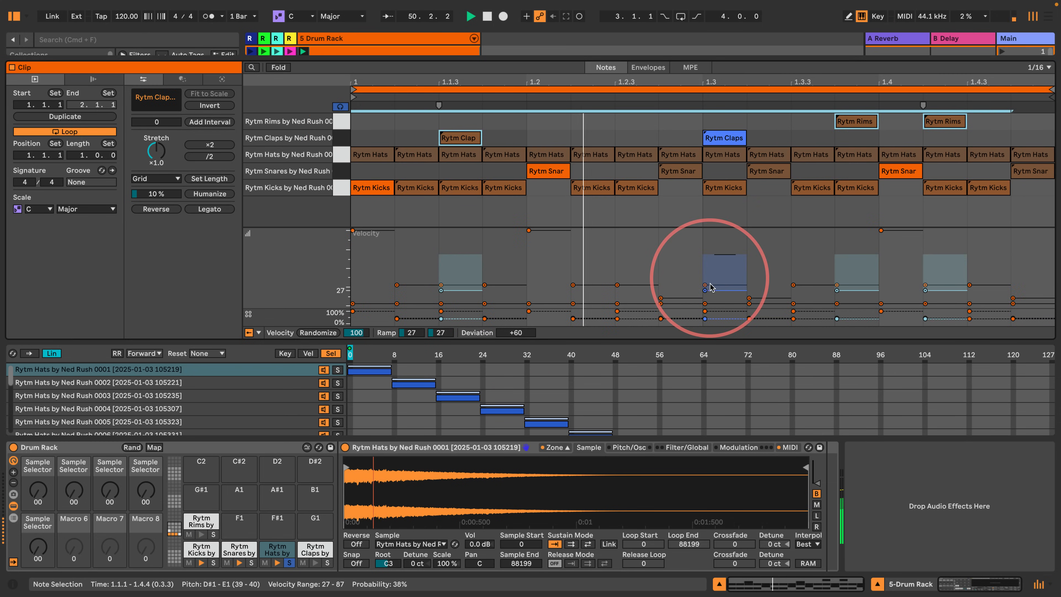
mouse_move(704, 289)
left_mouse_down()
mouse_move(704, 300)
mouse_move(703, 288)
left_mouse_up()
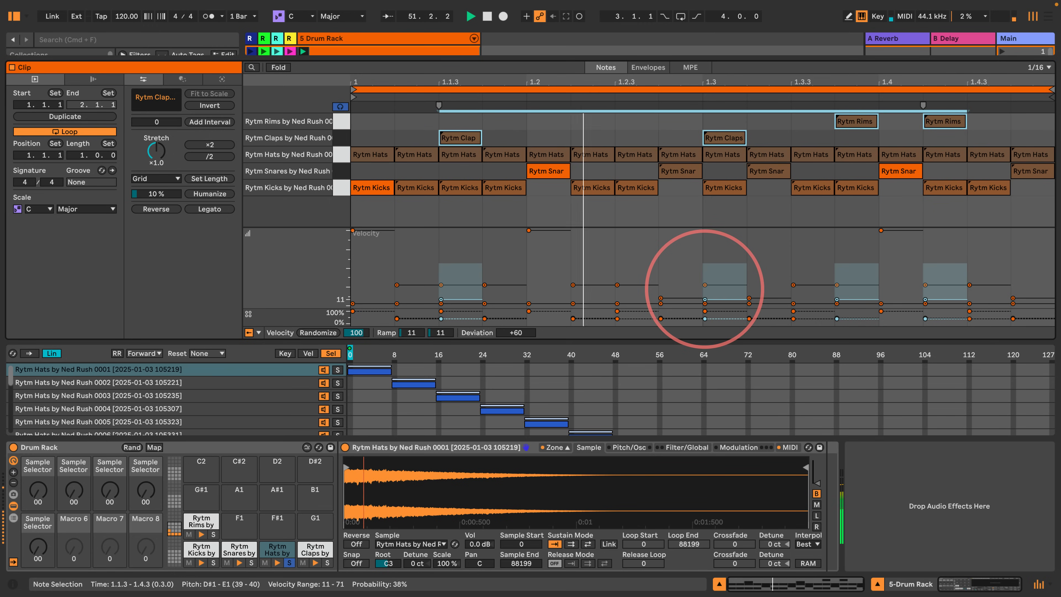
left_click_drag(503, 331, 504, 330)
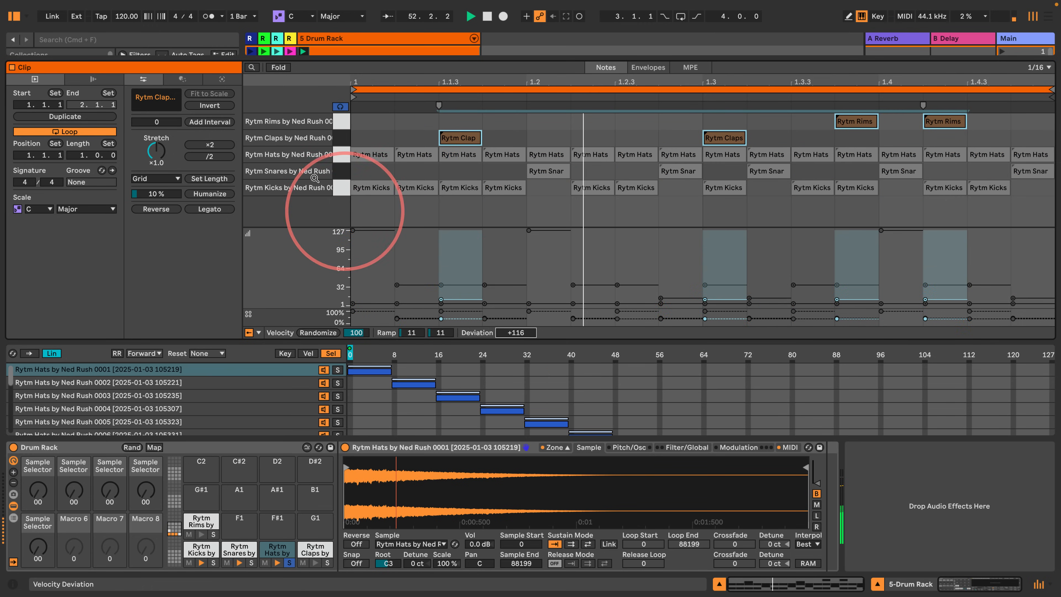
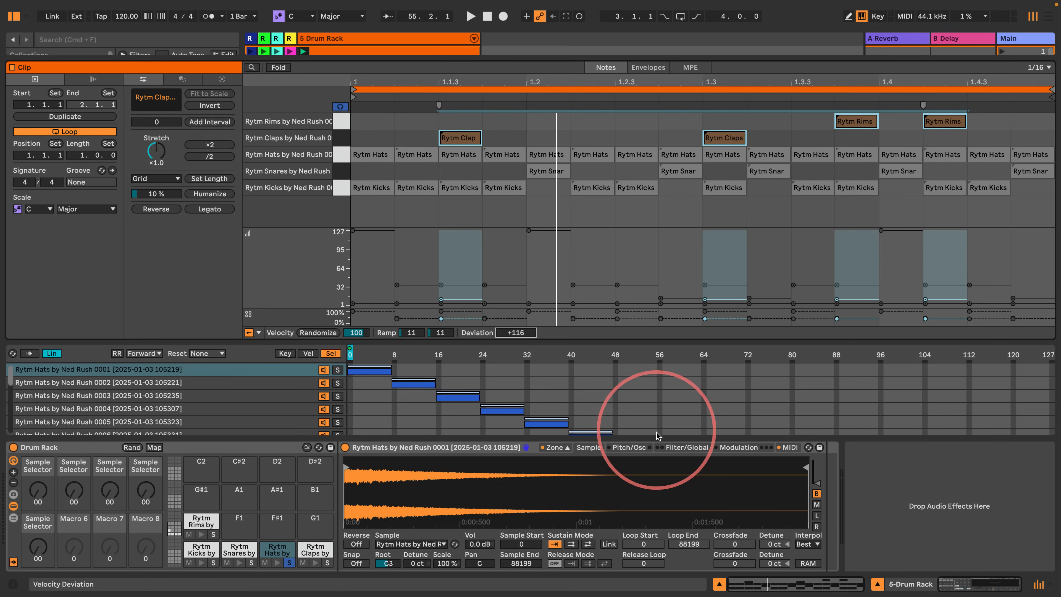
Step: Solo the claps and map Velocity to Sample Offset with an amount of -2 in their sampler
left_click(737, 451)
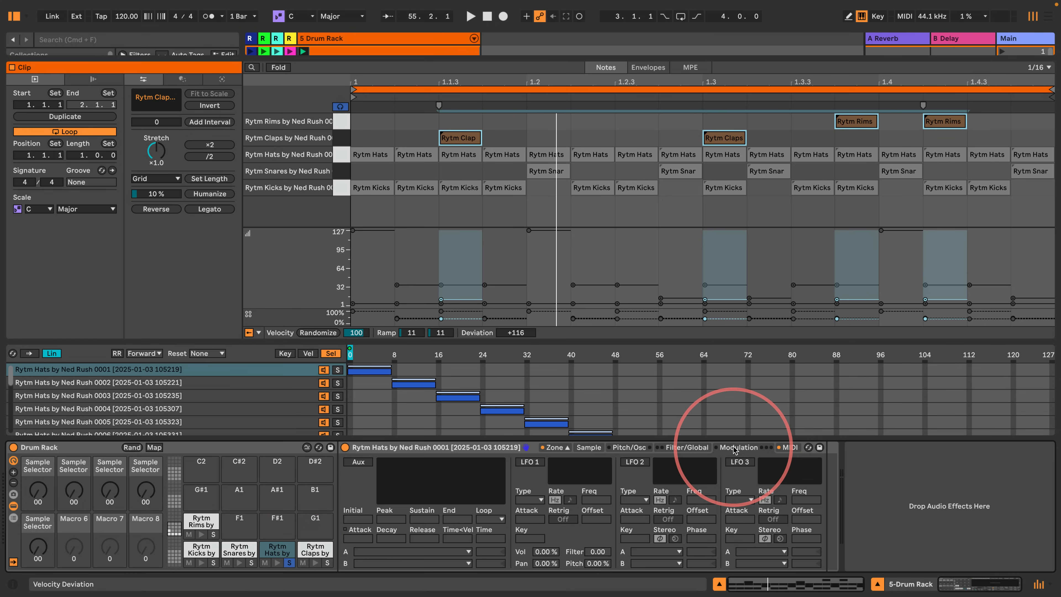
left_click(684, 451)
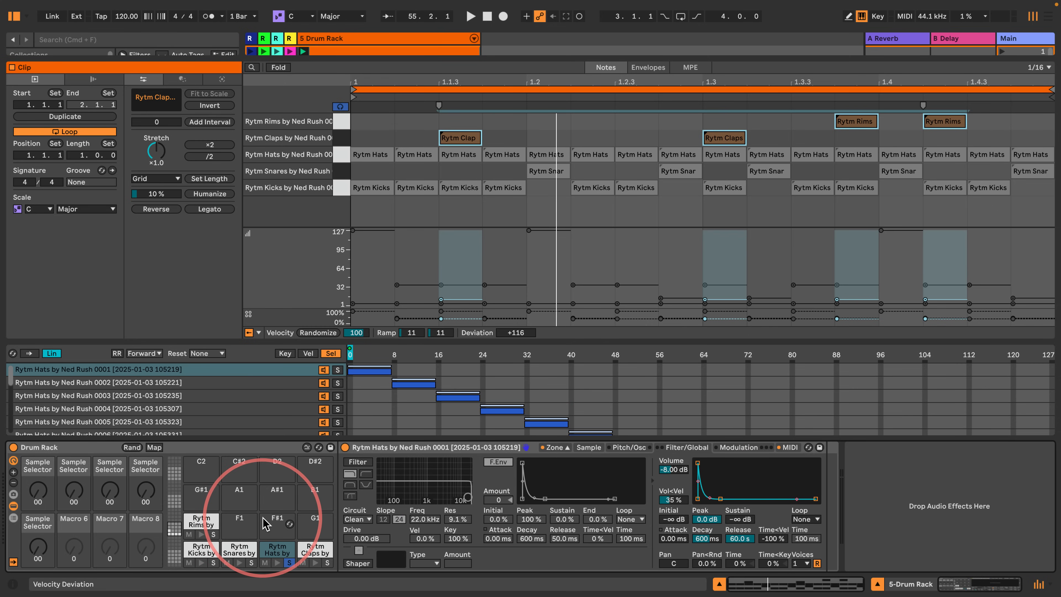
left_click(325, 562)
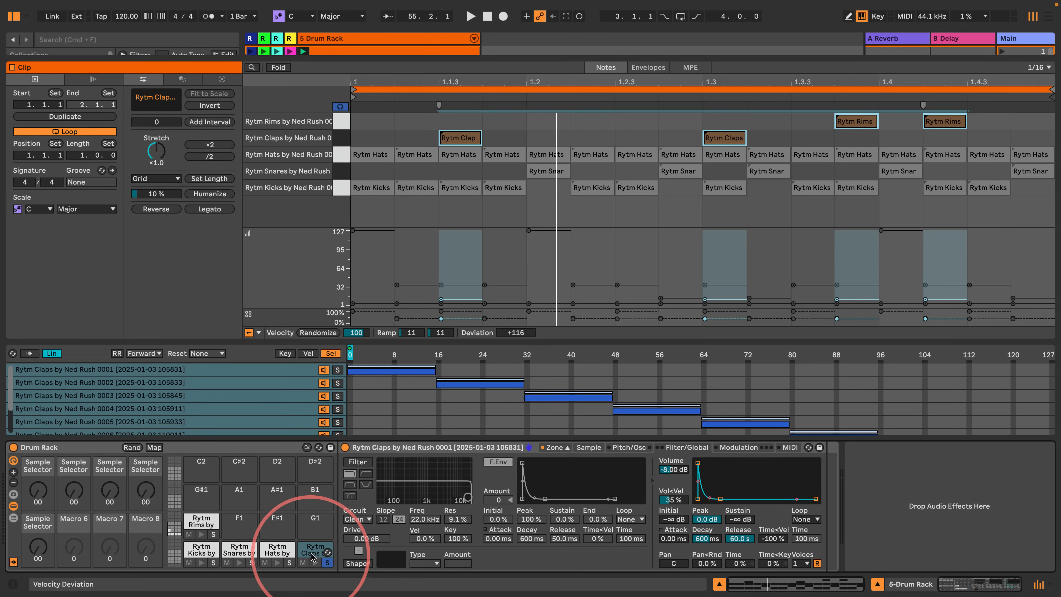
key("space")
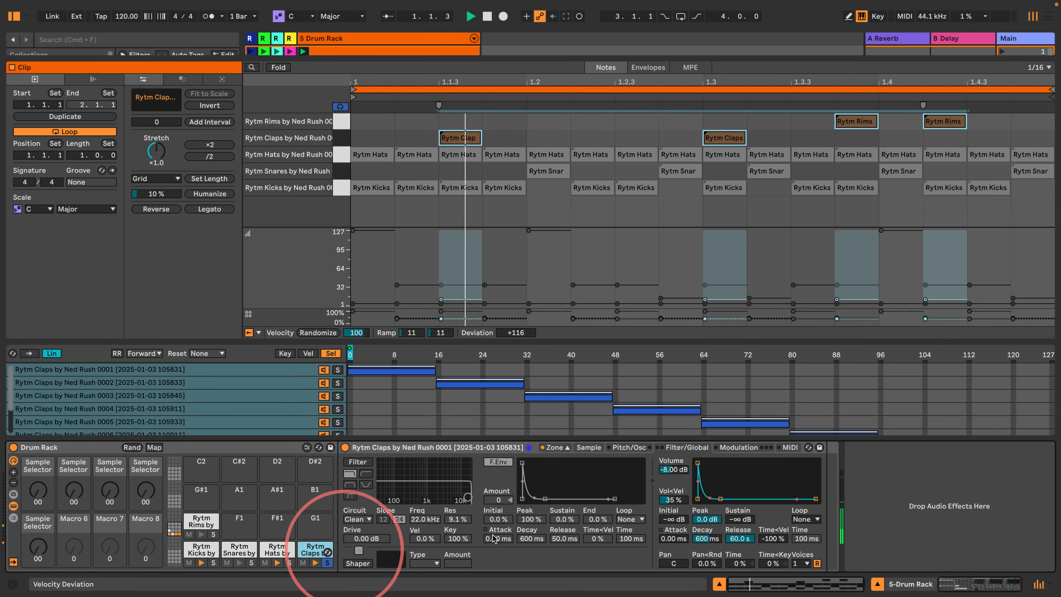
left_click(788, 449)
left_click(411, 475)
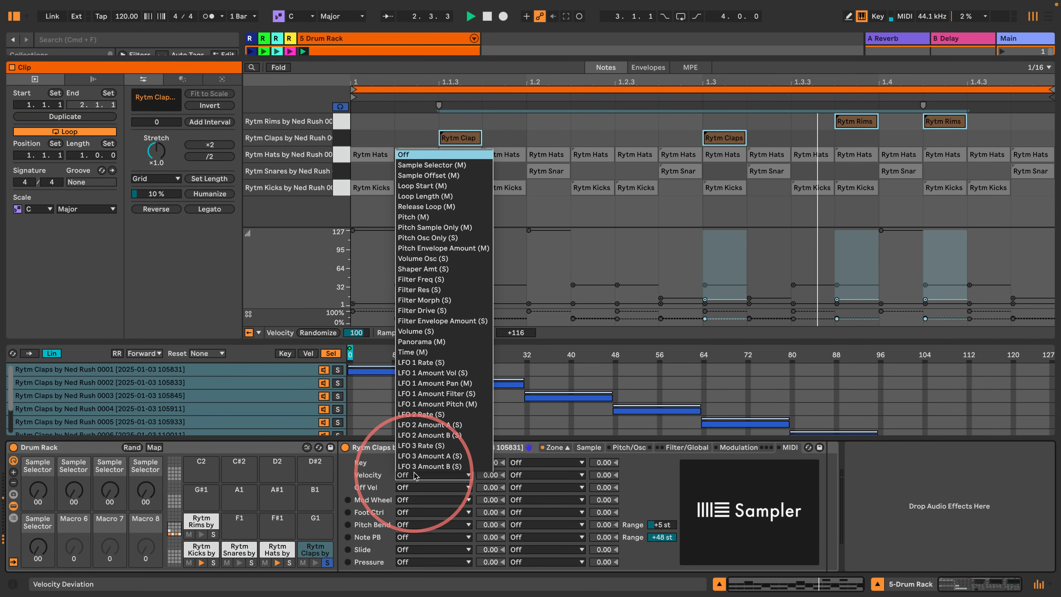
left_click(428, 175)
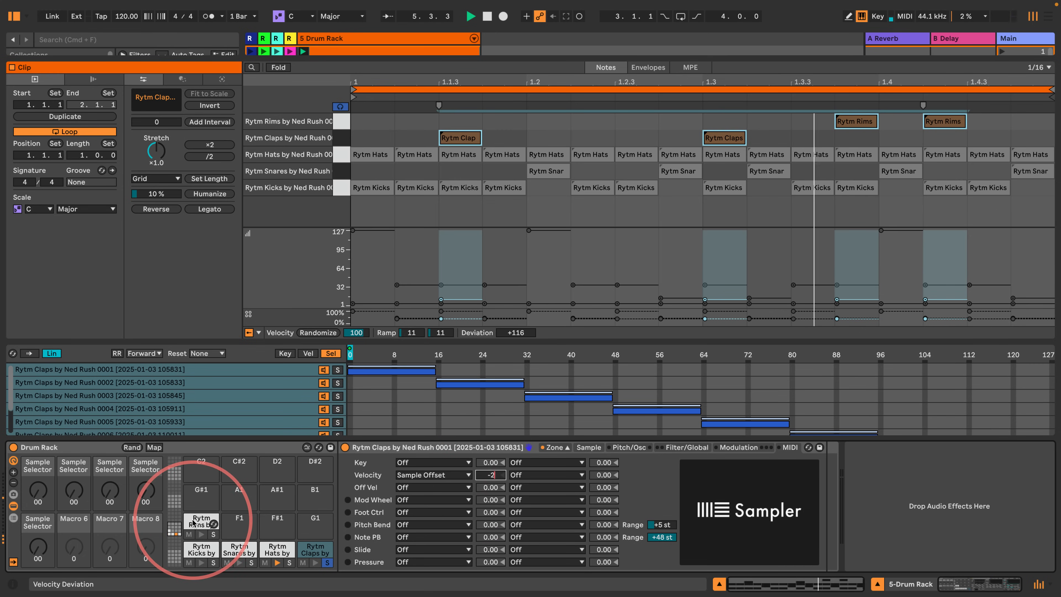
Step: Map Velocity to Sample Offset with an amount of -2 in the rims sampler
left_click(201, 522)
left_click(431, 471)
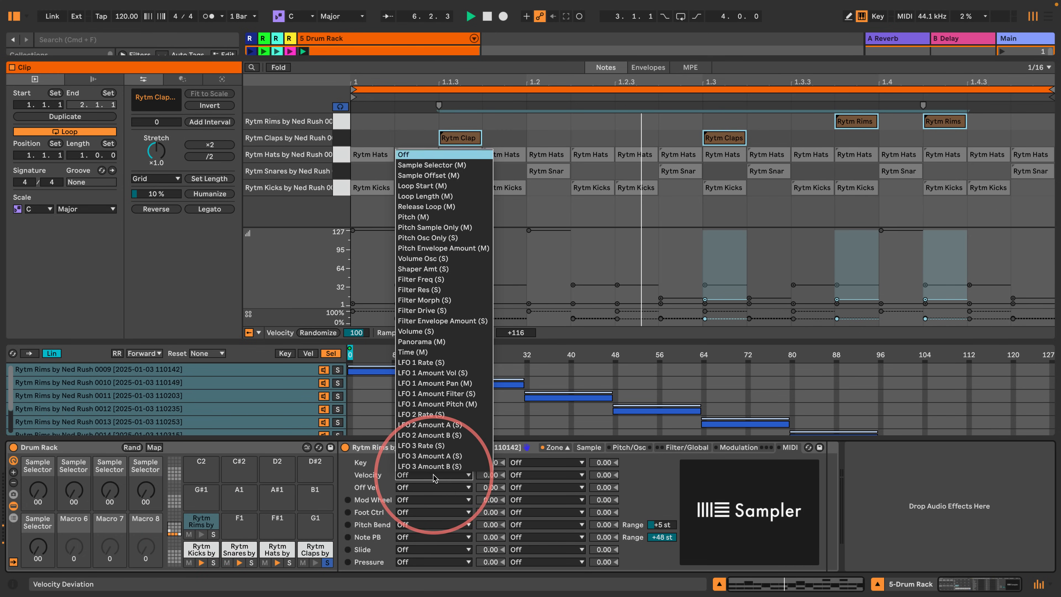
left_click(422, 184)
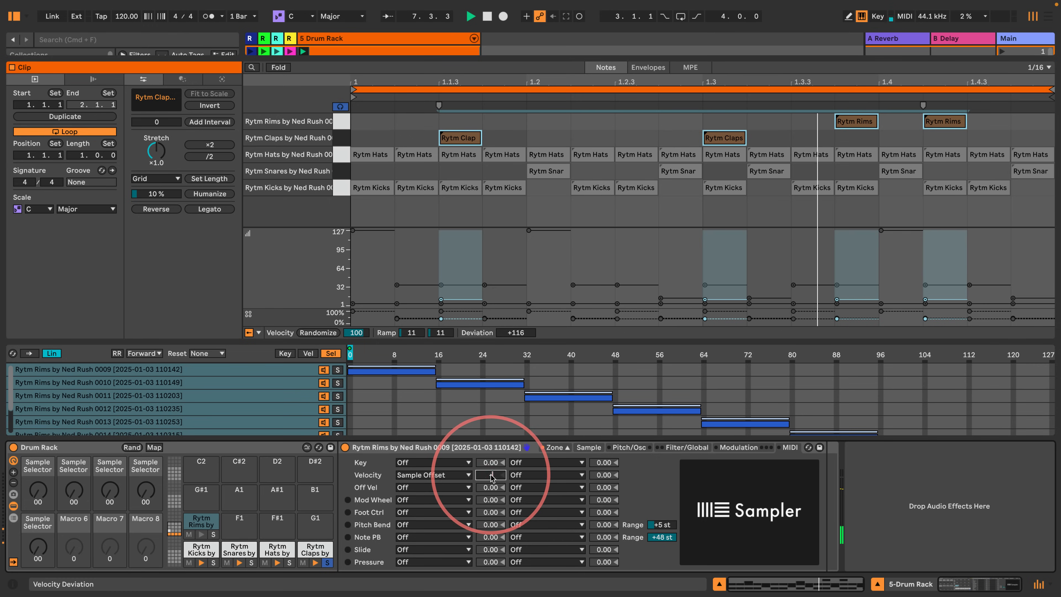
type("-2")
key("Return")
key("space")
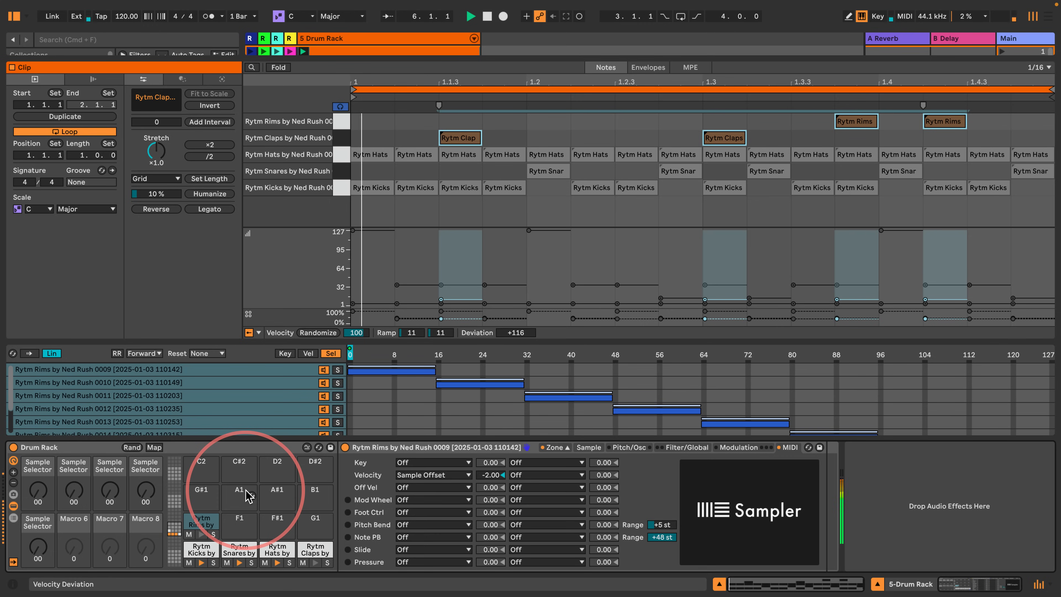
left_click(396, 121)
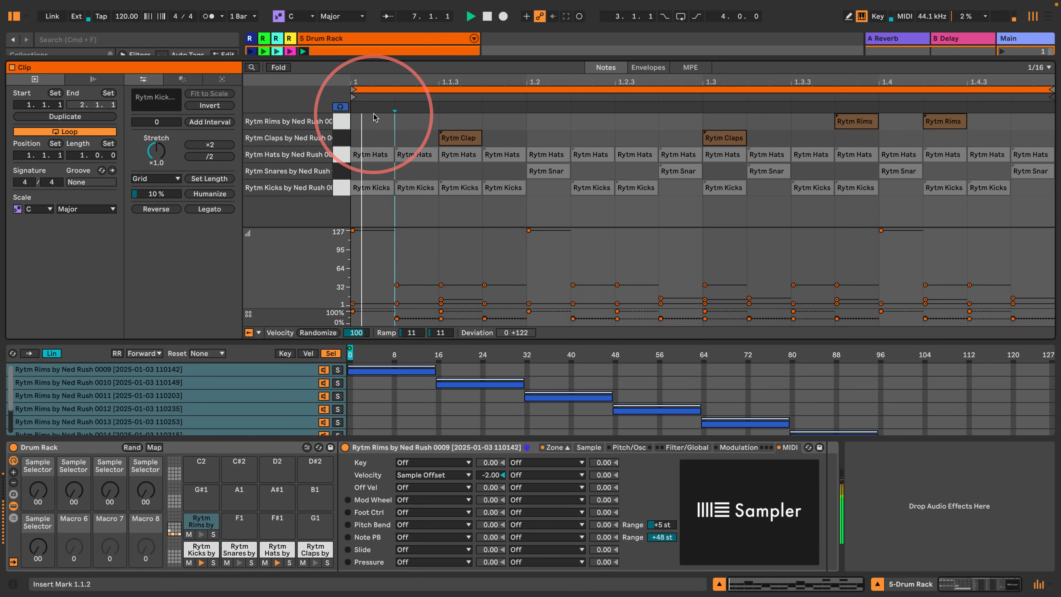
key("super+a")
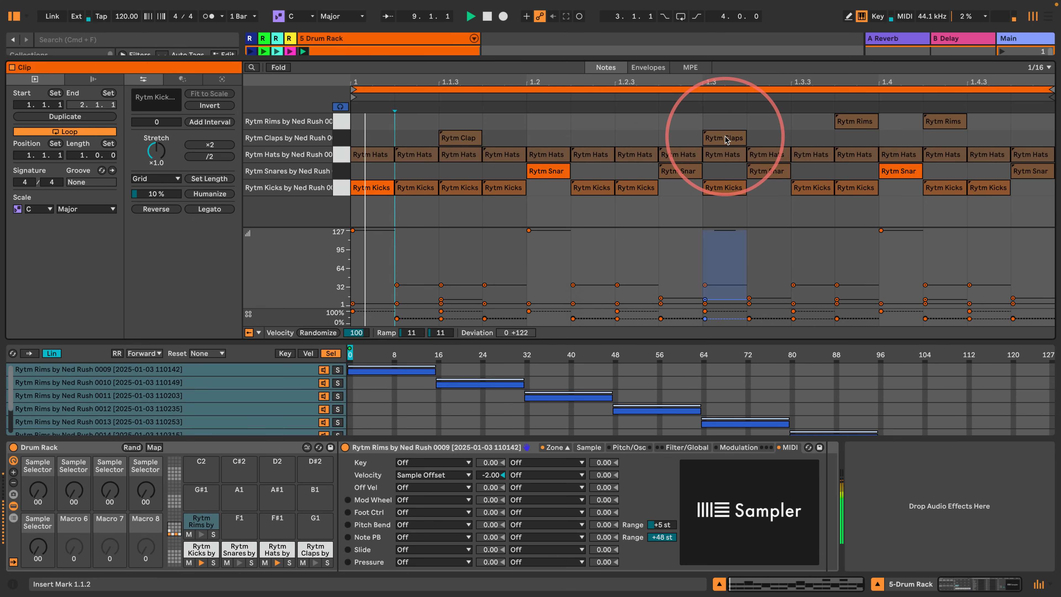
mouse_move(725, 139)
left_mouse_down()
mouse_move(671, 139)
mouse_move(715, 136)
left_mouse_up()
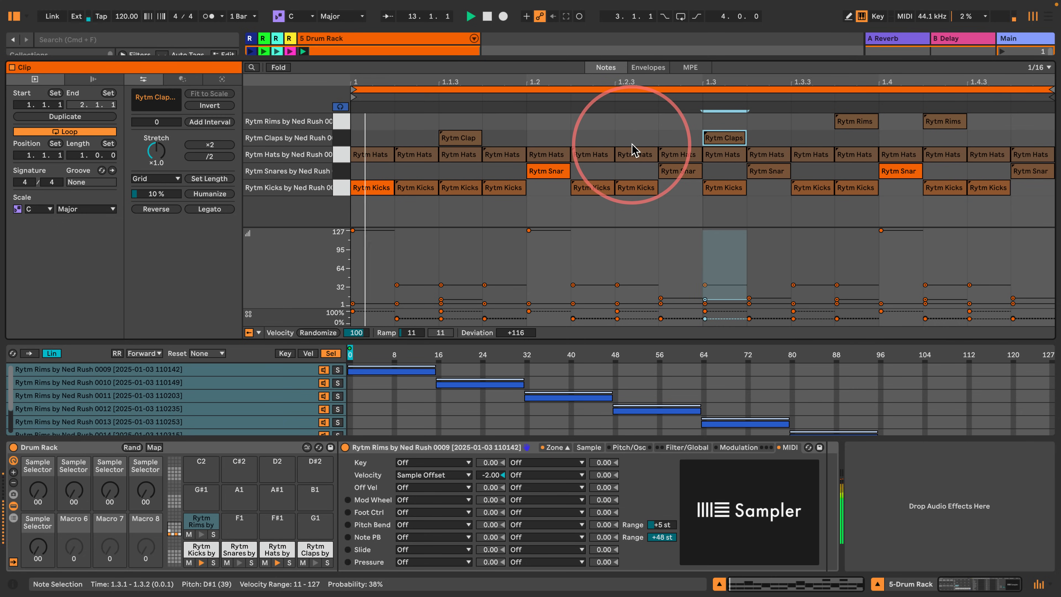
Step: Select the rim notes and set the rims sampler's volume to -4 dB
left_click(341, 121)
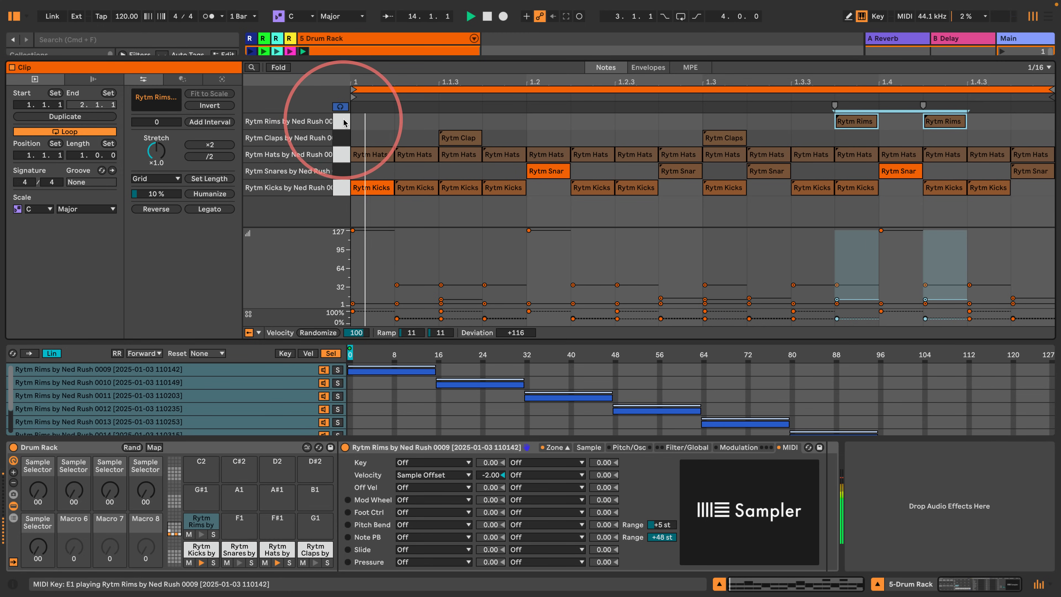
left_click(686, 446)
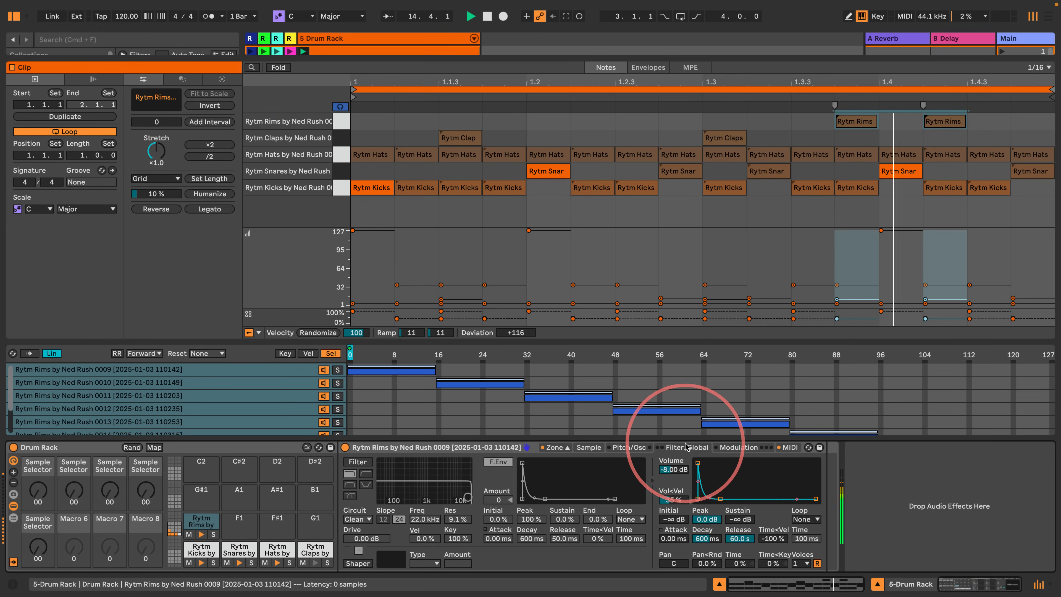
left_click(673, 469)
type("-4")
key("Return")
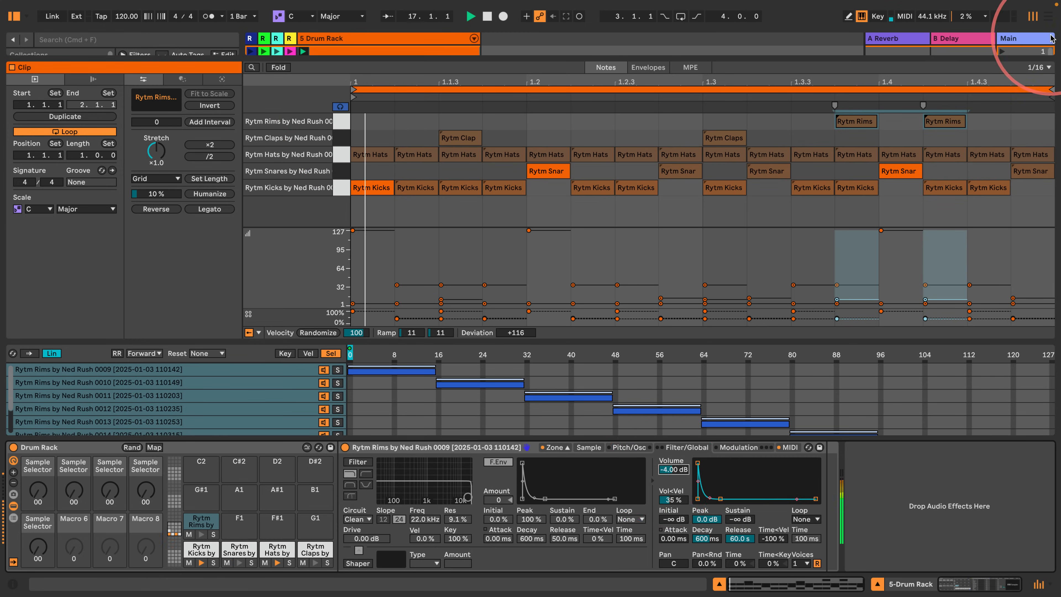
Step: Set the chance of all clap and rim notes to 49%
left_click_drag(985, 115, 834, 131)
left_click_drag(969, 137, 347, 115)
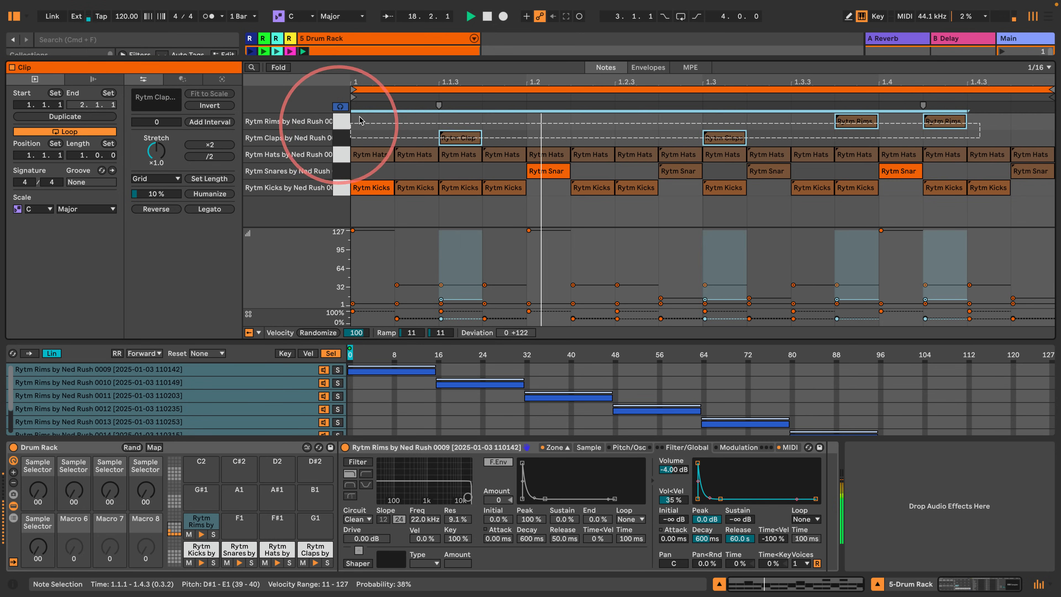
left_click(441, 319)
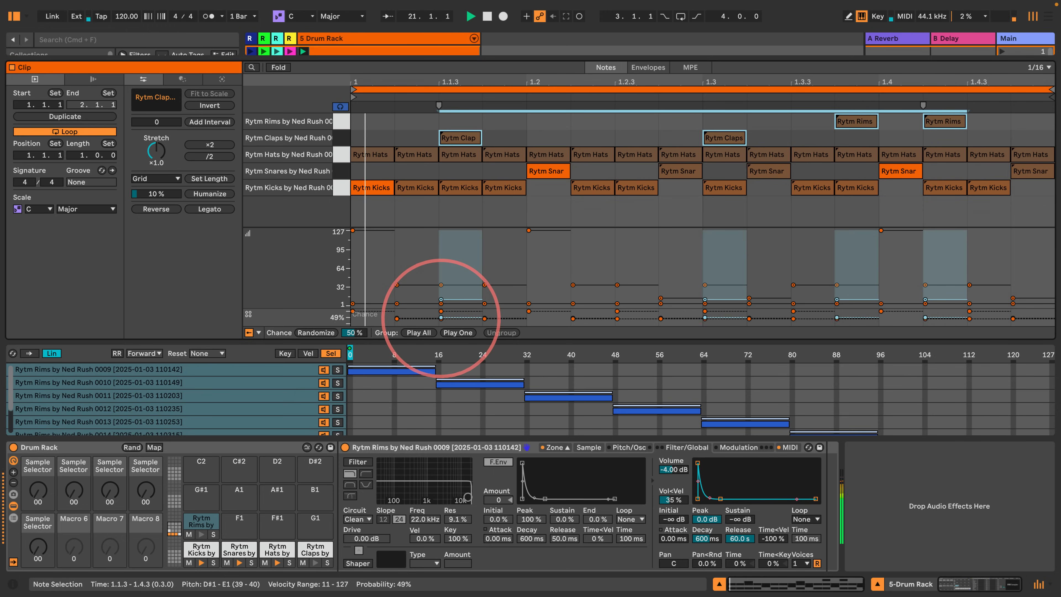
left_click(405, 124)
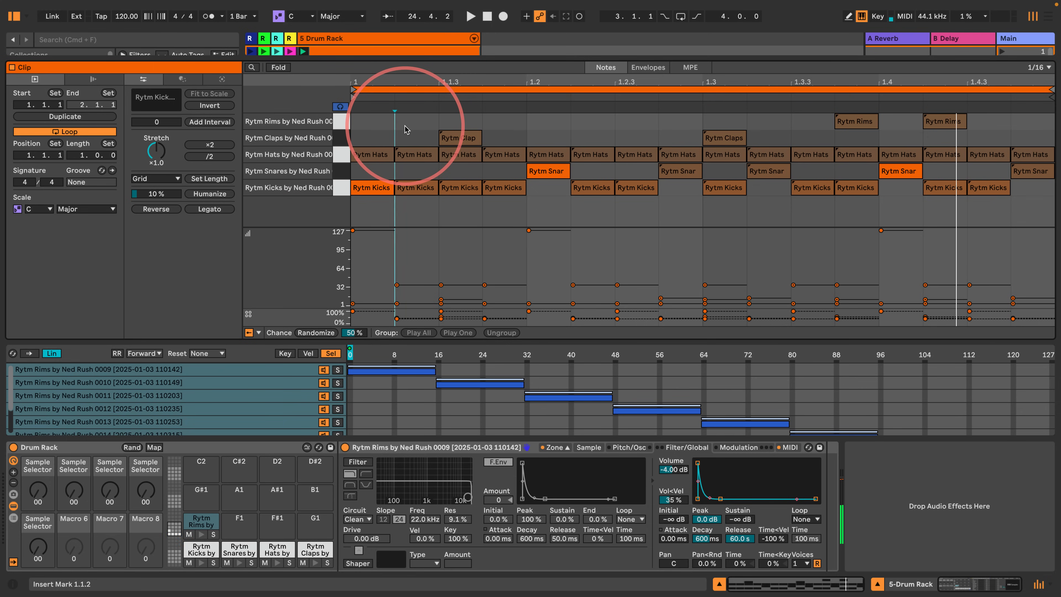
Step: Shrink the velocity lane and clip editor, and duplicate the one-bar loop until the clip is eight bars long
left_click_drag(305, 228, 306, 271)
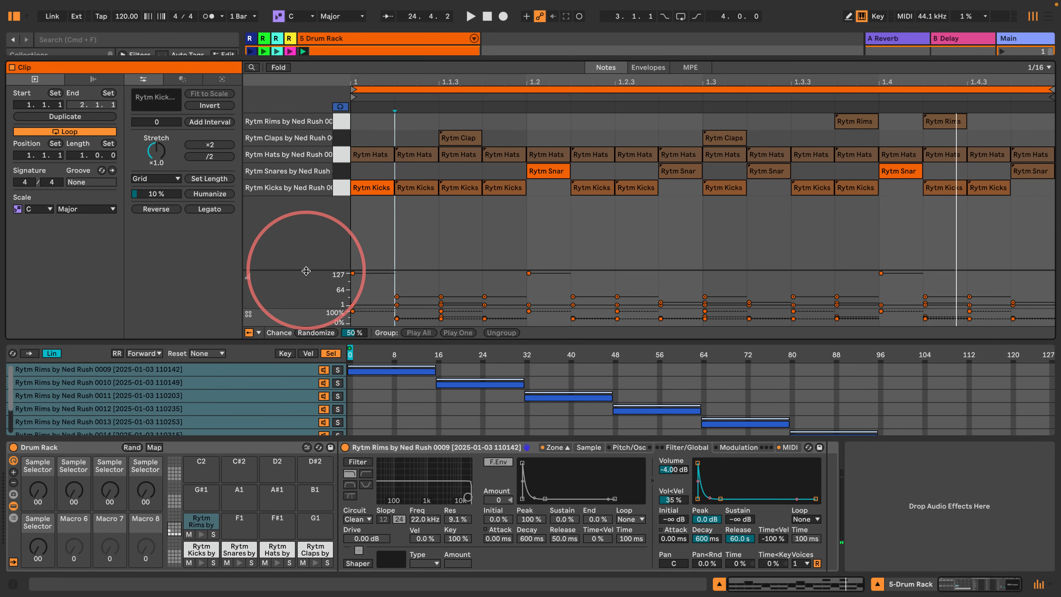
left_click_drag(391, 62, 381, 114)
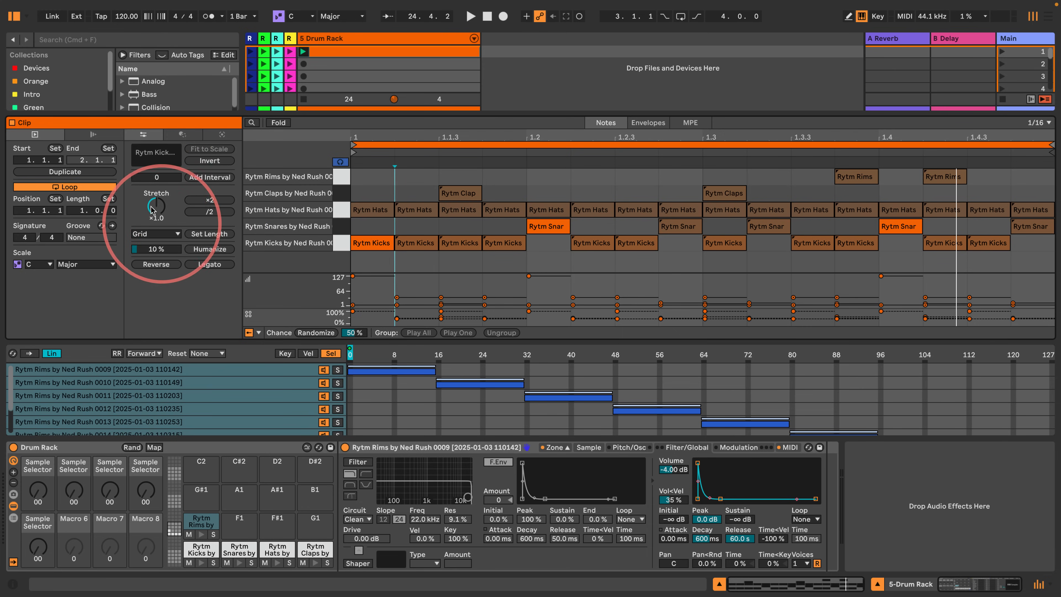
left_click(400, 145)
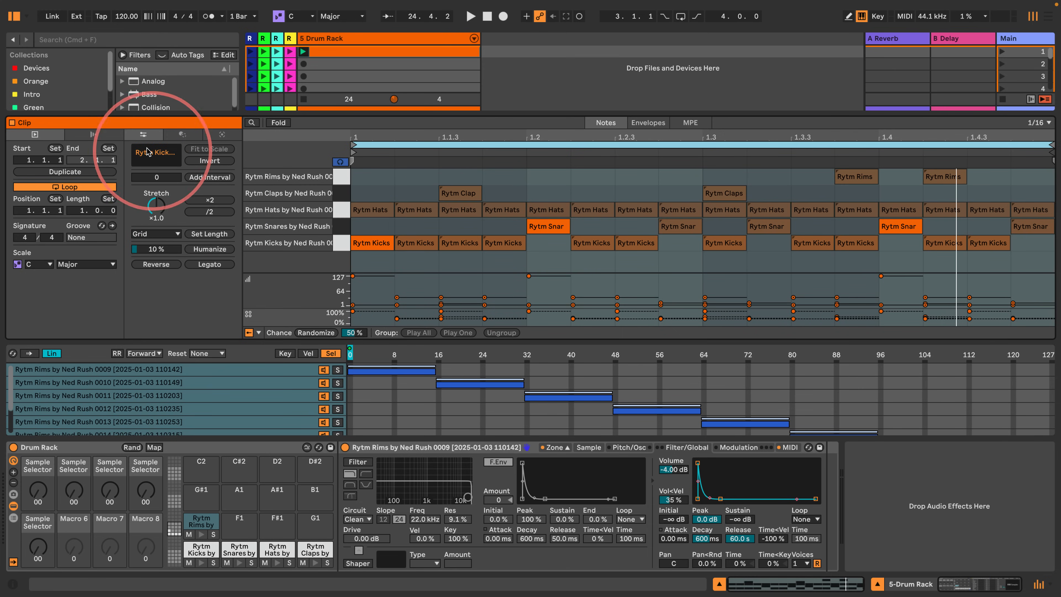
left_click(59, 172)
left_click(59, 172)
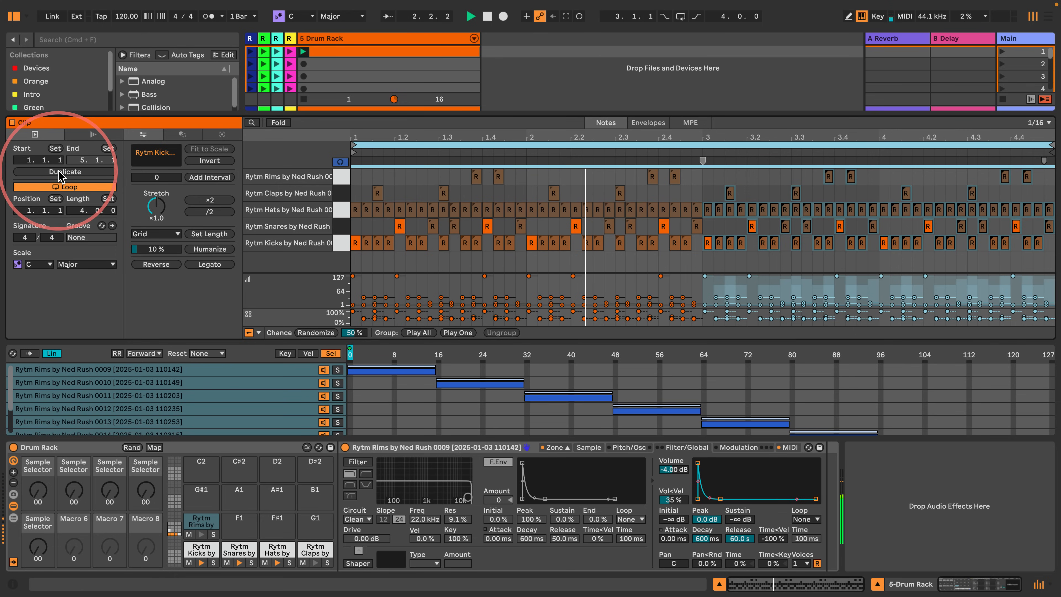
left_click(535, 144)
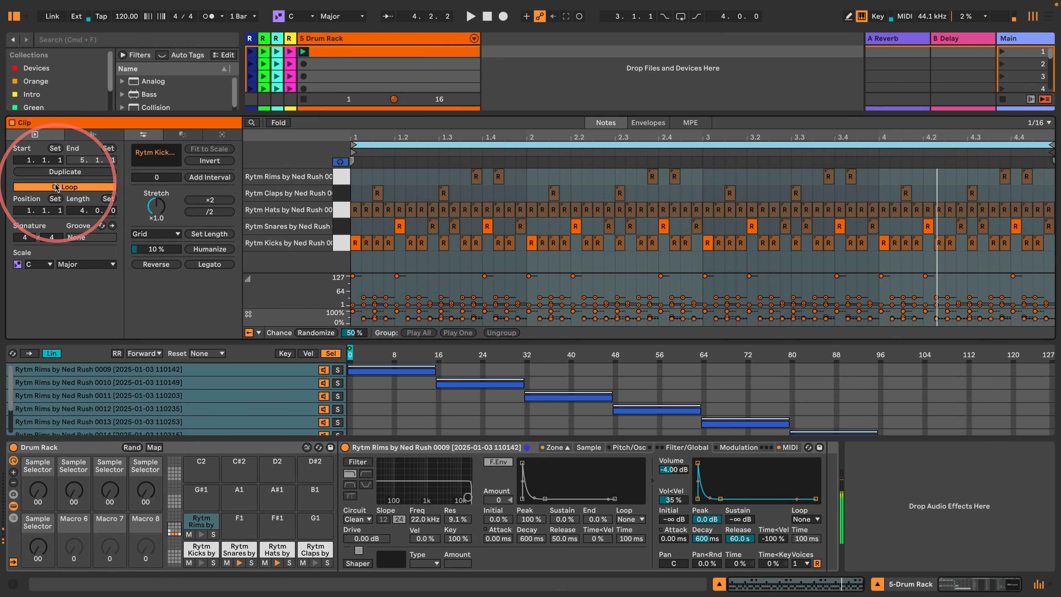
left_click(64, 171)
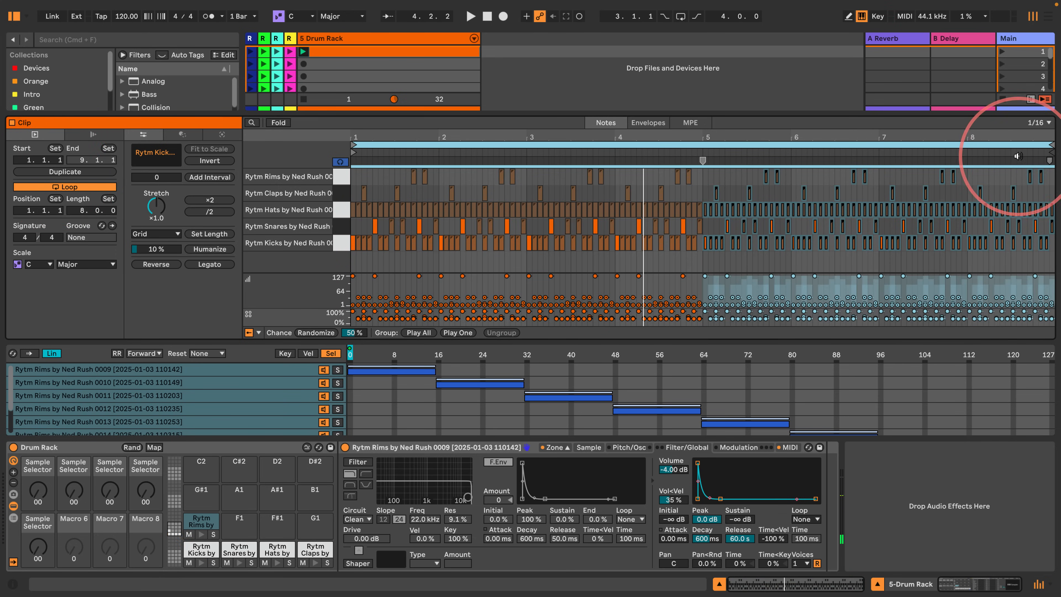
Step: Select the notes of bar 8 and set the clip loop to that bar only
left_click_drag(1050, 139, 1048, 143)
left_click_drag(558, 180, 1049, 272)
key("super+l")
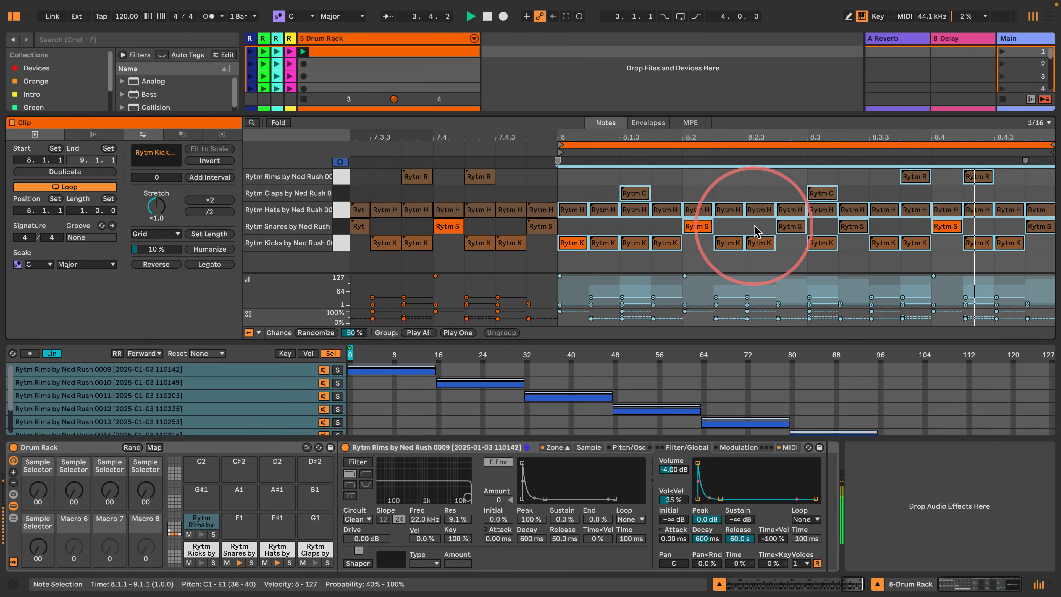
Step: Add snare notes at 8.4.2 and 8.4.3 and delete the kick notes at those two positions
left_click_drag(756, 232, 900, 229)
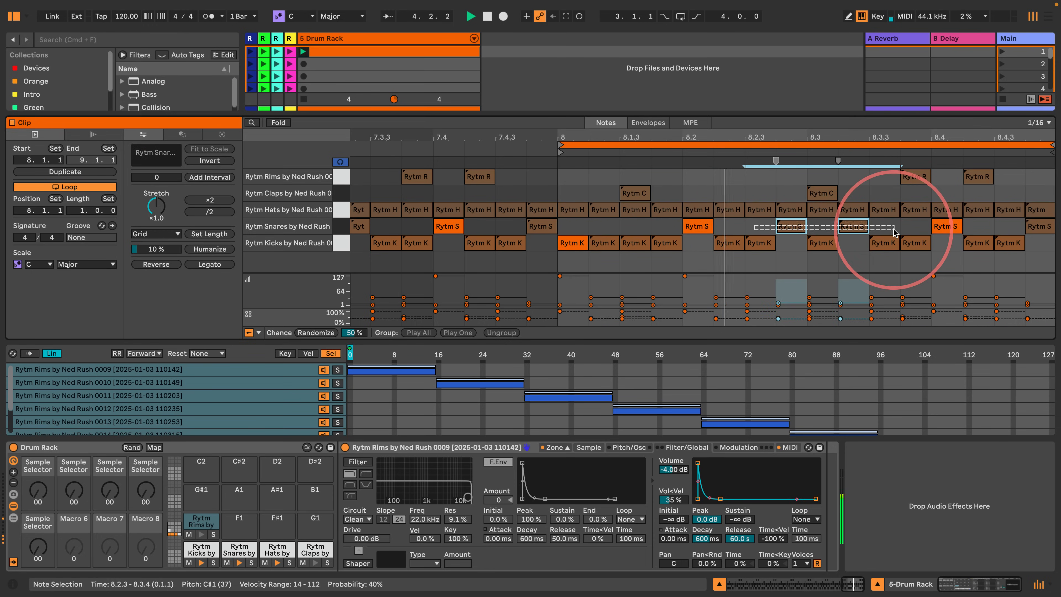
double_click(977, 228)
double_click(1005, 228)
left_click_drag(1041, 253, 947, 244)
key("Delete")
left_click(968, 270)
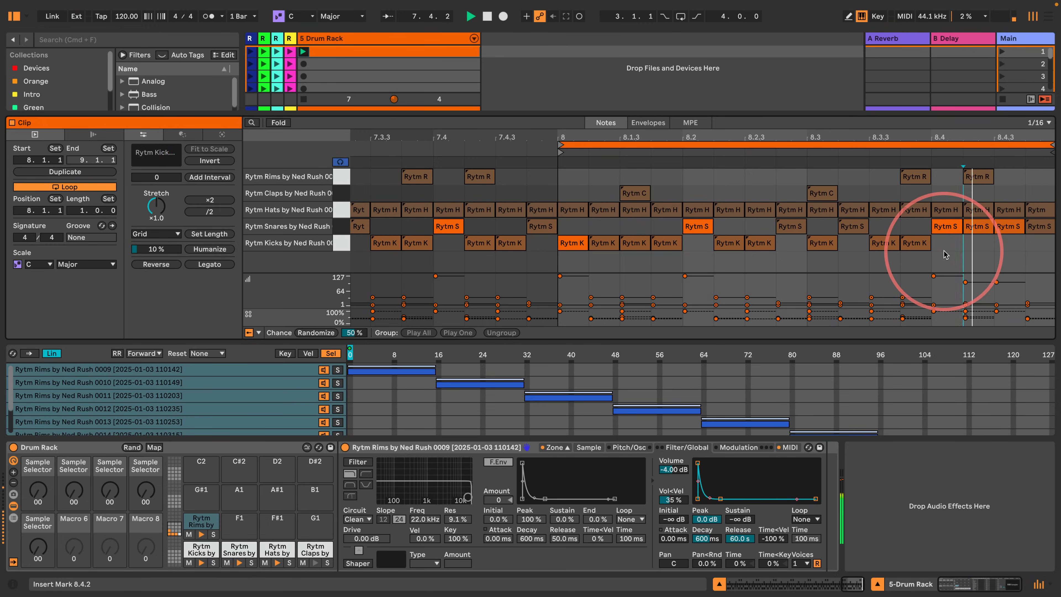
Step: Set the four snare notes in the last beat of bar 8 to velocity 53, deviation +74 and chance 86%
left_click_drag(936, 257, 1037, 223)
left_click_drag(933, 276, 933, 304)
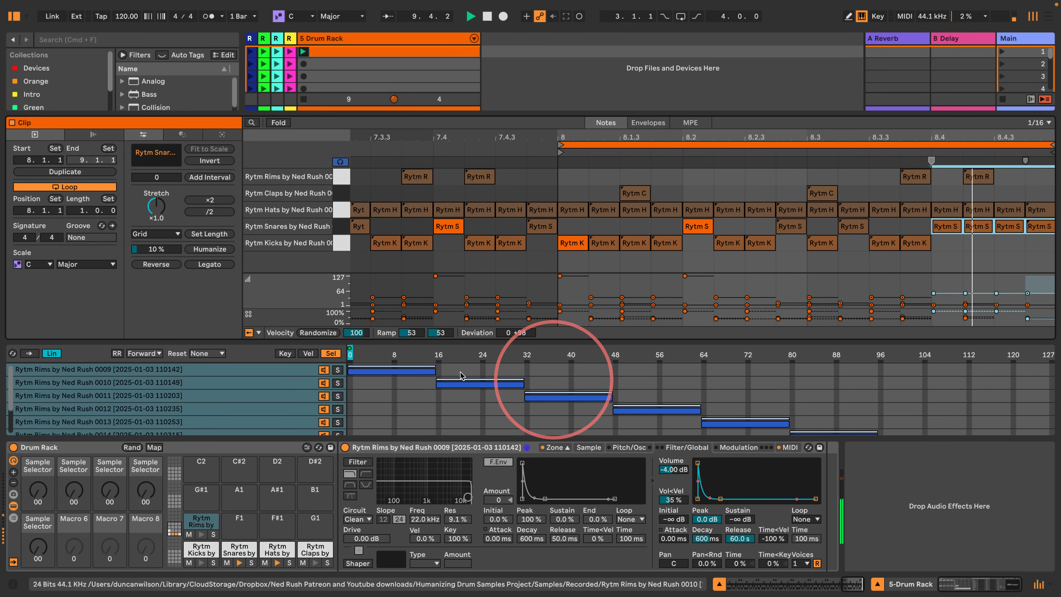
left_click_drag(514, 333, 515, 333)
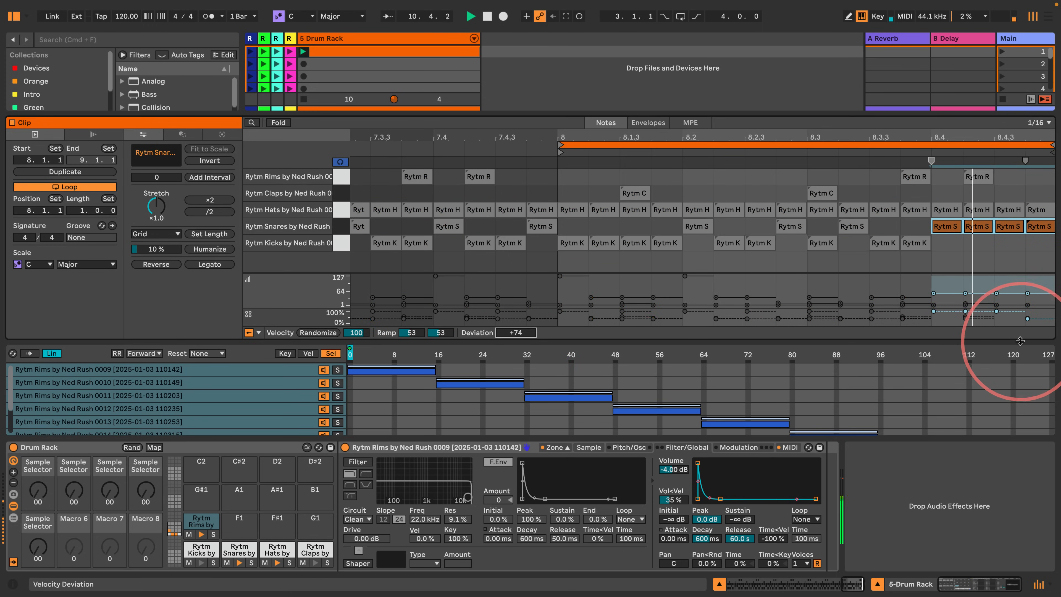
left_click(933, 311)
left_click_drag(933, 312, 933, 312)
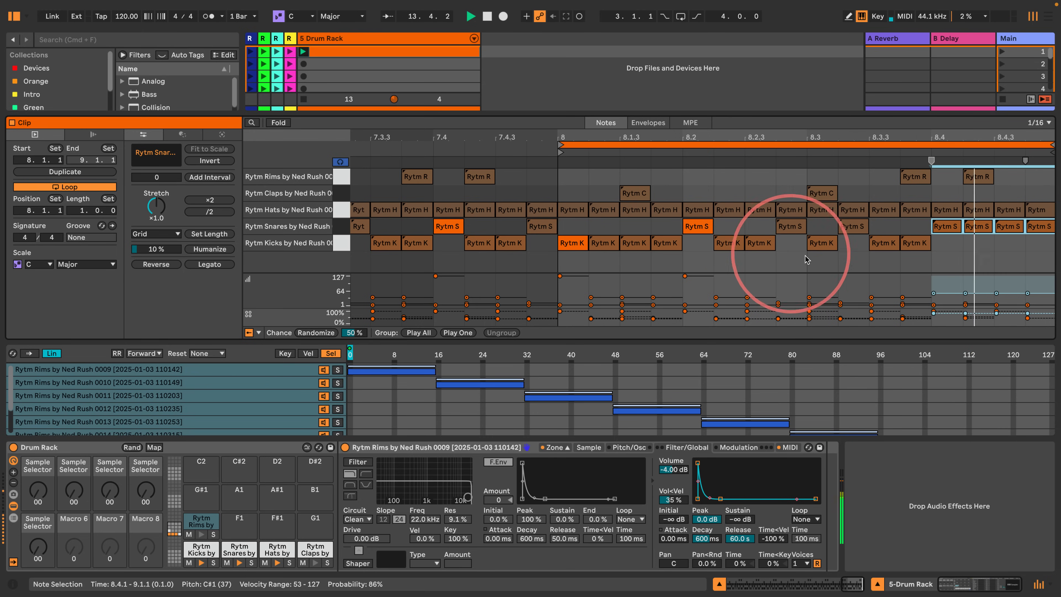
Step: Add a snare note at 8.3.3 and delete the kick note there
double_click(874, 225)
double_click(885, 242)
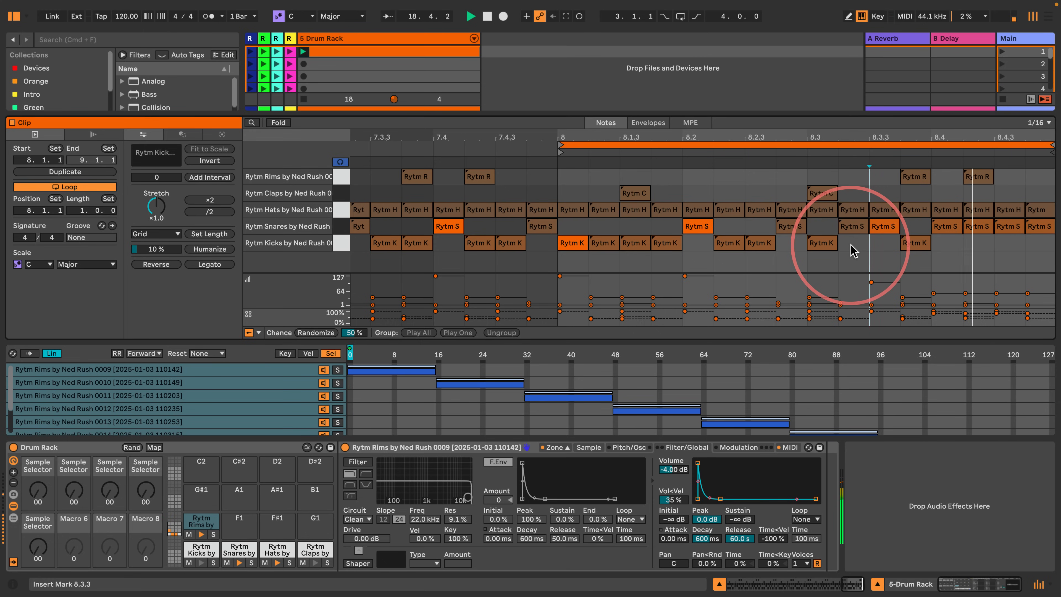
Step: Extend the clip loop to span bars 1 through 8, play it back, and hide the sample zone editor
key("space")
double_click(660, 136)
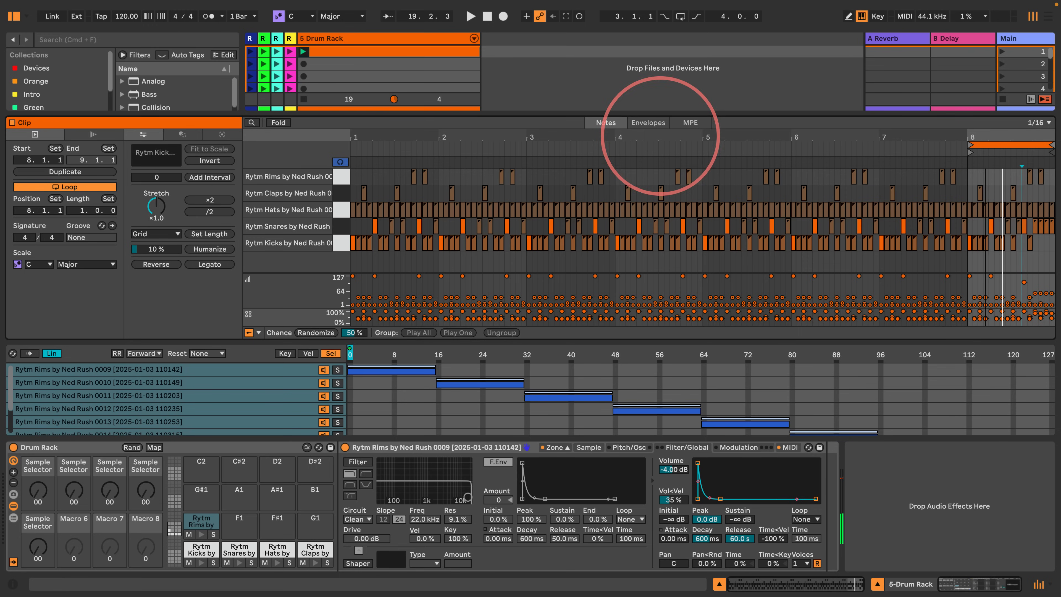
left_click_drag(969, 145, 352, 145)
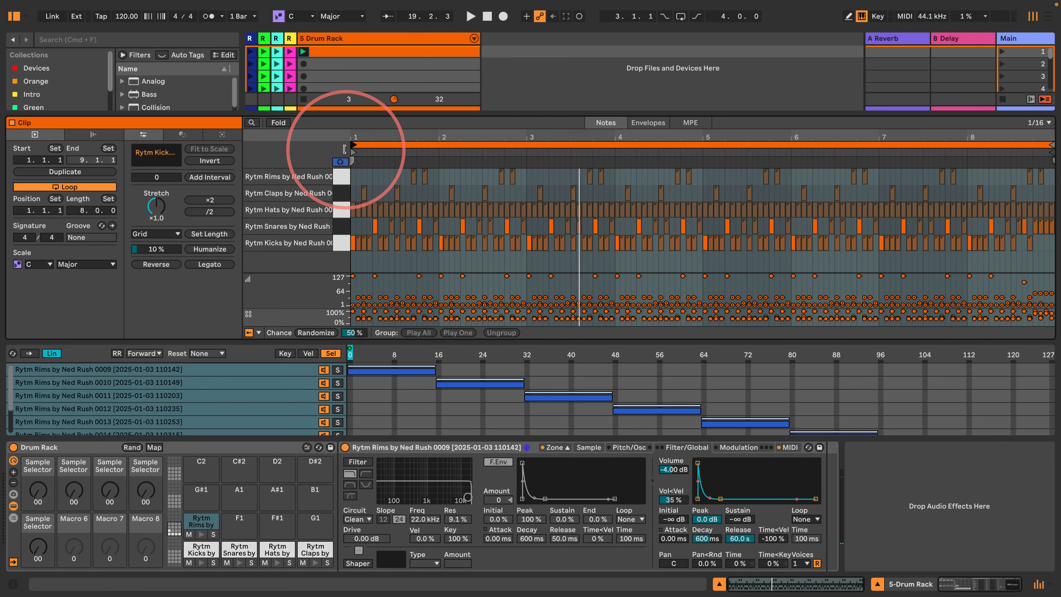
key("space")
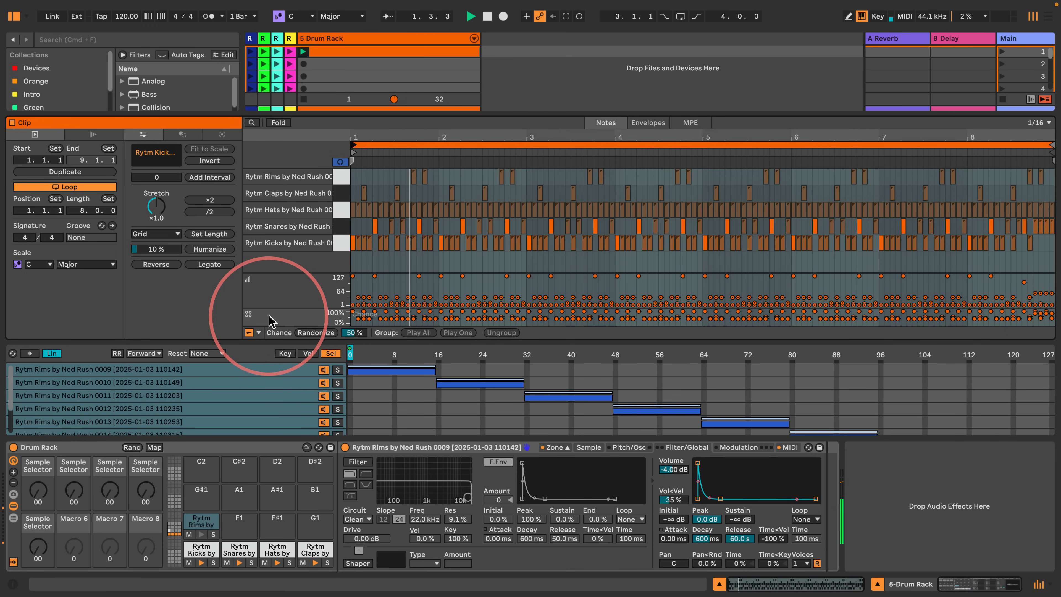
left_click(567, 447)
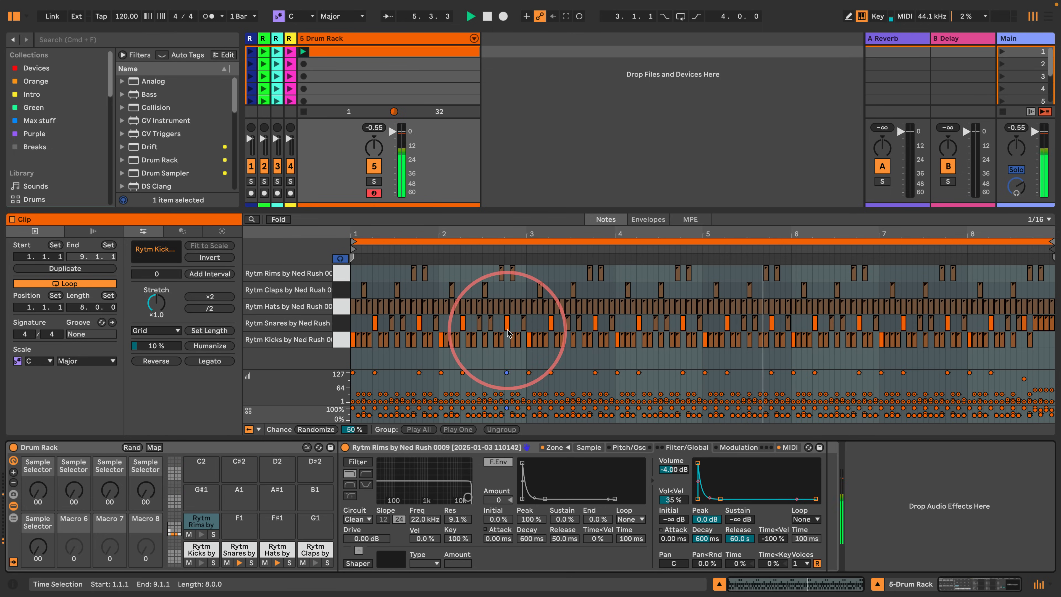
left_click(463, 321)
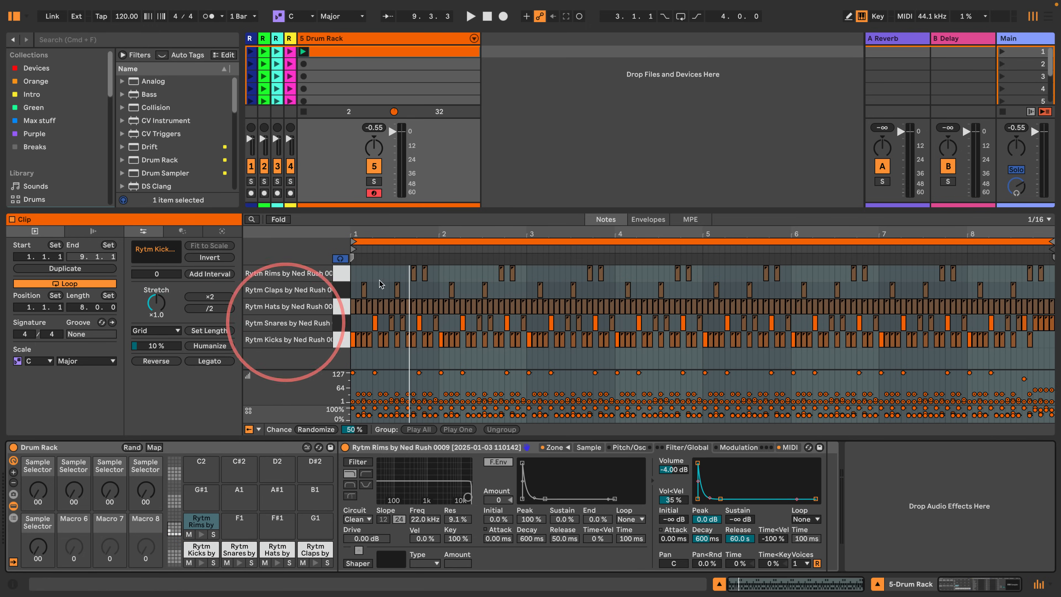
Step: Try a Humanize amount of 48% on all the clip's notes, then return it to 0%
left_click_drag(354, 231, 353, 279)
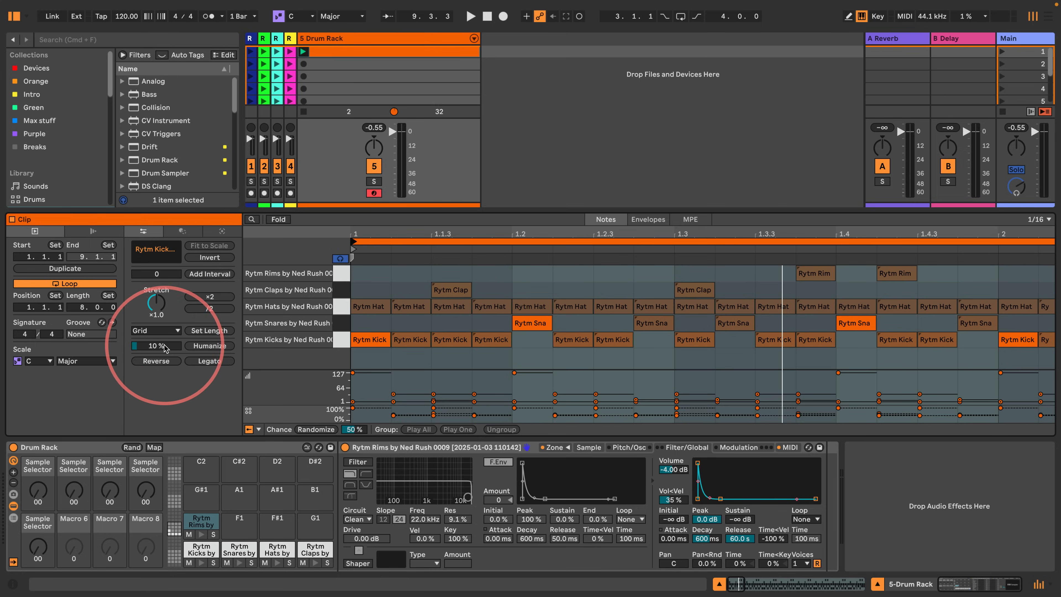
left_click_drag(162, 346, 156, 366)
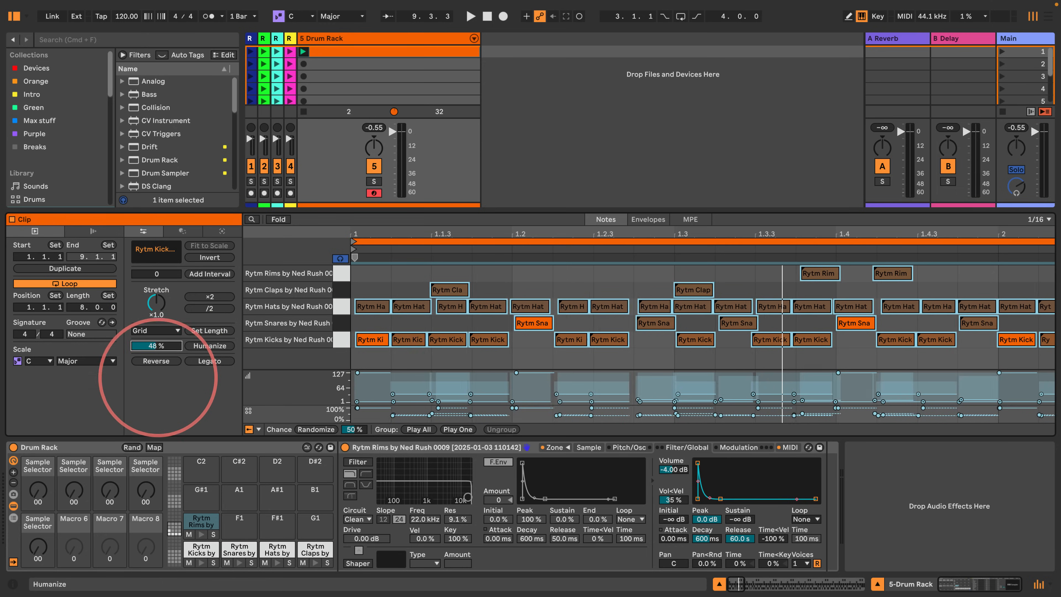
left_click_drag(161, 359, 159, 350)
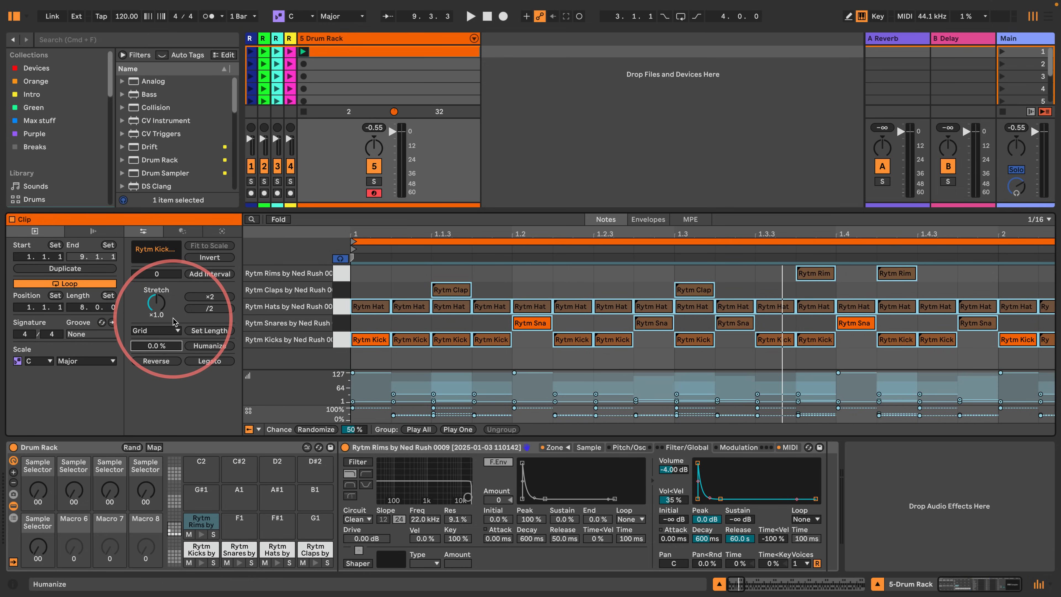
Step: Try Humanize amounts of 25%, 100% and 50% on all notes while the clip plays
key("space")
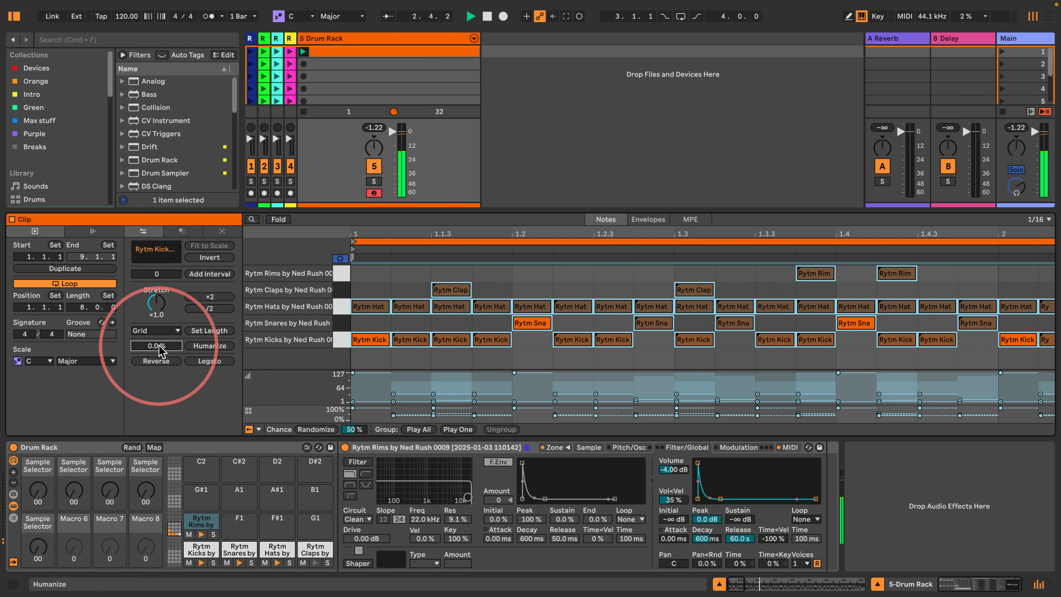
left_click_drag(157, 346, 159, 347)
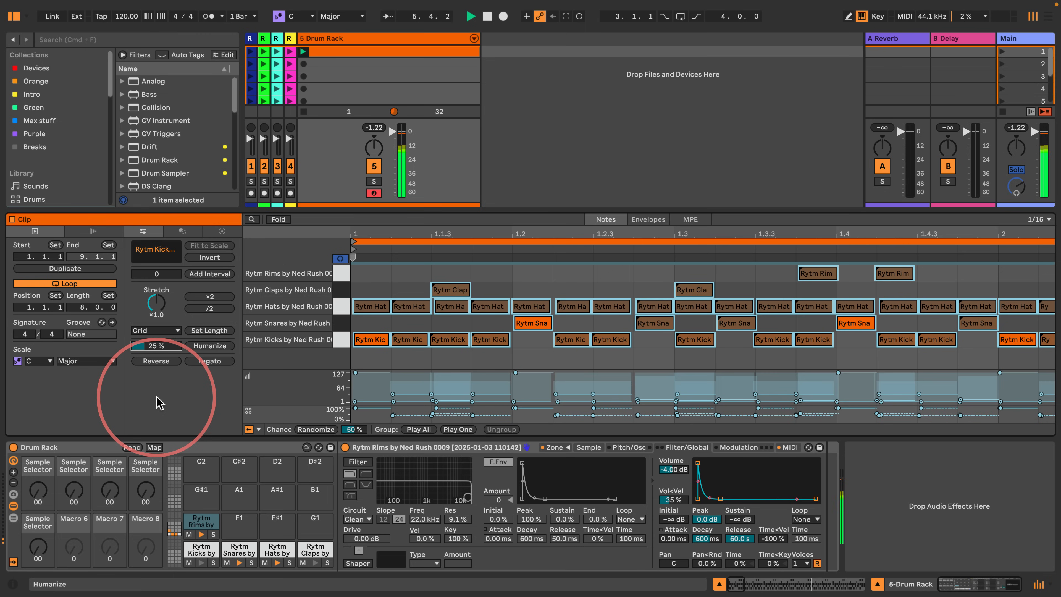
left_click_drag(612, 232, 612, 171)
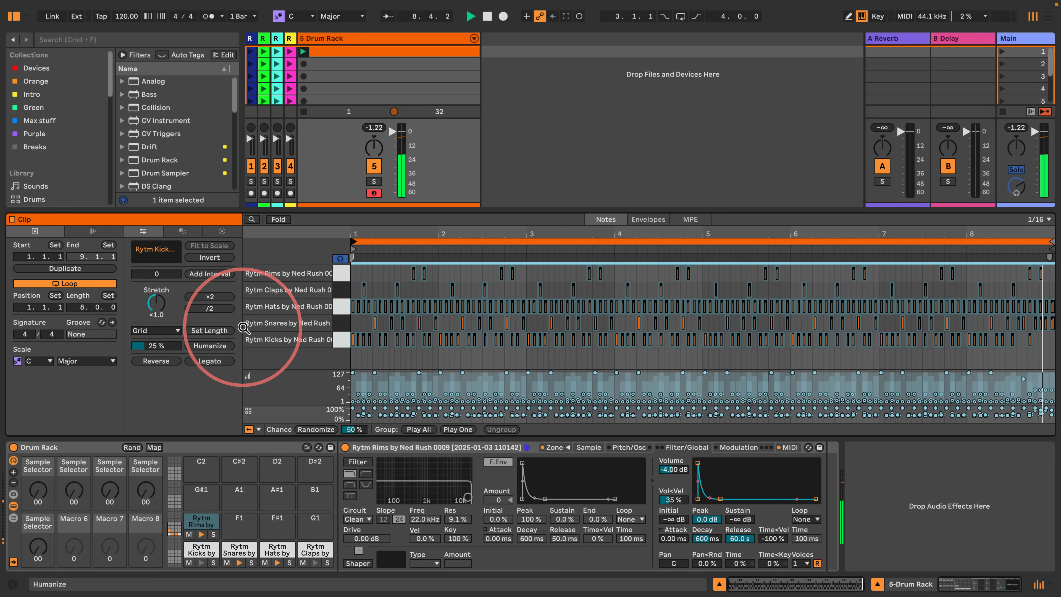
left_click_drag(159, 348, 159, 311)
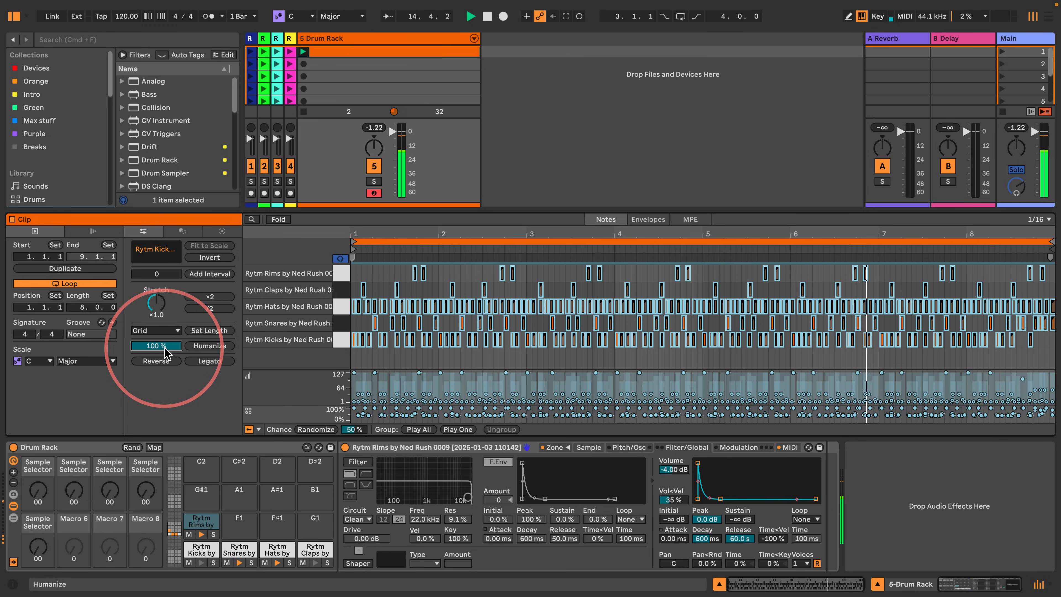
double_click(162, 343)
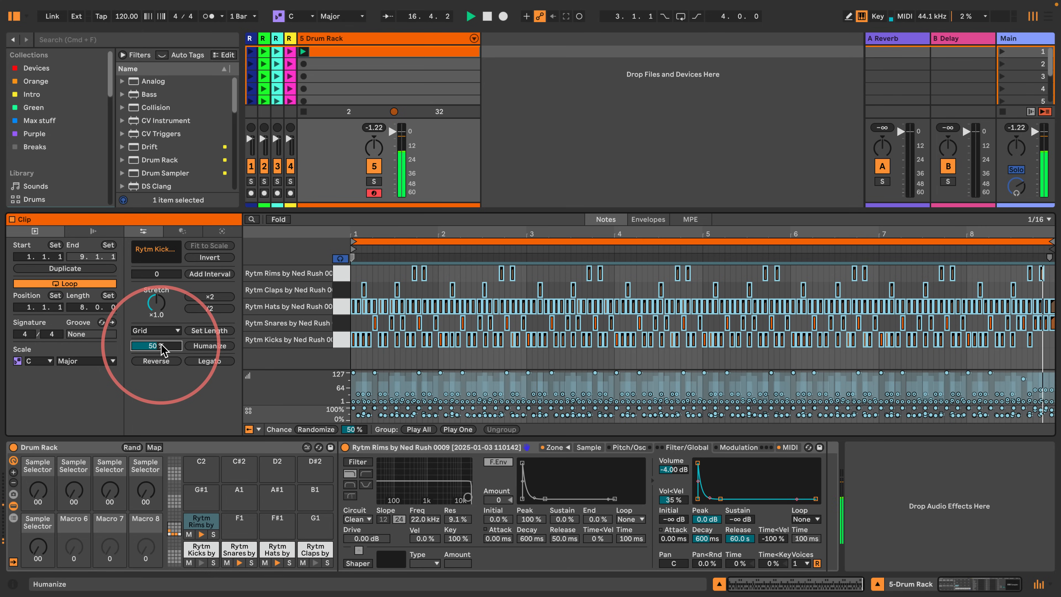
key("space")
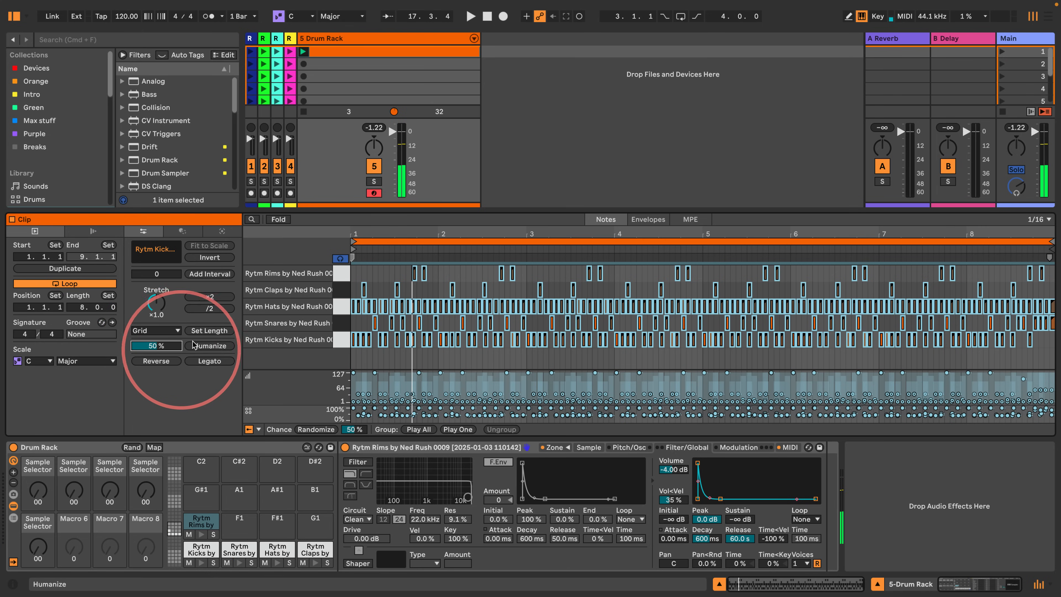
Step: Read the help text for the Humanize amount and examine how the notes in bar 1 sit against the grid
left_click(12, 584)
left_click(156, 347)
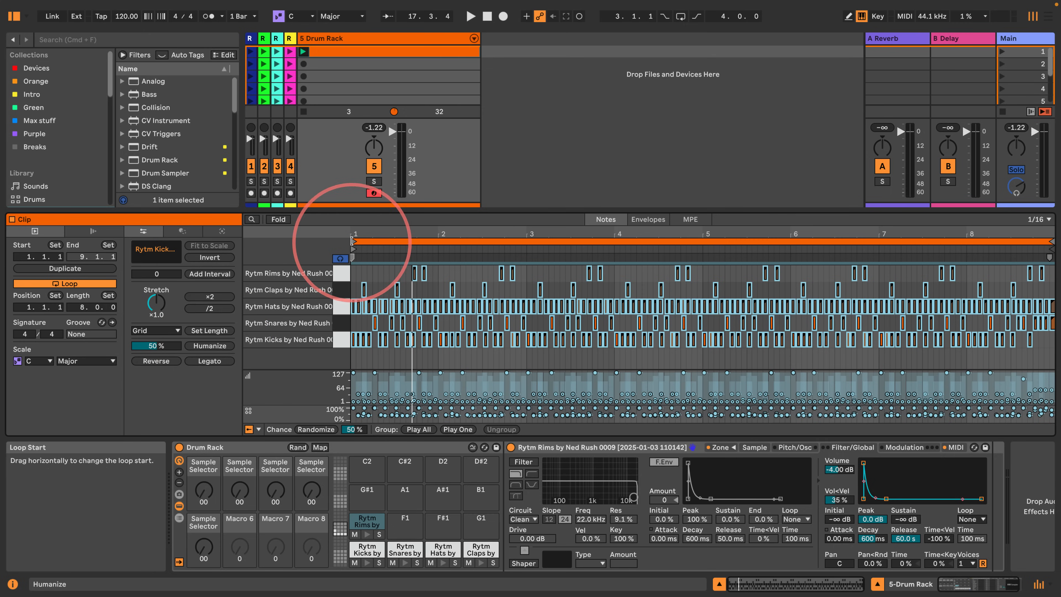
left_click_drag(356, 234, 356, 237)
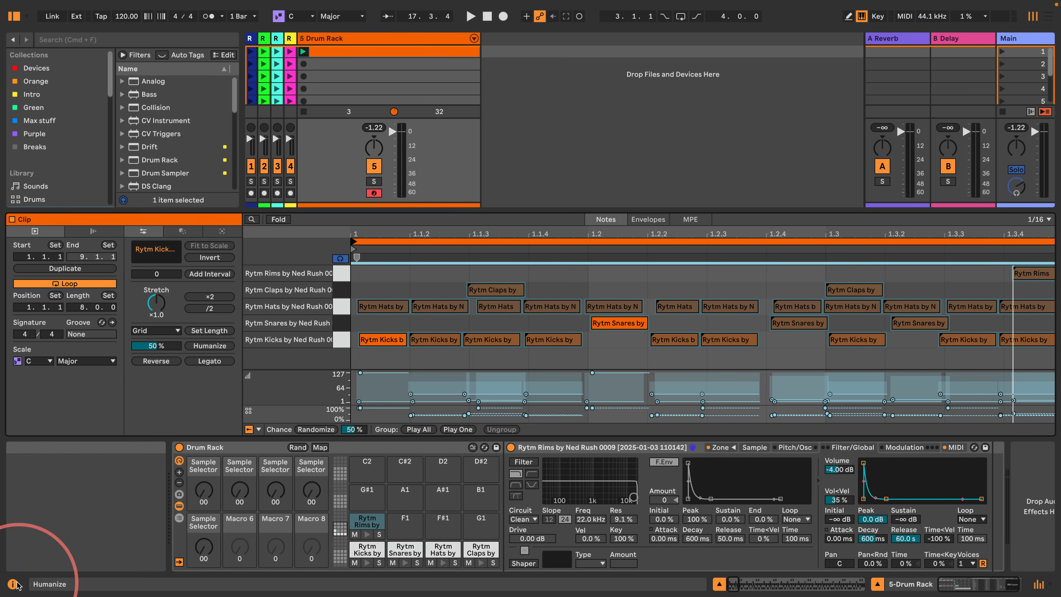
left_click(13, 583)
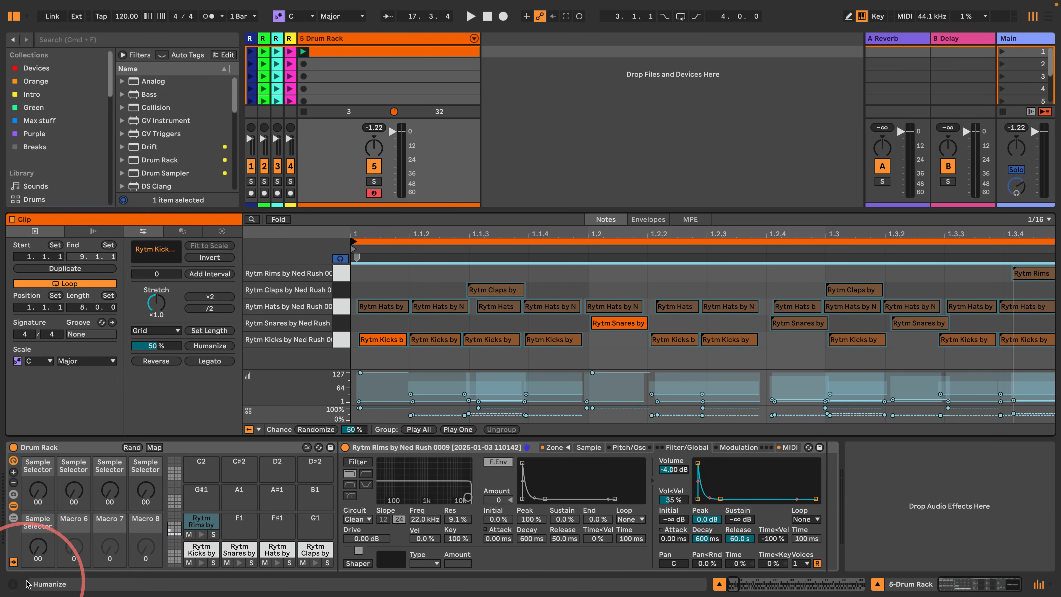
Step: Humanize all notes in the clip by 40% and play back the eight bars
key("super+a")
left_click(146, 346)
type("40")
key("Return")
key("space")
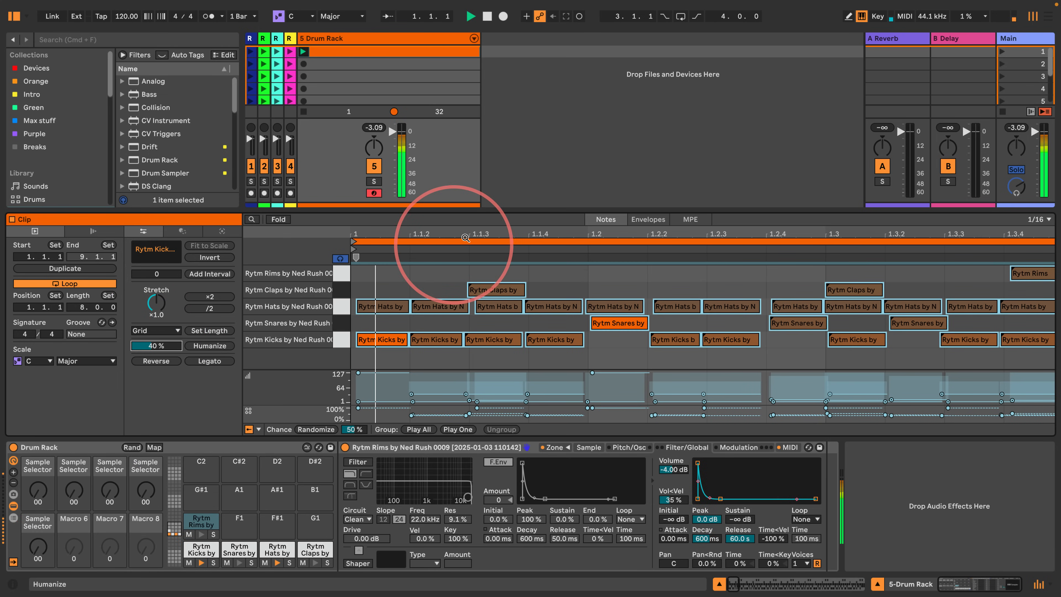
left_click_drag(466, 234, 467, 226)
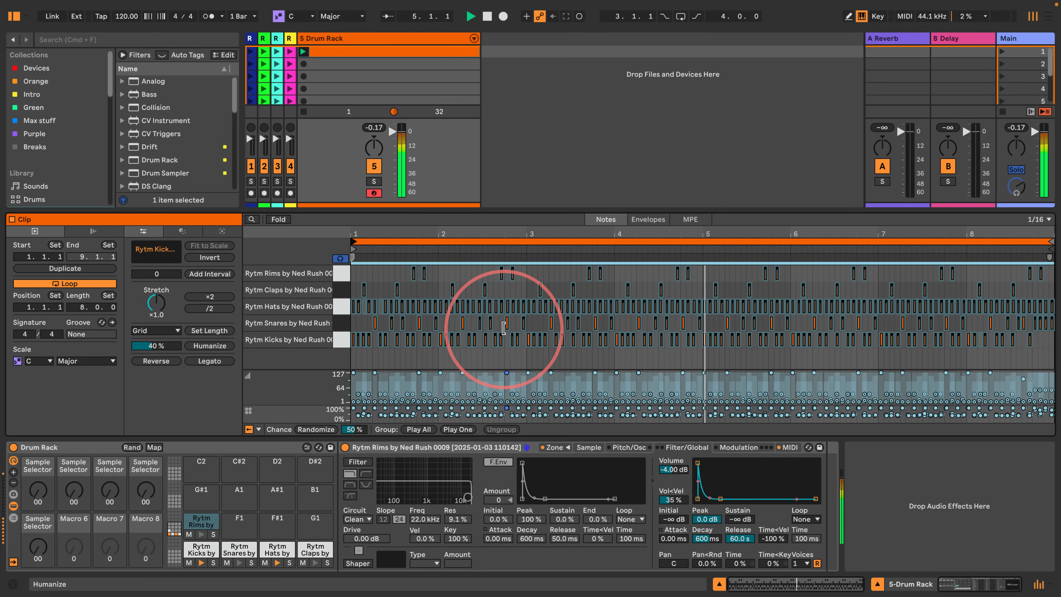
left_click(515, 338)
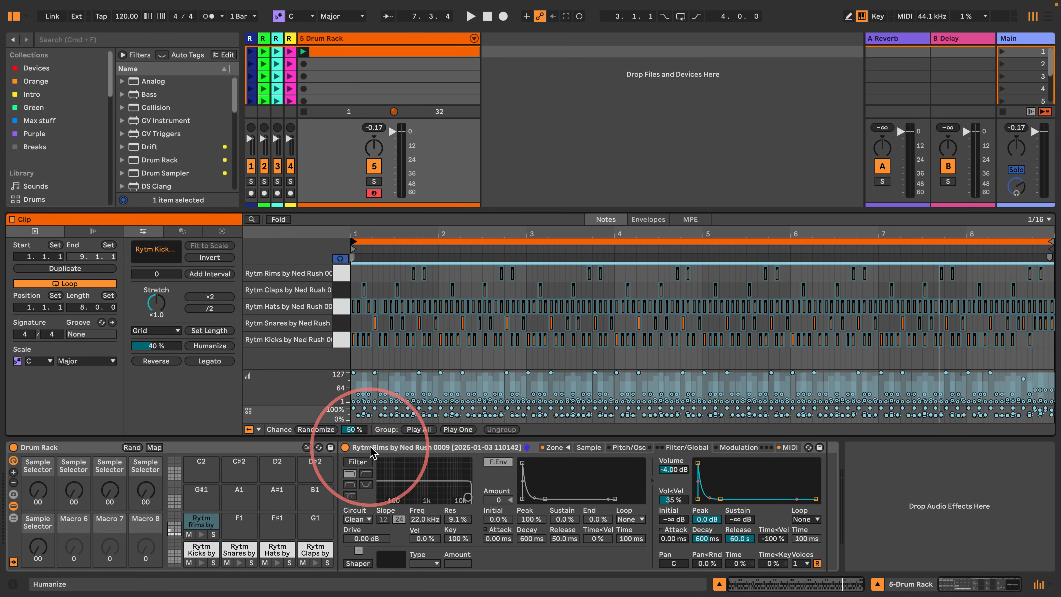
key("space")
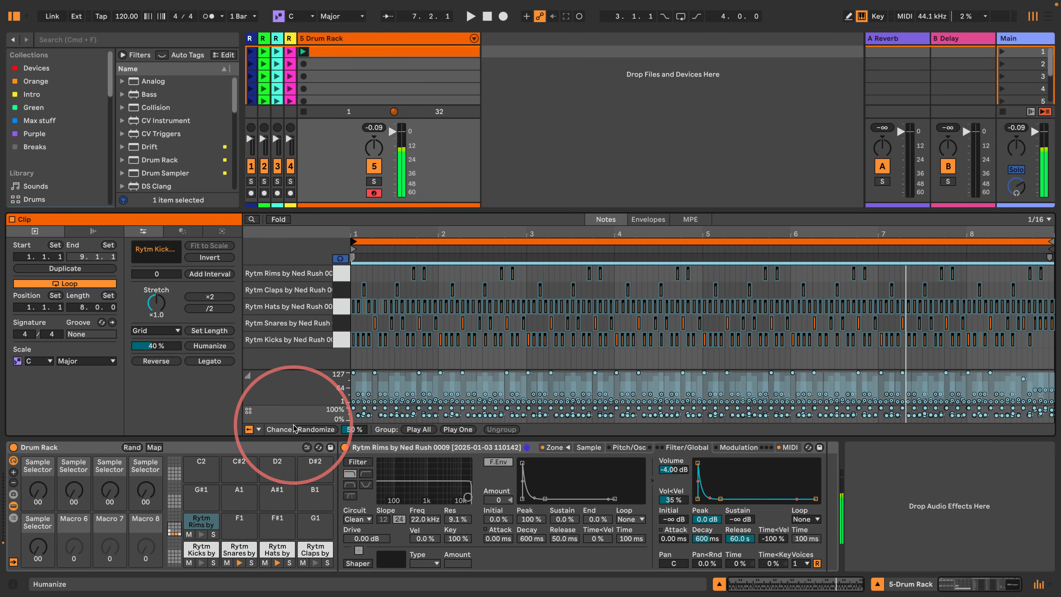
Step: Load the Expression Control MIDI effect onto the empty C2 pad of the drum rack
left_click_drag(163, 208, 143, 272)
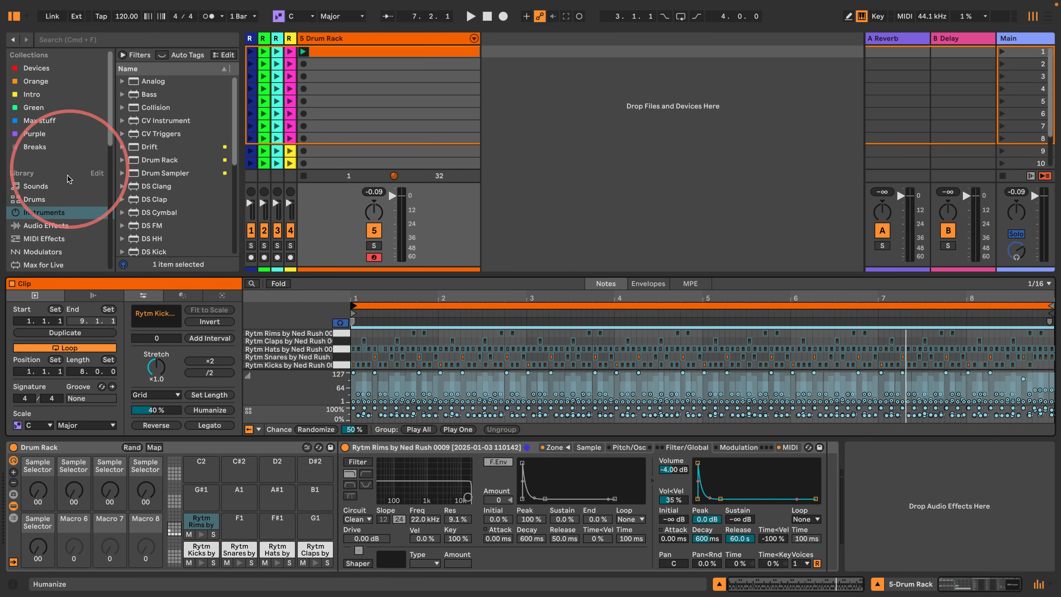
left_click(44, 238)
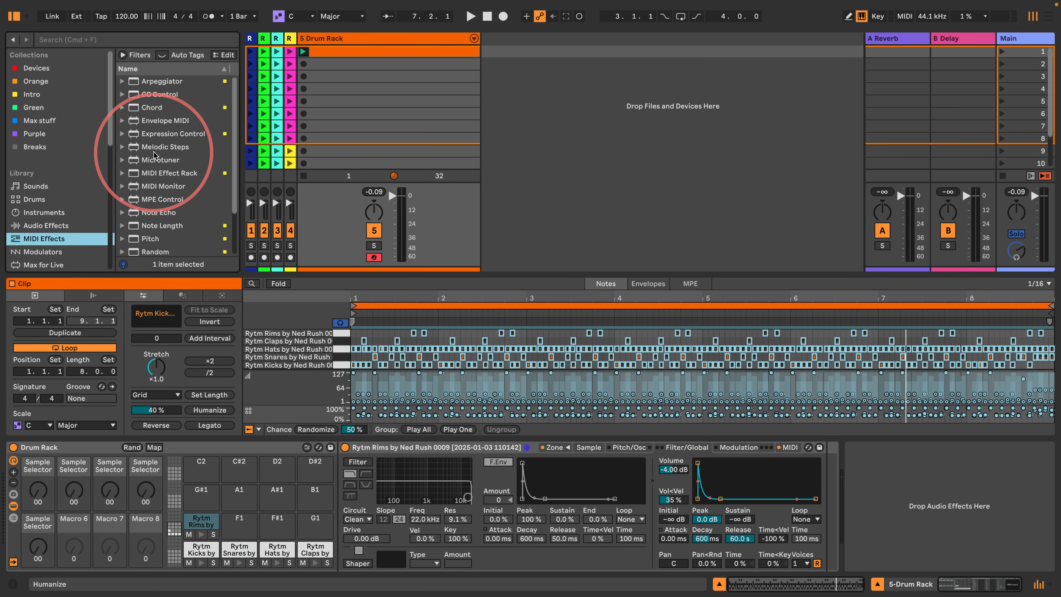
left_click(153, 134)
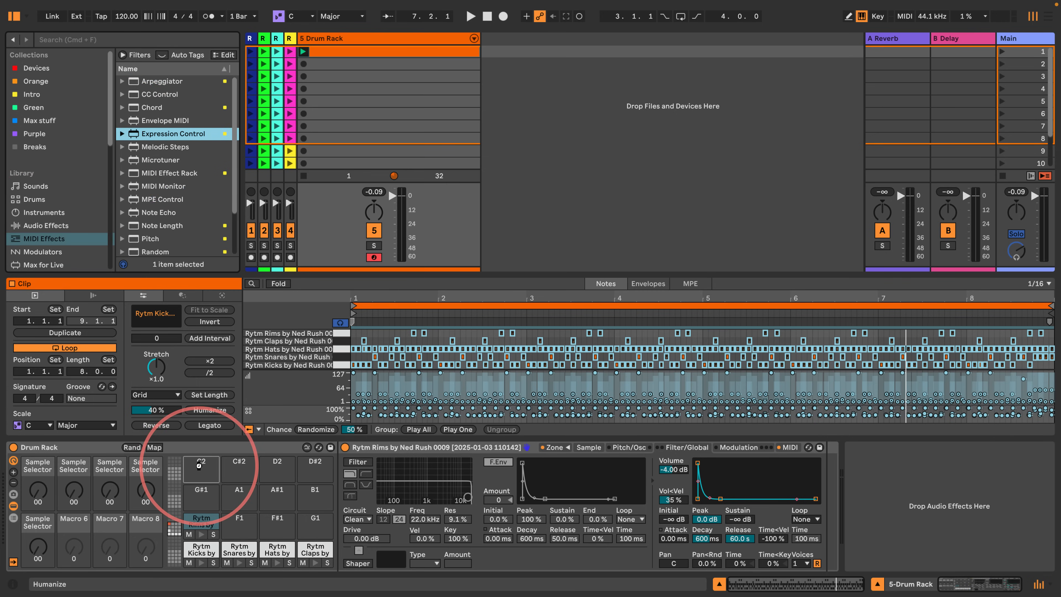
left_click_drag(199, 466, 199, 467)
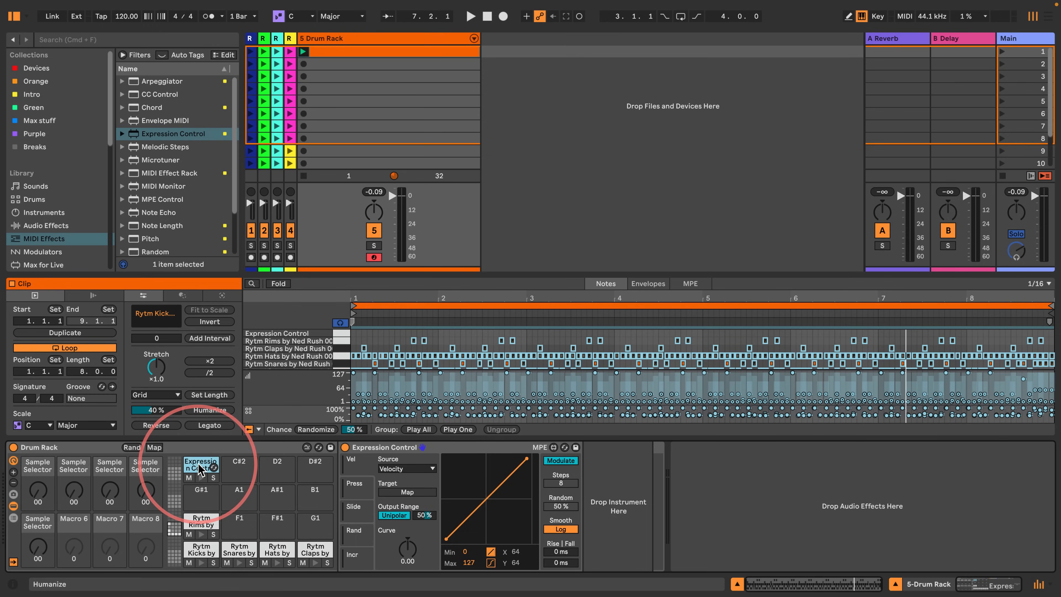
Step: Enlarge the clip's note editor and add an Expression Control note at 1.1.1
left_click_drag(379, 274, 369, 119)
double_click(356, 162)
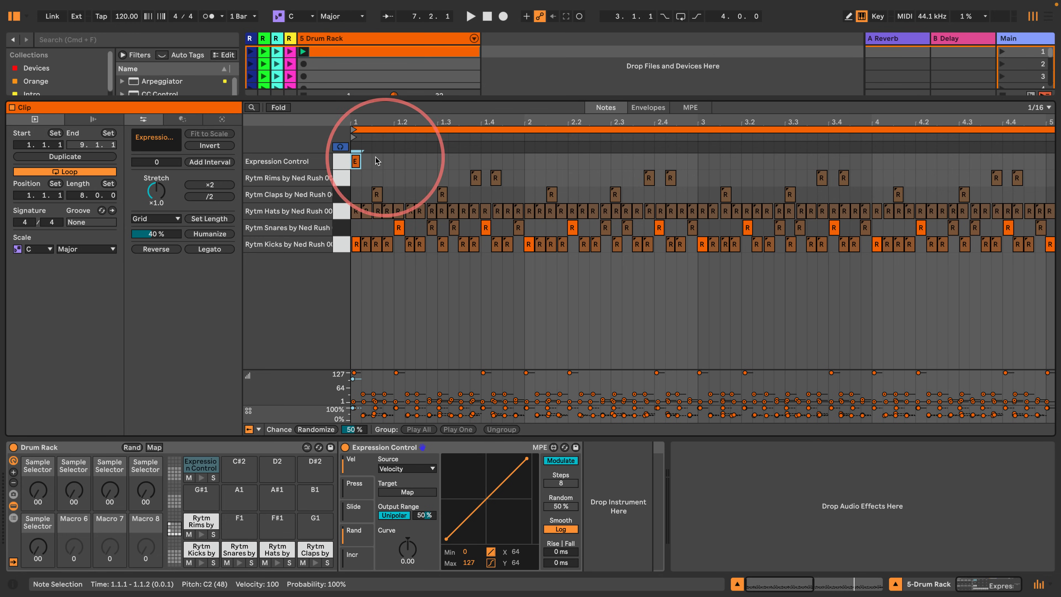
double_click(354, 120)
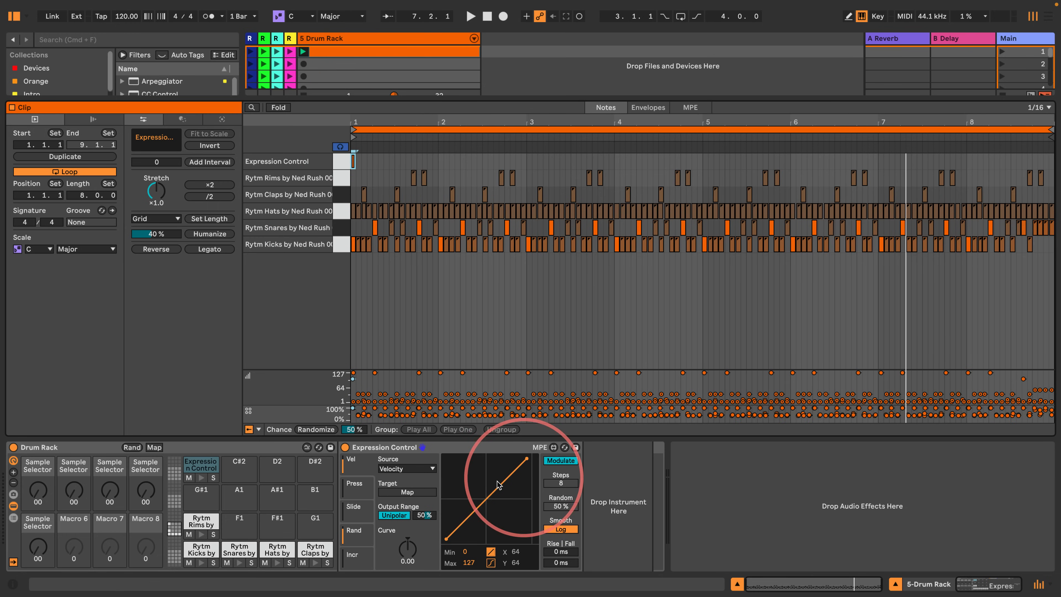
Step: Look through the Expression Control slots and set the first one to Remote mode with Random as its source
left_click(362, 467)
left_click(360, 483)
left_click(358, 511)
left_click(354, 556)
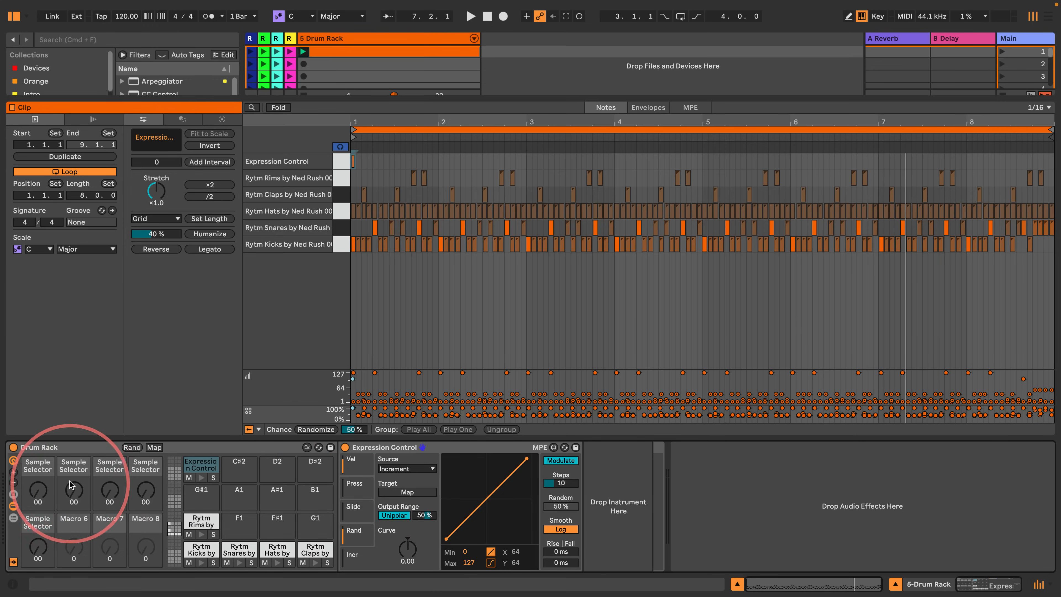
left_click(357, 467)
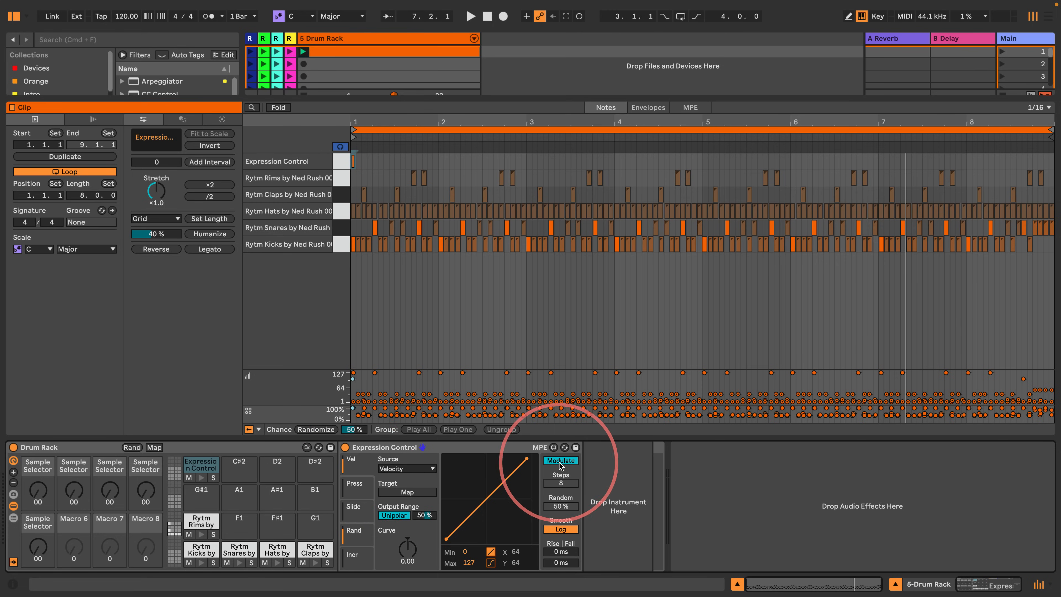
left_click(561, 460)
left_click(407, 469)
left_click(390, 545)
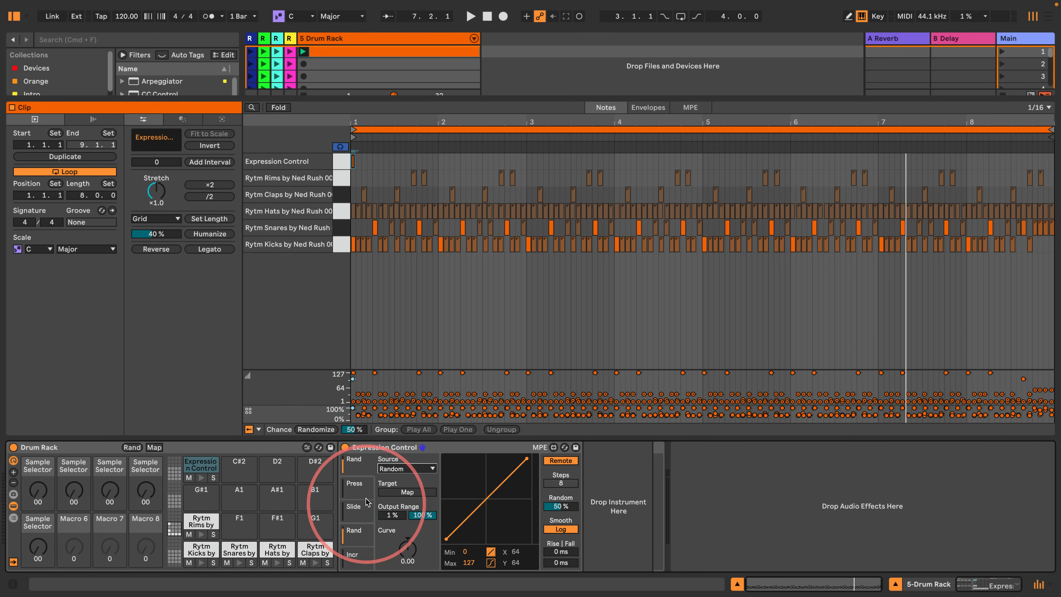
Step: Set the second and third Expression Control slots to Remote mode with Random as their source
left_click(560, 460)
left_click(408, 469)
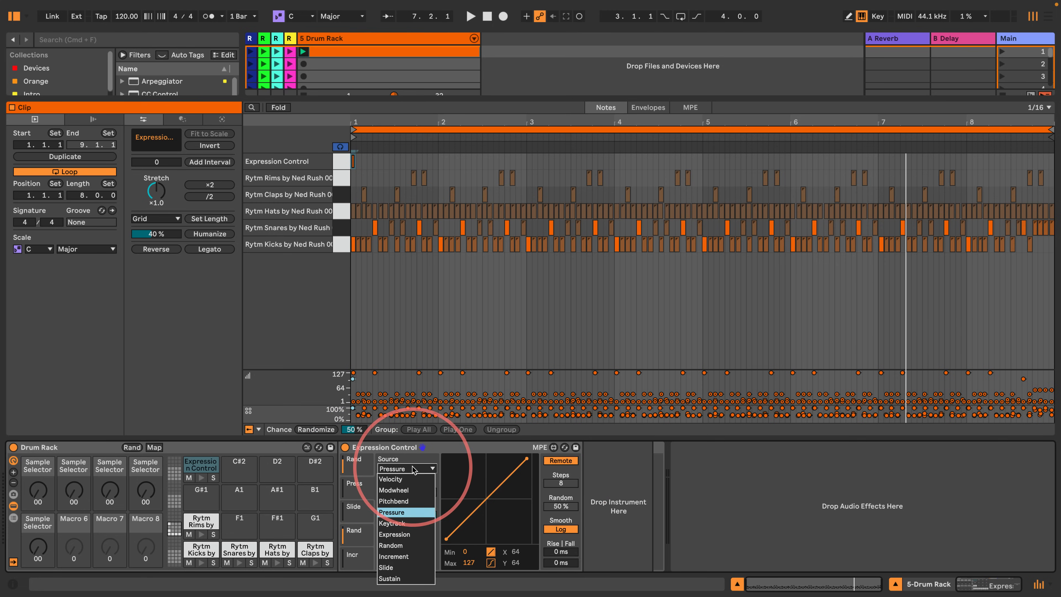
left_click(391, 543)
left_click(358, 516)
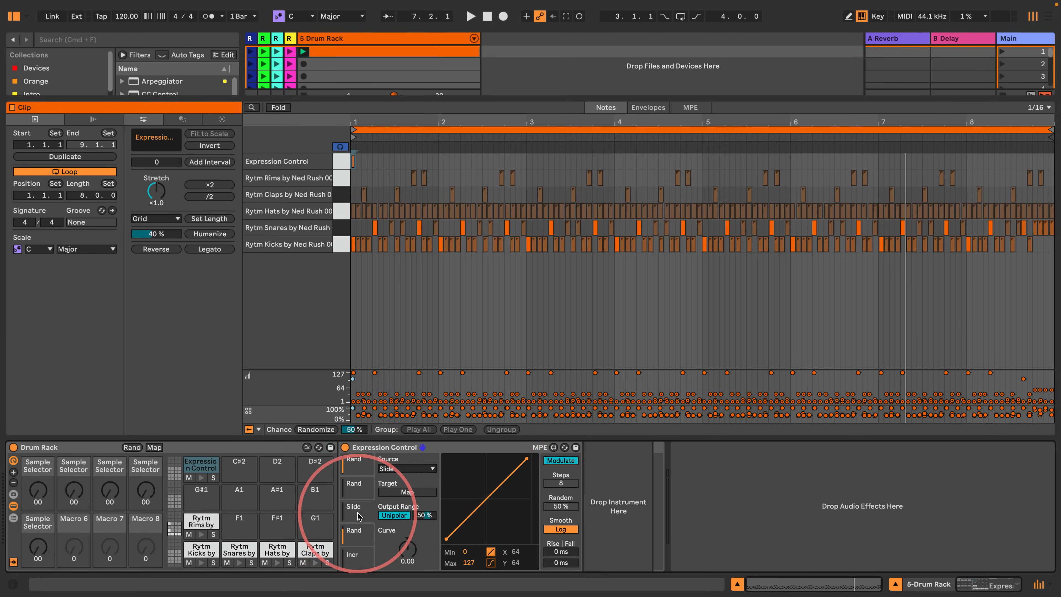
left_click(560, 460)
left_click(407, 469)
left_click(388, 546)
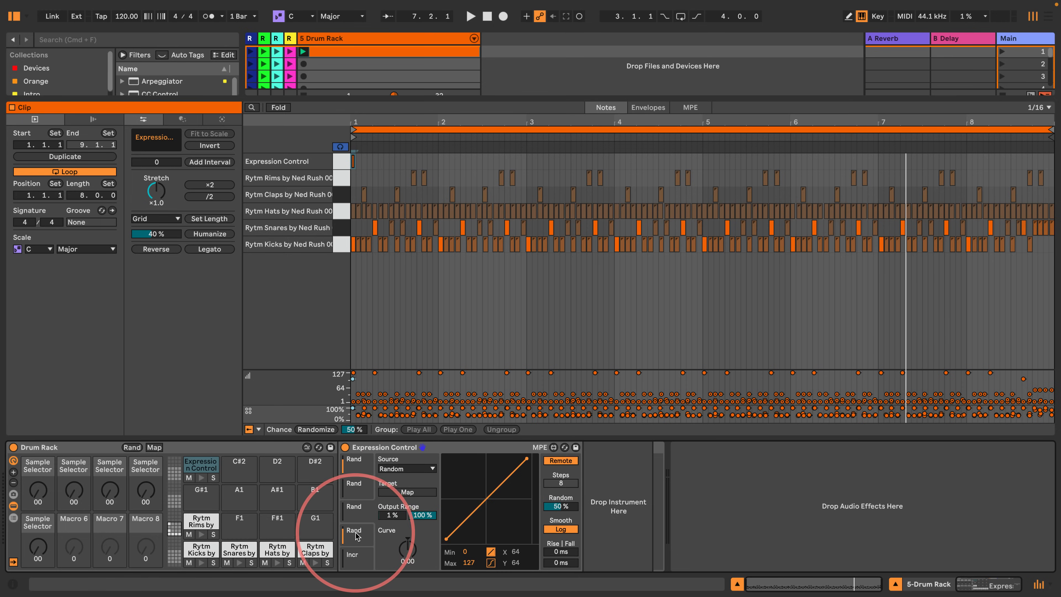
Step: Set the fourth and fifth Expression Control slots to Remote mode with Random as their source
left_click(411, 468)
left_click(413, 472)
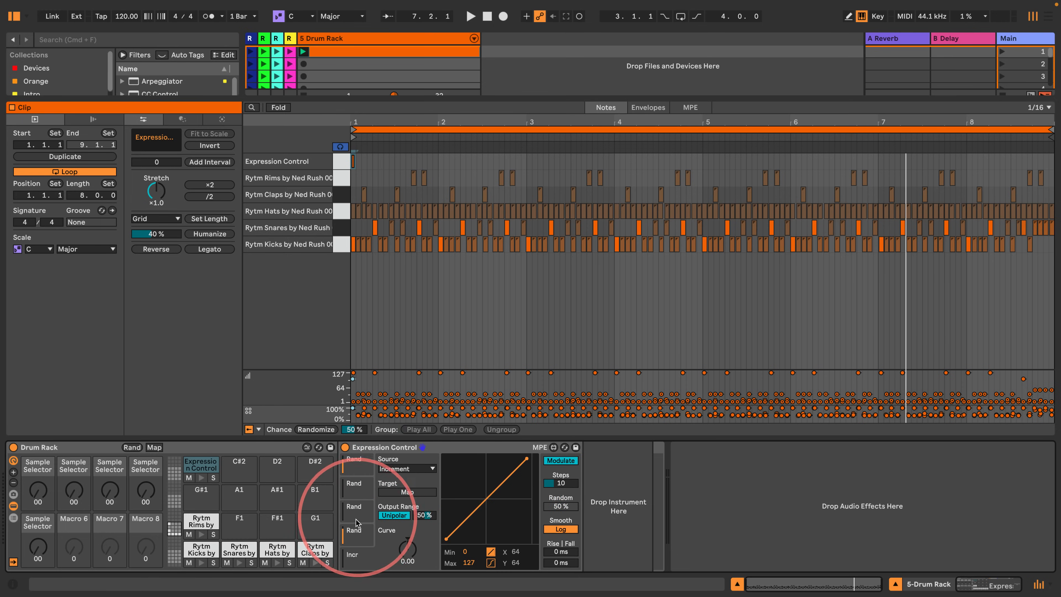
left_click(414, 493)
left_click(364, 562)
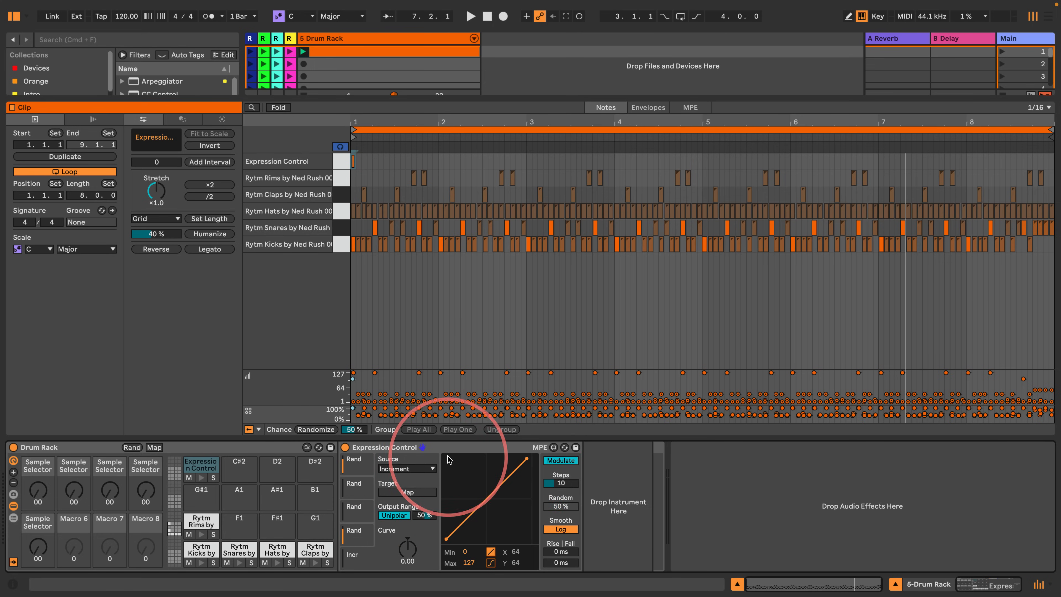
left_click(405, 468)
left_click(392, 546)
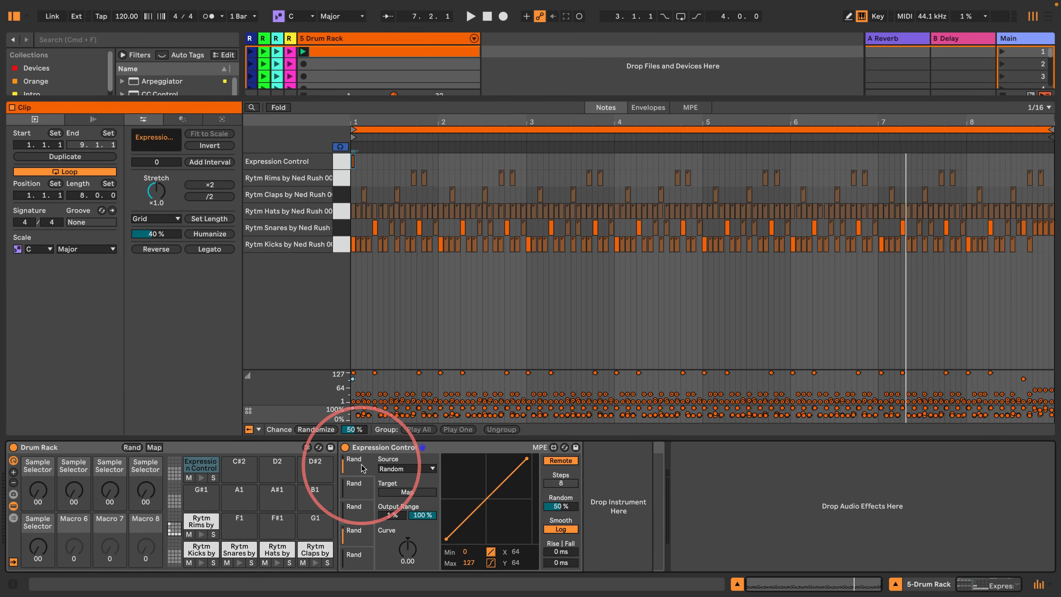
Step: Map the first three Expression Control slots to the drum rack's first, second and third Sample Selector macros
left_click(400, 492)
left_click(38, 490)
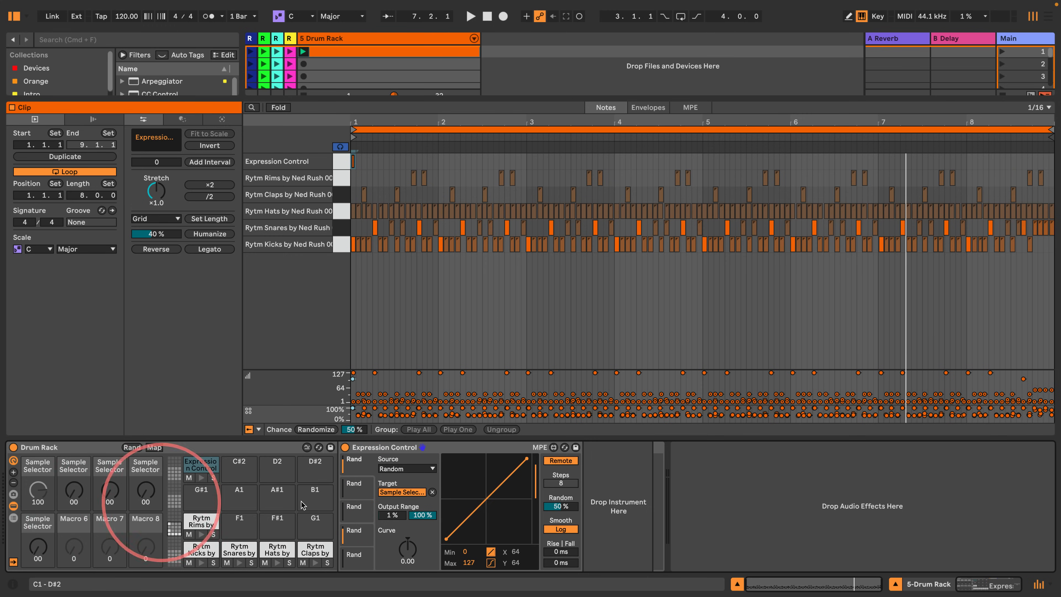
left_click(353, 482)
left_click(398, 492)
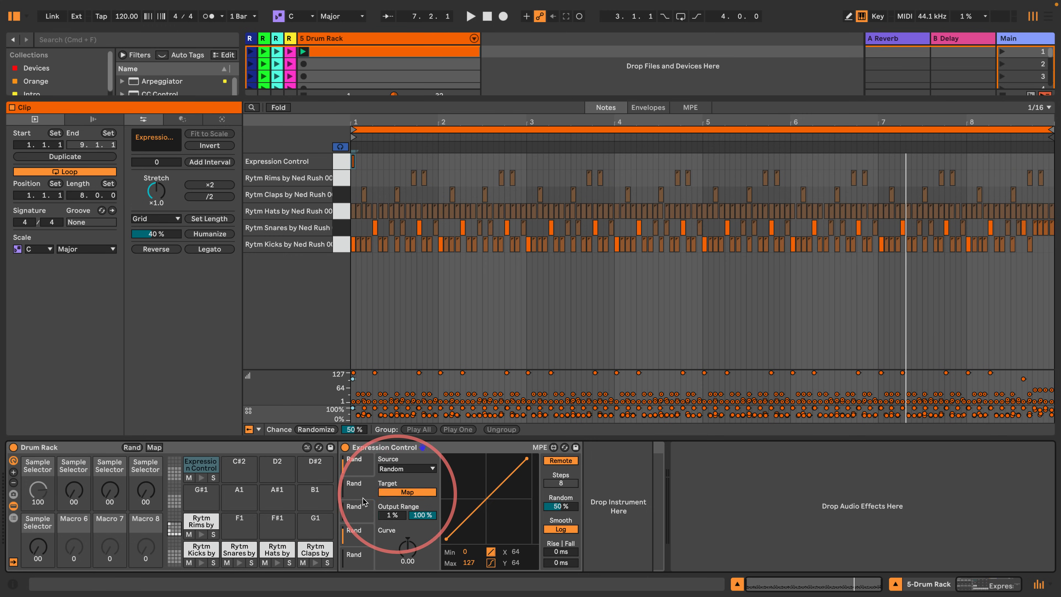
left_click(73, 491)
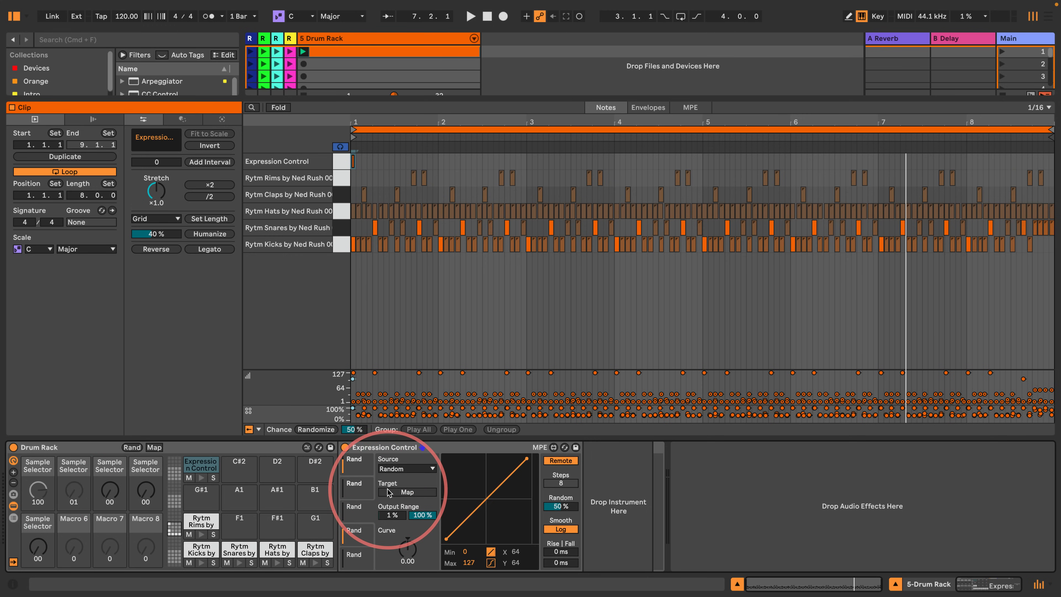
left_click(388, 492)
left_click(109, 490)
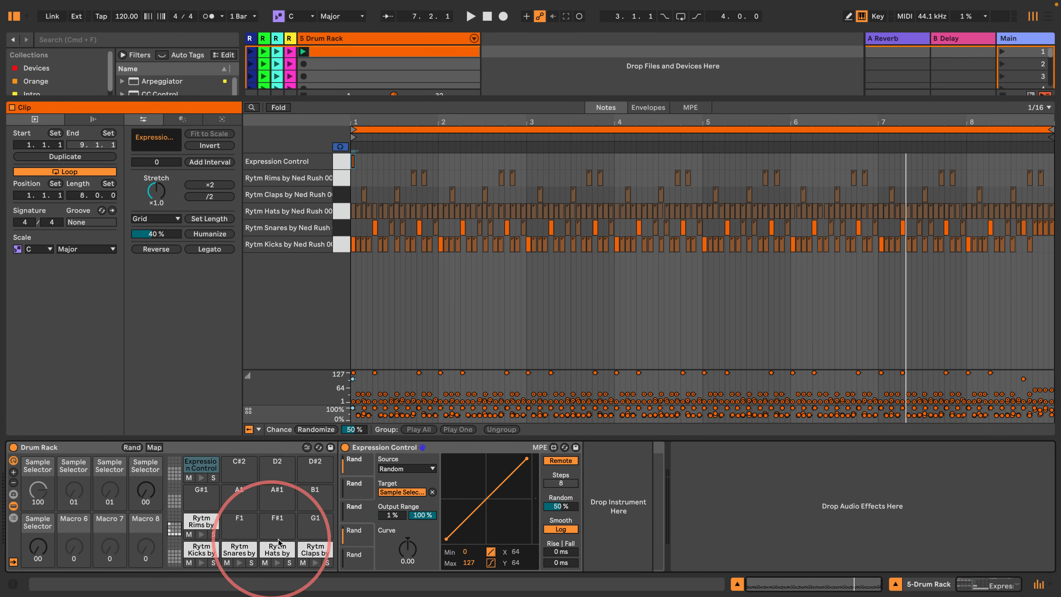
Step: Map the fourth and fifth Expression Control slots to the drum rack's fourth and fifth Sample Selector macros
left_click(359, 535)
left_click(401, 493)
left_click(145, 491)
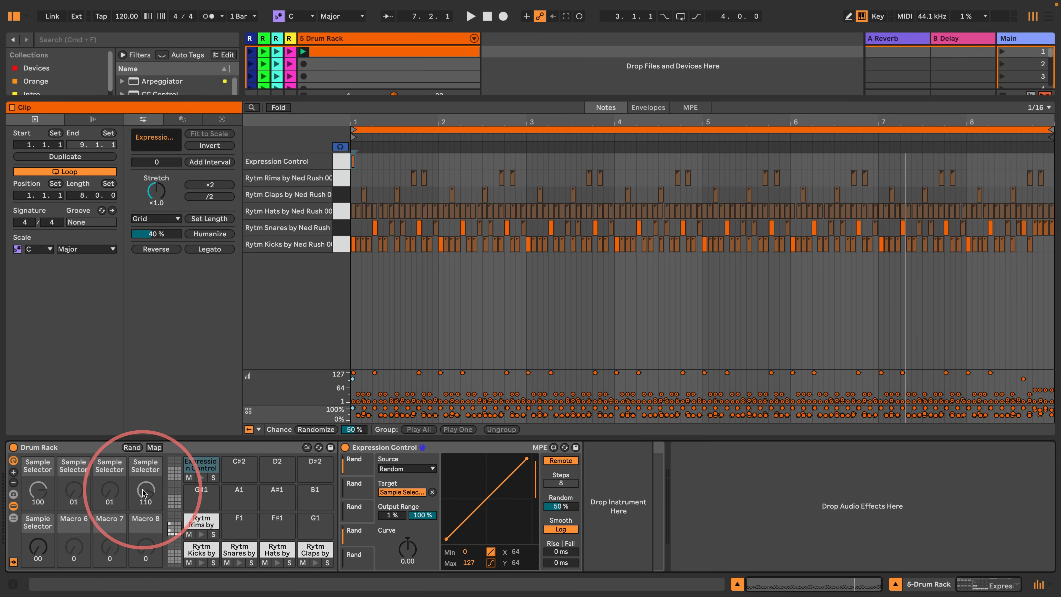
left_click(354, 554)
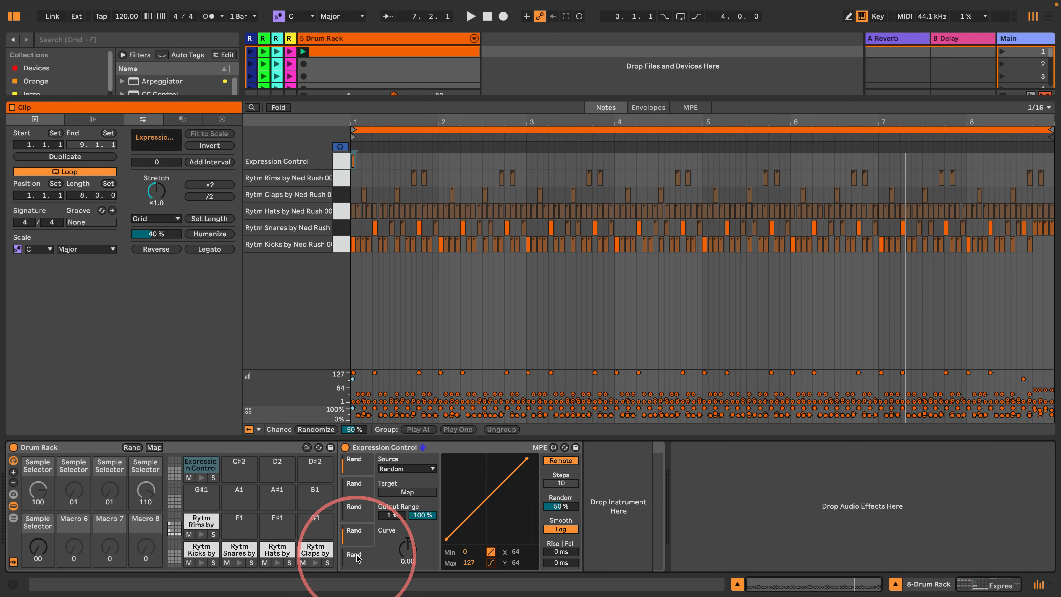
left_click(403, 493)
left_click(39, 548)
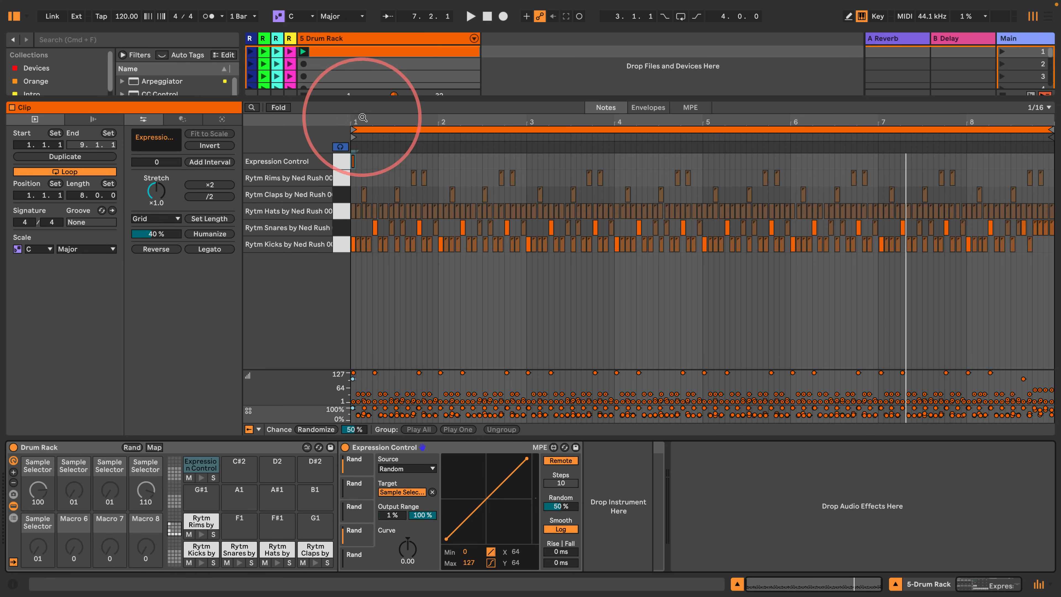
Step: Inspect the Expression Control note at the clip's start and play the clip to audition the randomized sample selection
mouse_move(354, 121)
left_mouse_down()
mouse_move(373, 125)
mouse_move(367, 136)
left_mouse_up()
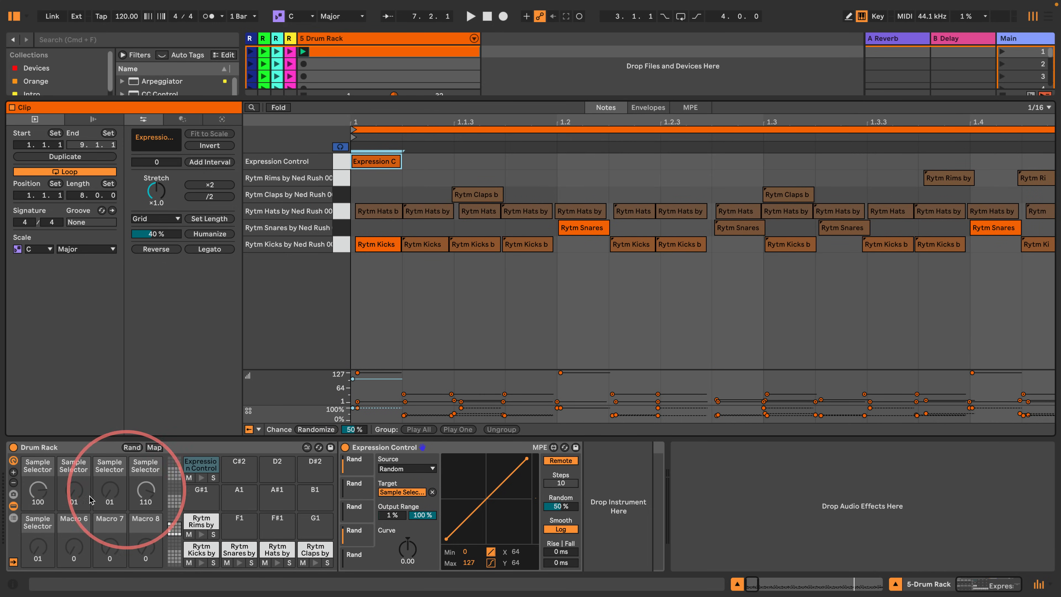
double_click(378, 119)
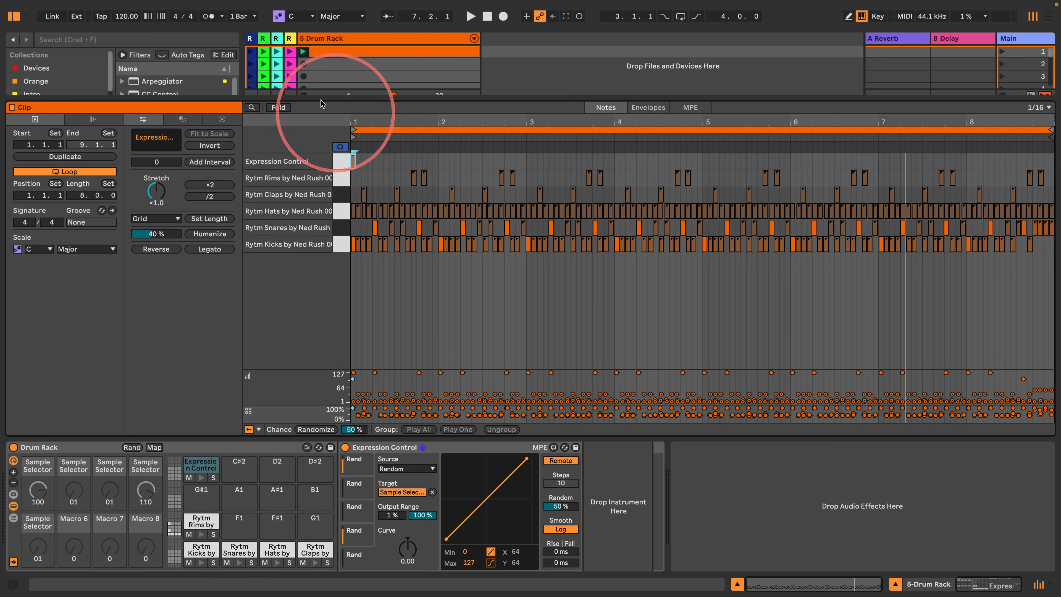
left_click(302, 54)
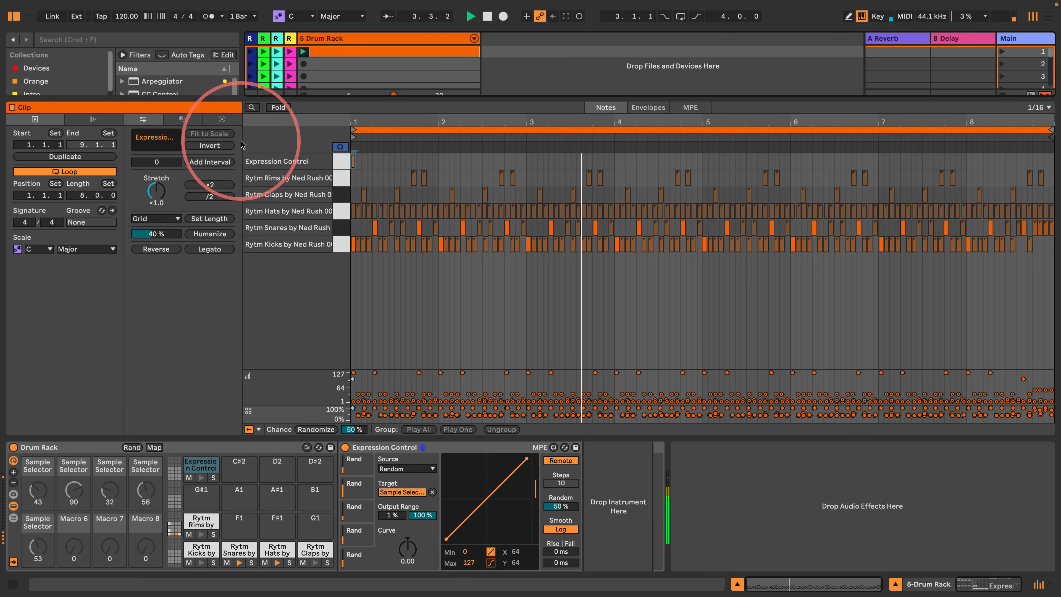
left_click_drag(205, 100, 196, 230)
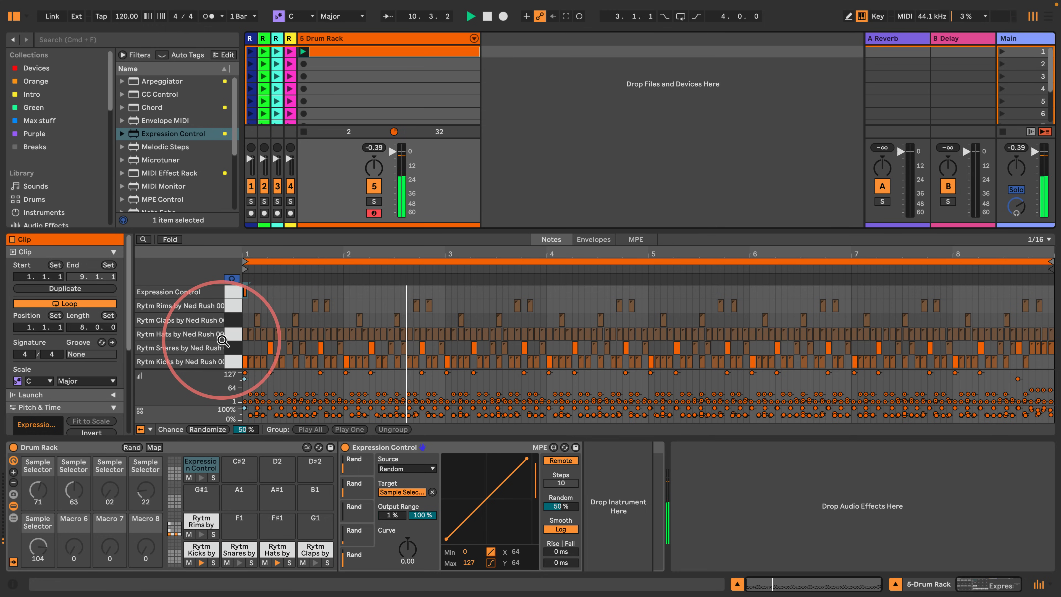
key("space")
Step: Move the Expression Control note to the last sixteenth before bar 9 and audition the loop
left_click_drag(244, 292, 994, 289)
left_click_drag(1004, 252, 931, 291)
double_click(930, 254)
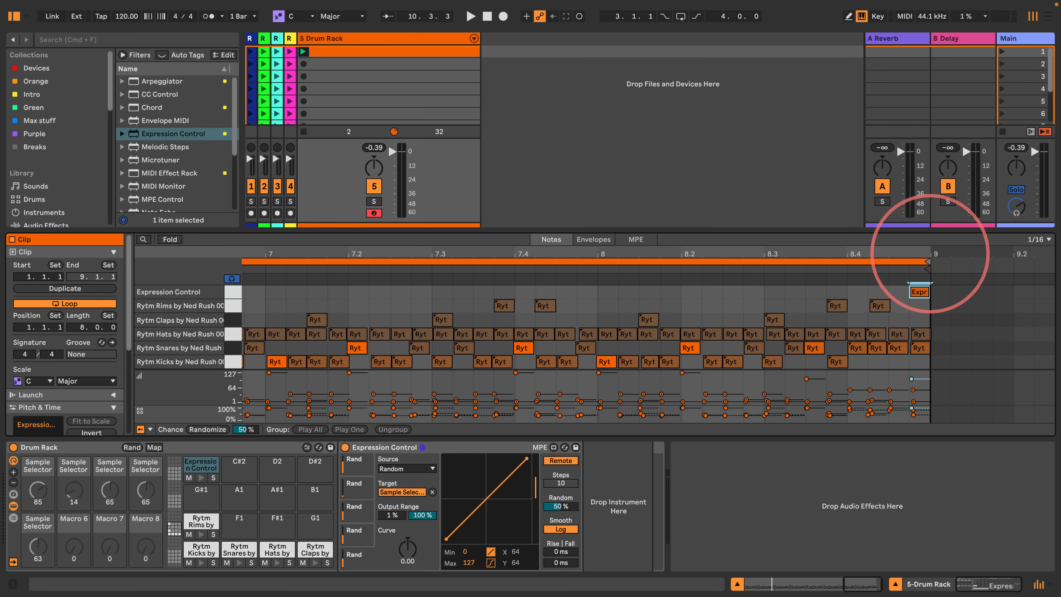
key("space")
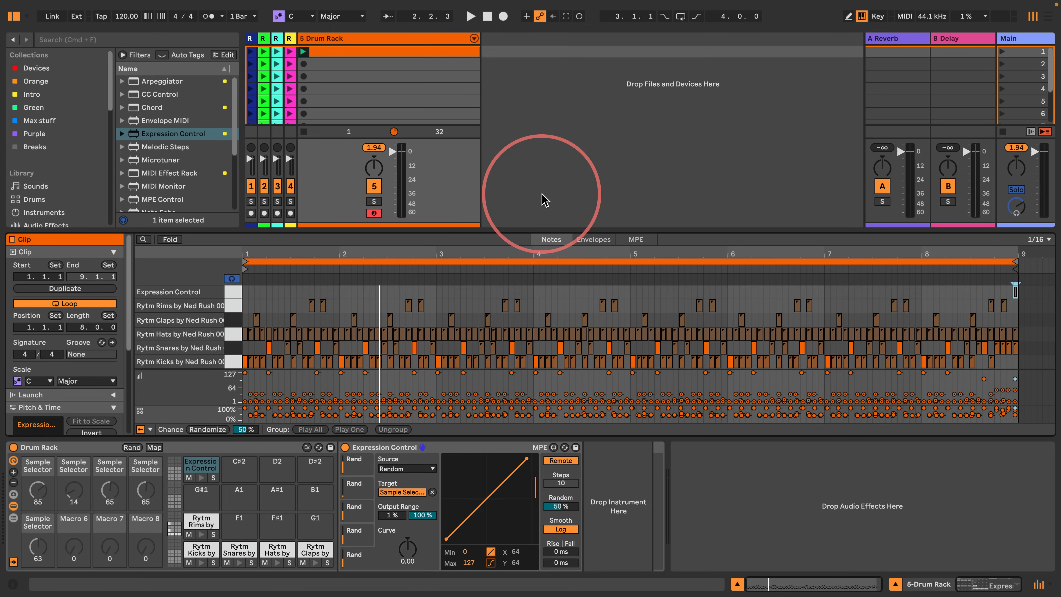
key("space")
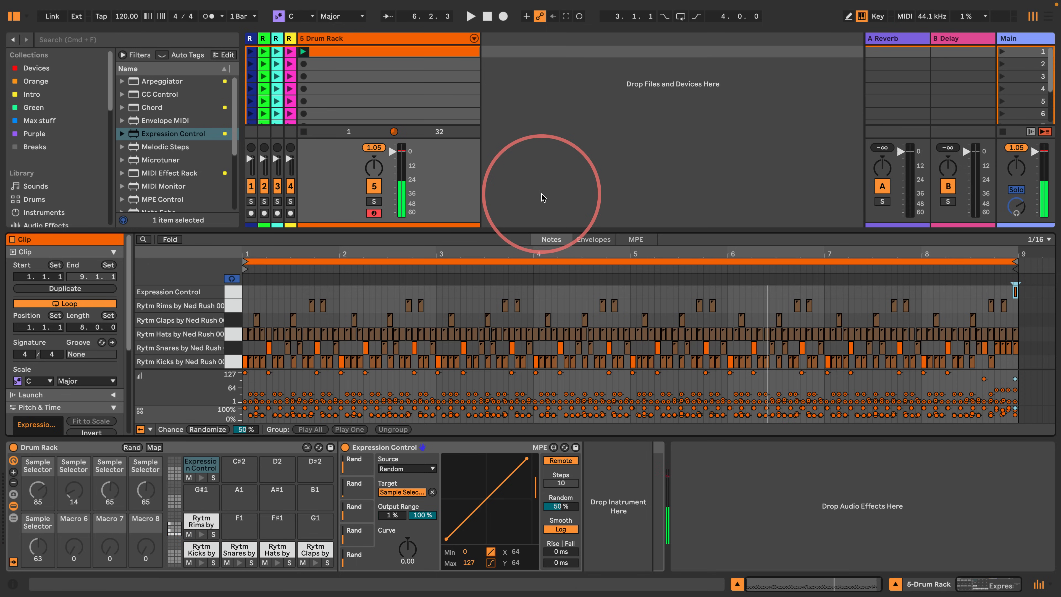
Step: Add a Limiter audio effect after the drum rack and hide the browser
scroll(50, 180, "down", 9)
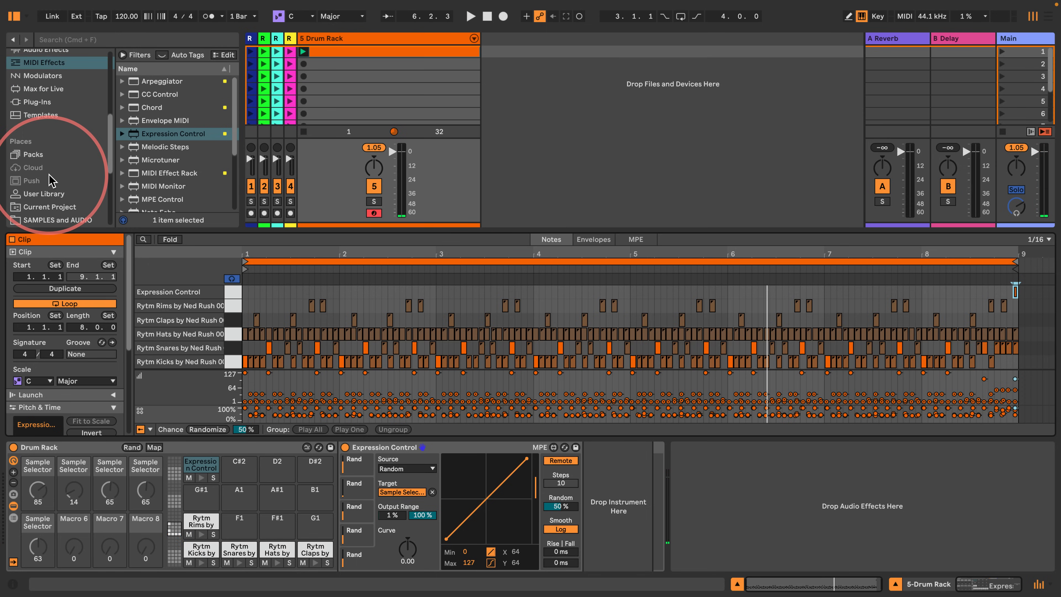
scroll(49, 175, "up", 5)
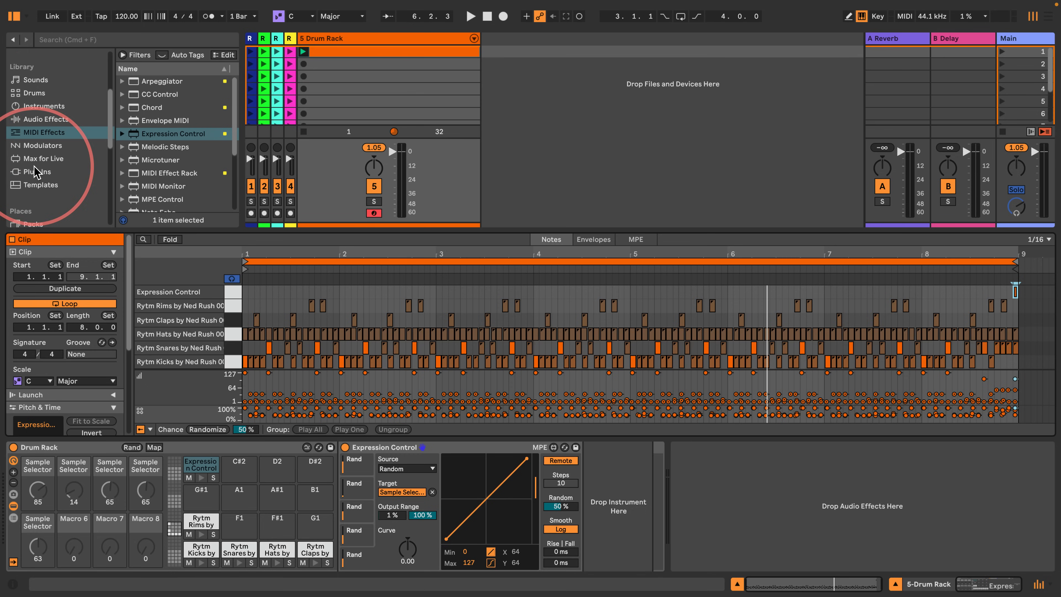
left_click(38, 119)
scroll(161, 175, "down", 9)
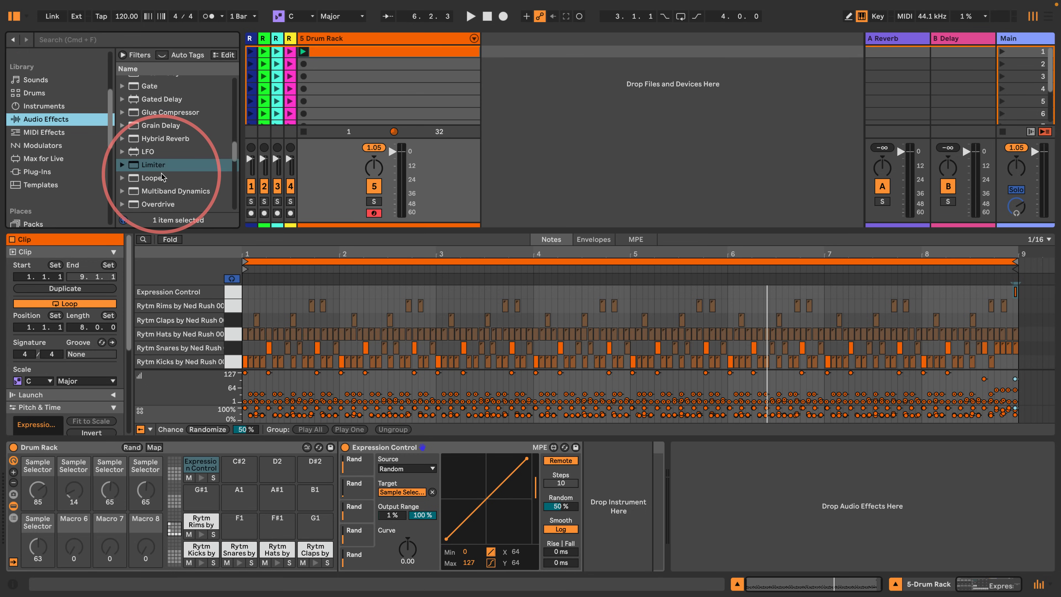
scroll(162, 174, "up", 3)
left_click_drag(154, 85, 845, 534)
left_click(14, 16)
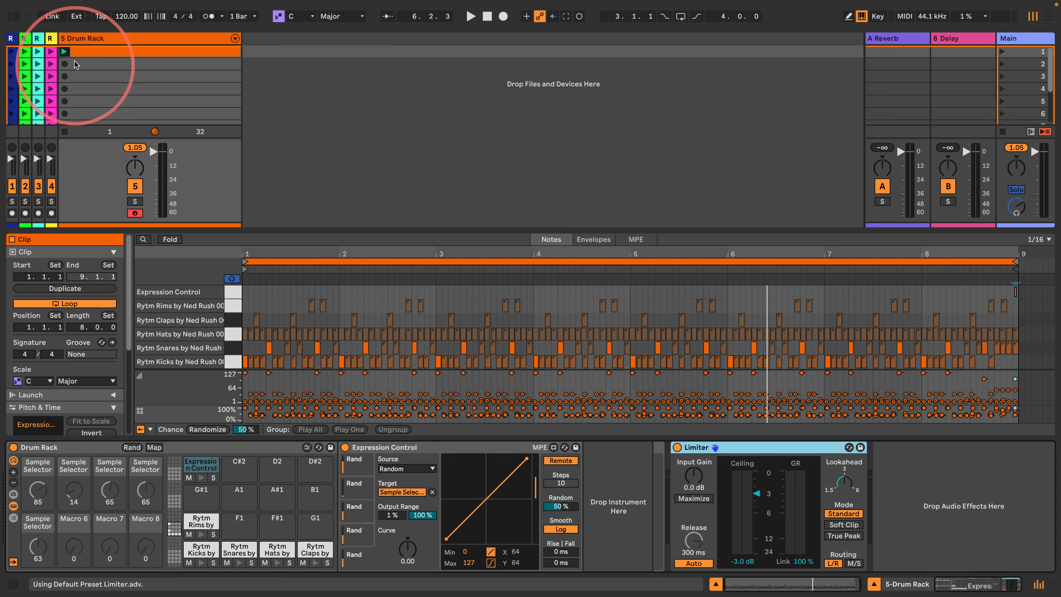
Step: Play the drum clip through the Limiter to audition the changing samples
left_click(65, 52)
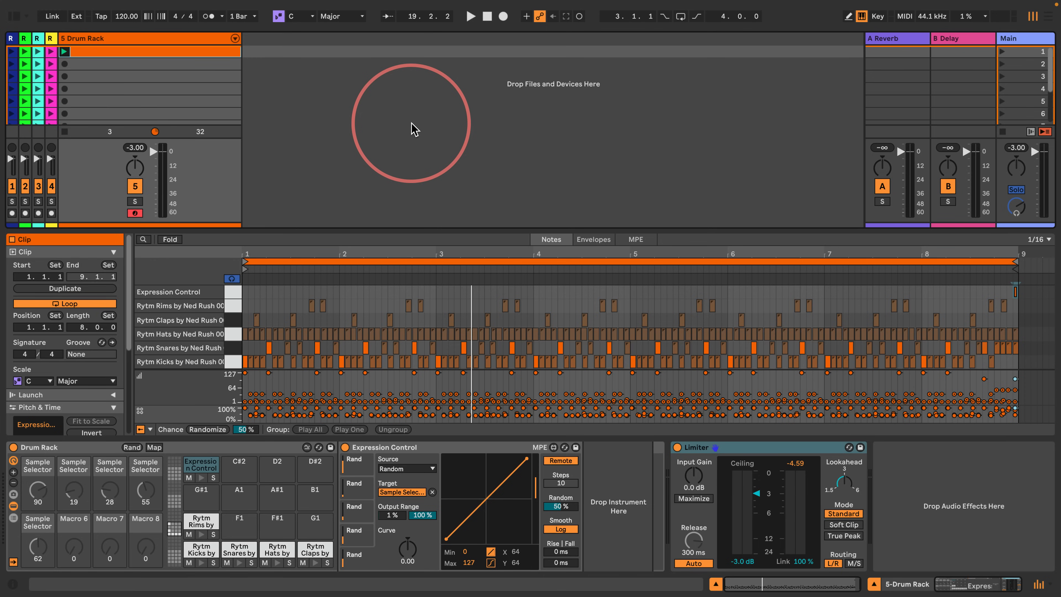
key("space")
key("space")
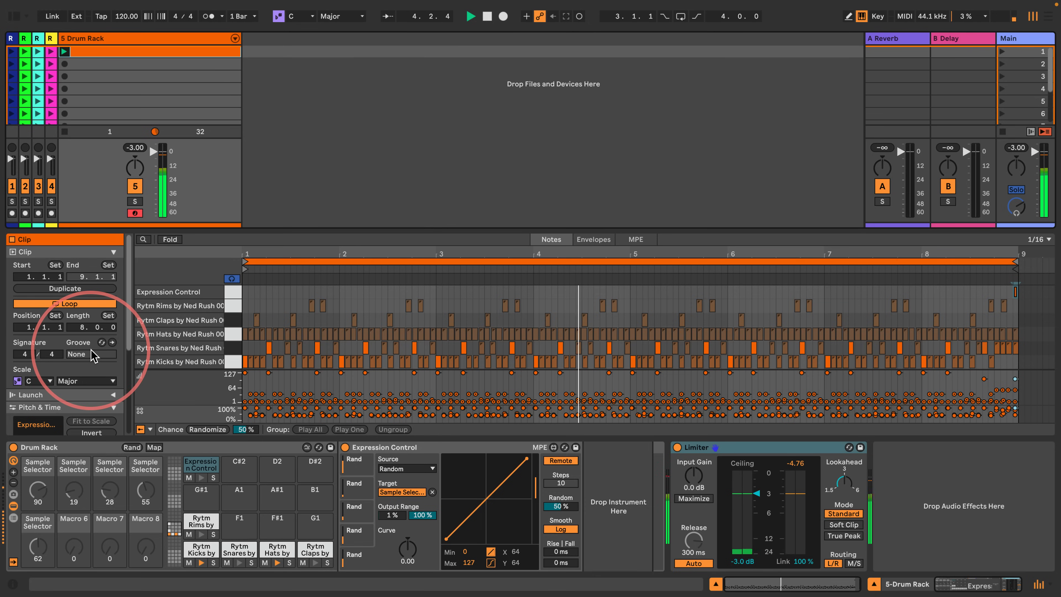
Step: Extend the drum rack's macro controls to 16
left_click(13, 474)
left_click(13, 474)
left_click(13, 474)
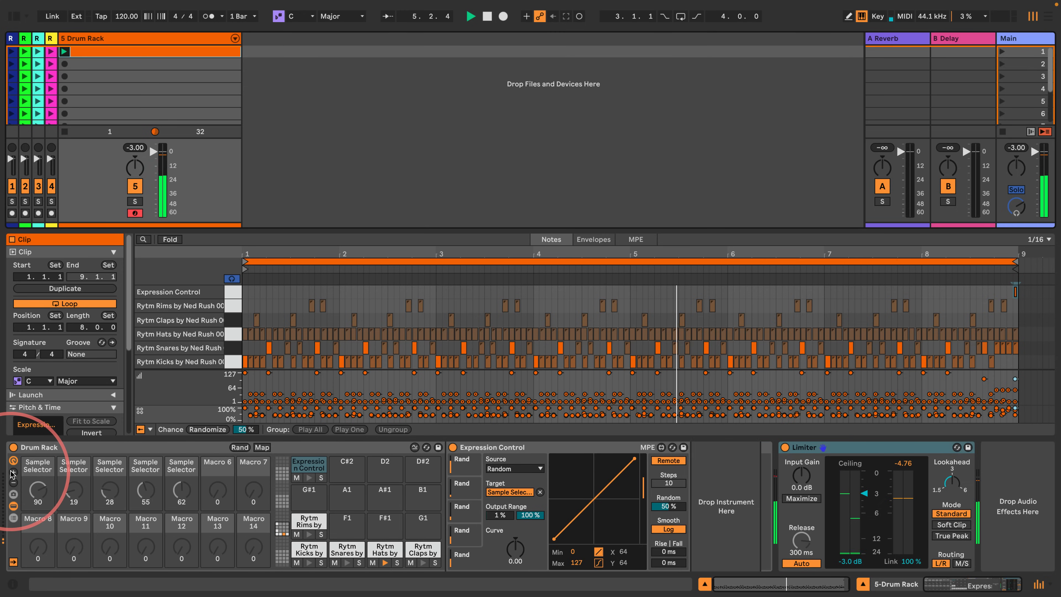
left_click(13, 474)
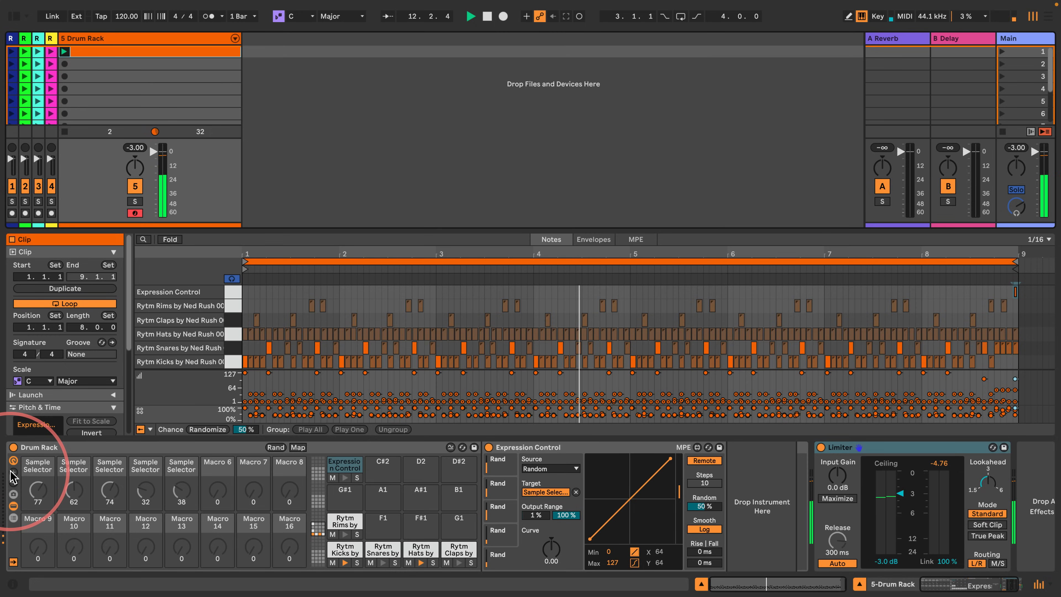
Step: Set the Rytm Kicks sampler to 2 voices with retrigger off and audition the pattern
left_click(328, 548)
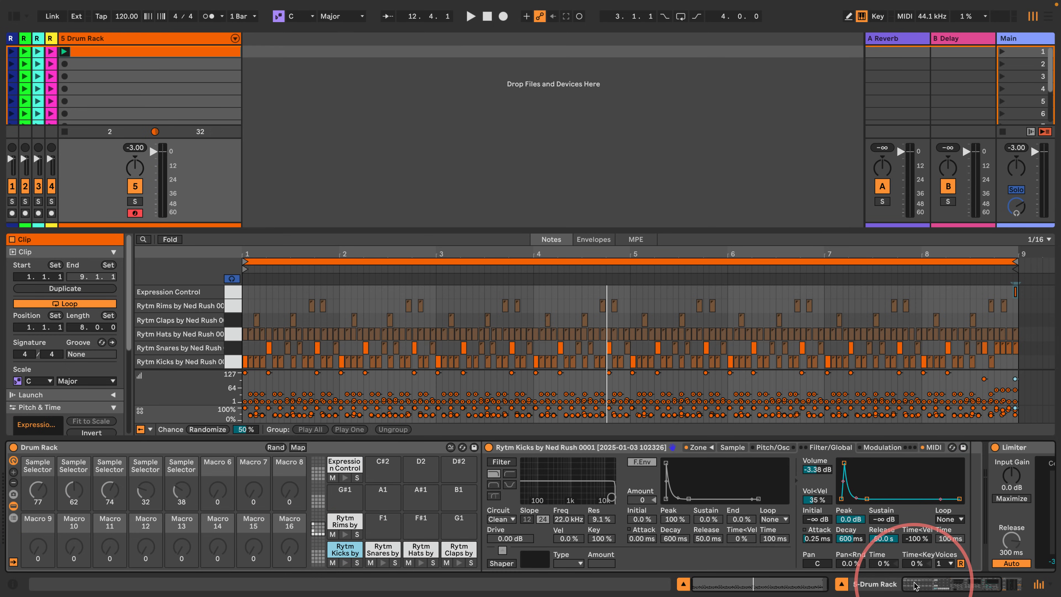
left_click_drag(914, 583, 932, 586)
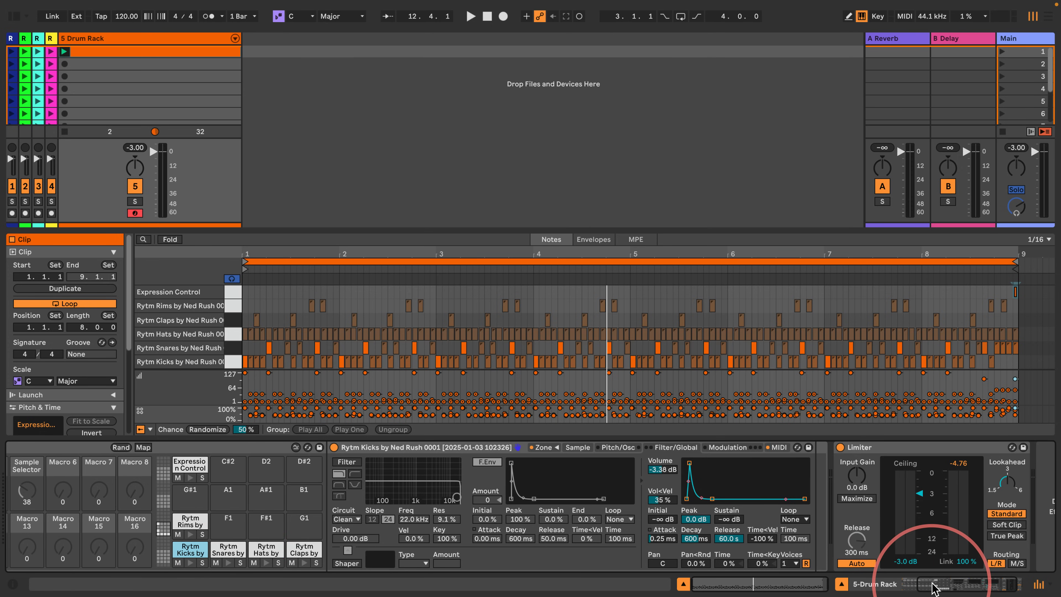
left_click(791, 564)
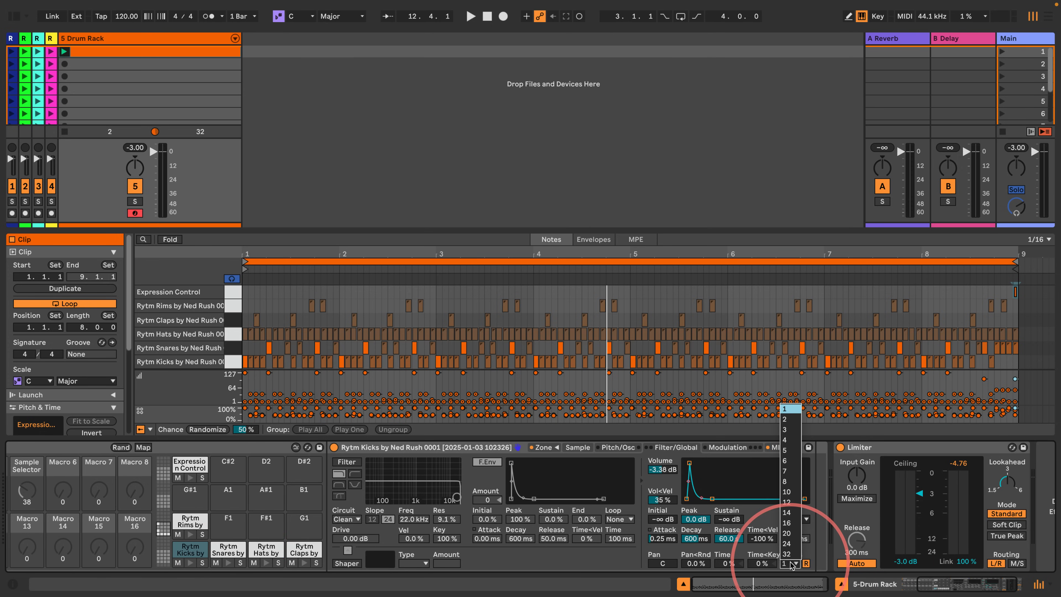
left_click(785, 419)
left_click(806, 564)
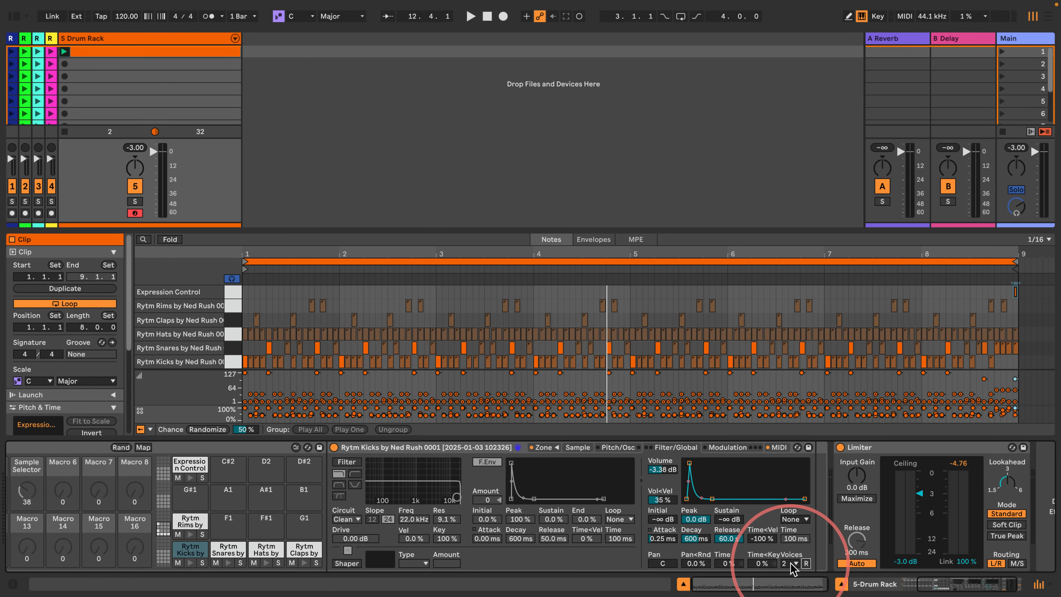
left_click(791, 563)
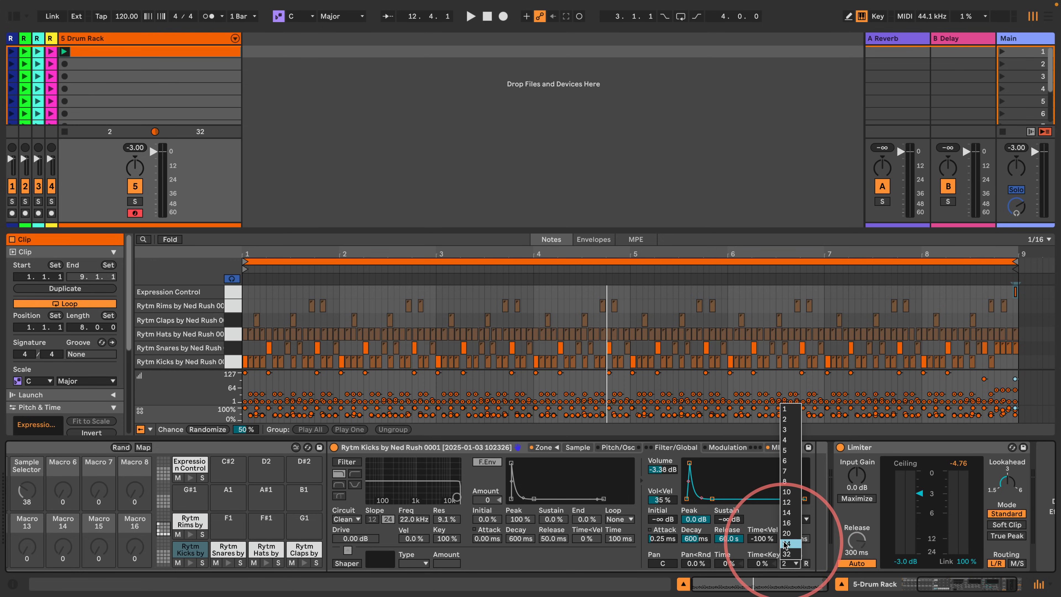
left_click(759, 551)
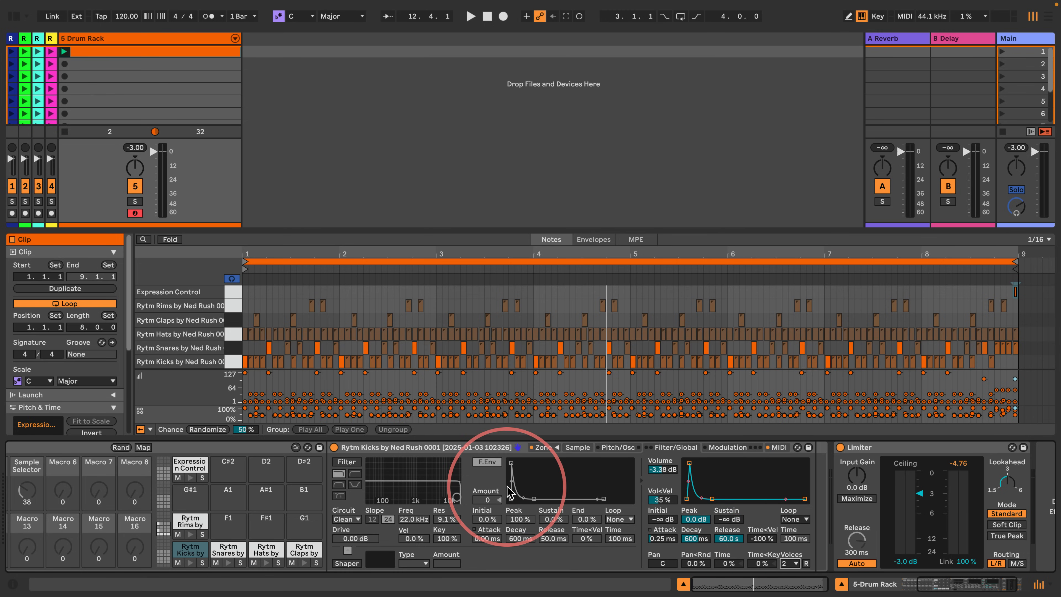
key("space")
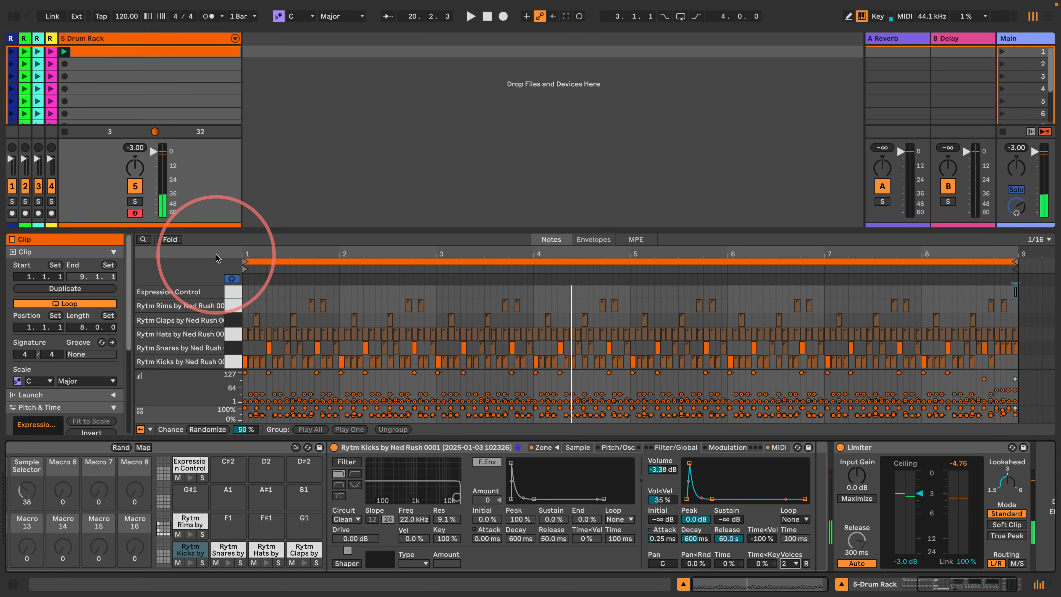
Step: Show the MIDI effects in a widened browser and set the global scale to C Minor Pentatonic
left_click(14, 18)
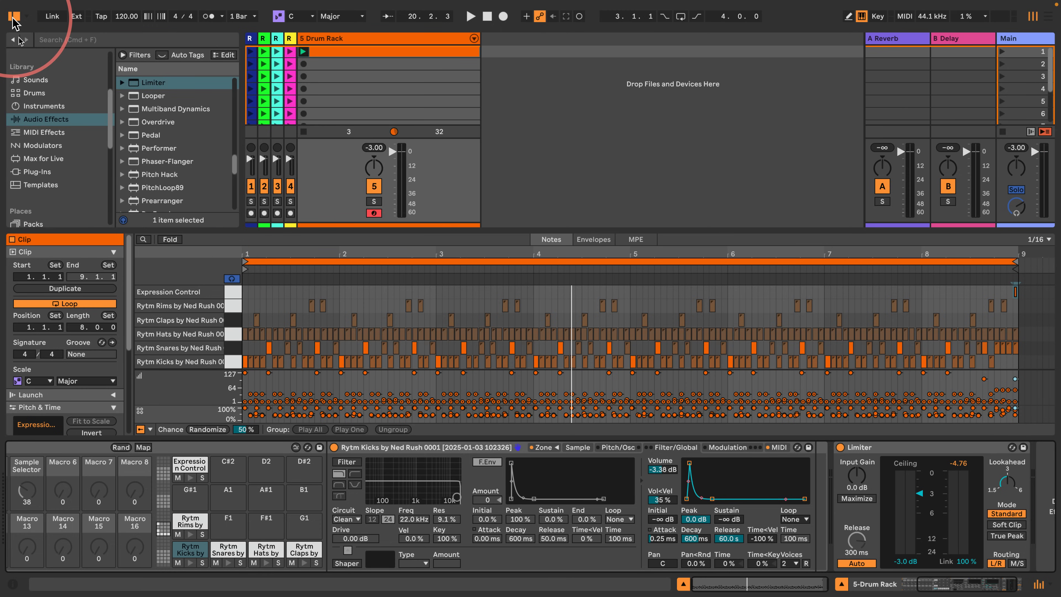
left_click_drag(168, 231, 167, 277)
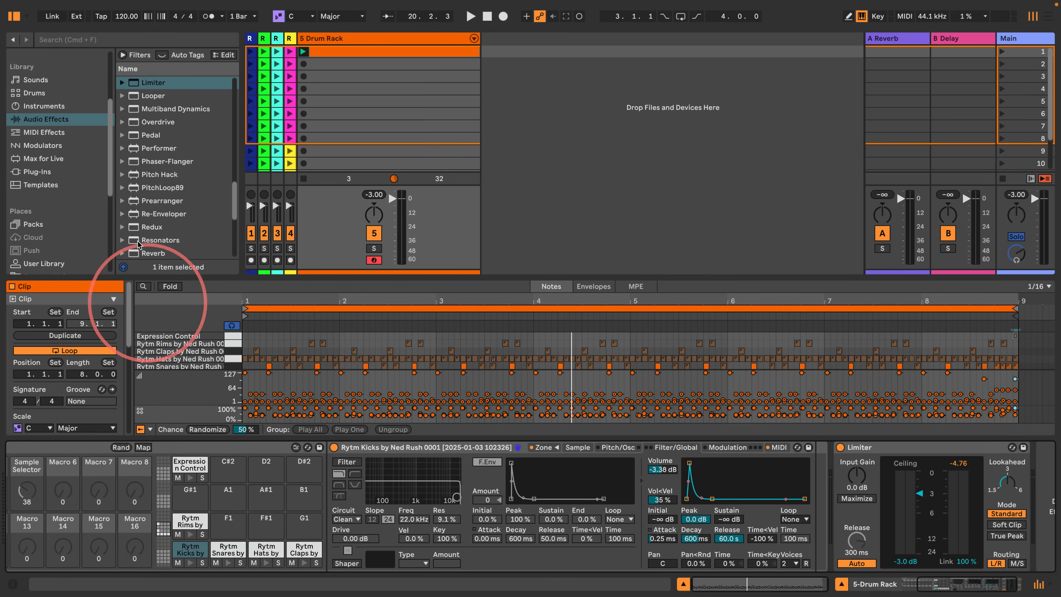
scroll(138, 234, "down", 5)
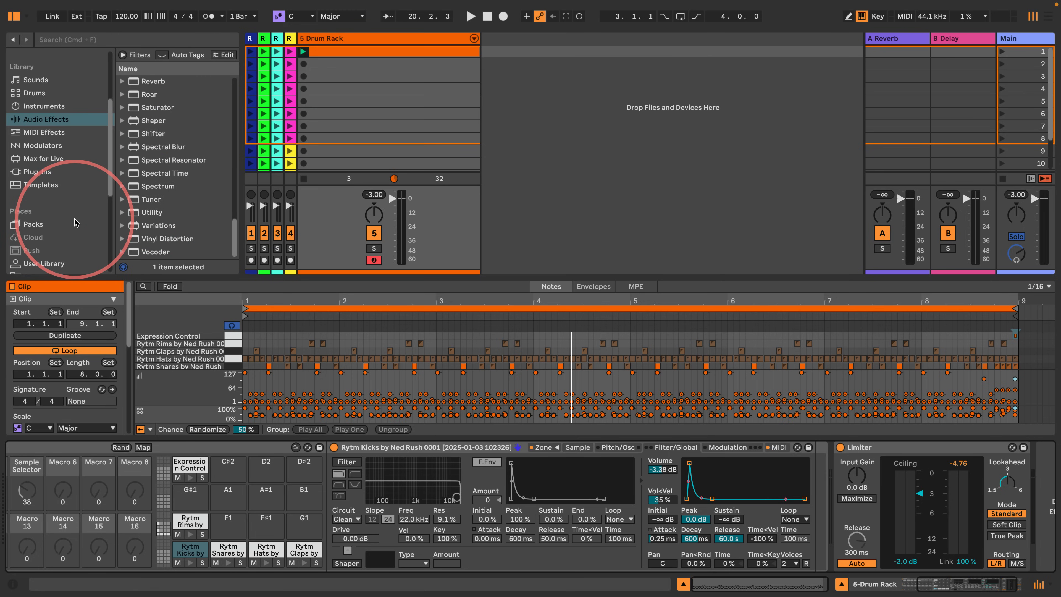
left_click(31, 133)
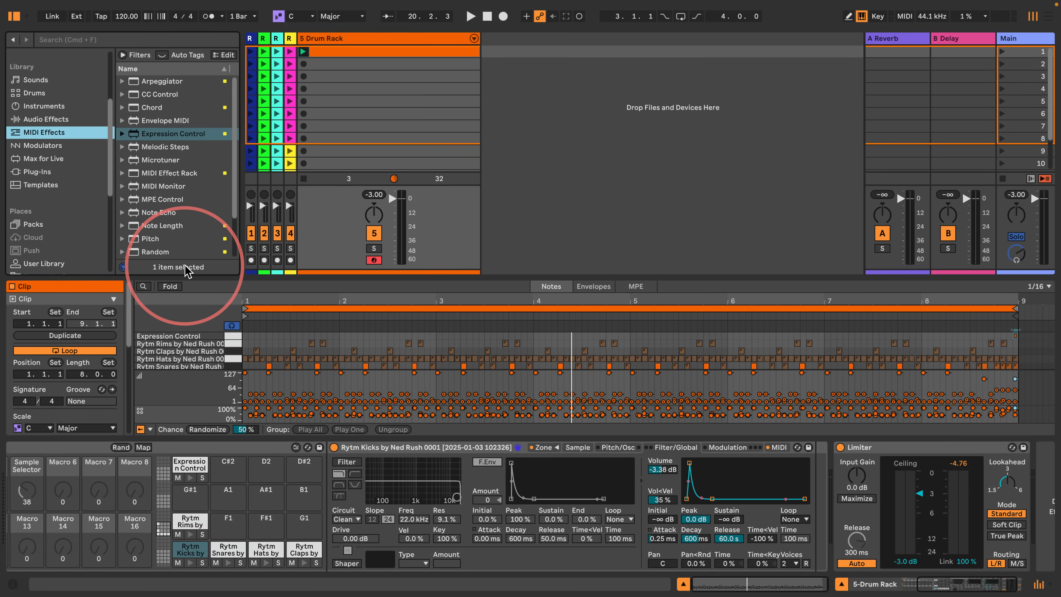
left_click_drag(241, 156, 320, 157)
scroll(173, 203, "down", 4)
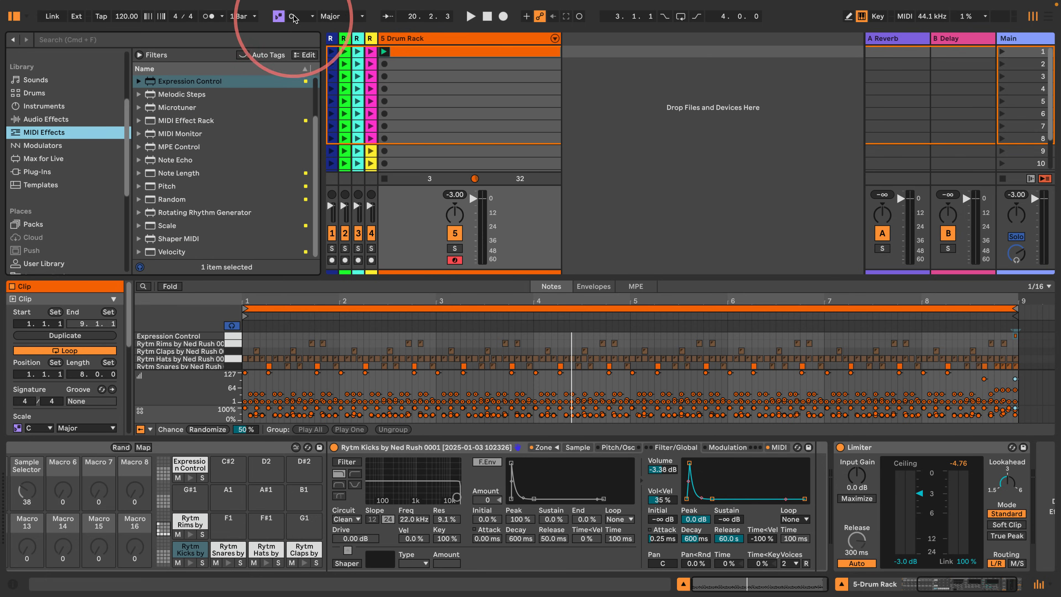
left_click(353, 19)
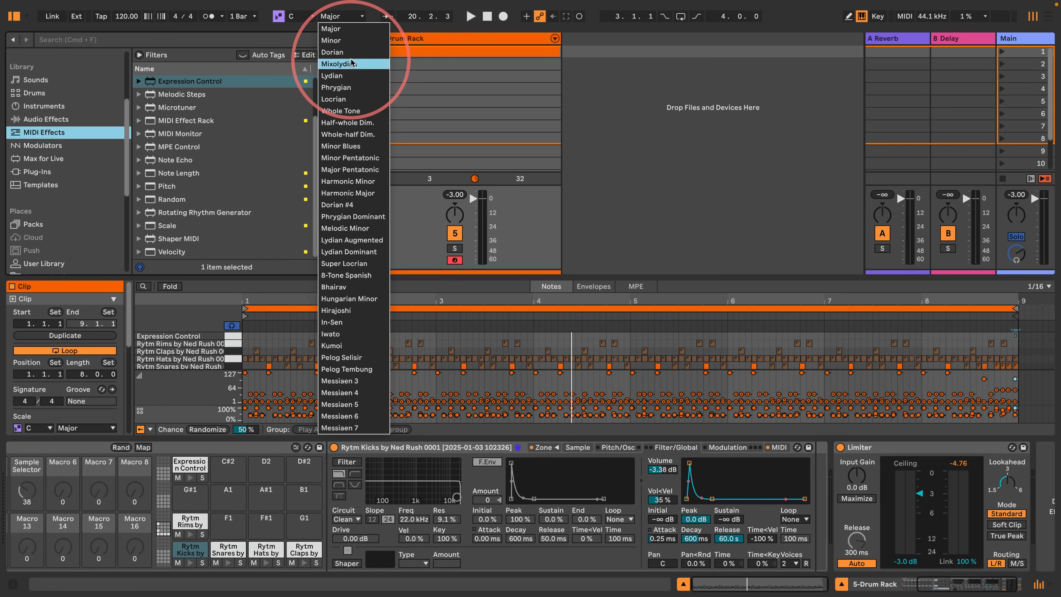
left_click(349, 158)
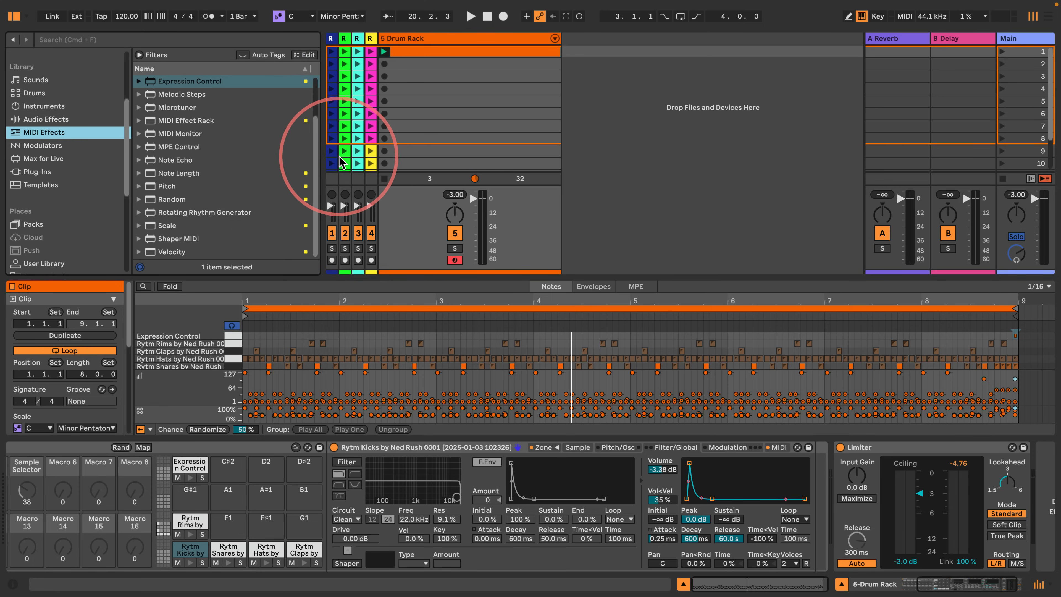
Step: Insert a Random MIDI effect before the Rytm Kicks sampler with Choices at 7 and Chance at 49 %
left_click_drag(176, 199, 333, 472)
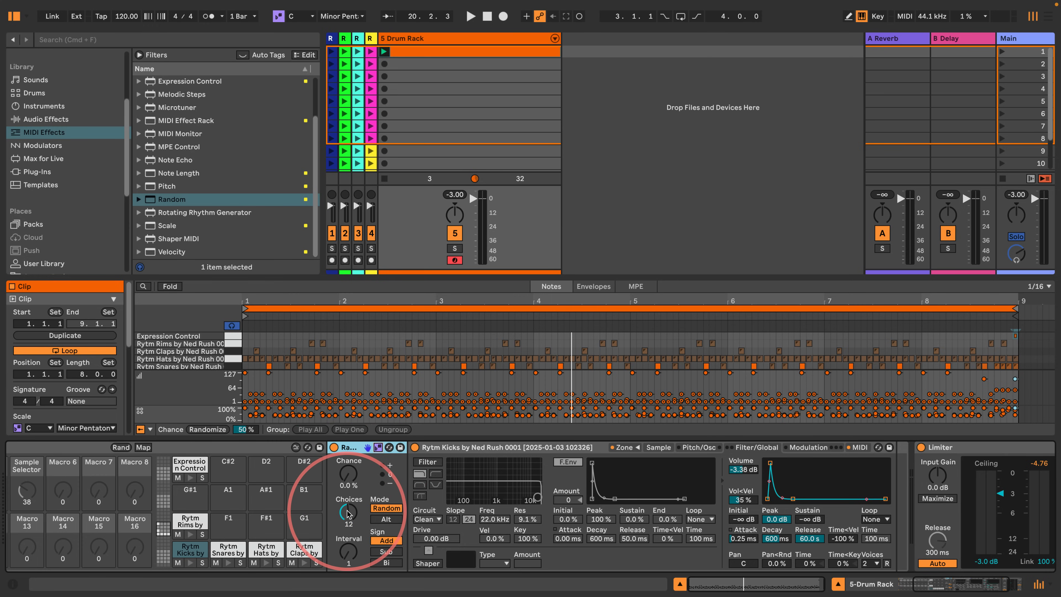
left_click_drag(349, 513, 348, 521)
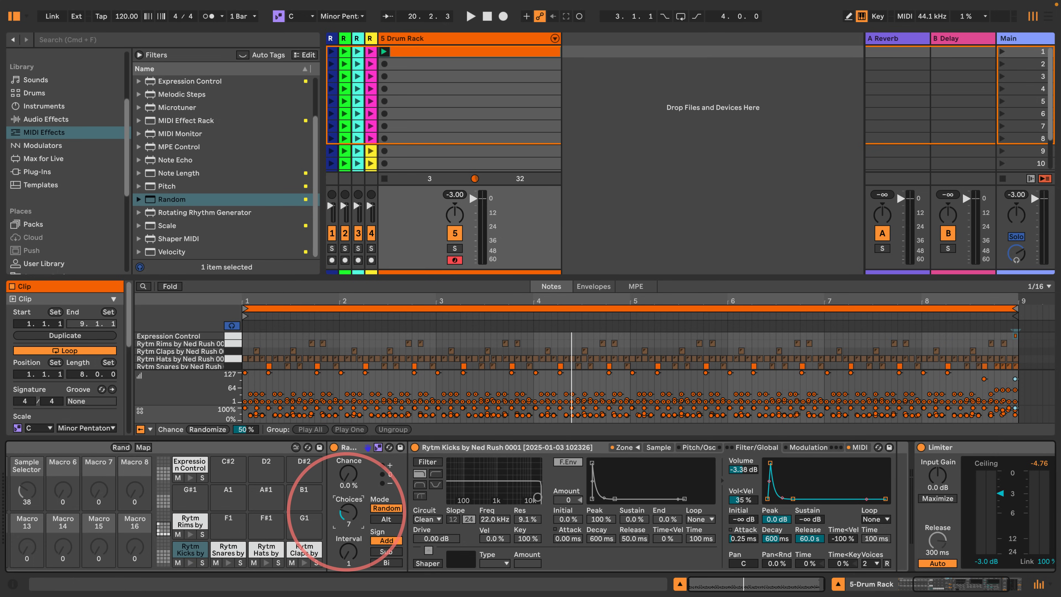
mouse_move(347, 473)
left_mouse_down()
mouse_move(348, 443)
mouse_move(348, 474)
left_mouse_up()
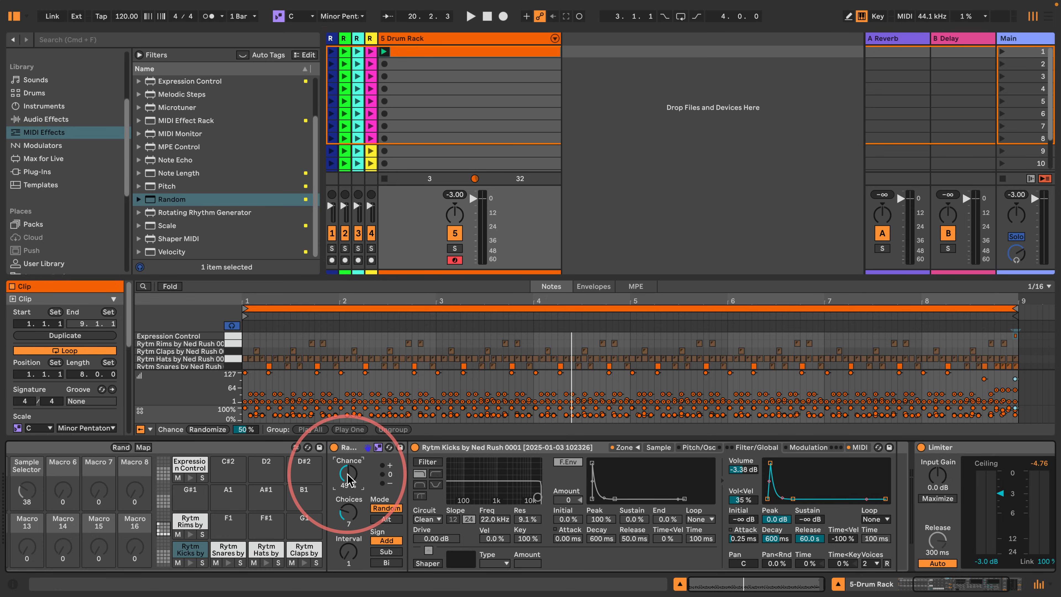
Step: Switch the Random effect's sign to Bi, reduce Choices to 5 and audition the pattern
key("space")
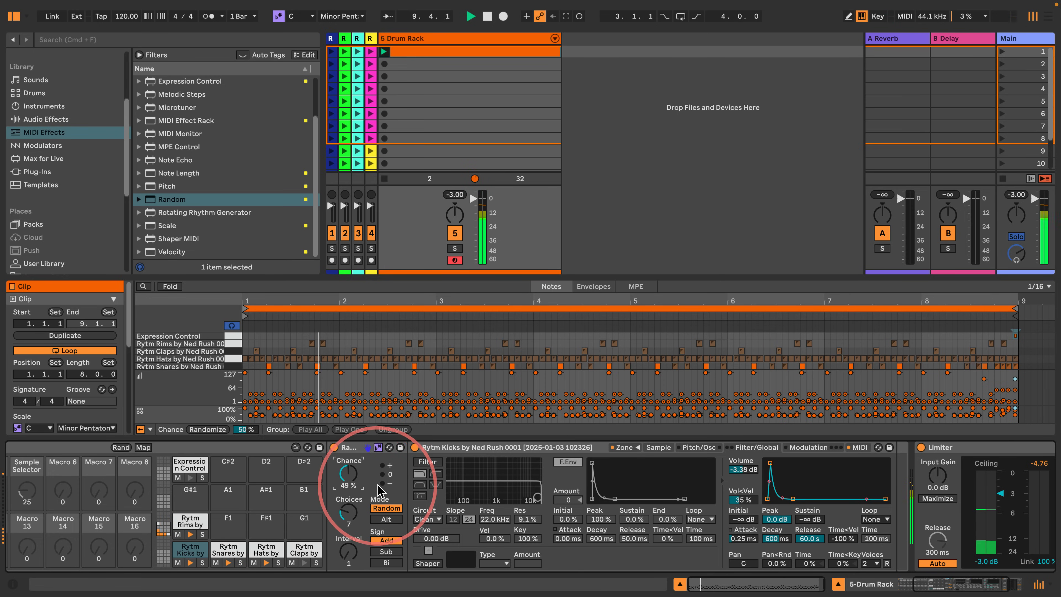
left_click(384, 563)
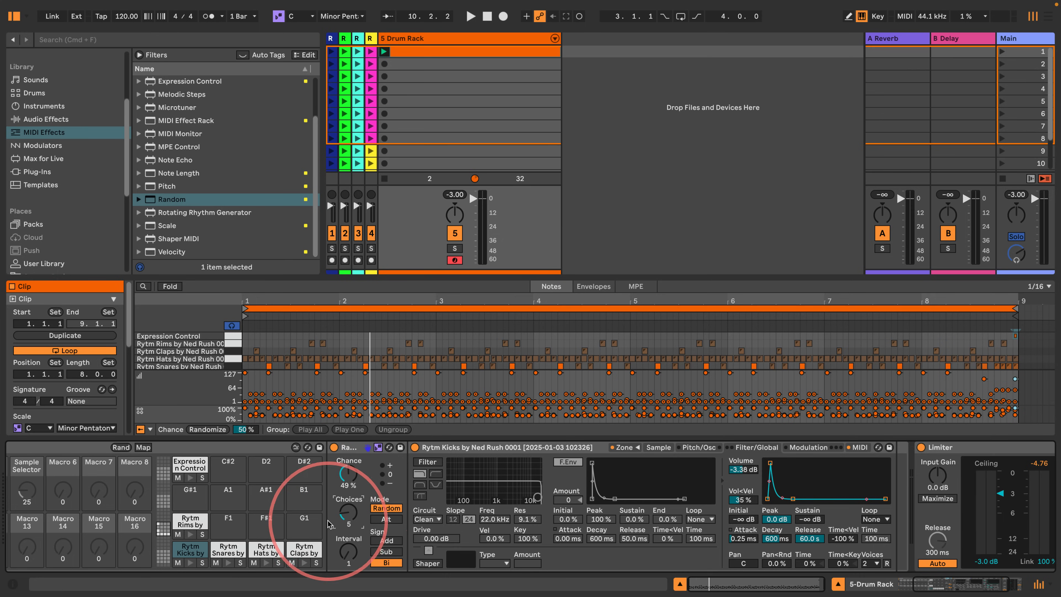
left_click_drag(344, 513, 344, 516)
key("space")
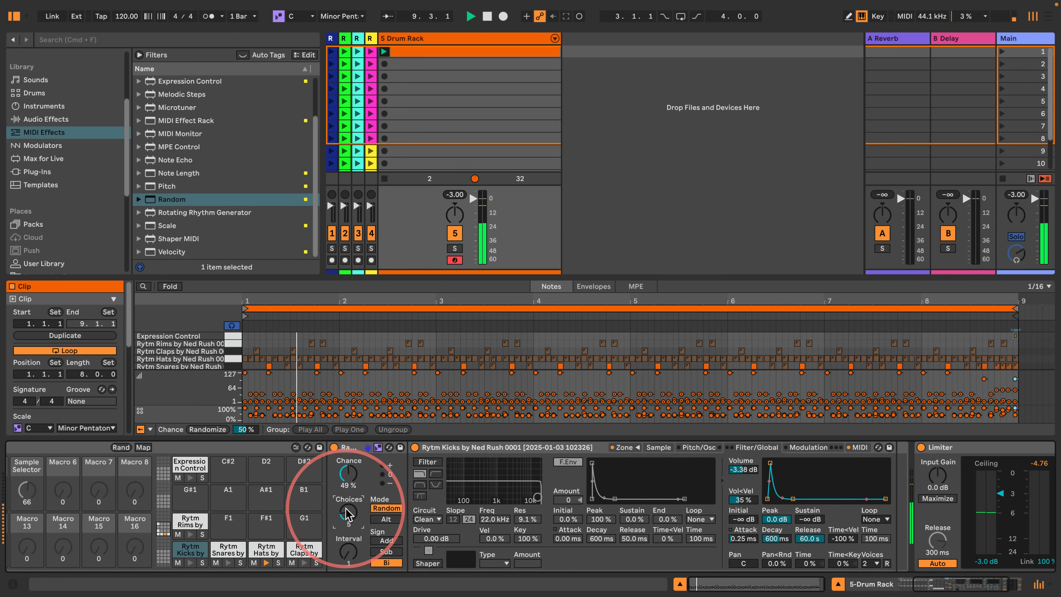
key("space")
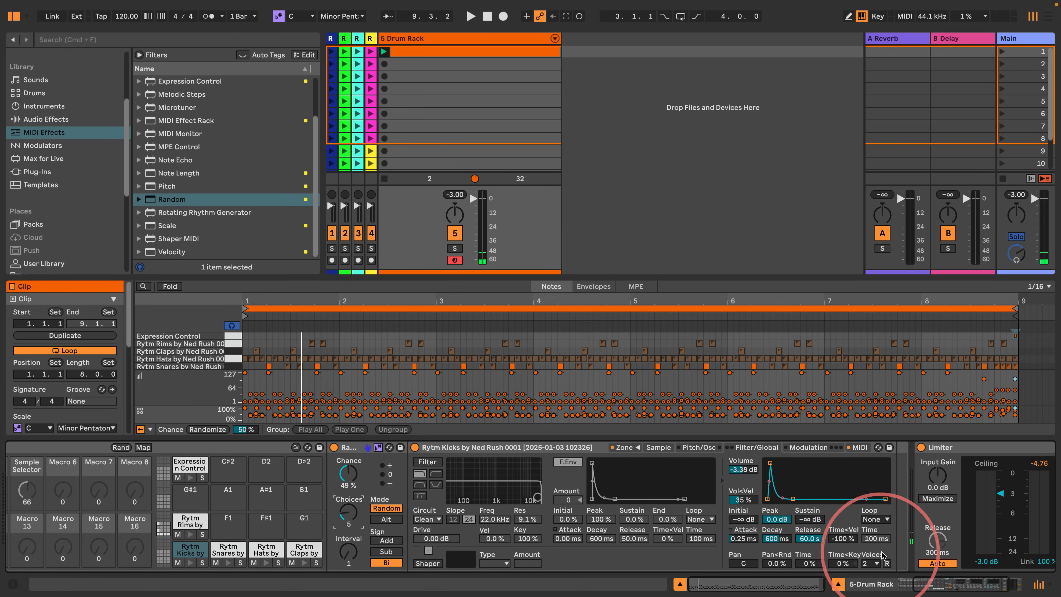
Step: Set the Rytm Kicks sampler to 1 voice and play the pattern to audition it
left_click(871, 562)
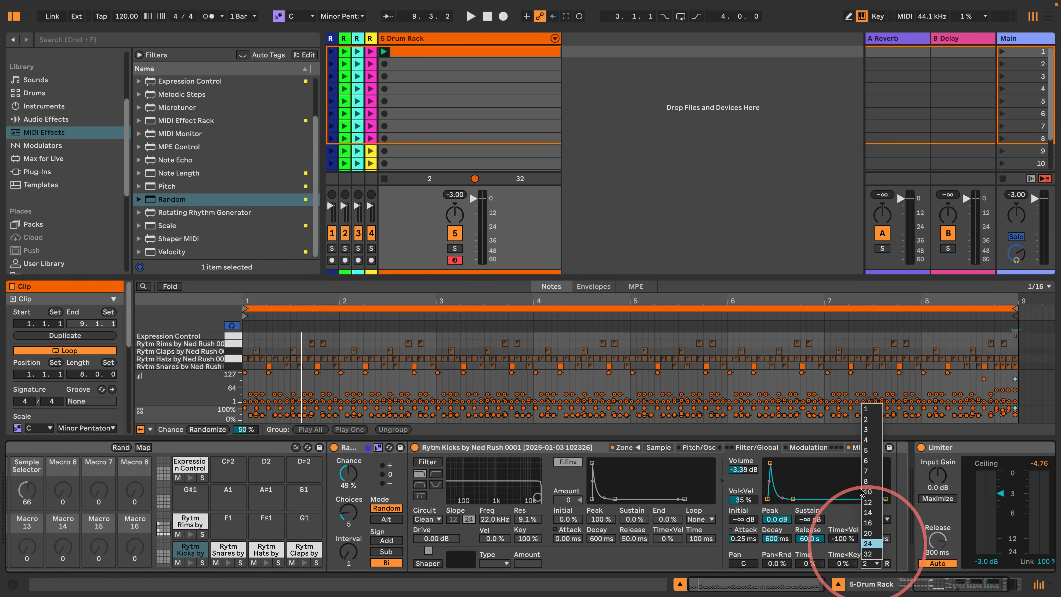
left_click(867, 408)
key("space")
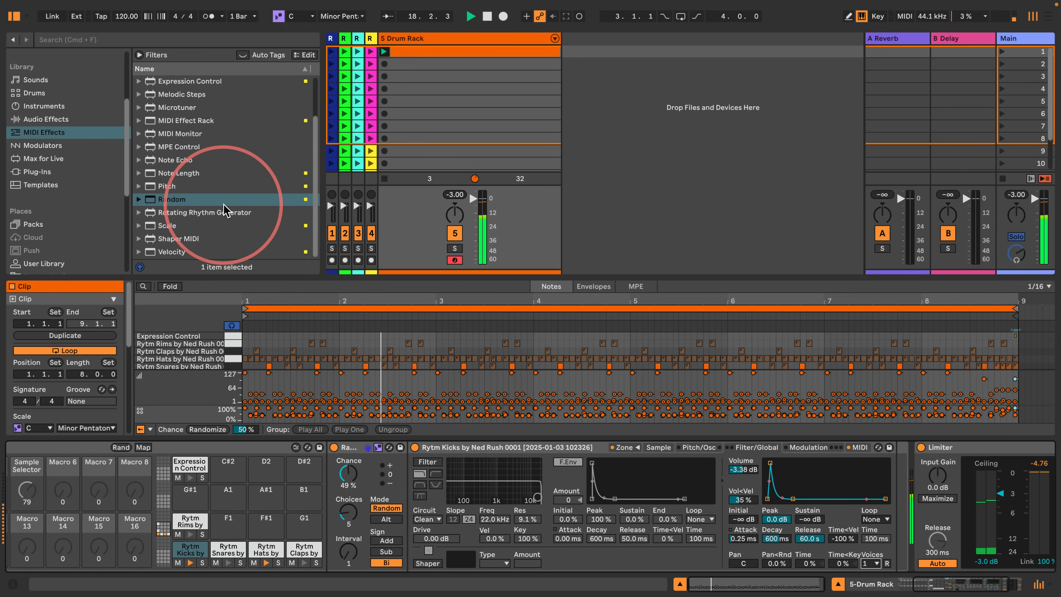
key("space")
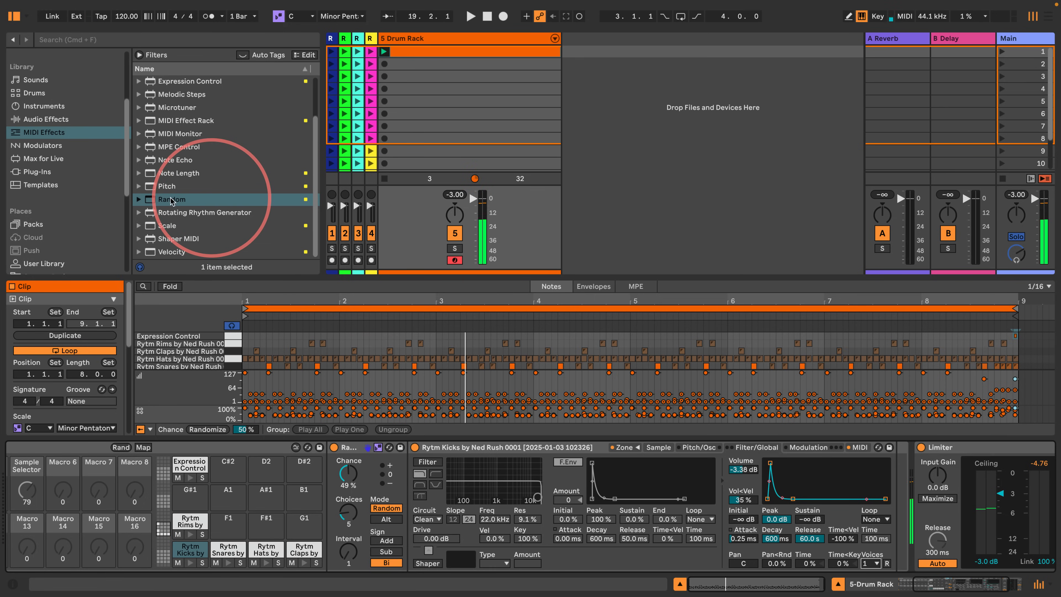
Step: Insert a Drum Buss audio effect between the drum rack and the Limiter
left_click(42, 106)
left_click(41, 119)
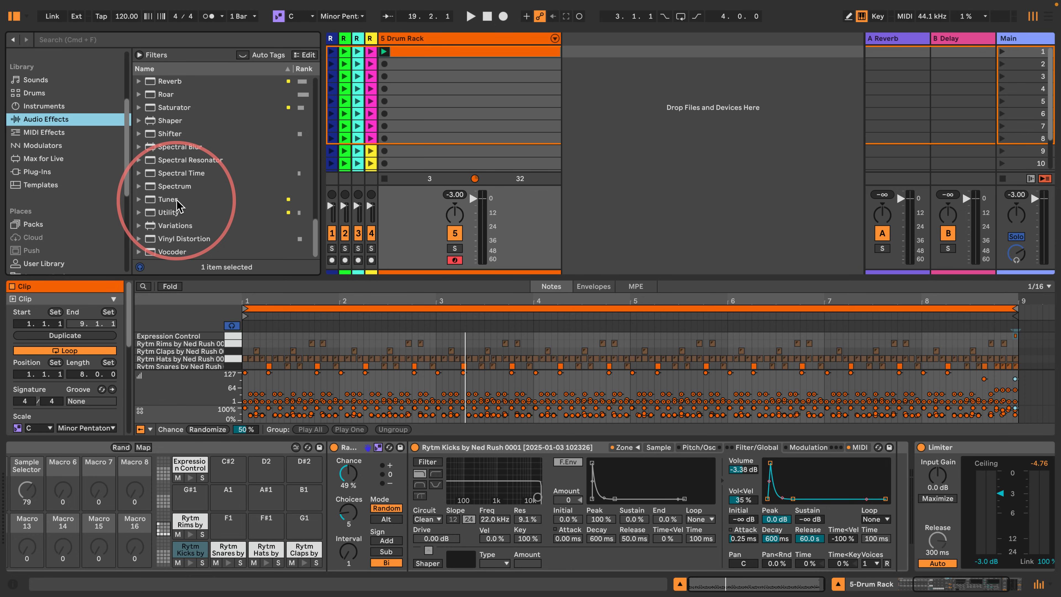
scroll(178, 194, "up", 10)
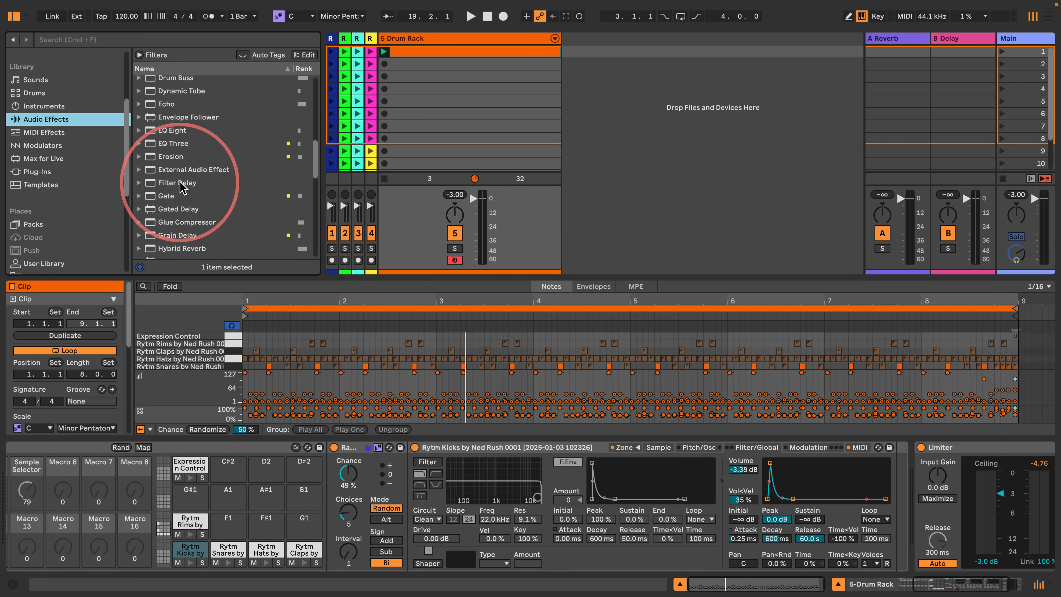
scroll(167, 96, "up", 2)
left_click_drag(175, 103, 918, 485)
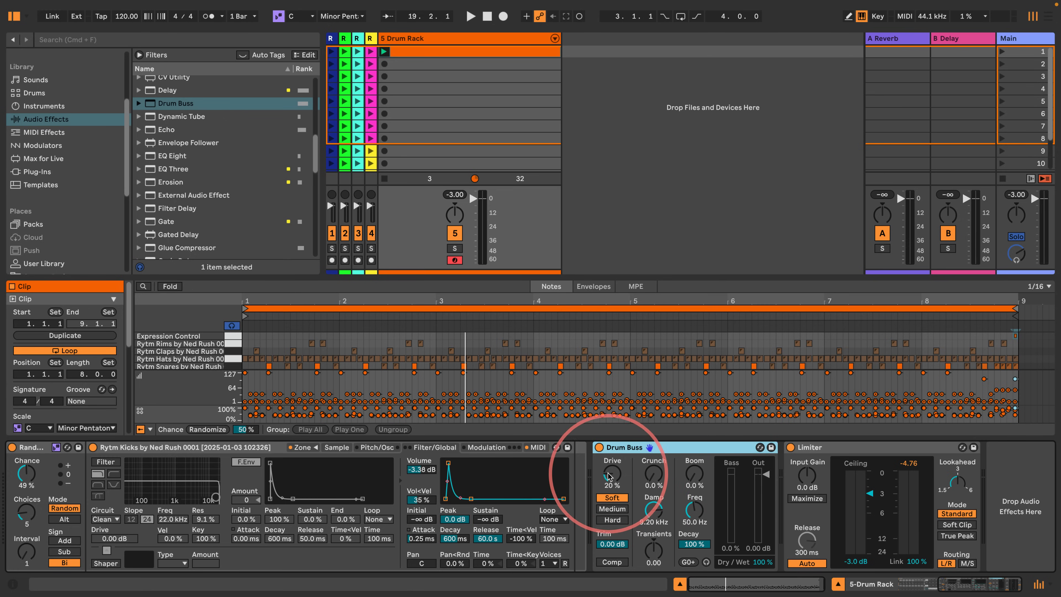
Step: Set the Drum Buss Drive to 0 % and Transients to 0.25, and start playback to audition it
left_click_drag(608, 475, 614, 491)
left_click(655, 554)
type(".")
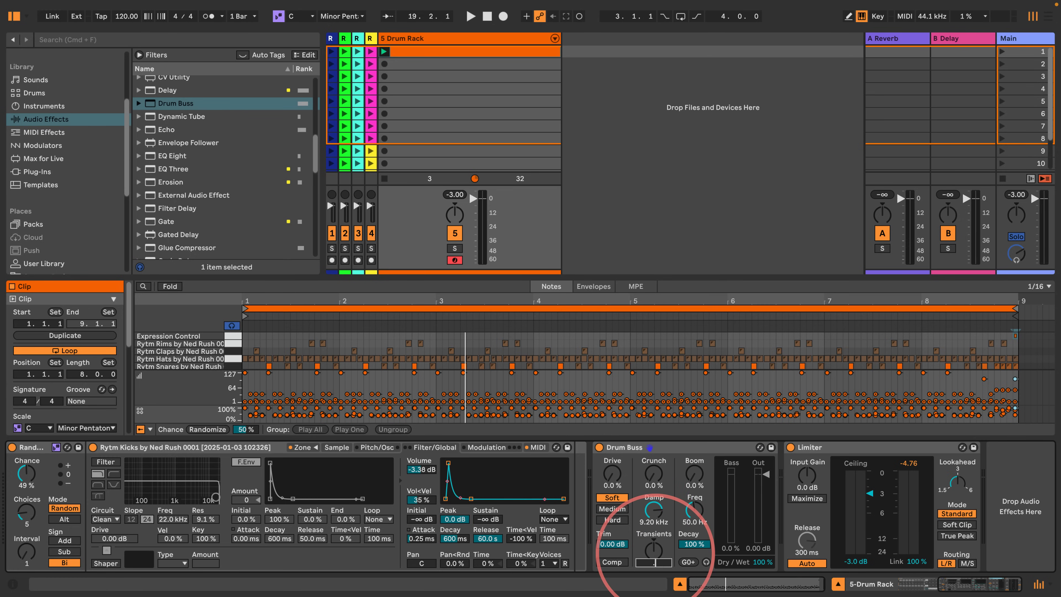
type("25")
key("Return")
key("space")
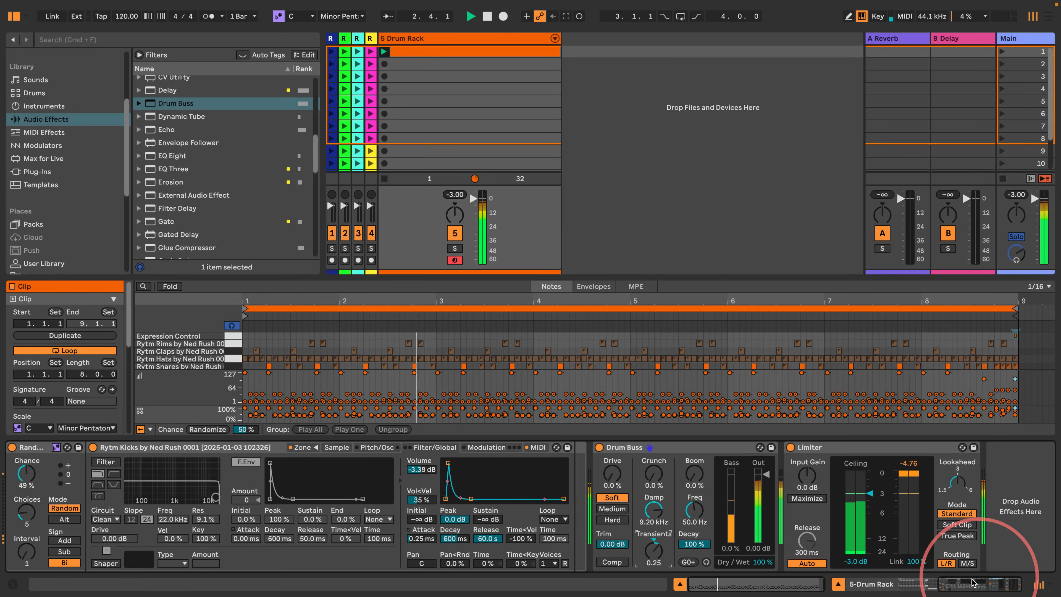
Step: Set the Rytm Snares sampler's volume to -18 dB
left_click_drag(971, 583, 867, 586)
left_click(373, 551)
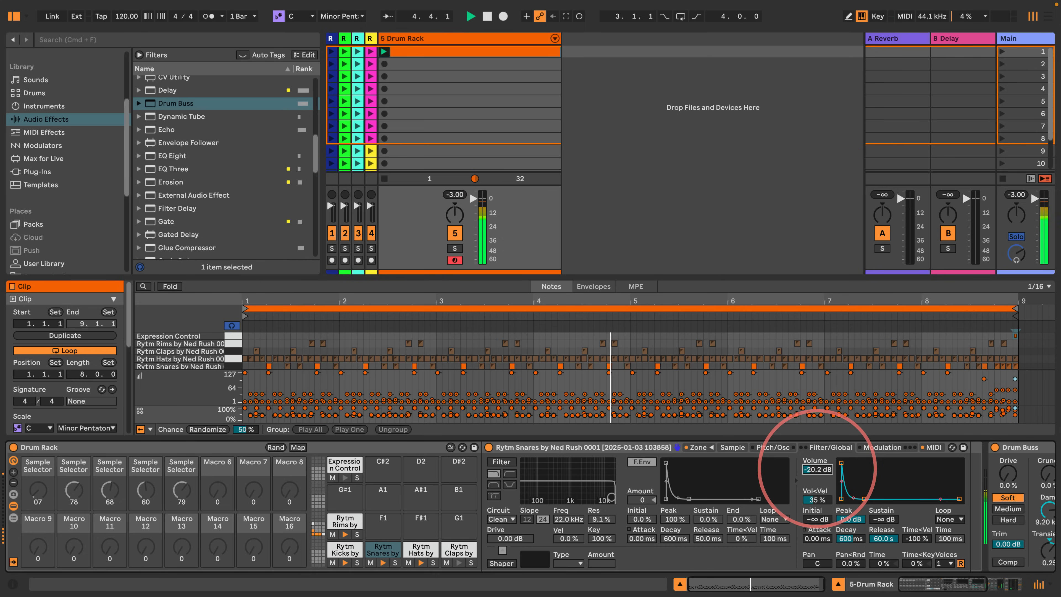
left_click_drag(817, 469, 809, 509)
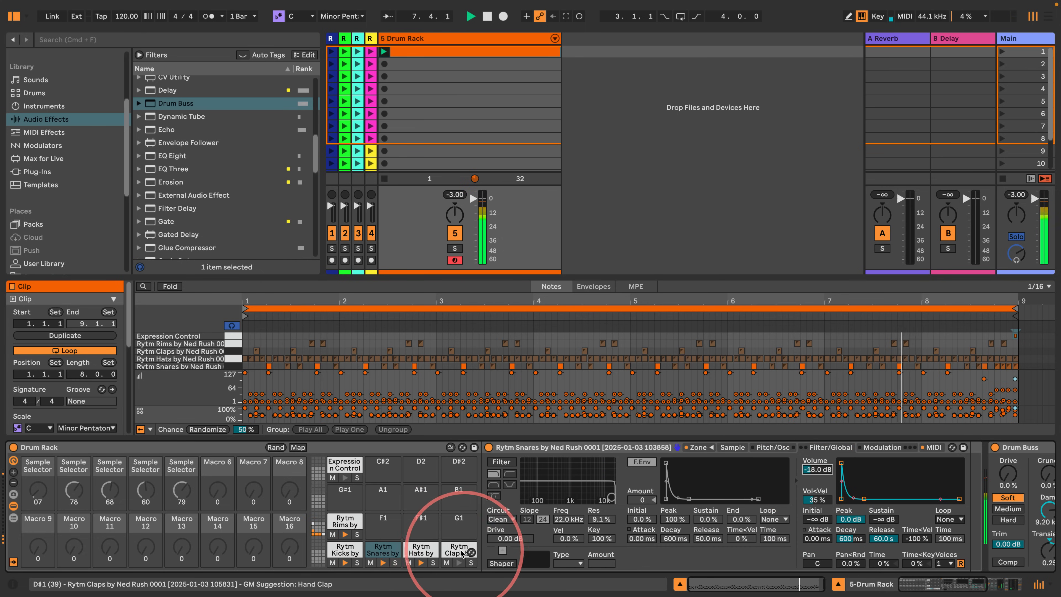
Step: Set the Rytm Rims sampler's volume to -8 dB
left_click(345, 521)
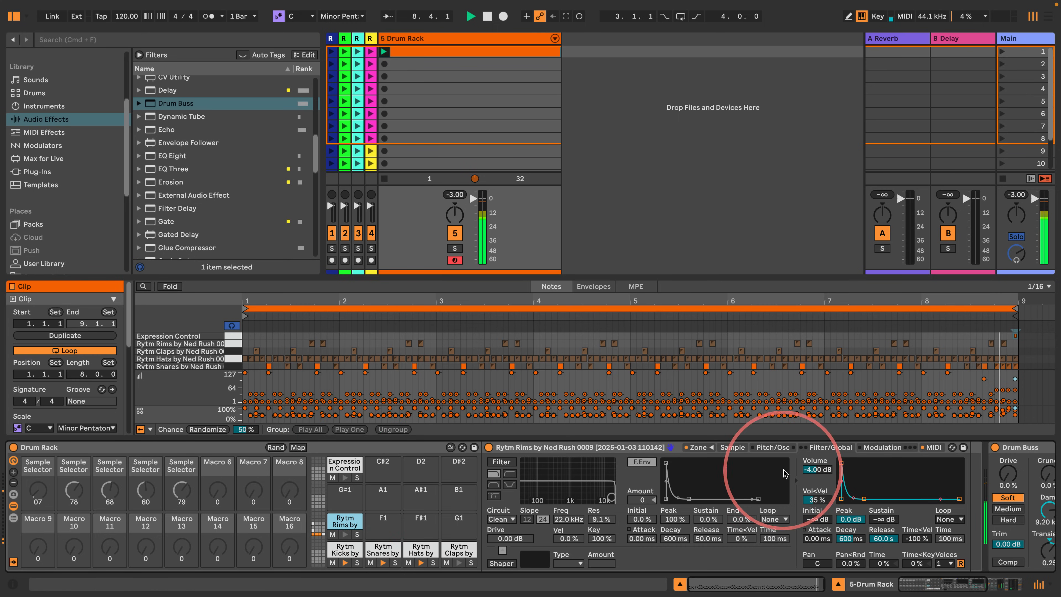
type("-")
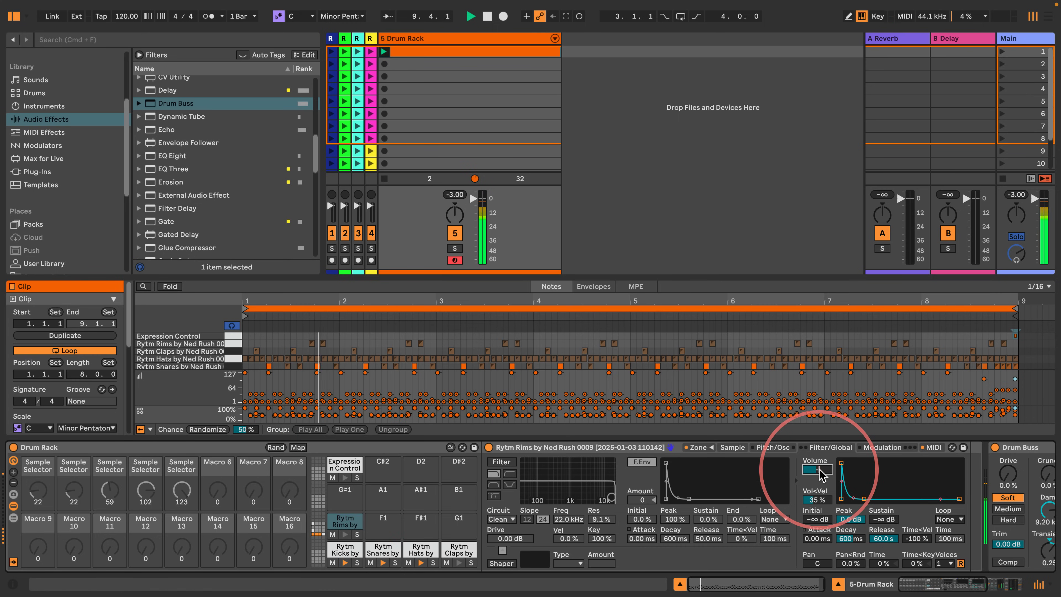
type("8")
key("Return")
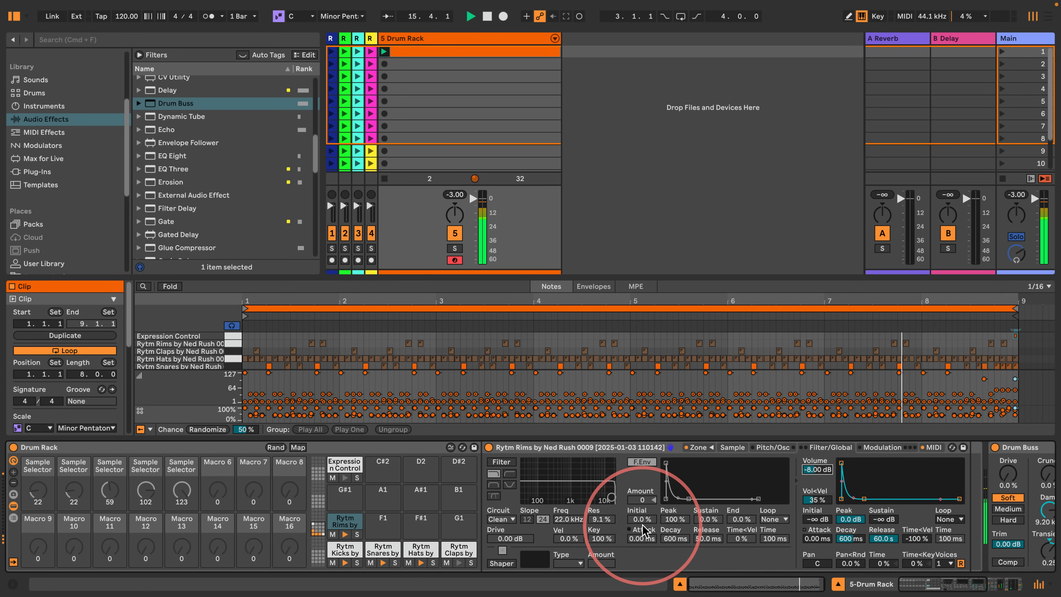
Step: Enlarge the clip's note editor, and play the pattern at a tempo of 140 BPM
left_click_drag(542, 277, 541, 218)
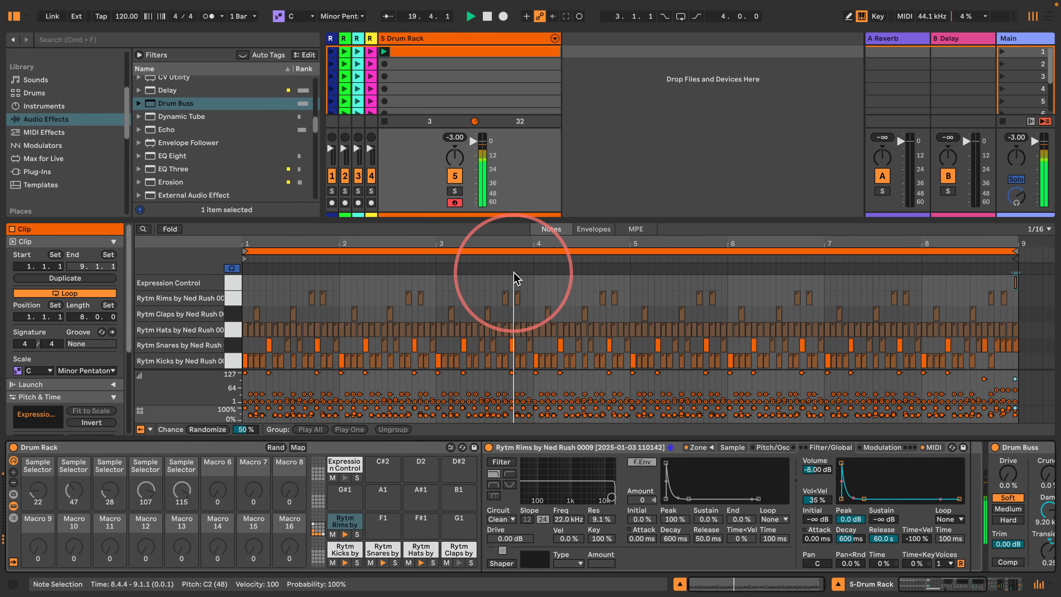
key("space")
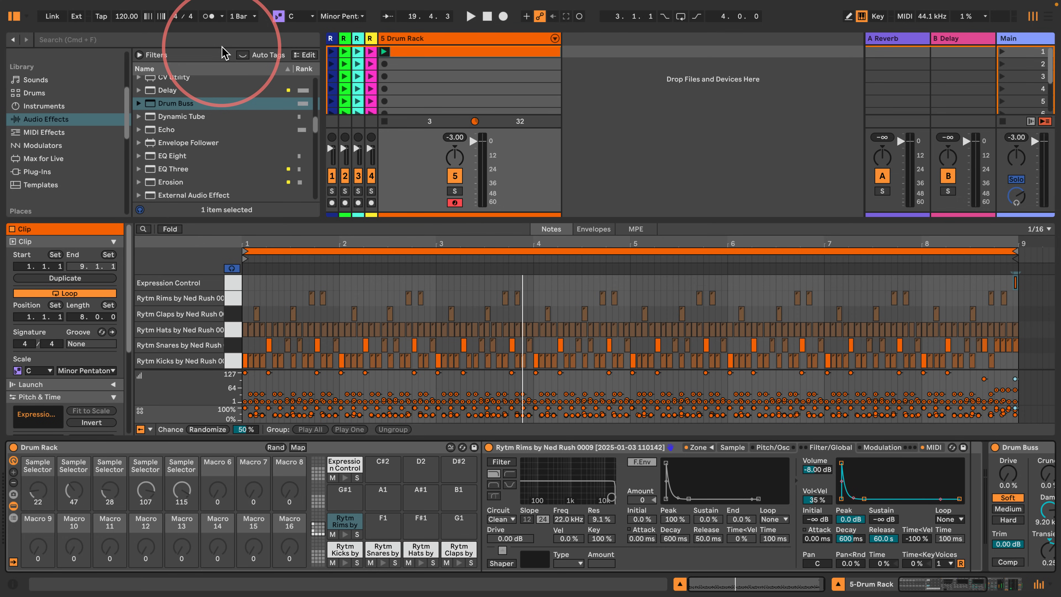
left_click(126, 16)
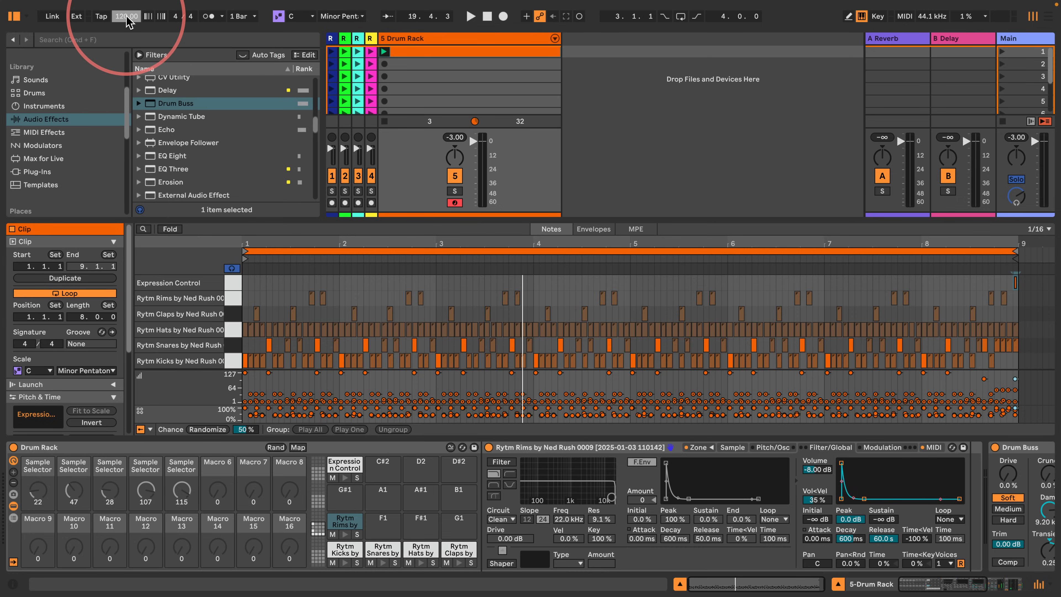
type("140")
key("Return")
key("space")
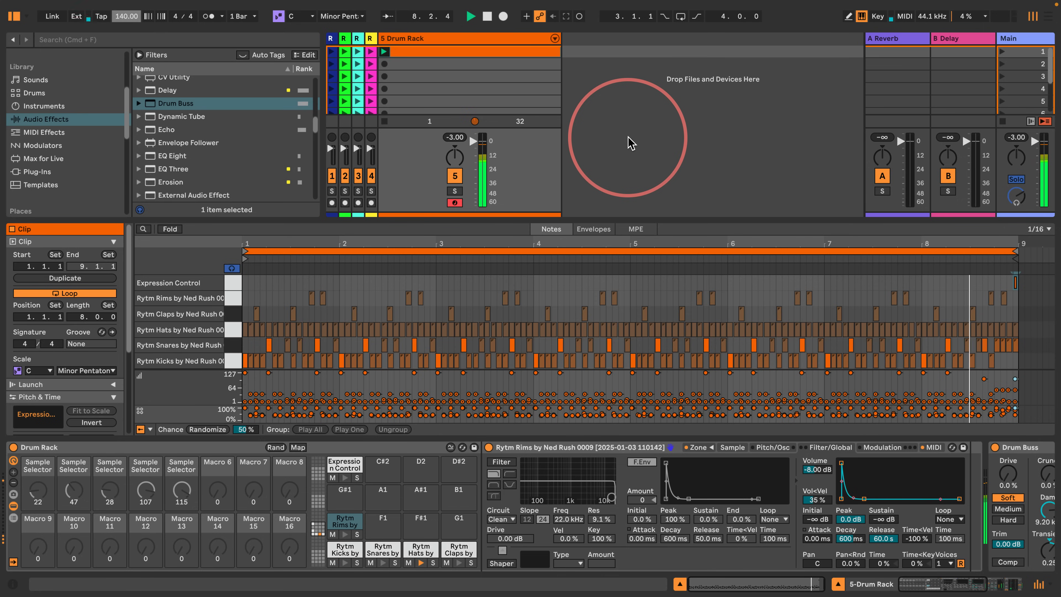
Step: Select all the Rytm Claps notes, stop playback and set the Rytm Rims sampler's volume to -12 dB
left_click_drag(468, 408, 471, 413)
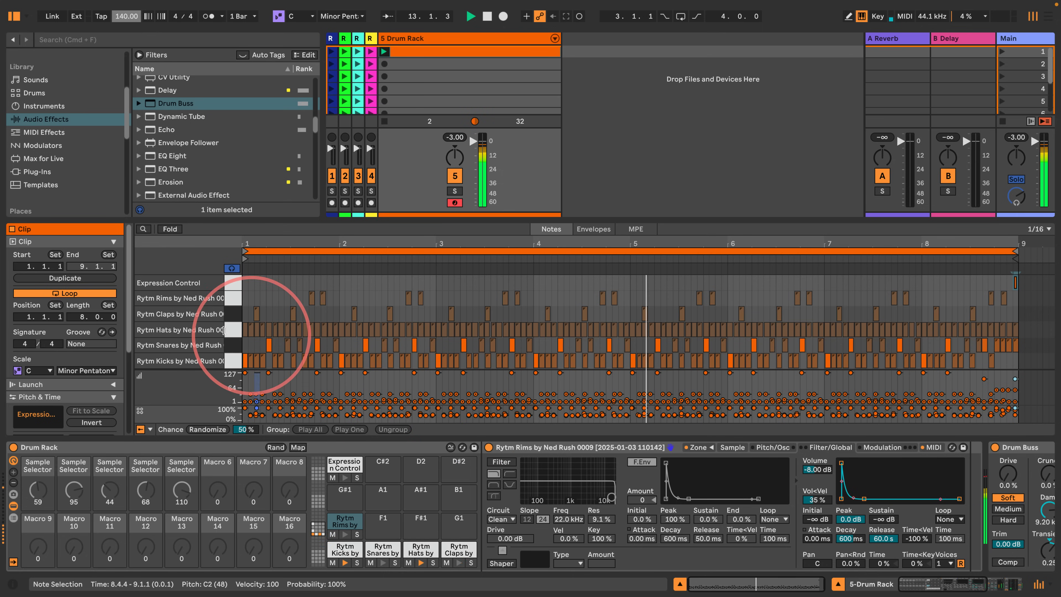
left_click(233, 313)
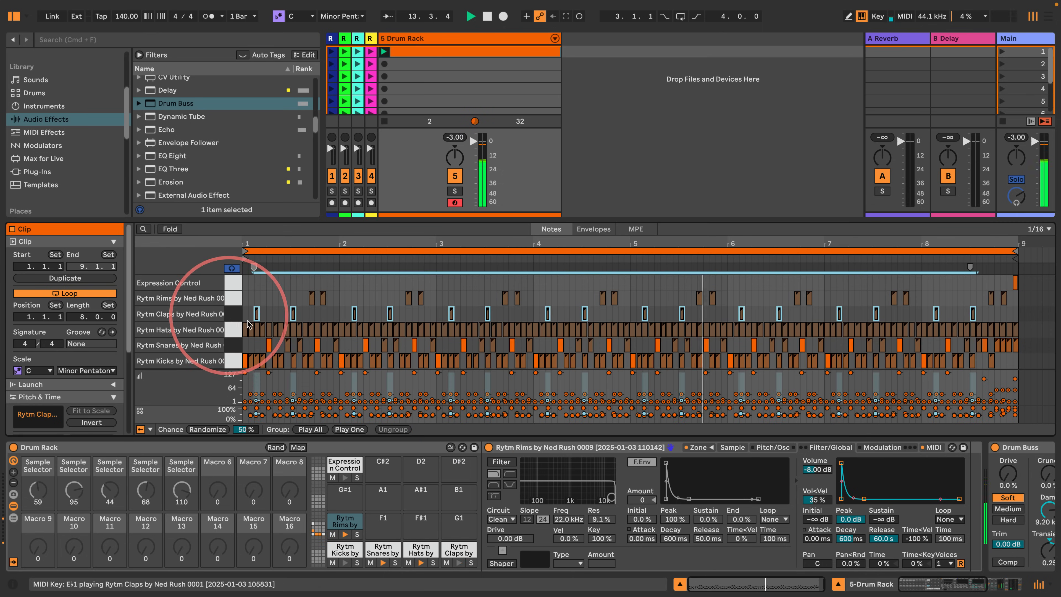
left_click(813, 470)
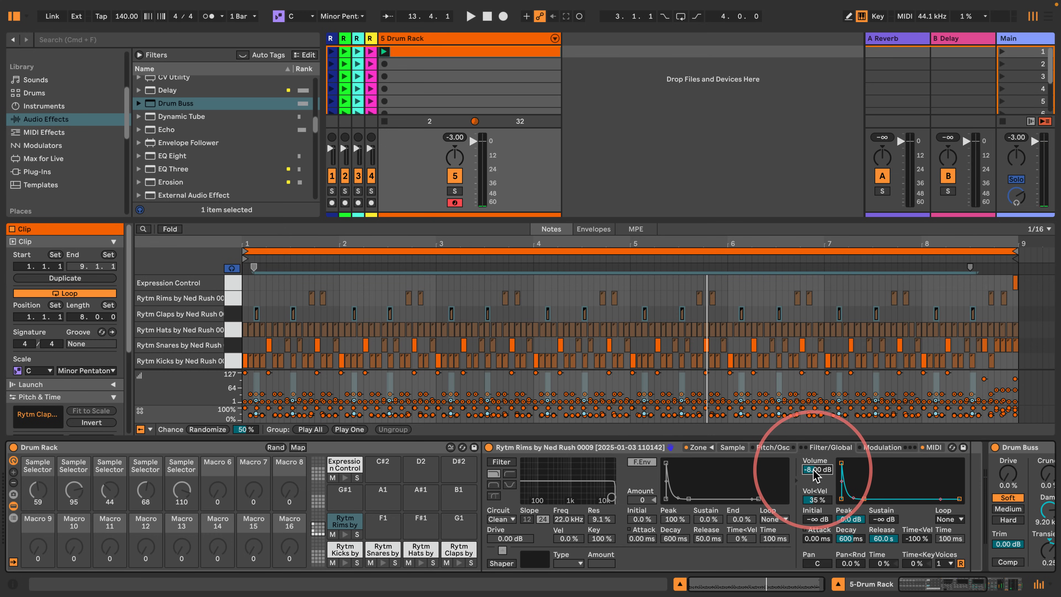
type("-12")
key("Return")
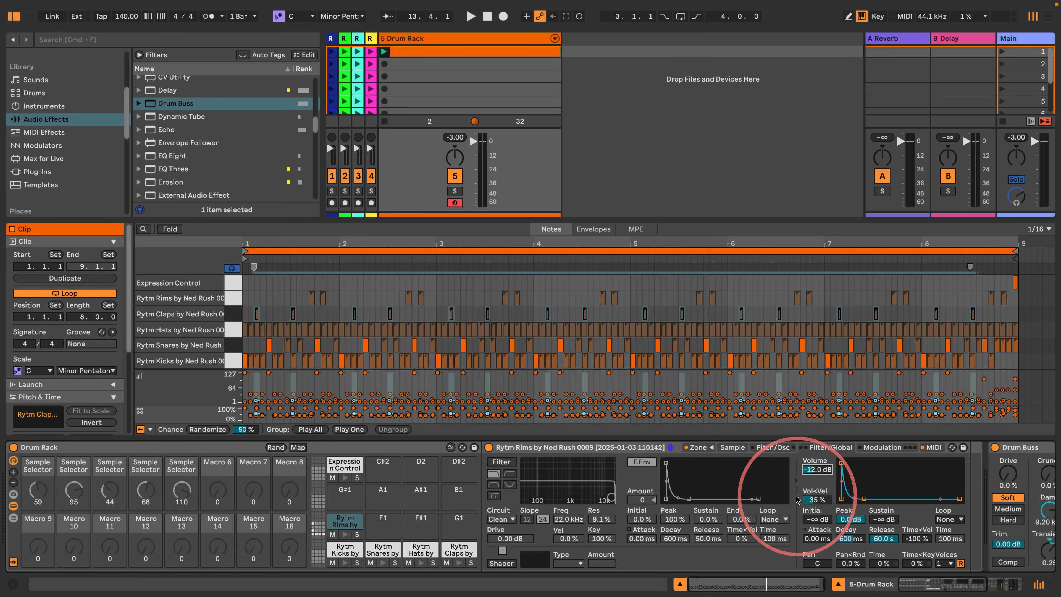
Step: Play the pattern and insert a Beat Repeat between the Drum Buss and the Limiter on the drum rack track
key("space")
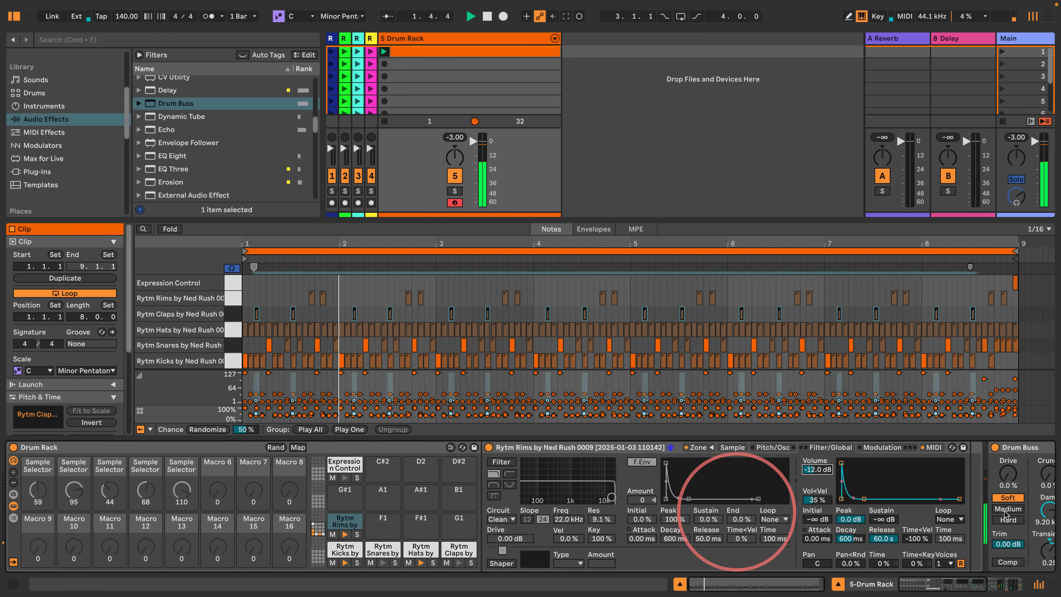
left_click(940, 587)
left_click_drag(940, 587, 968, 585)
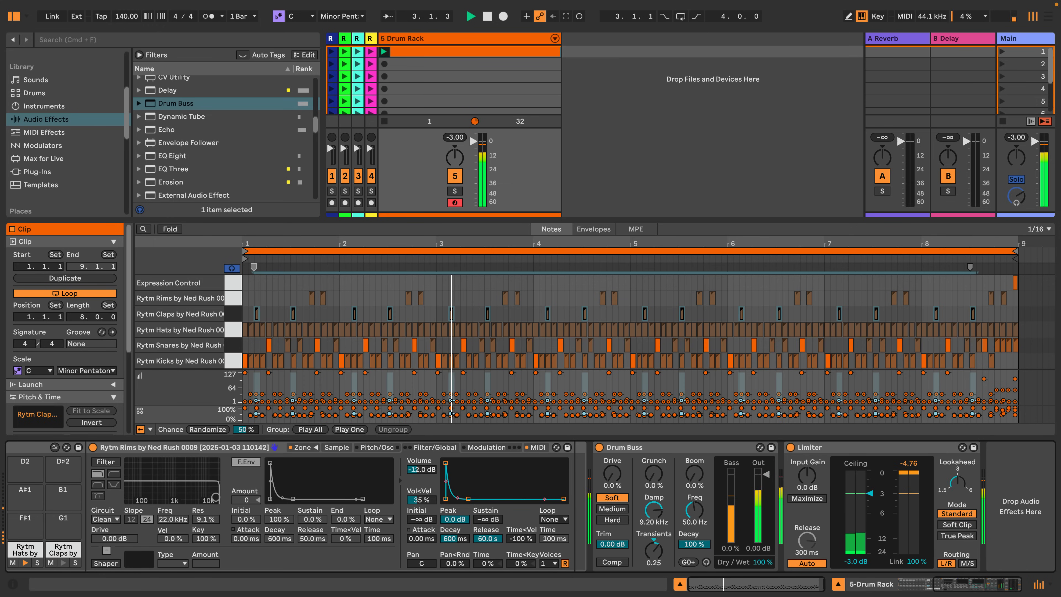
left_click_drag(100, 221, 100, 278)
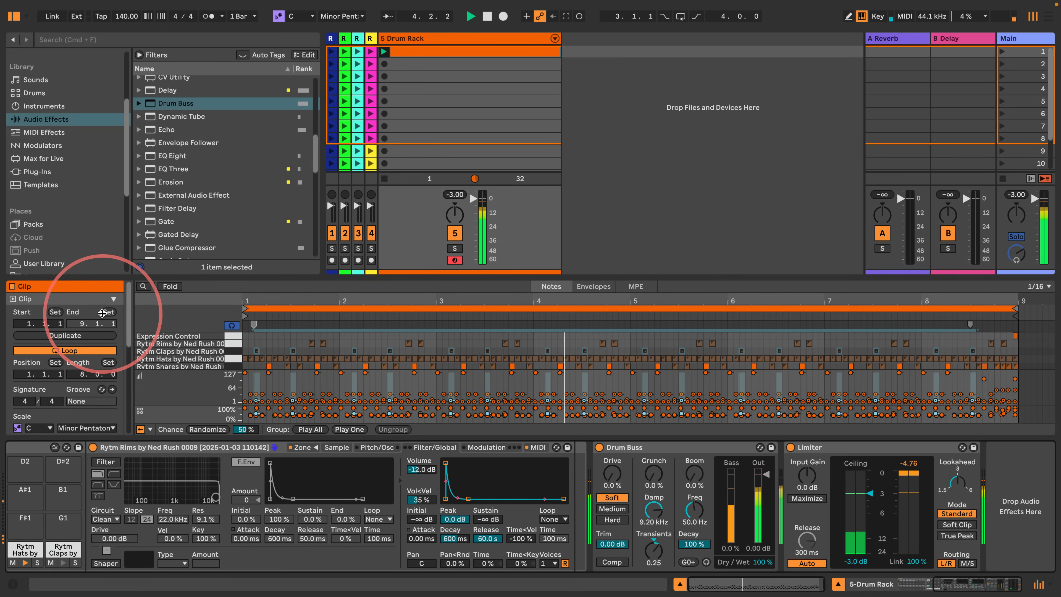
scroll(175, 158, "up", 6)
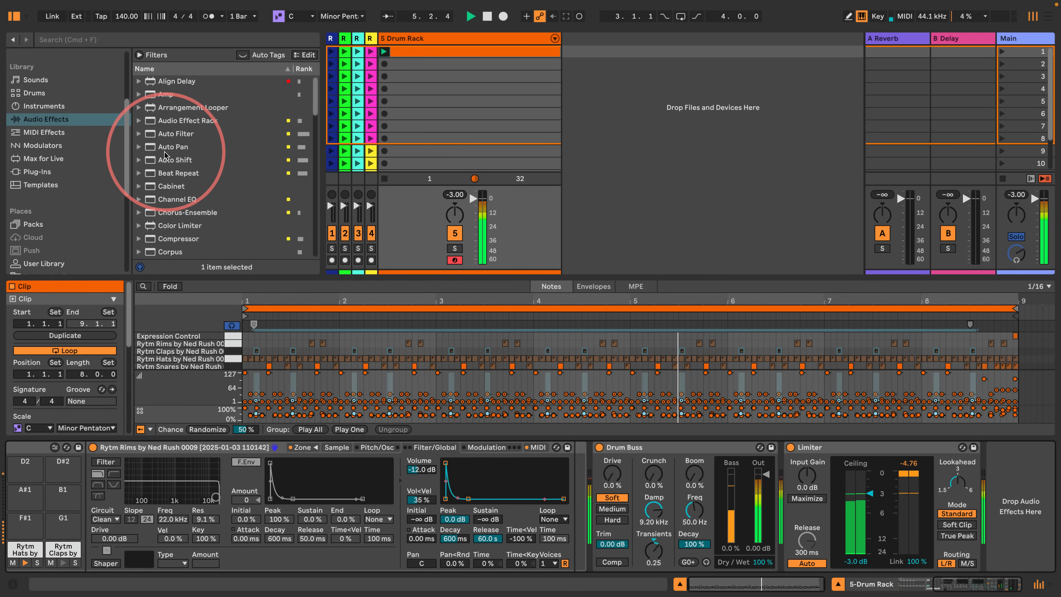
left_click_drag(178, 173, 781, 480)
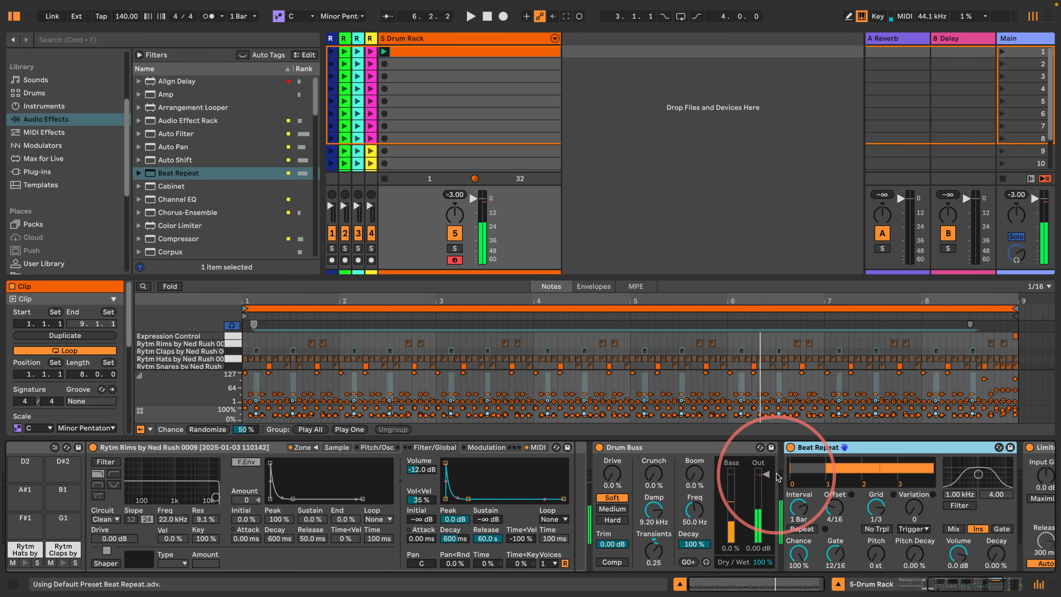
Step: Duplicate the Beat Repeat with 25% chance, and play with the first copy at interval 1/4, grid 1/16, chance 14.3% and gate 4/16
left_click_drag(792, 557, 791, 585)
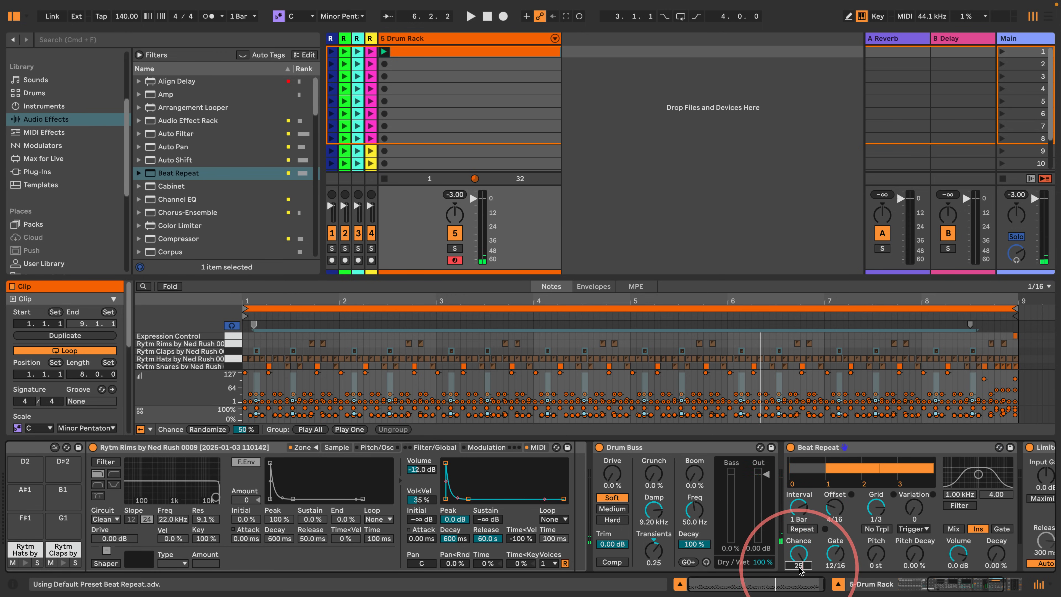
key("super+d")
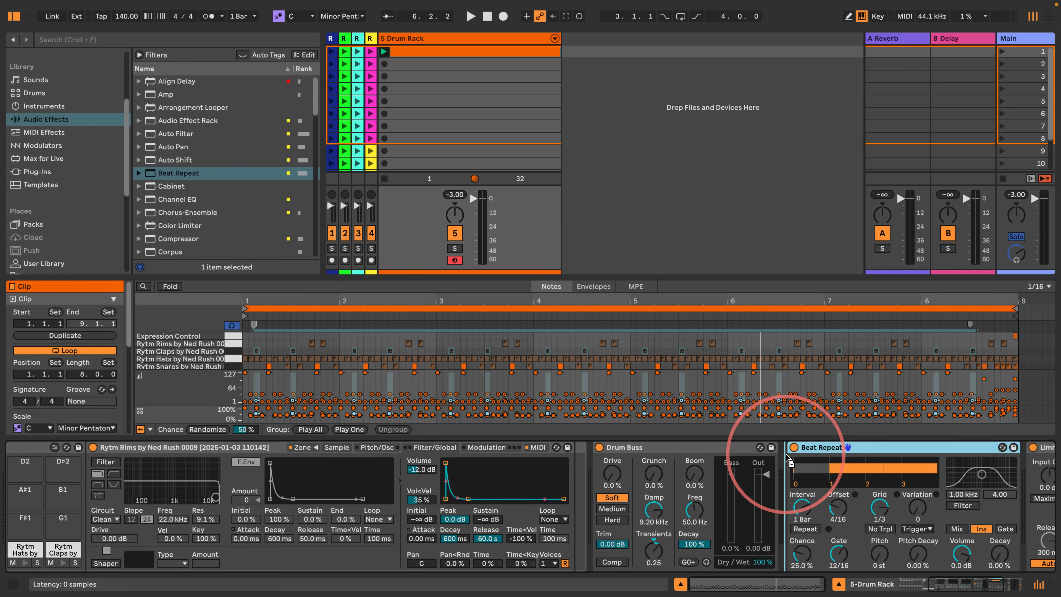
left_click_drag(797, 507, 785, 542)
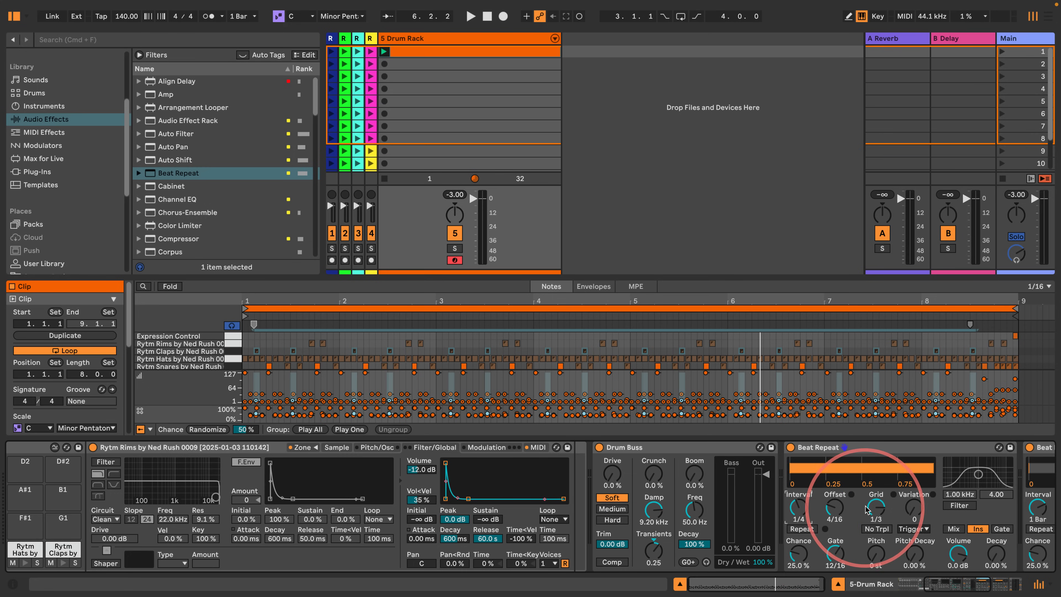
left_click_drag(866, 510, 798, 576)
key("space")
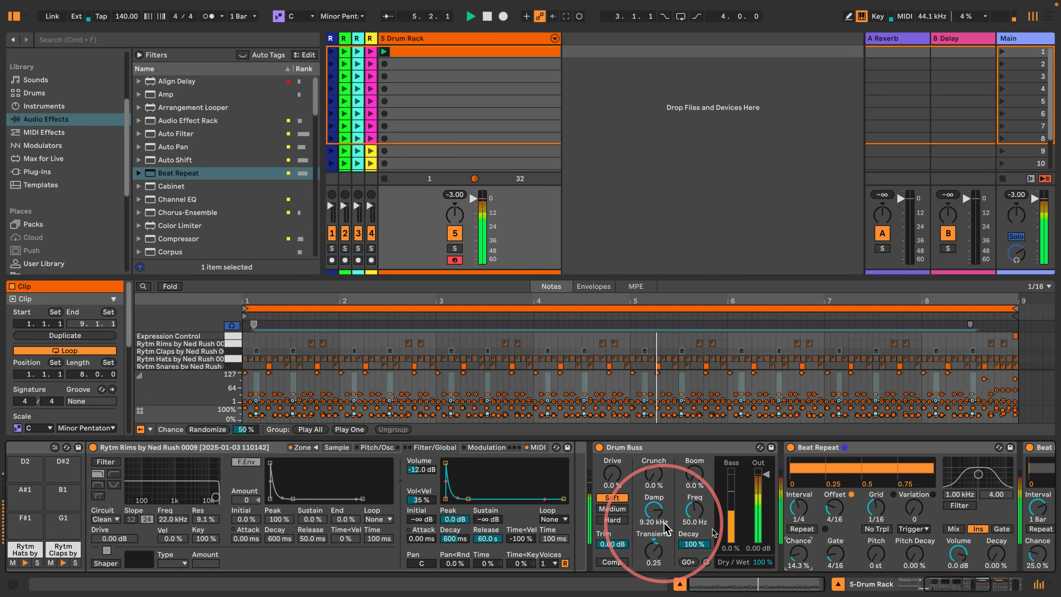
scroll(1002, 556, "right", 10)
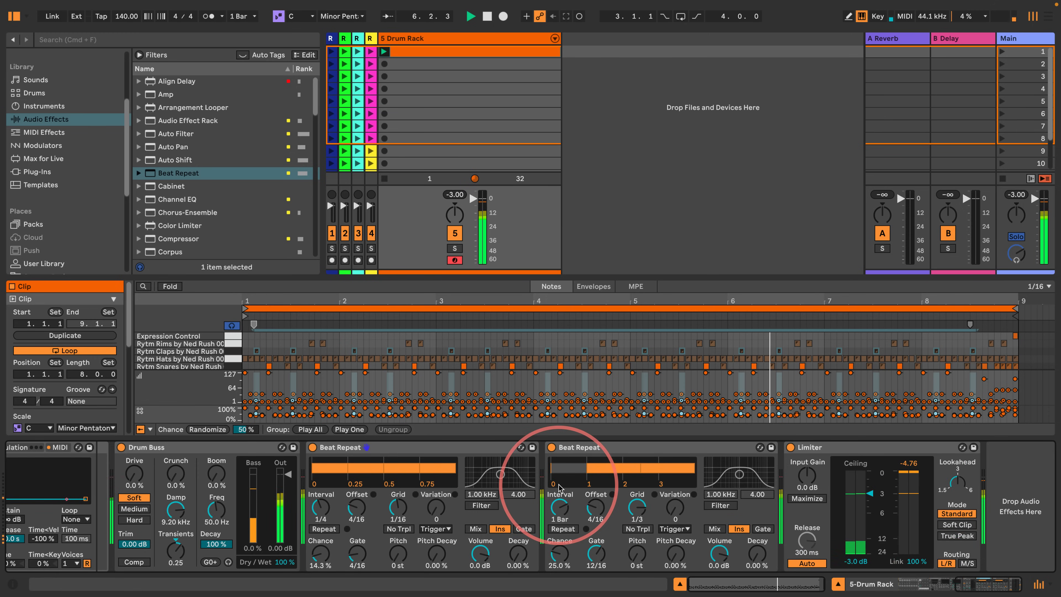
left_click(643, 449)
left_click_drag(642, 449, 780, 451)
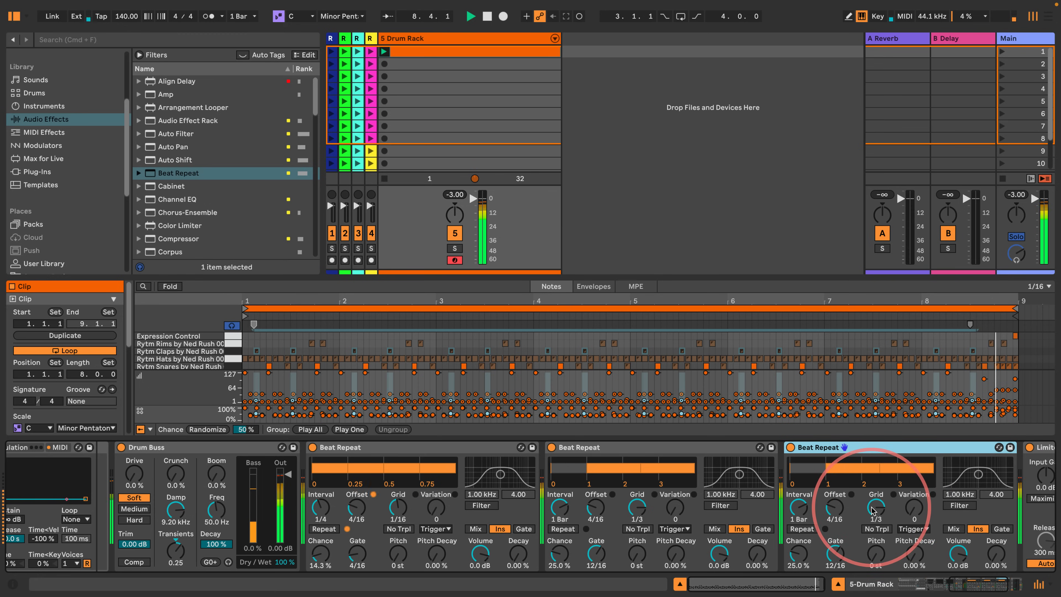
key("Delete")
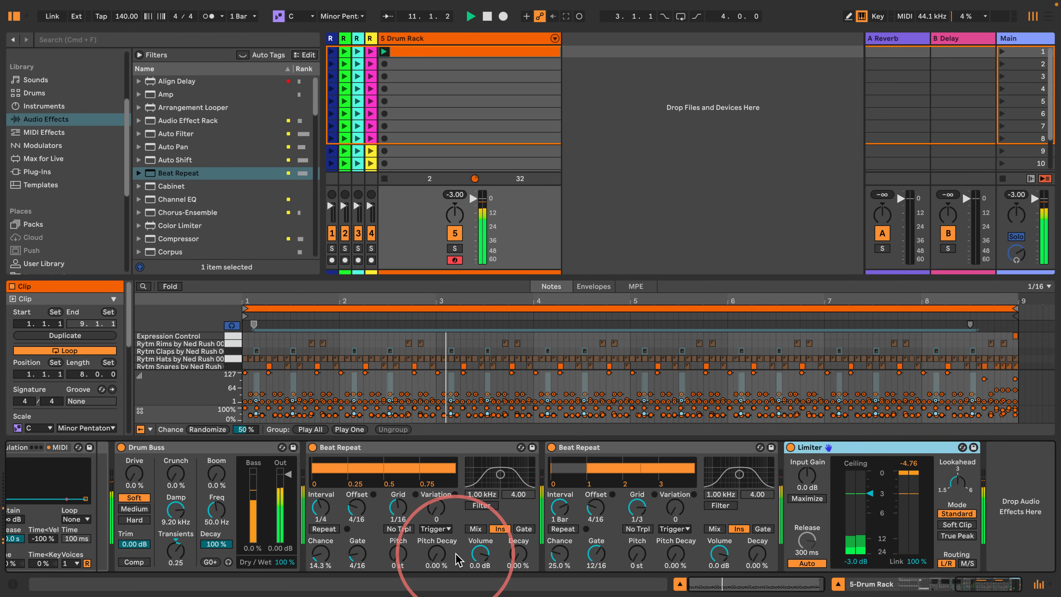
Step: Set the first Beat Repeat's grid to 1/8, interval to 1/2 and gate to 8/16, and reset its offset
left_click_drag(398, 507, 394, 499)
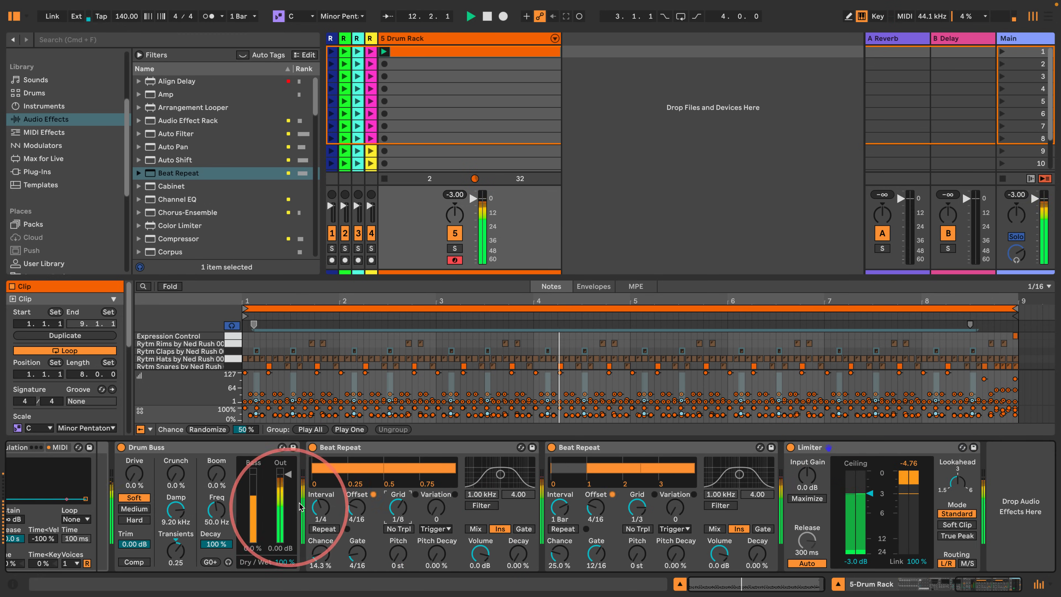
left_click_drag(320, 507, 320, 500)
double_click(357, 508)
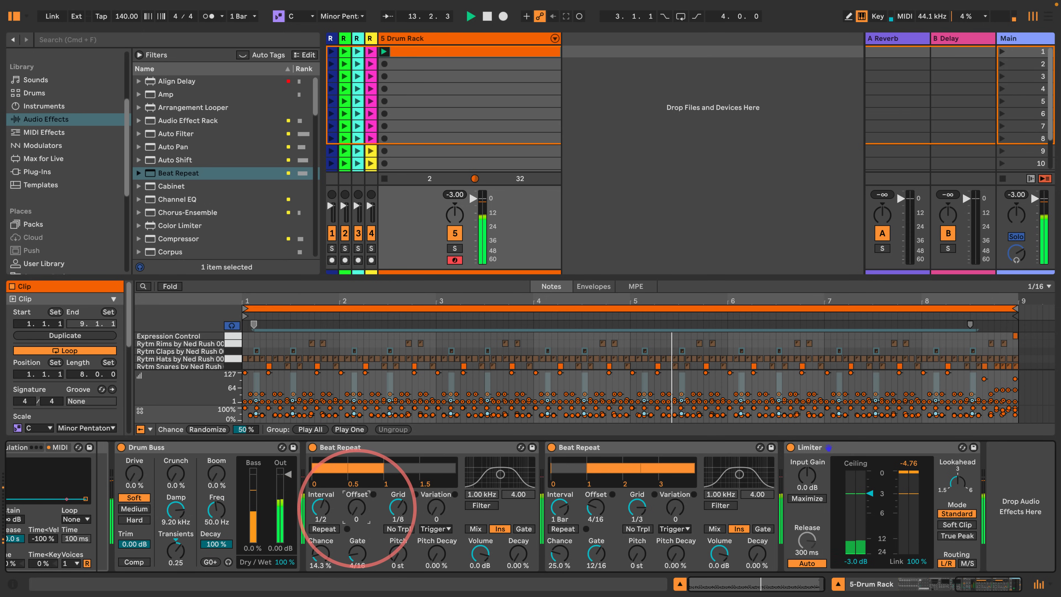
left_click_drag(351, 553, 351, 551)
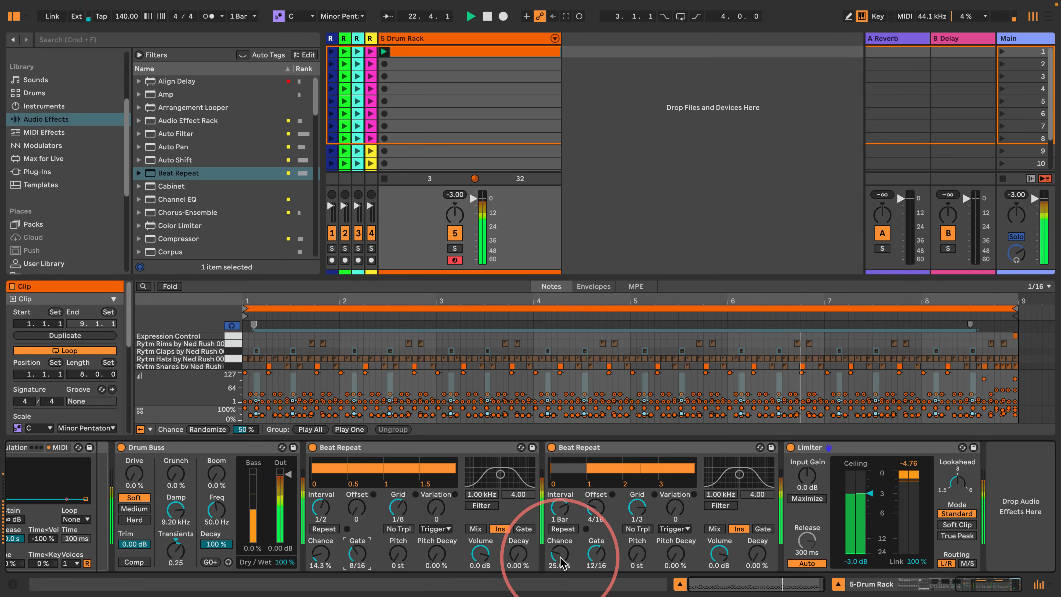
Step: Set the second Beat Repeat's chance to 0% and audition its manual repeat by switching it on and off
left_click_drag(563, 562, 563, 583)
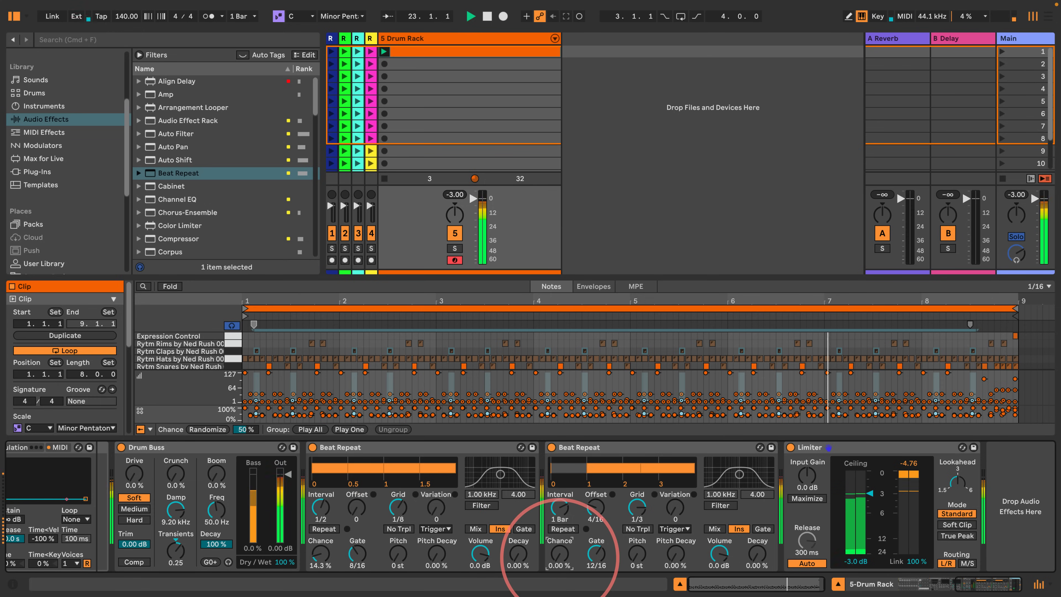
left_click(562, 529)
left_click(562, 529)
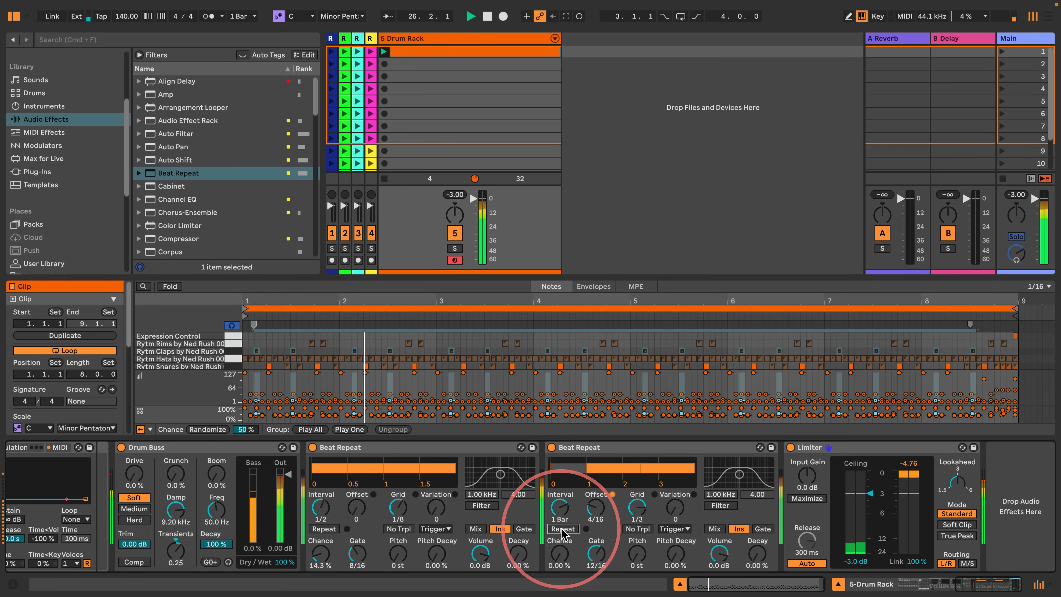
Step: Stop playback and set the chance of both Beat Repeats to 5%
key("space")
left_click(320, 553)
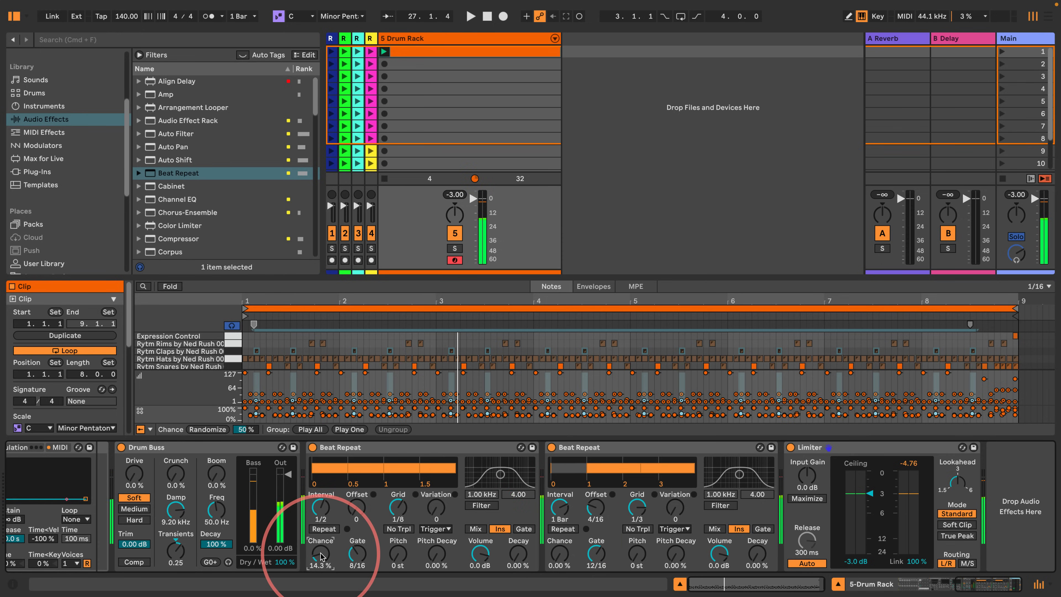
type("5")
left_click(561, 553)
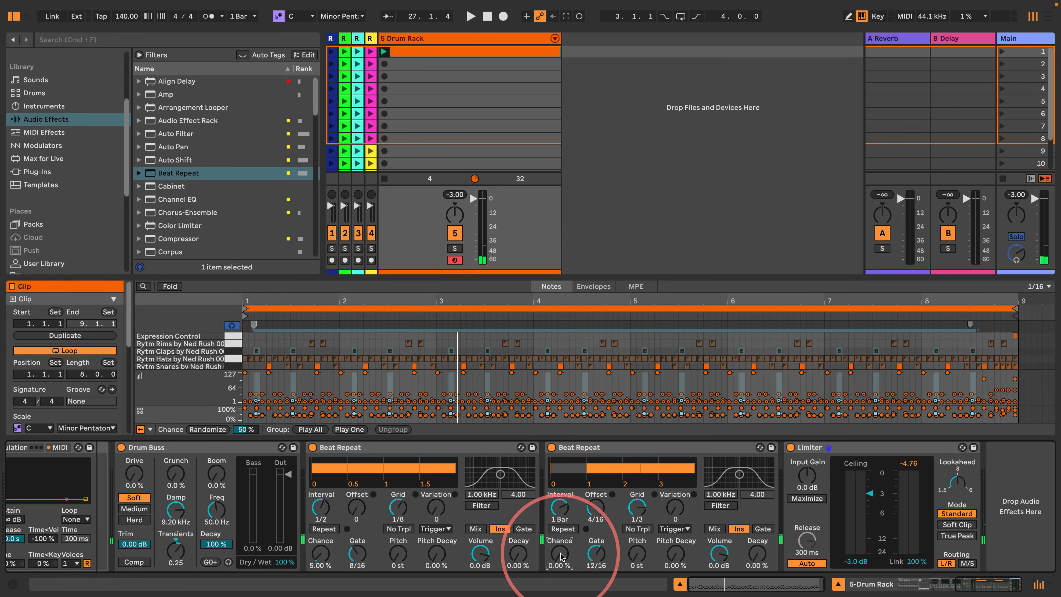
left_click(329, 478)
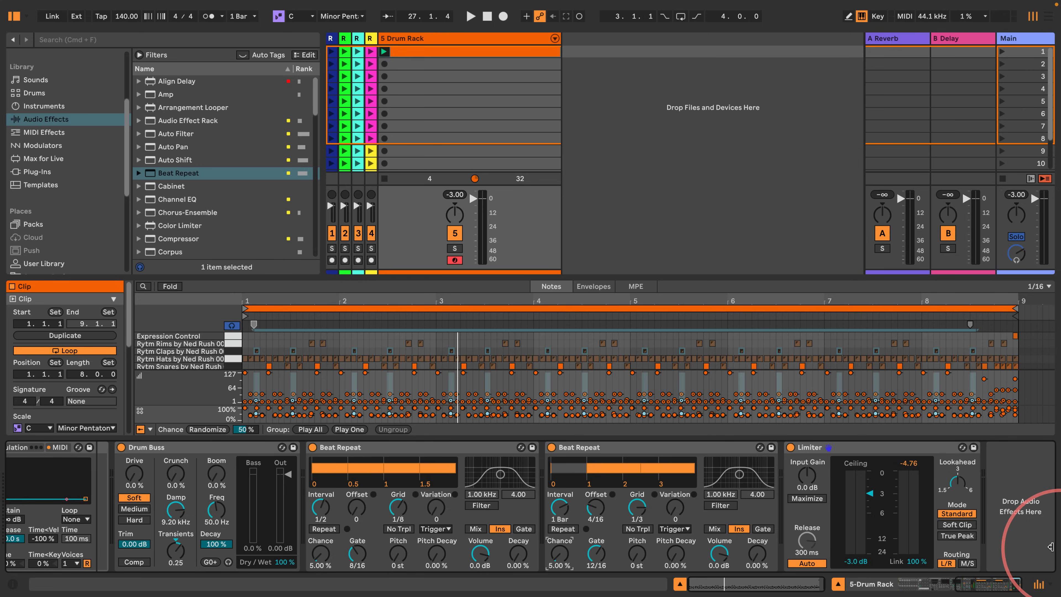
Step: Bring the Drum Rack back into view, enlarge the clip's note editor and show the Rytm Rims sampler's MIDI modulation settings
left_click_drag(971, 583, 895, 589)
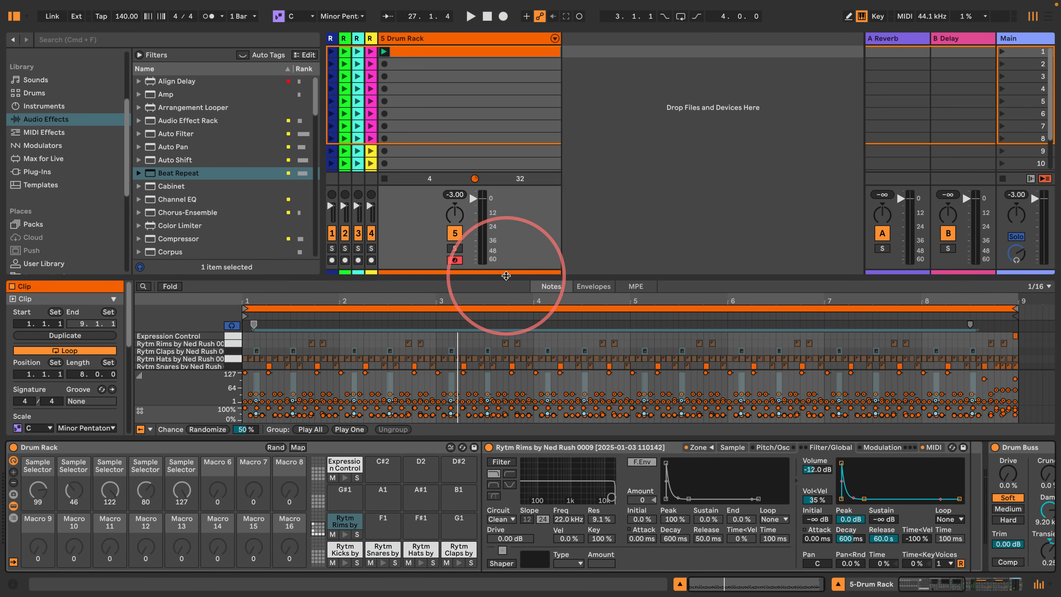
left_click_drag(504, 262, 515, 141)
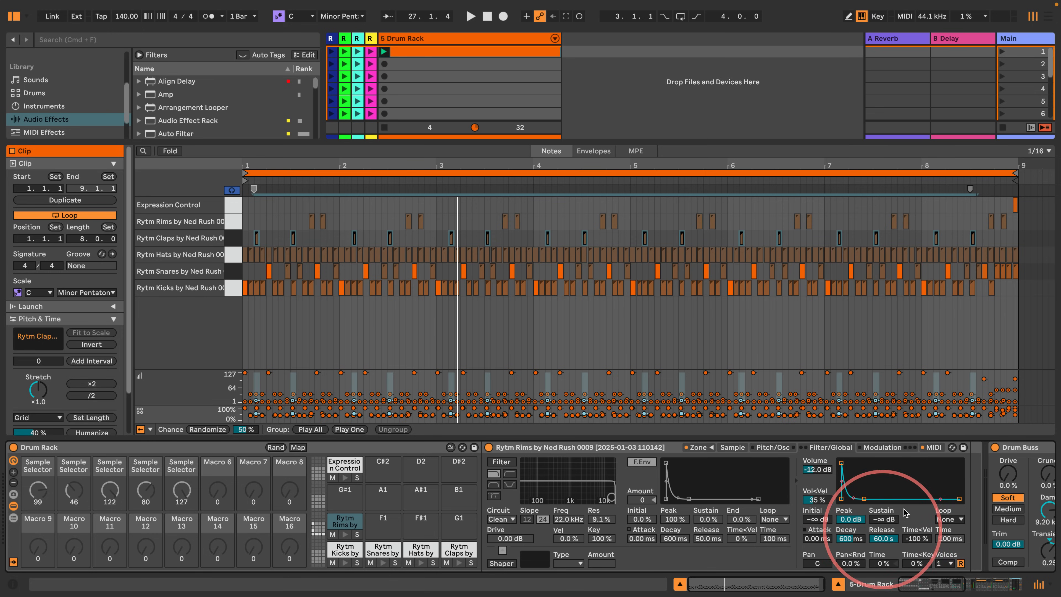
left_click(933, 447)
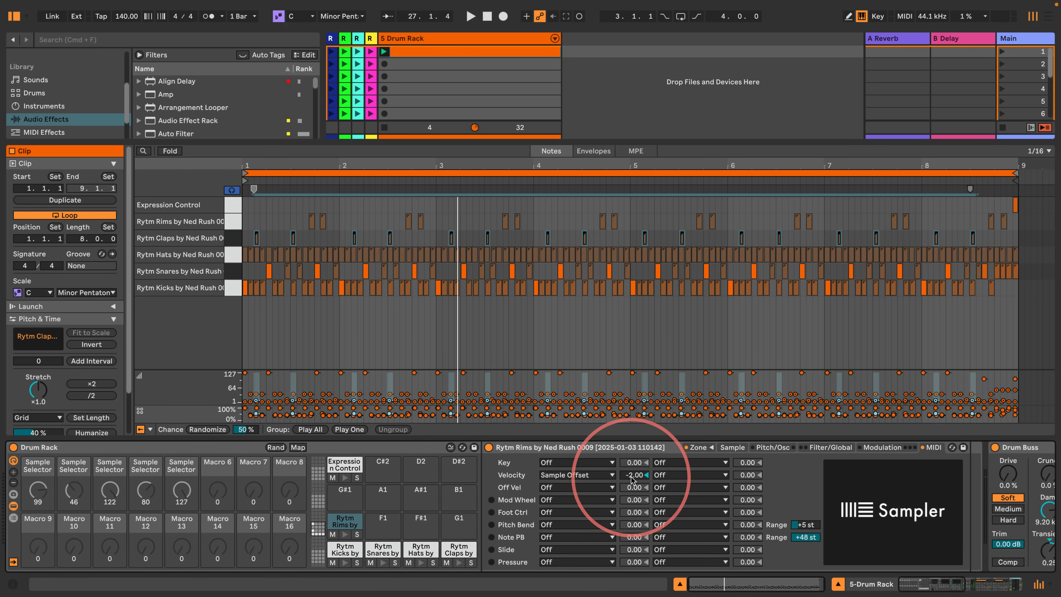
Step: Try the Rytm Rims sampler's pitch envelope and oscillator by switching each on and back off
left_click(772, 447)
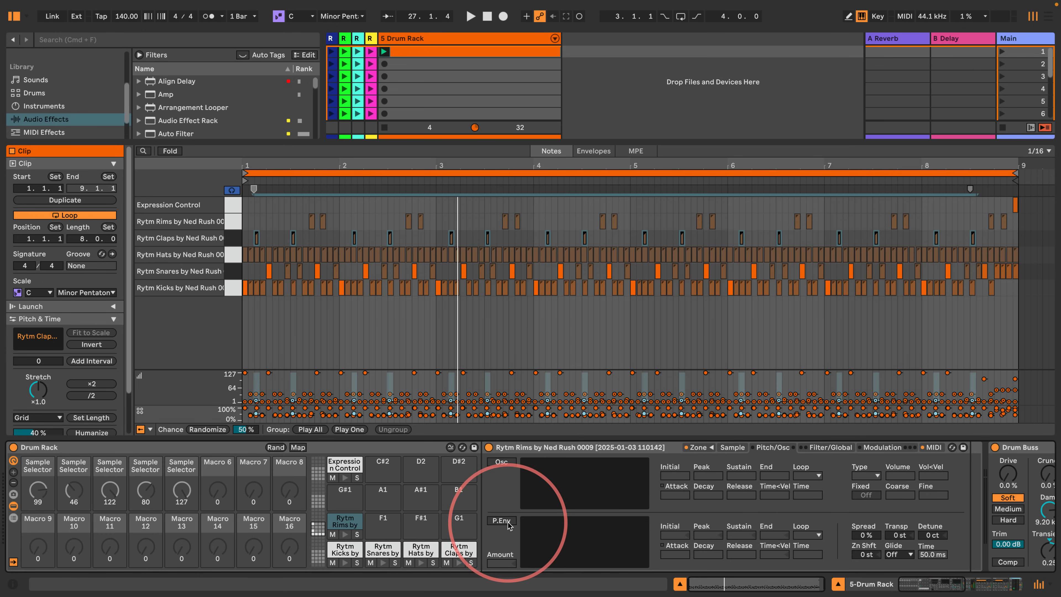
left_click(499, 521)
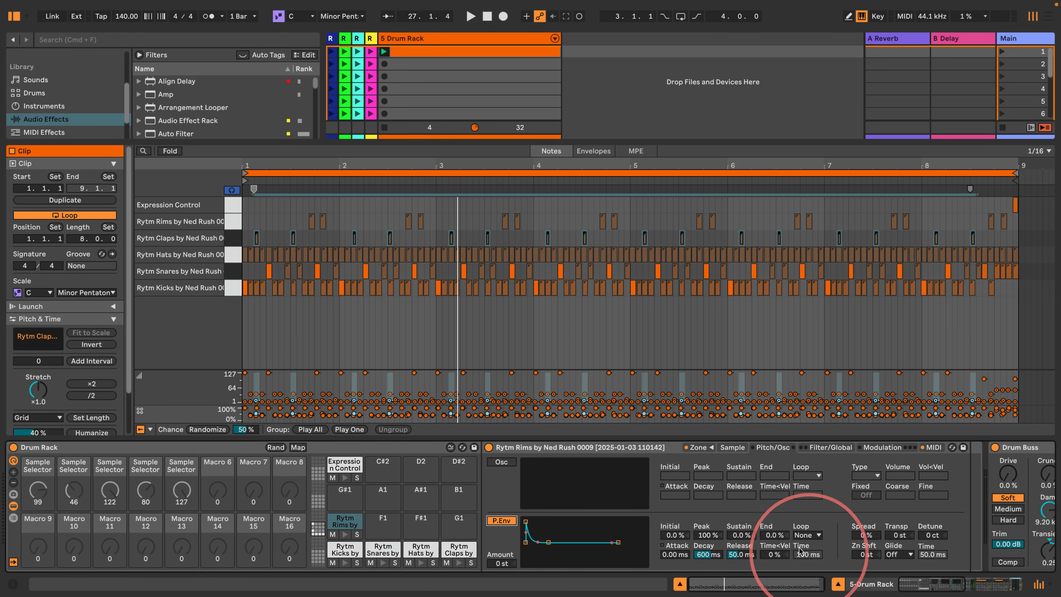
left_click(501, 525)
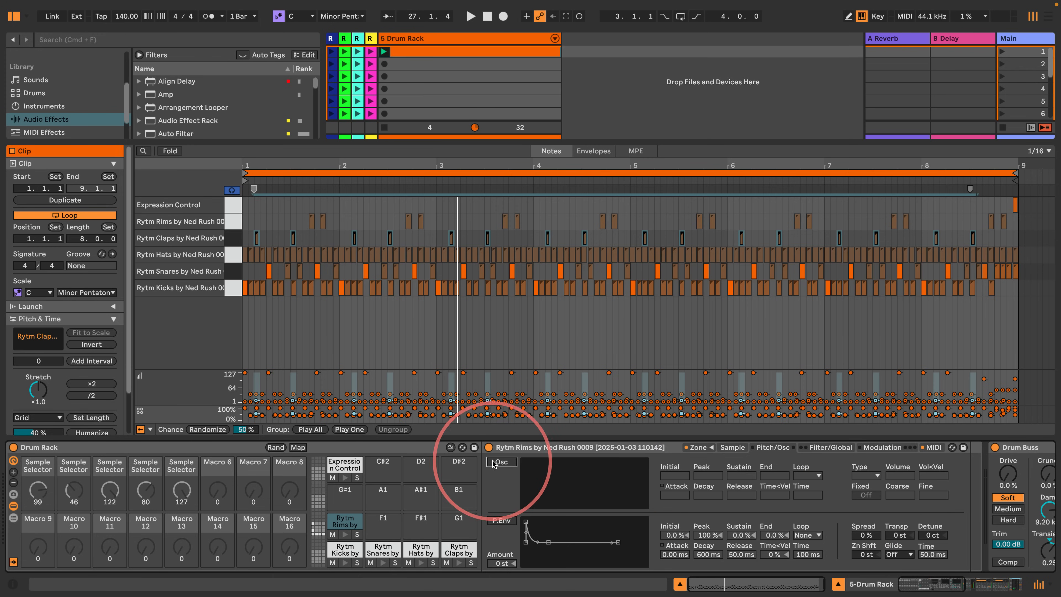
left_click(502, 461)
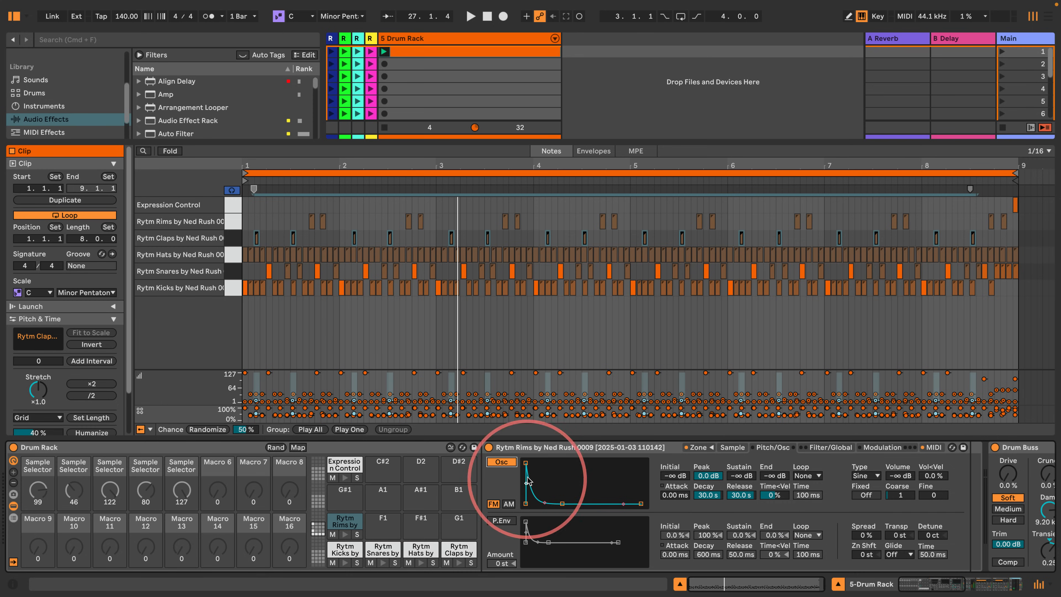
left_click(501, 461)
Step: Examine the Rytm Rims sampler's filter settings and the destinations available for its second velocity modulation slot
left_click(825, 447)
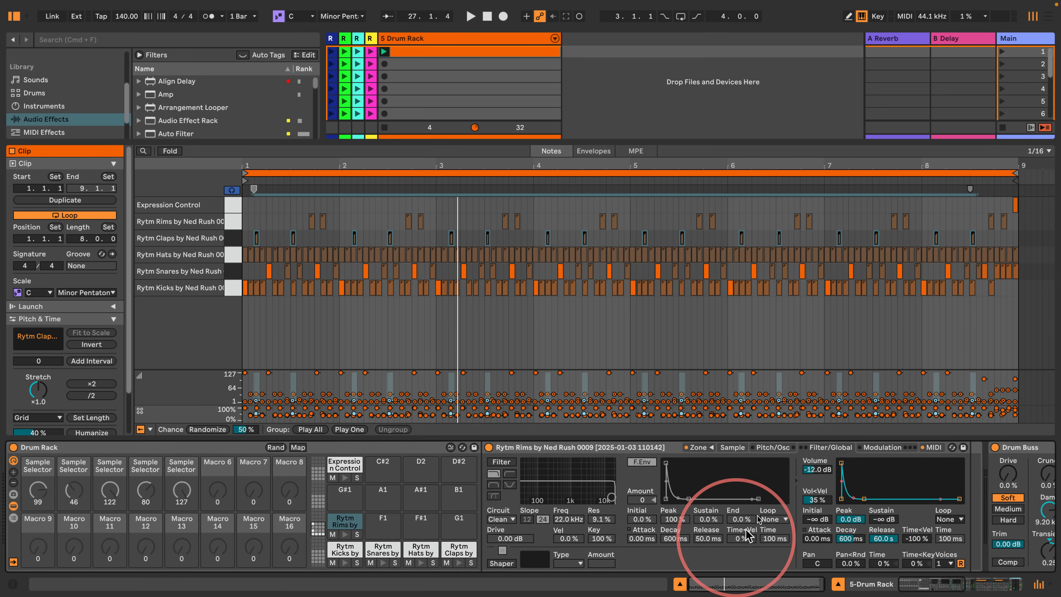
left_click(925, 448)
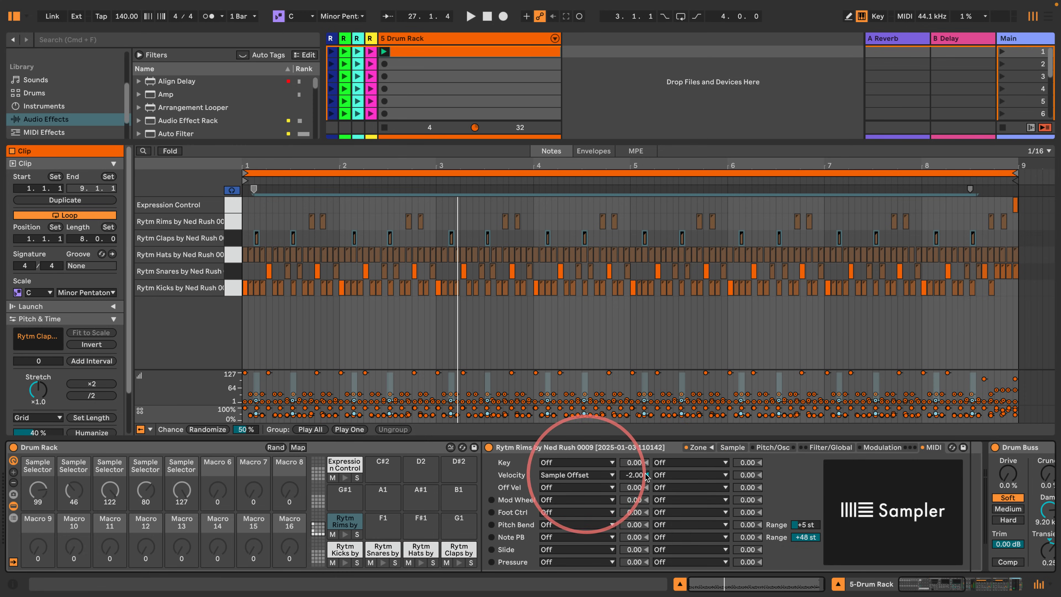
left_click(665, 475)
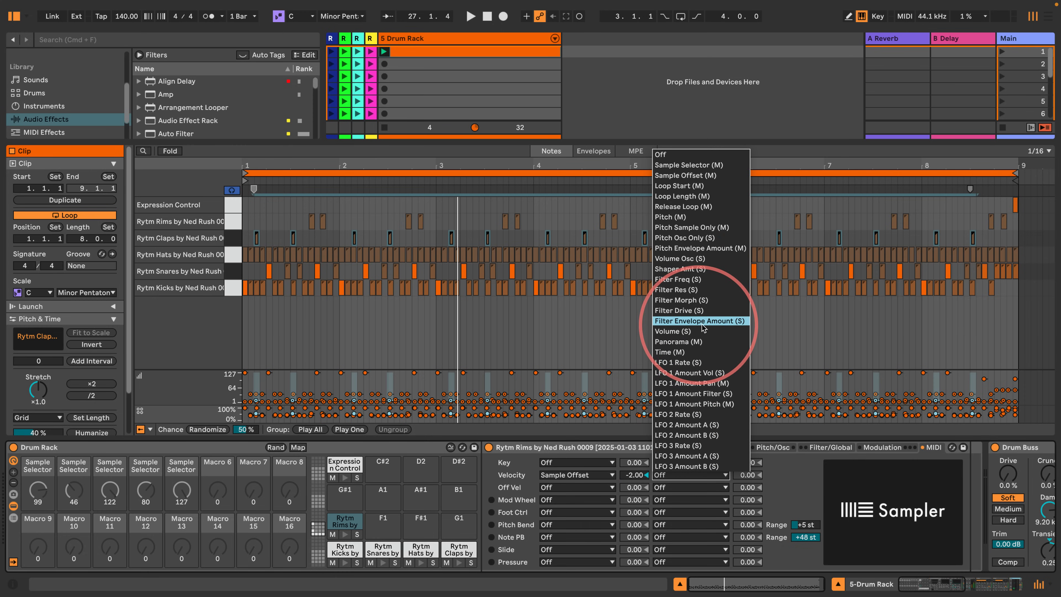
left_click(775, 466)
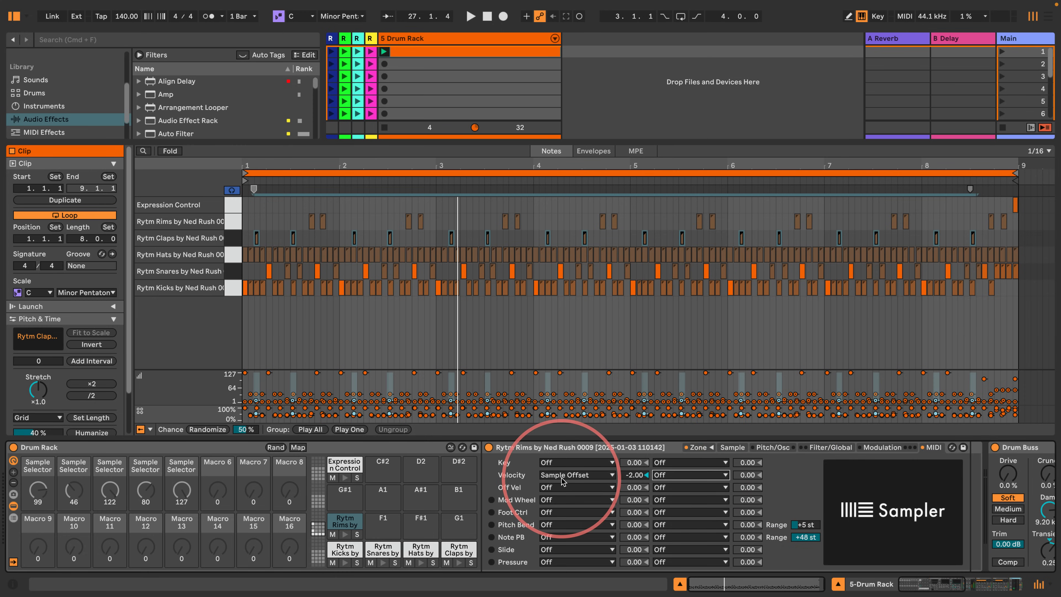
Step: Reset the Humanize amount to 0% on the clap notes, and on all notes in the clip
key("space")
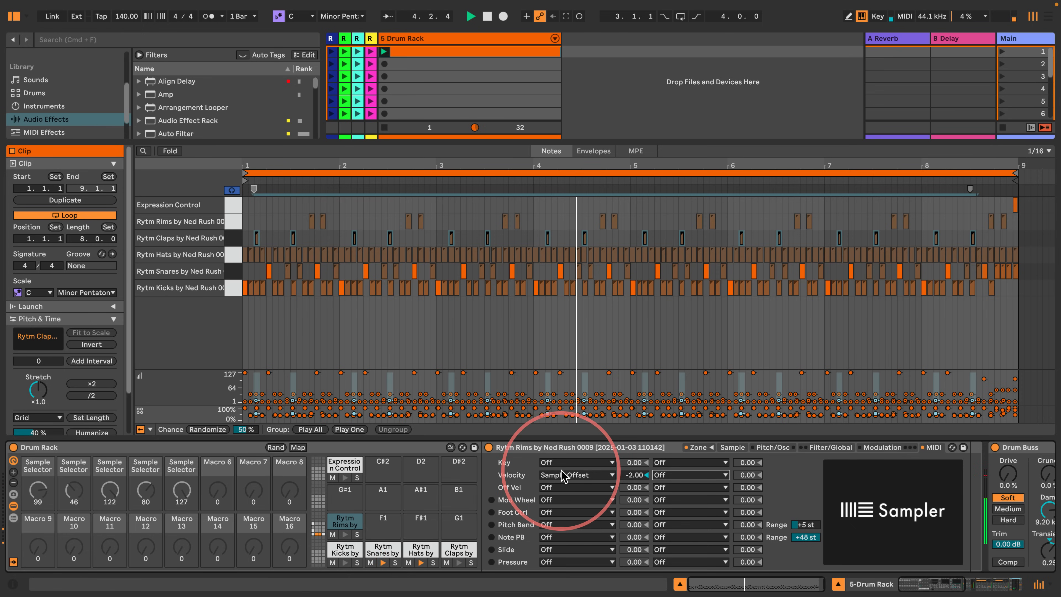
scroll(71, 414, "down", 2)
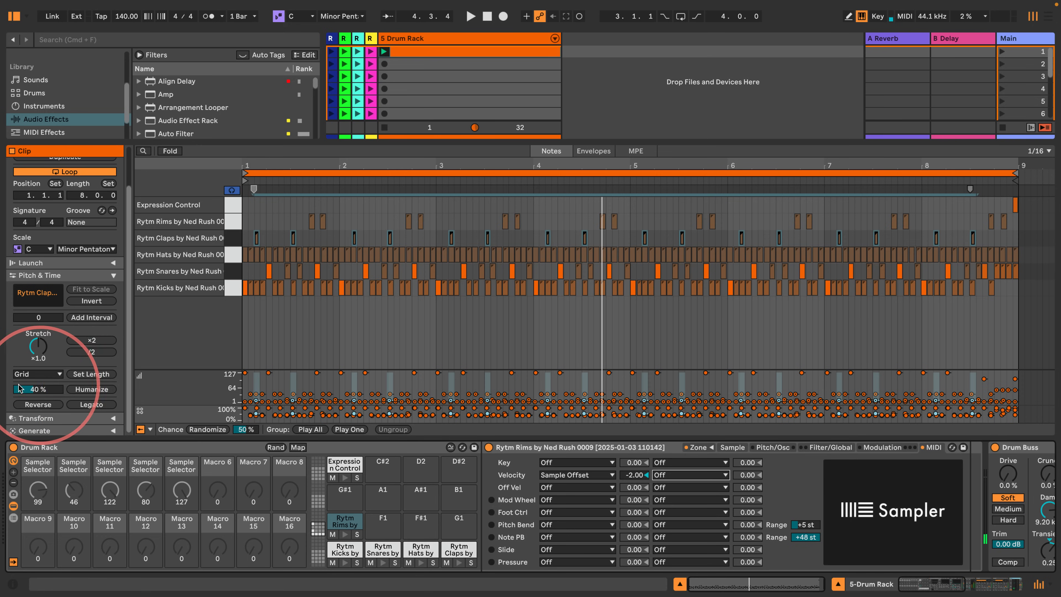
left_click_drag(43, 390, 43, 409)
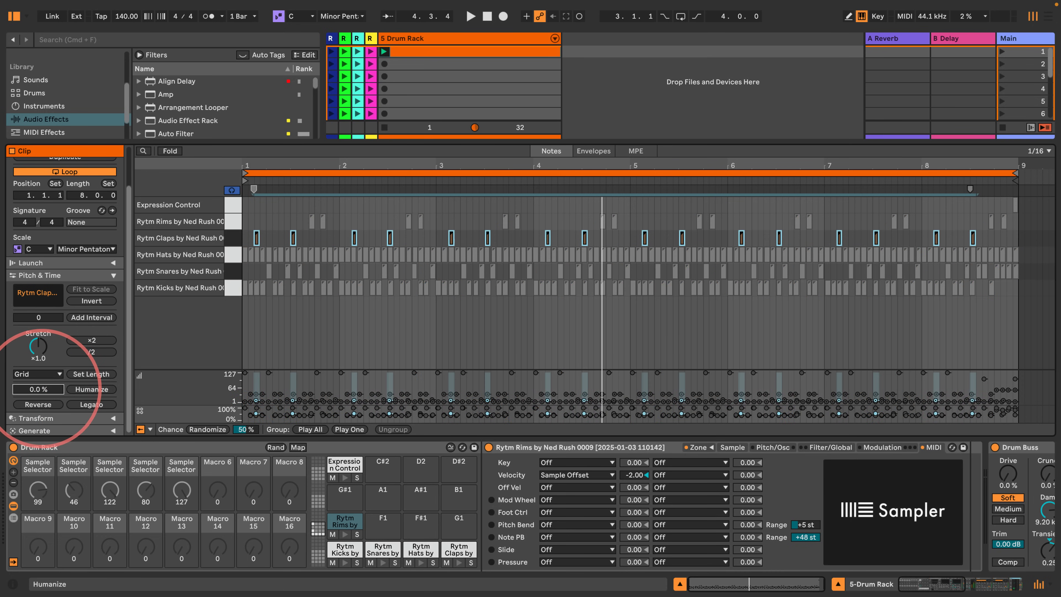
left_click_drag(234, 287, 238, 200)
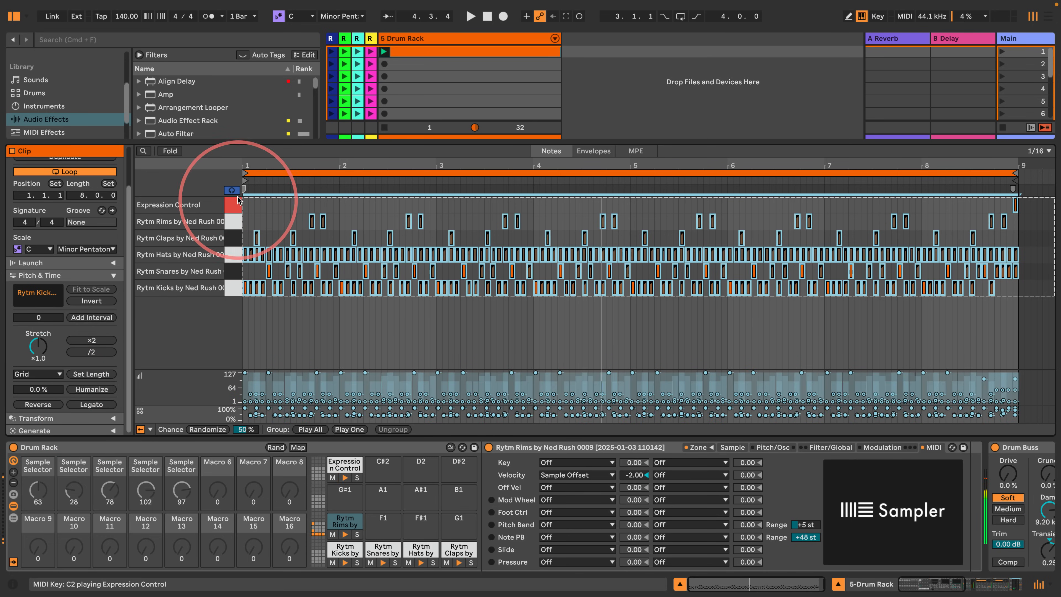
left_click(38, 389)
left_click_drag(42, 388, 43, 410)
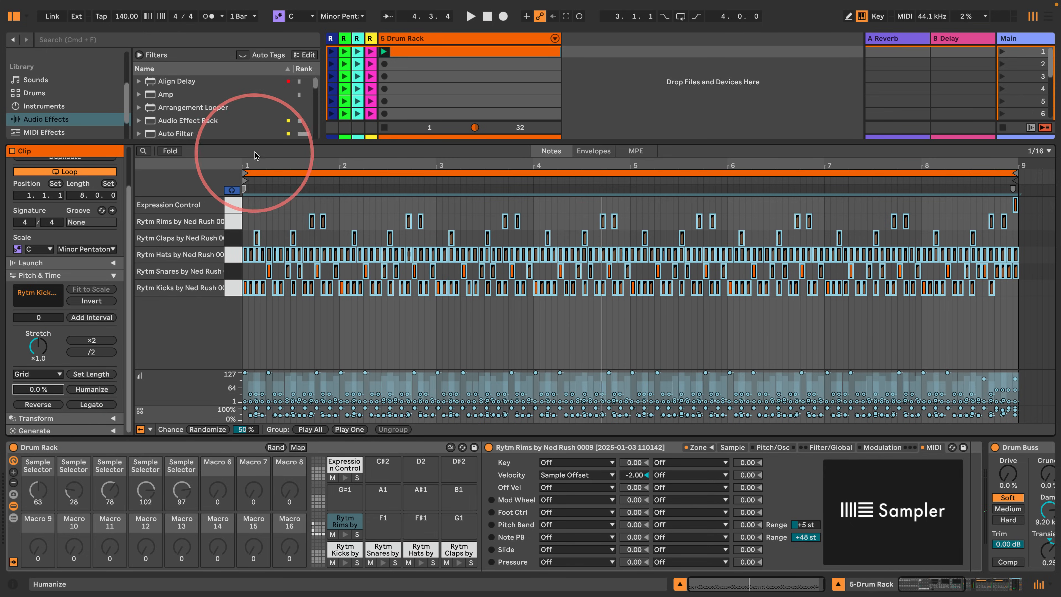
Step: Examine the note timing at the clip's start up close and play the loop to check the groove
left_click_drag(246, 162, 248, 171)
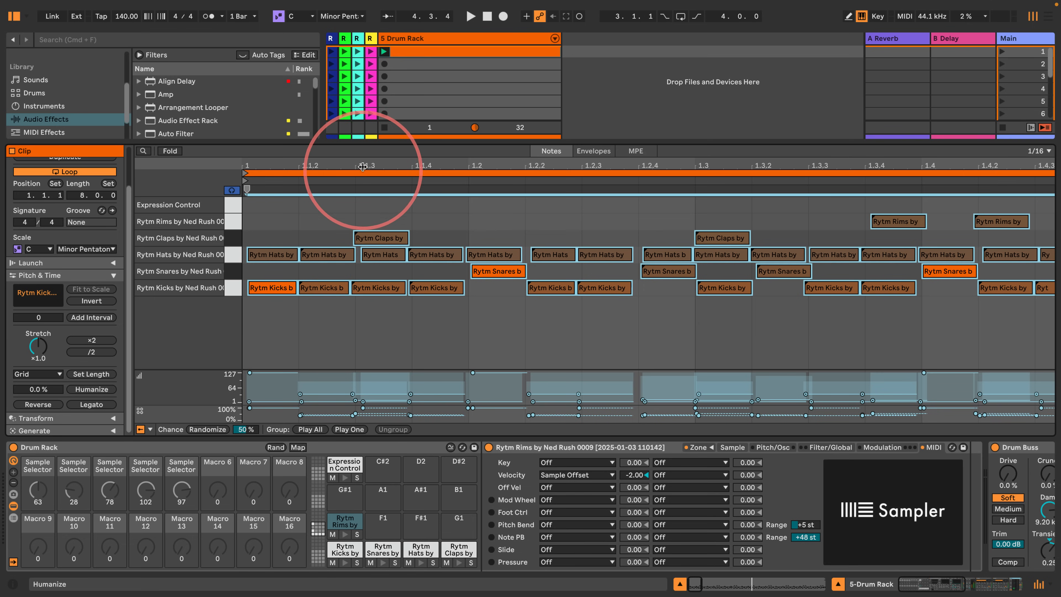
left_click_drag(361, 163, 361, 159)
key("space")
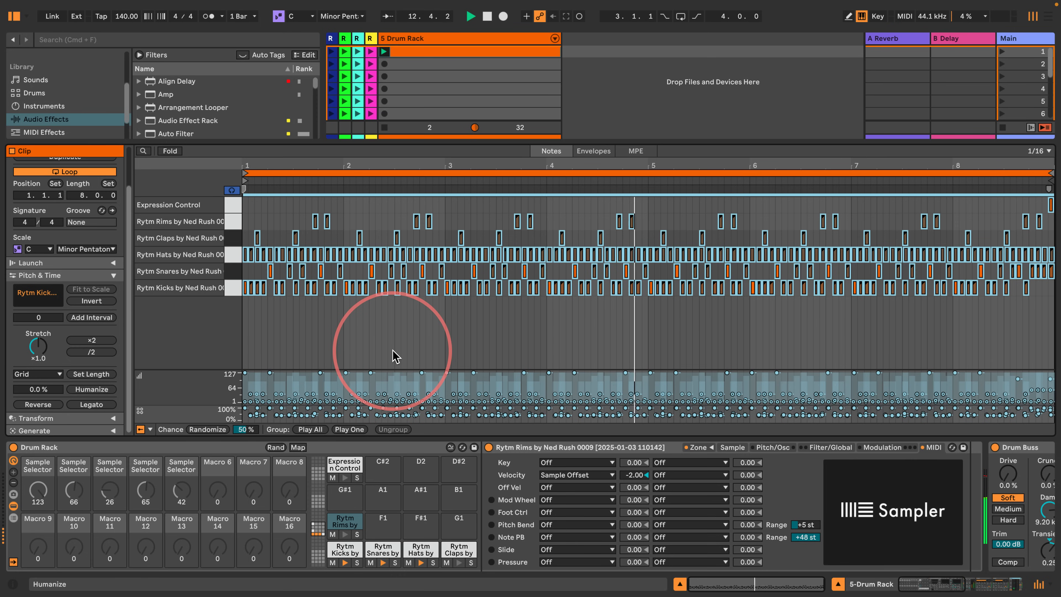
left_click(395, 355)
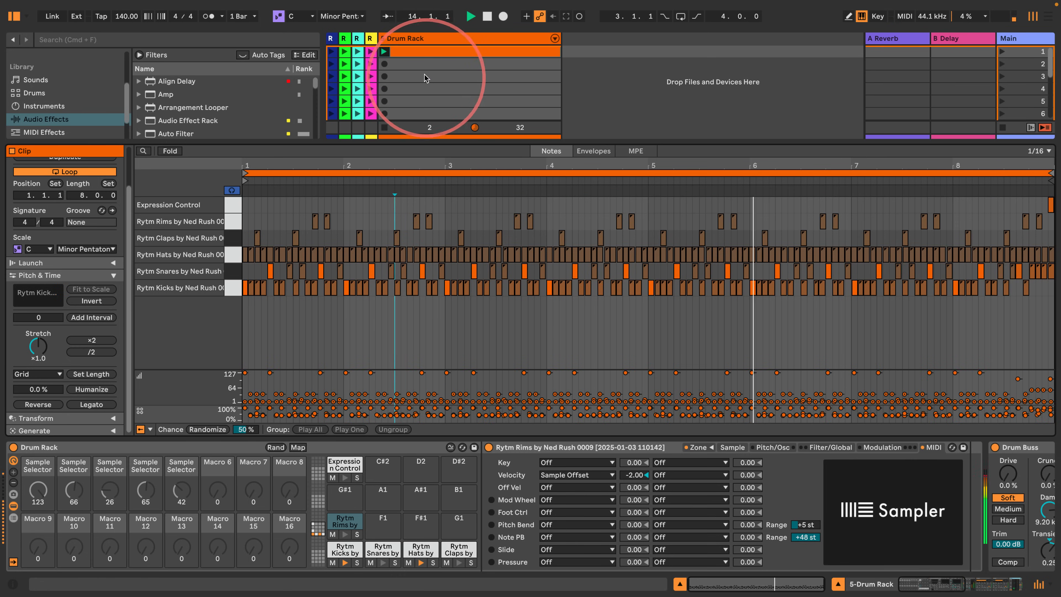
key("space")
Step: Recolor the Drum Rack track pink after trying green, and give its clip the same pink
right_click(441, 38)
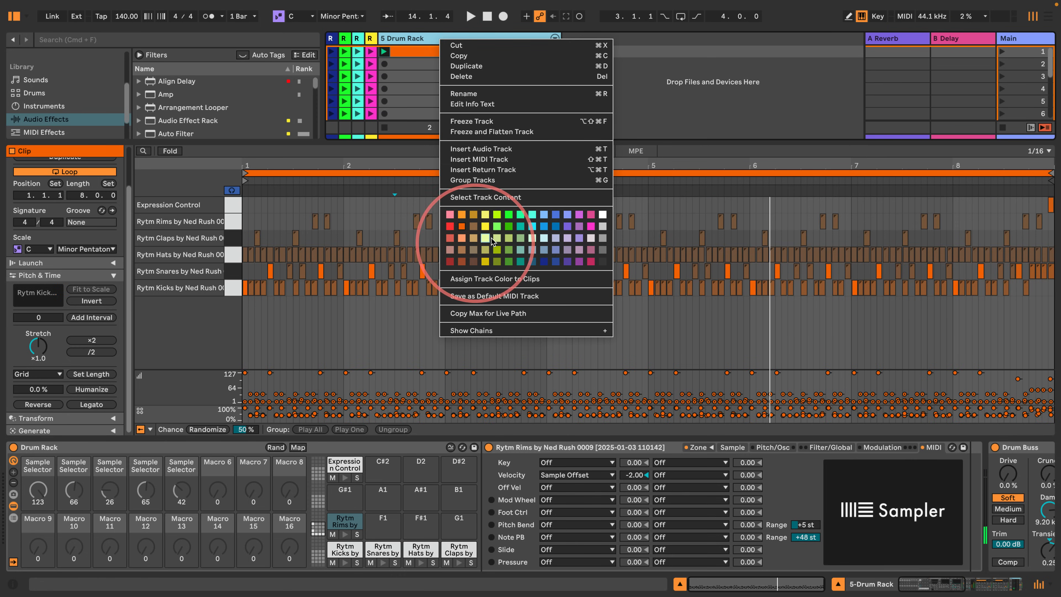
left_click(508, 214)
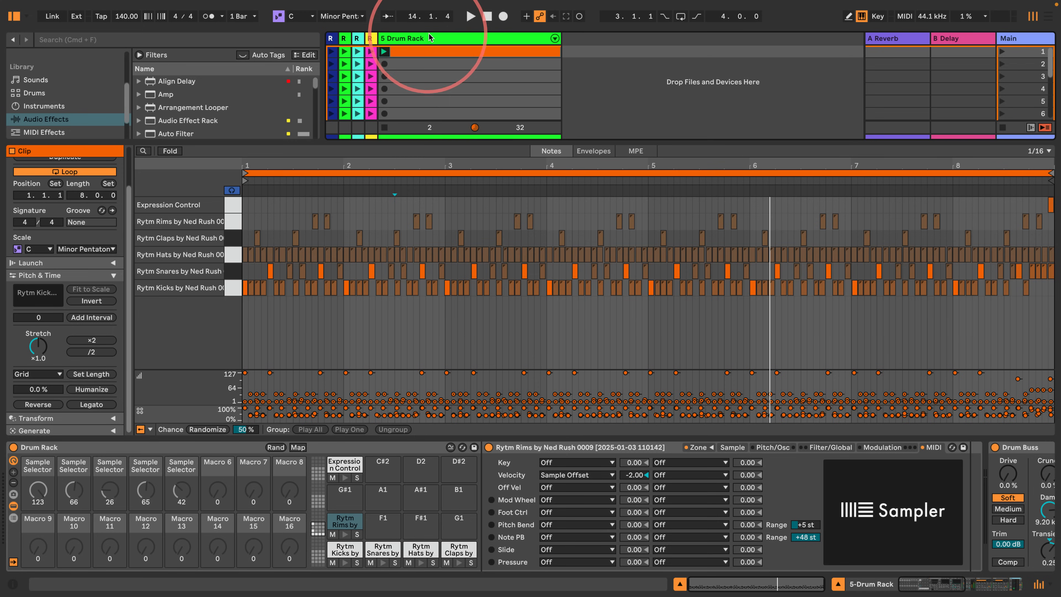
right_click(436, 38)
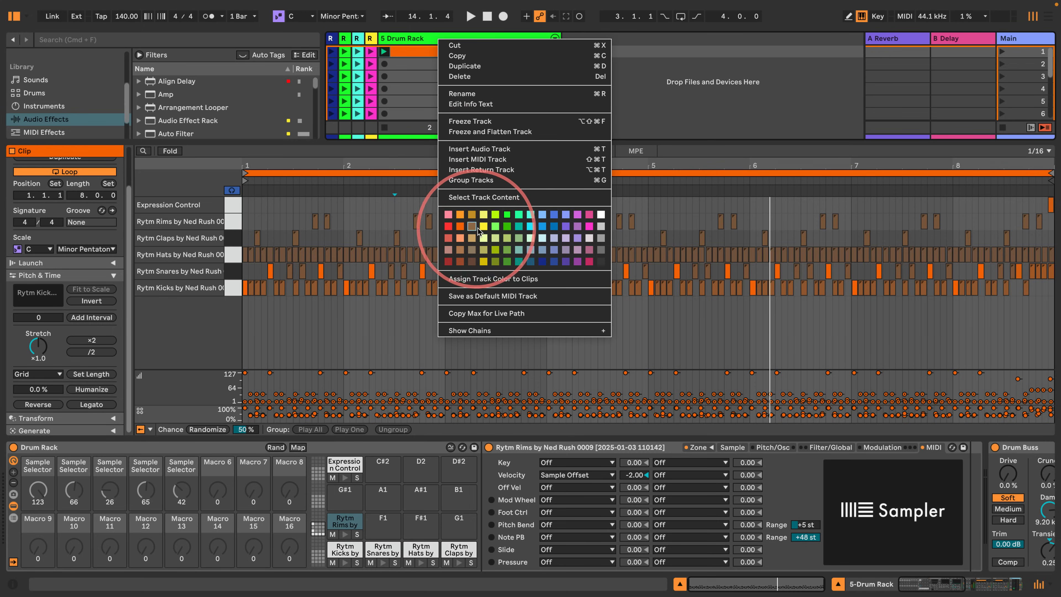
left_click(448, 214)
right_click(454, 51)
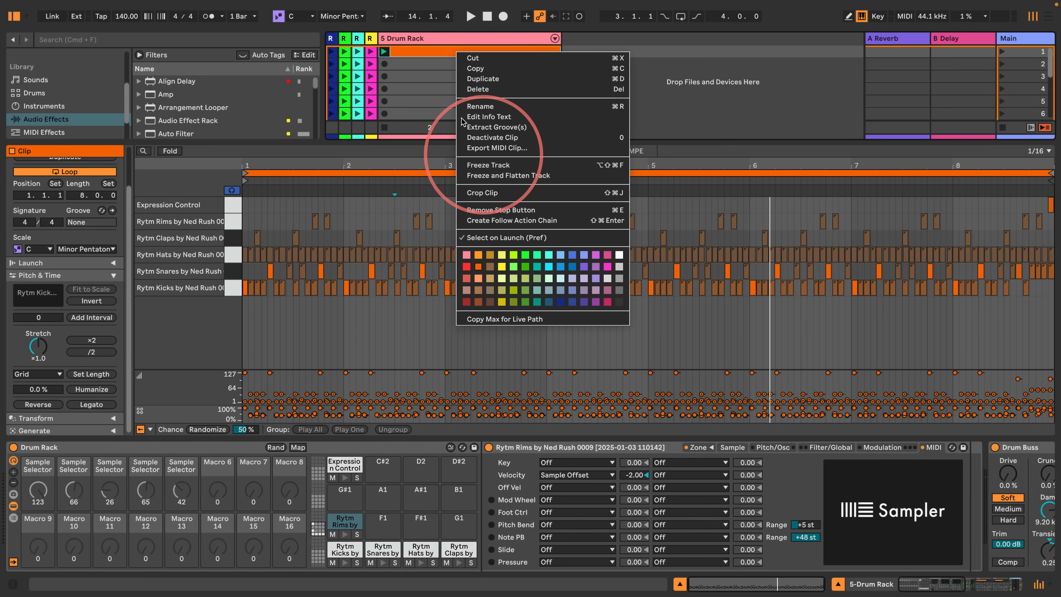
left_click(422, 55)
right_click(422, 54)
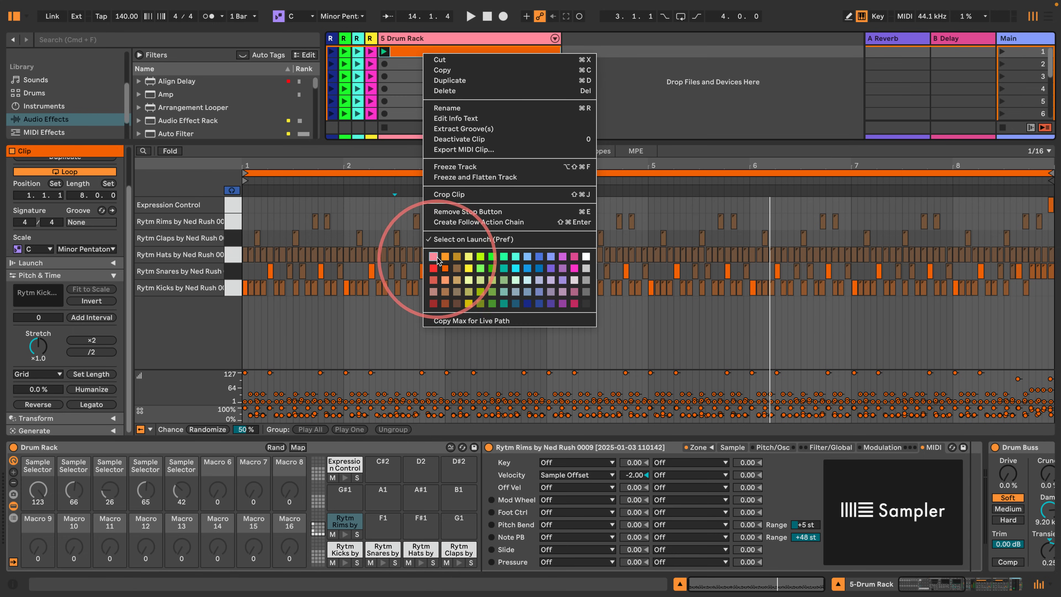
left_click(439, 303)
Step: Play back the loop and set the tempo to 120 BPM
key("space")
key("space")
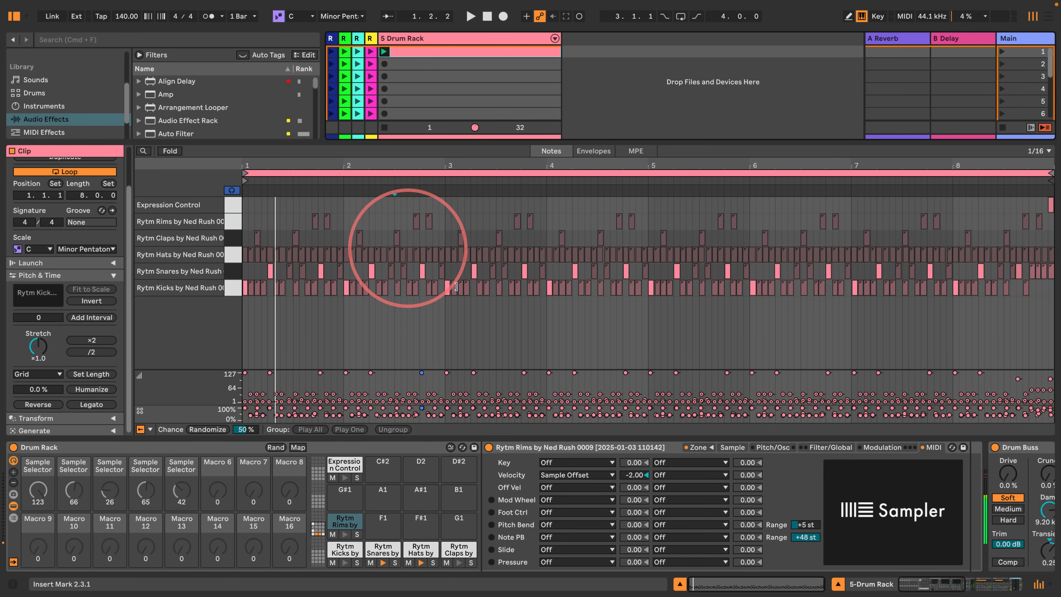
key("space")
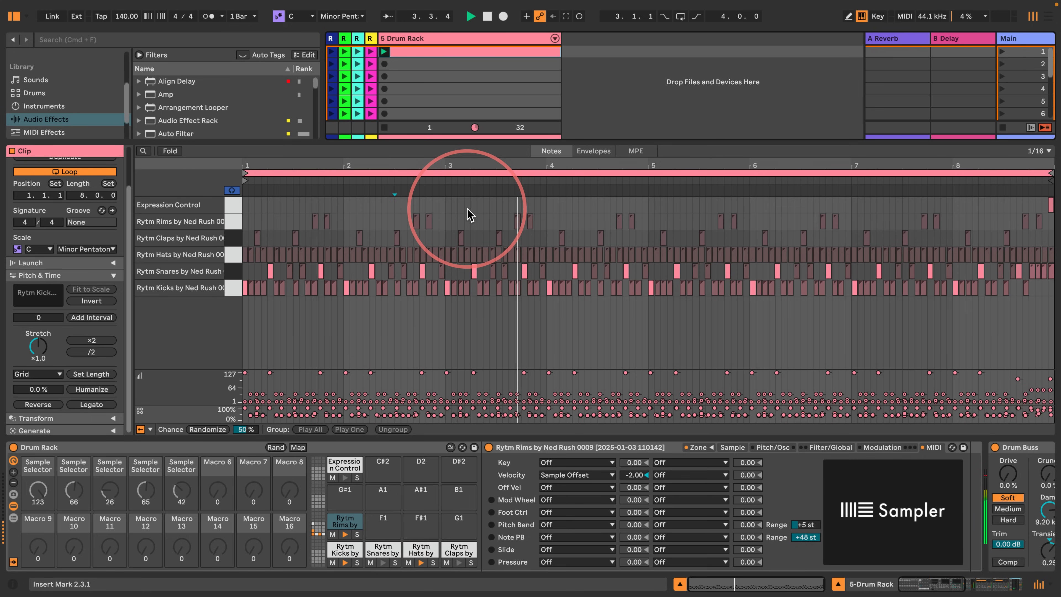
key("space")
left_click(123, 15)
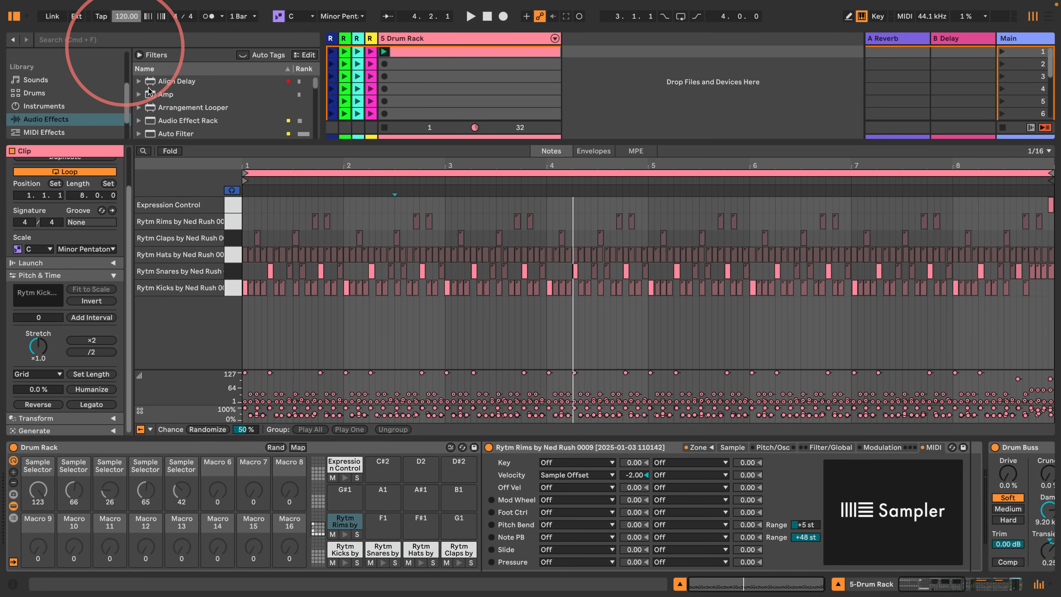
Step: Play the loop at the new tempo while viewing the Rytm Rims sampler's oscillator, pitch and filter settings
key("space")
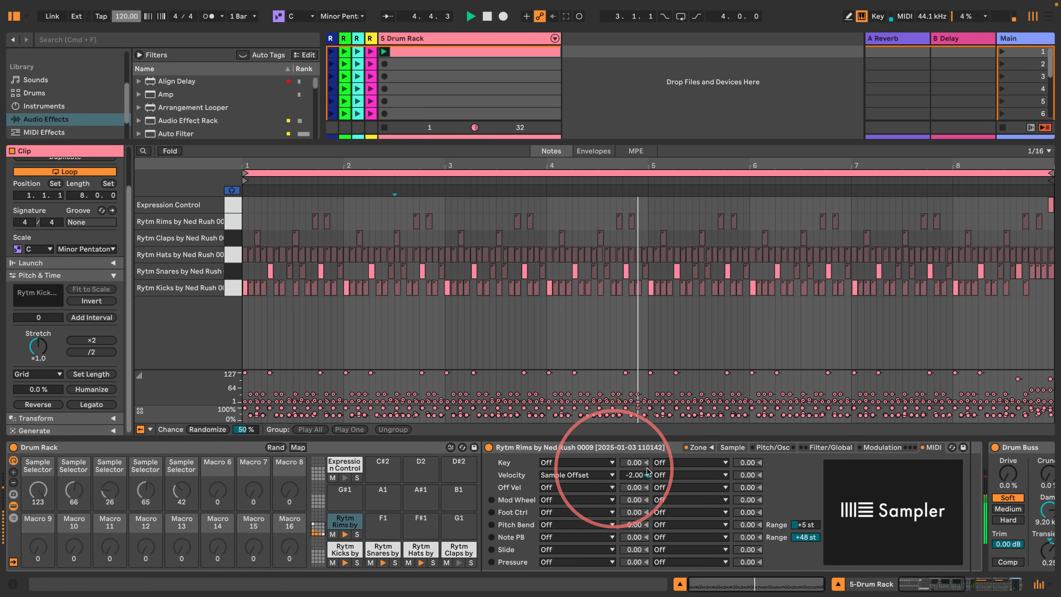
left_click(732, 447)
left_click(831, 447)
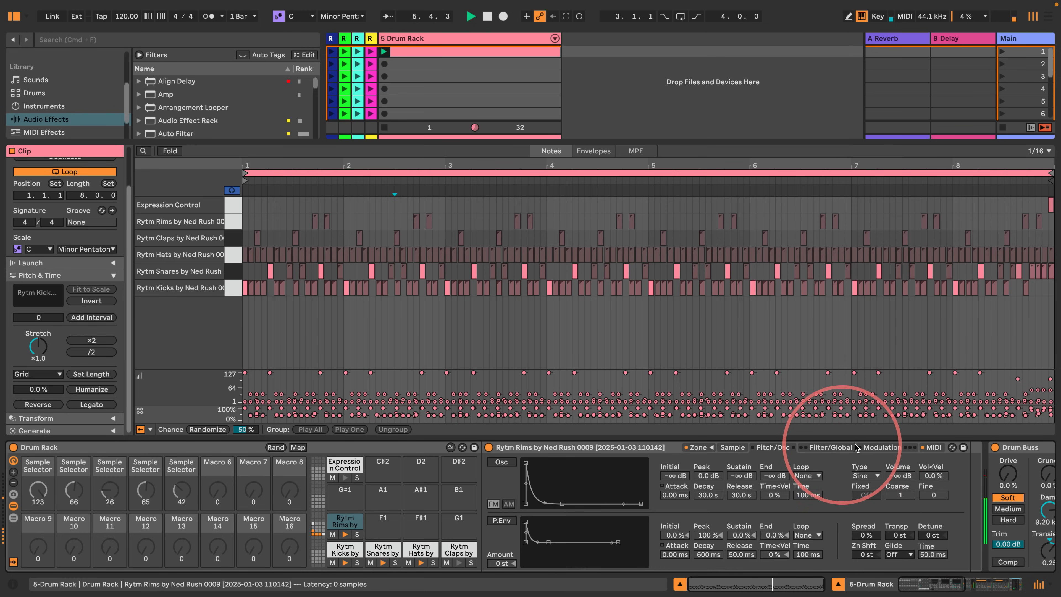
left_click(881, 447)
left_click(828, 447)
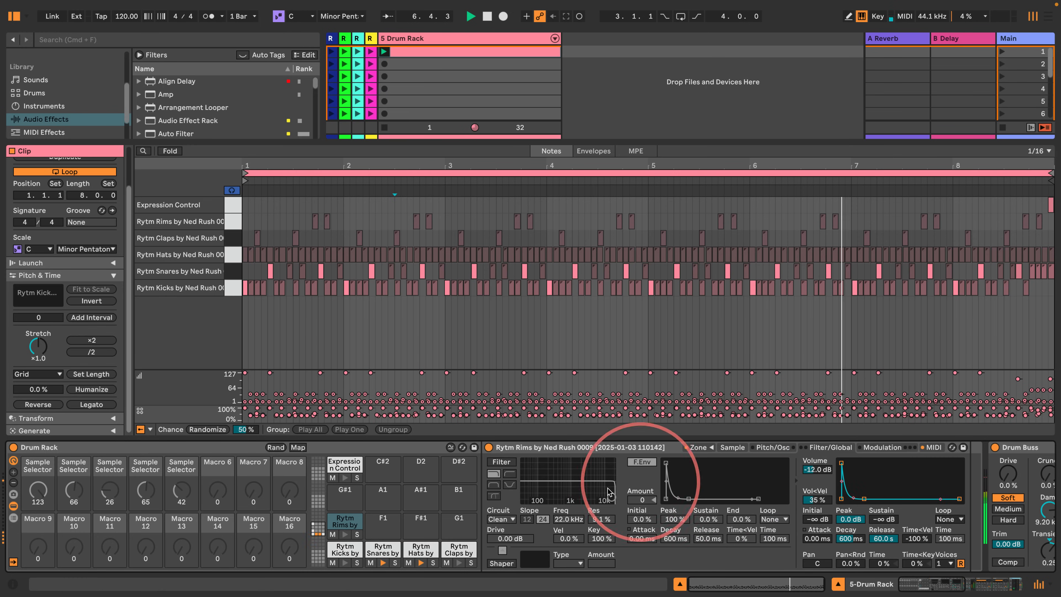
left_click(506, 401)
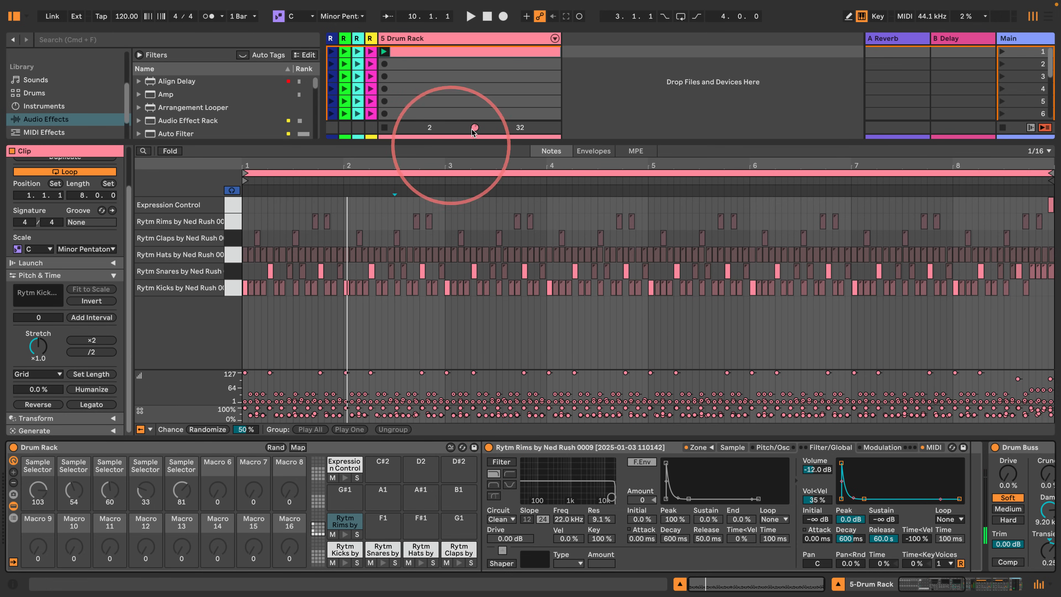
Step: Narrow and duplicate the Drum Rack track, and shrink the clip editor to reveal the mixer
left_click_drag(559, 40, 438, 39)
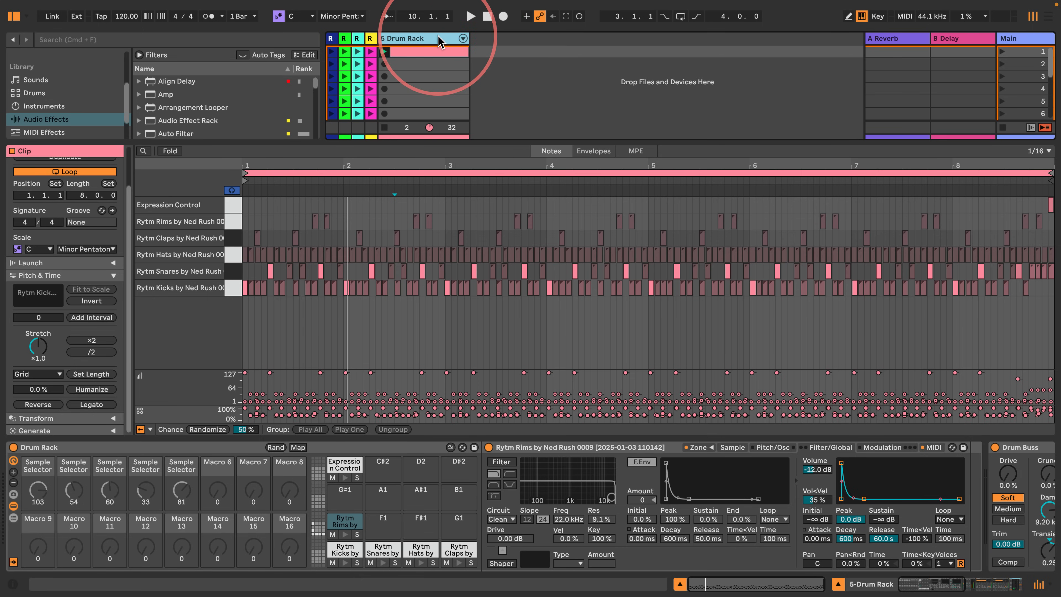
key("super+d")
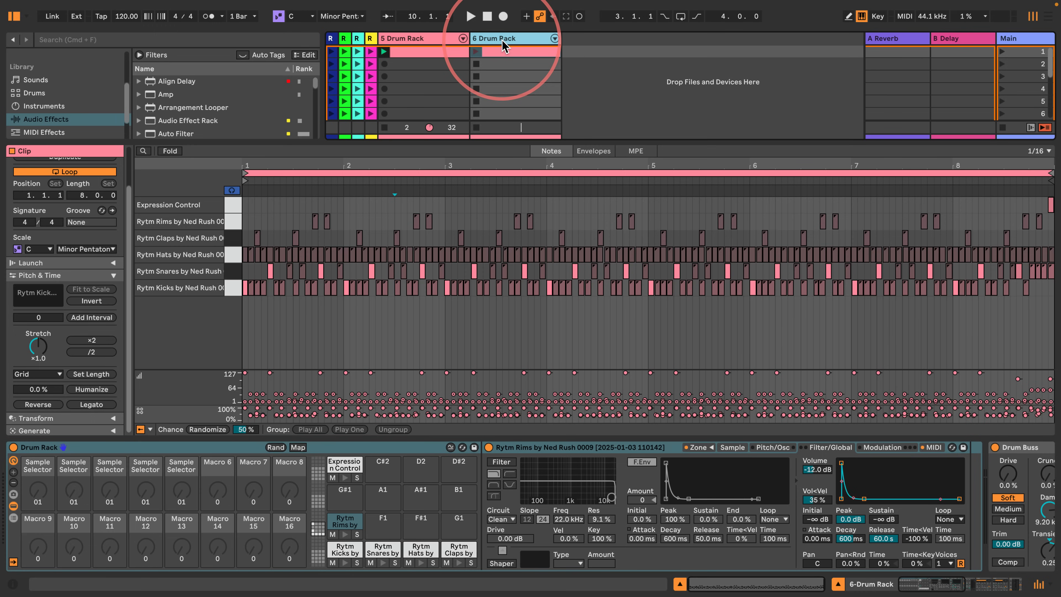
left_click_drag(943, 583, 972, 581)
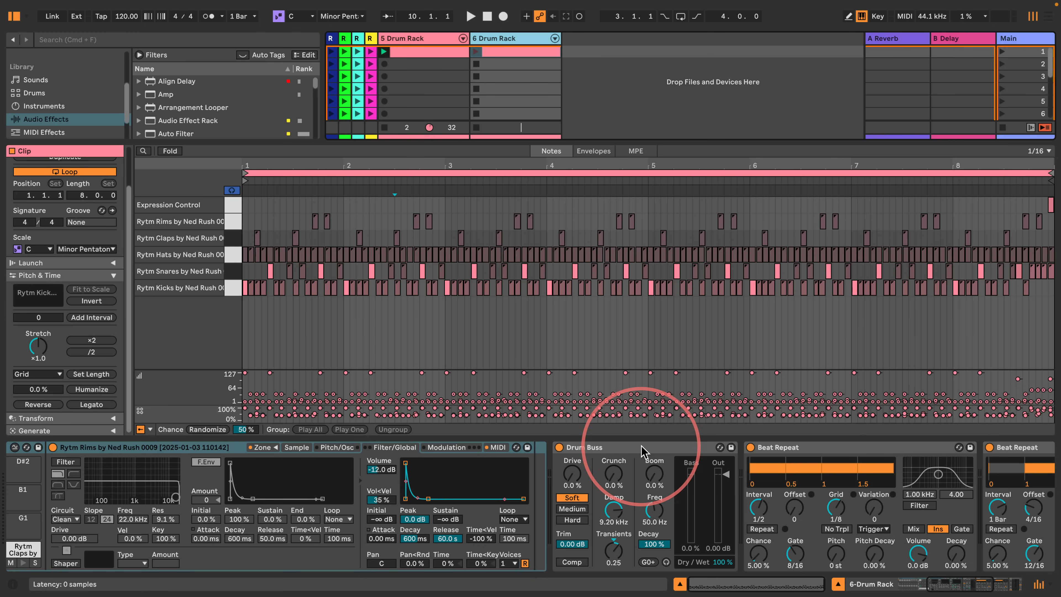
left_click_drag(121, 143, 96, 309)
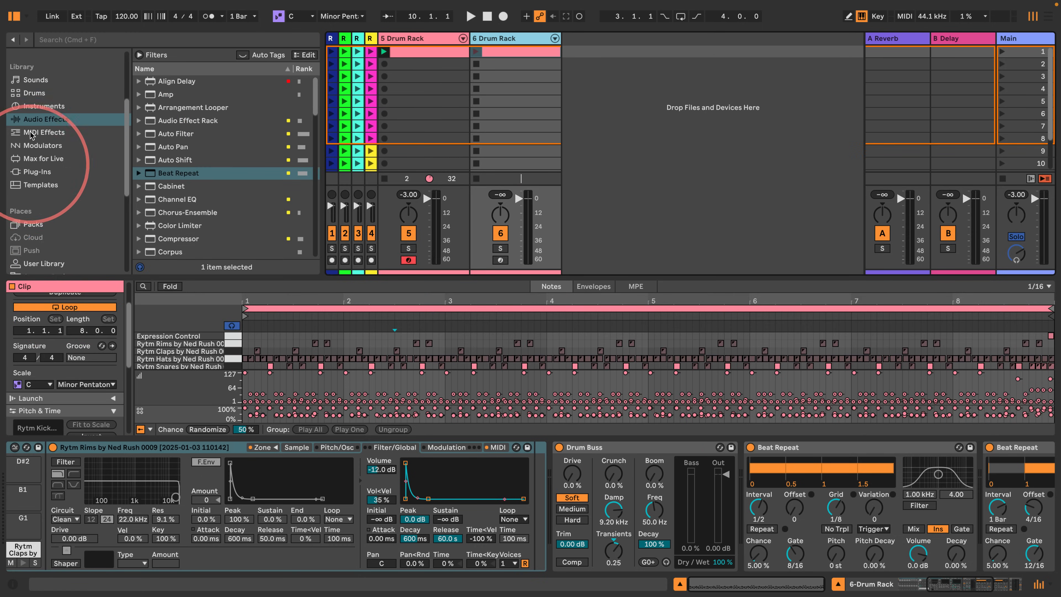
Step: Look through the devices in the browser's Intro collection
scroll(30, 134, "up", 5)
left_click(27, 96)
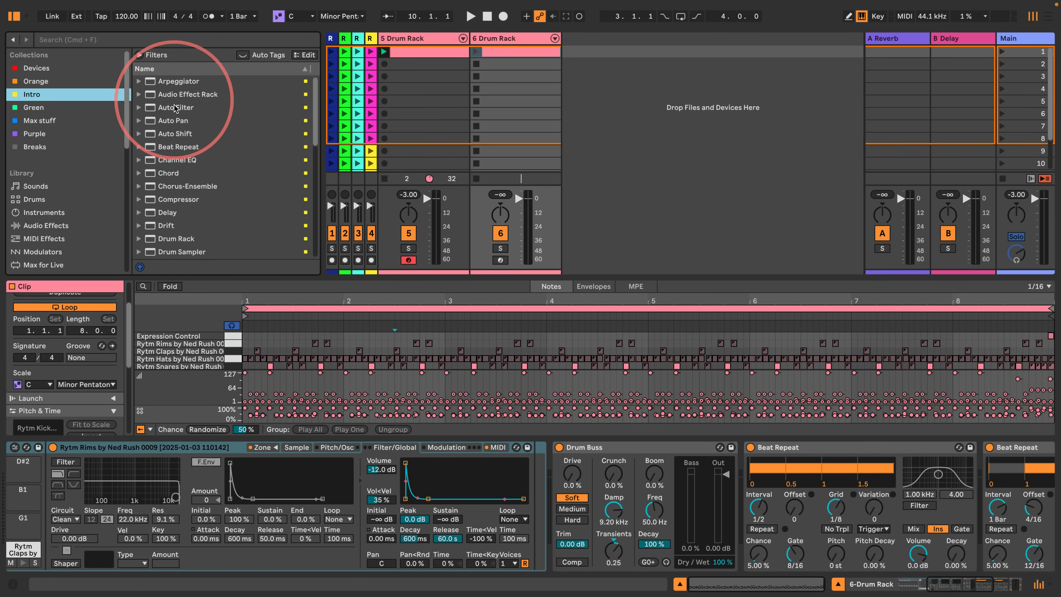
scroll(189, 92, "down", 10)
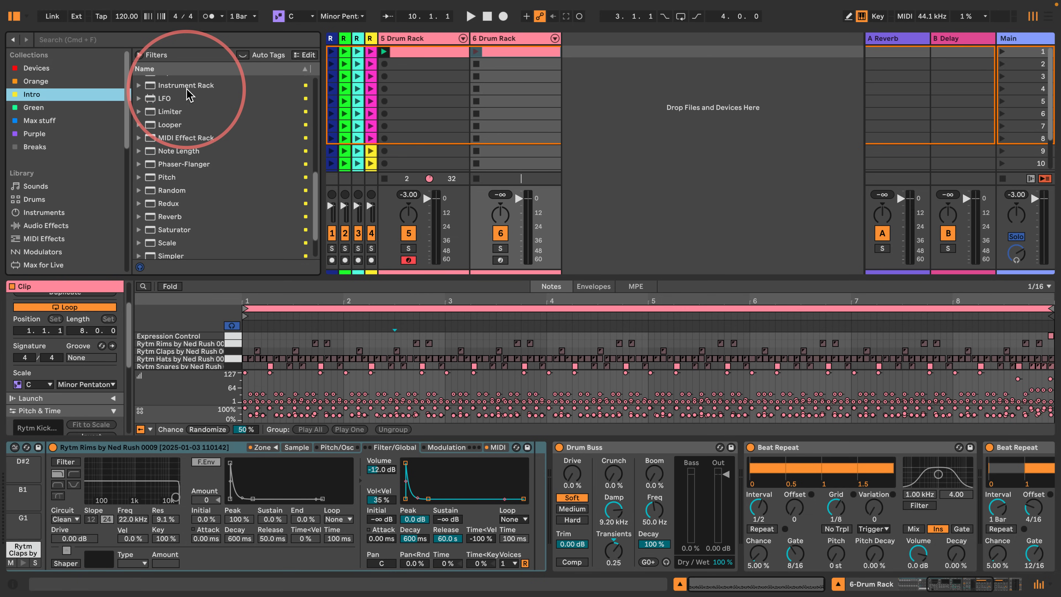
scroll(171, 165, "up", 10)
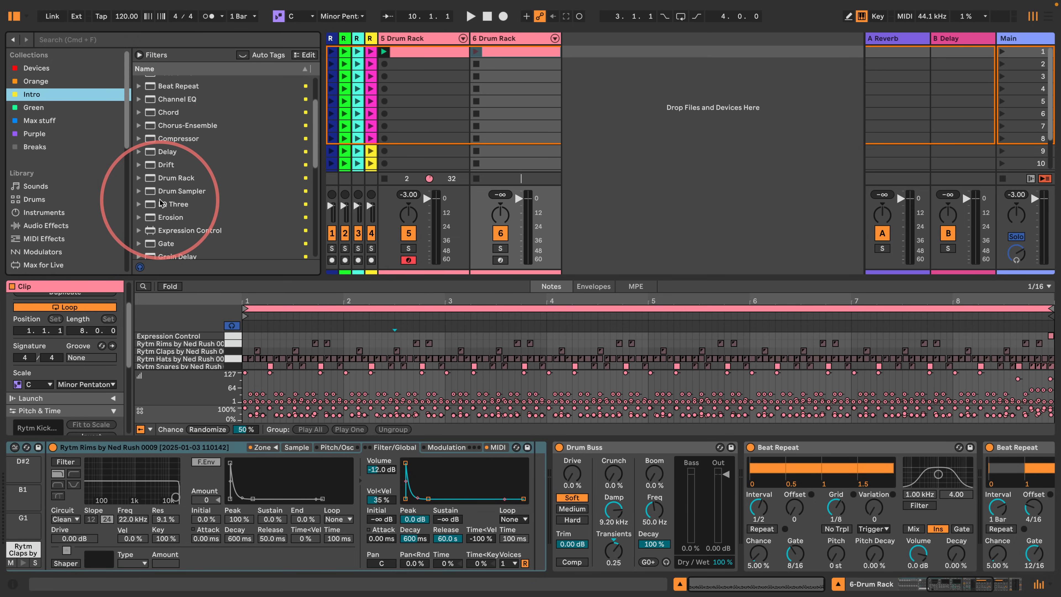
Step: Stop the clip on the original Drum Rack track and delete Drum Buss from the duplicated track
left_click(384, 179)
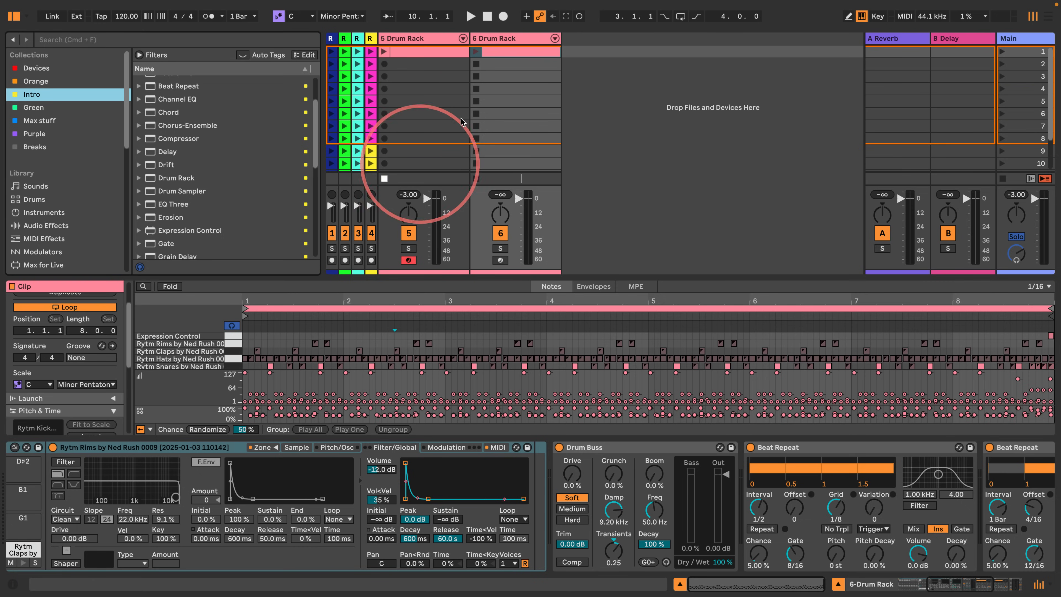
left_click(499, 39)
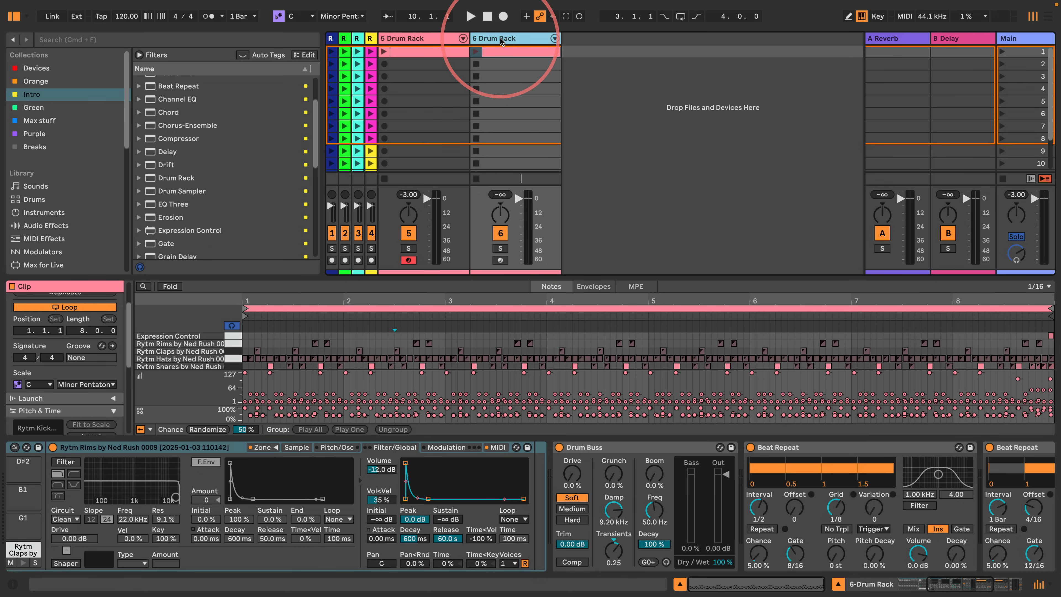
left_click(614, 448)
key("Delete")
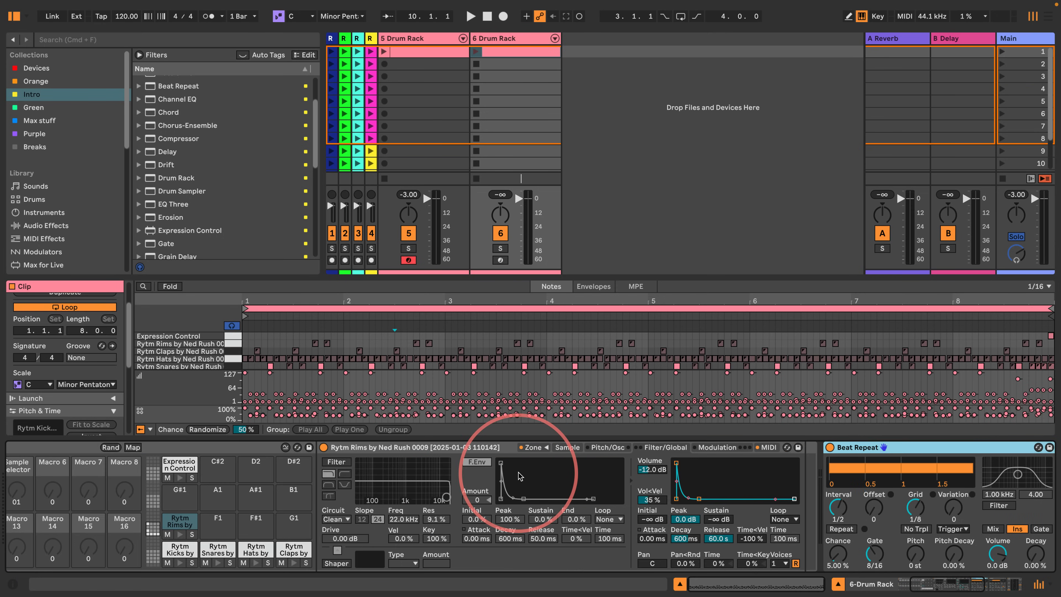
Step: Show the duplicated rack's Rytm Kicks chain and scan the Intro collection for further devices
left_click(345, 549)
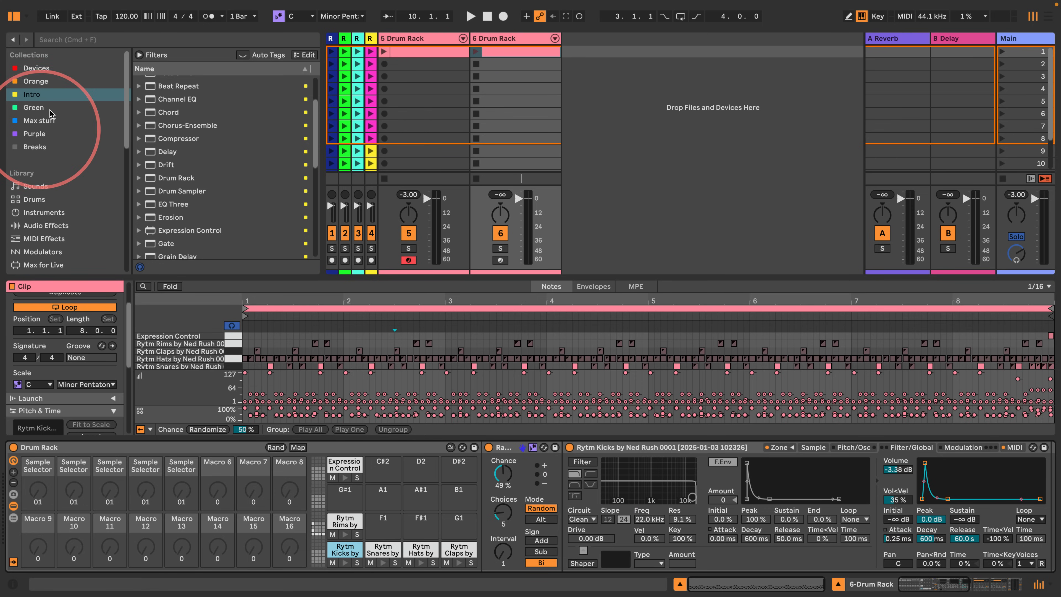
scroll(161, 192, "down", 10)
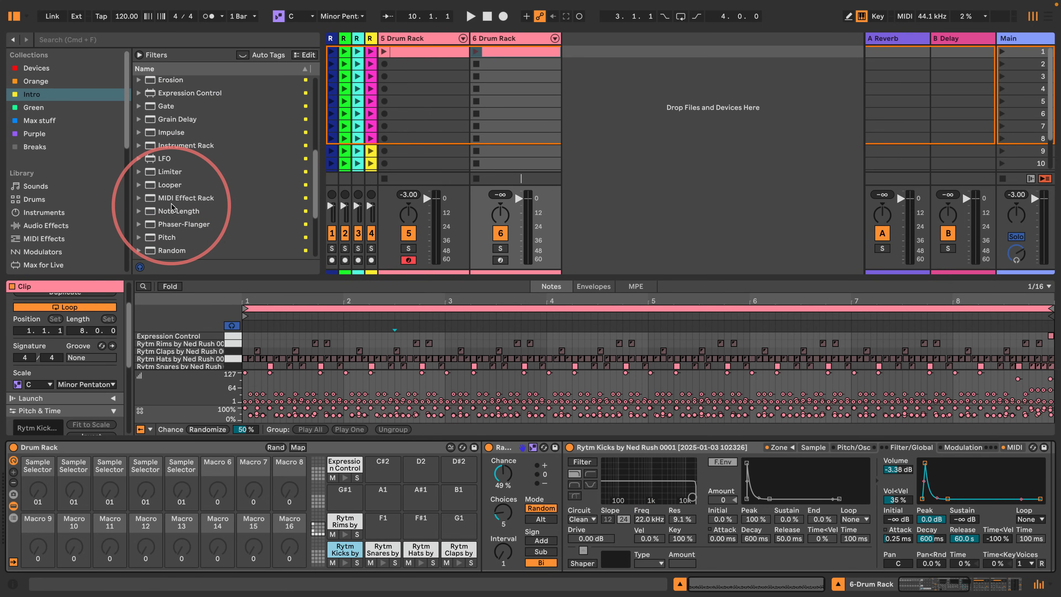
scroll(178, 209, "down", 5)
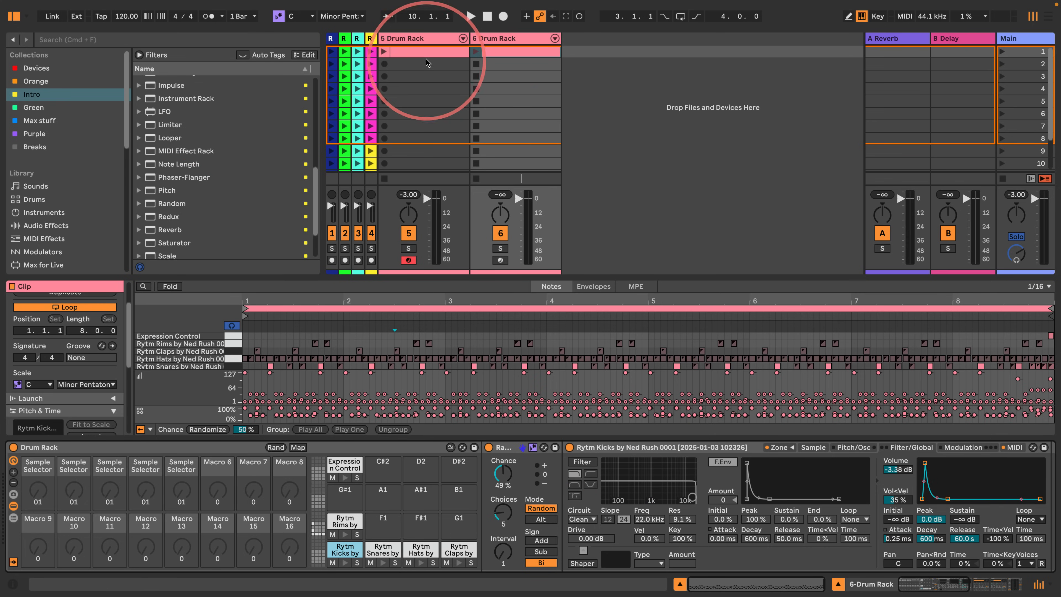
Step: Recolor the duplicated Drum Rack track magenta
left_click(418, 38)
left_click(495, 49)
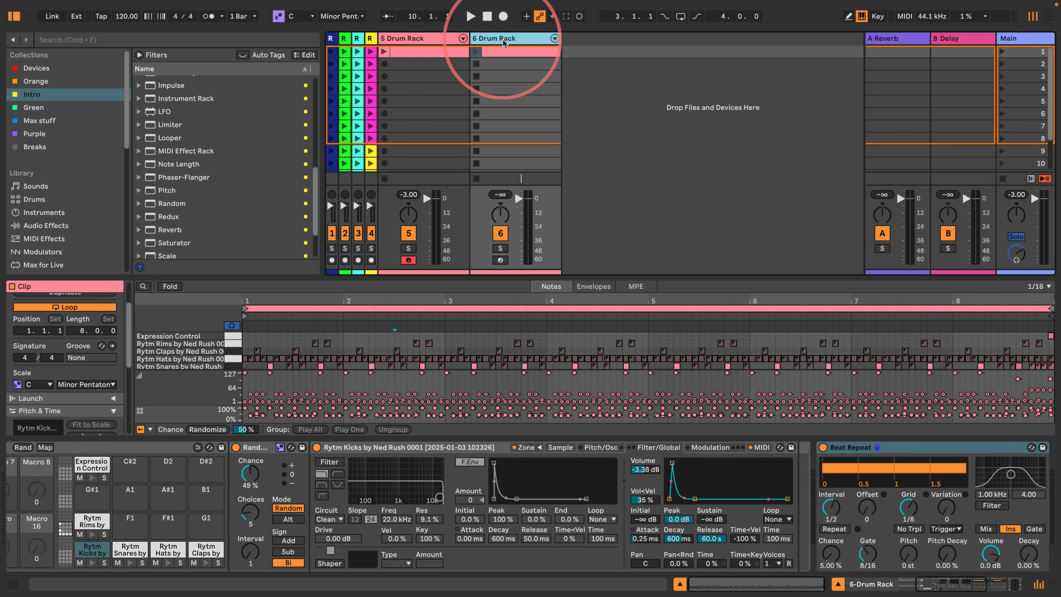
right_click(493, 38)
left_click(651, 221)
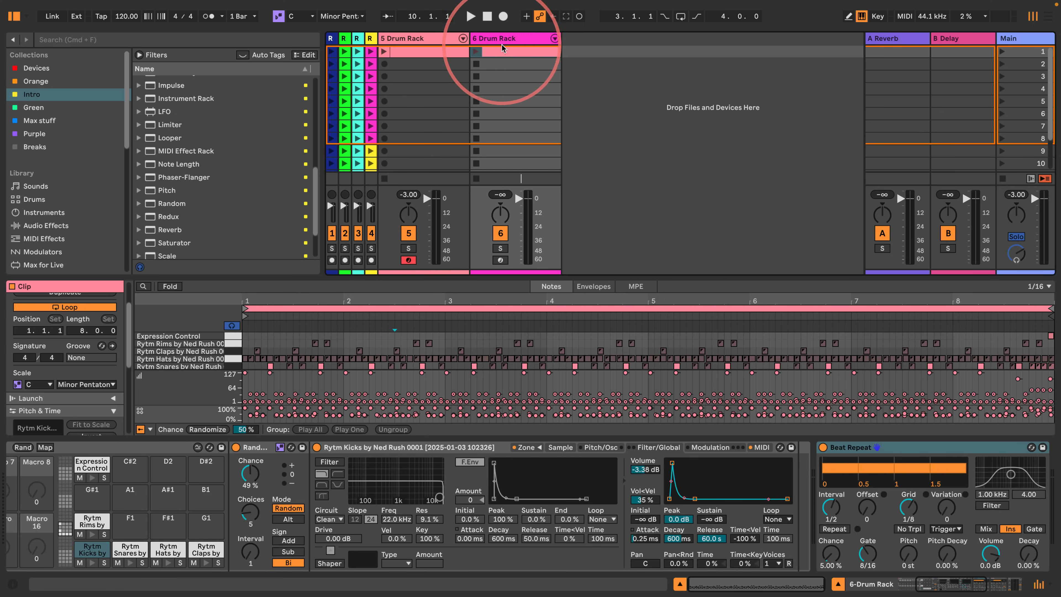
Step: Recolor the duplicated track's clip to match its magenta track and rename the track Drum Rack Lite
right_click(504, 53)
left_click(658, 270)
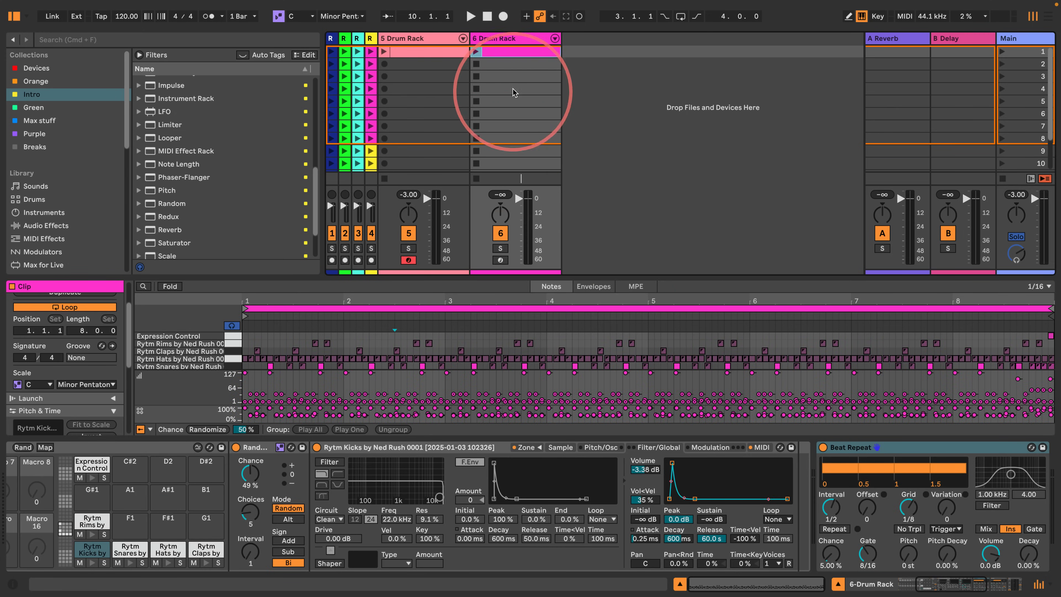
left_click(515, 41)
key("super+r")
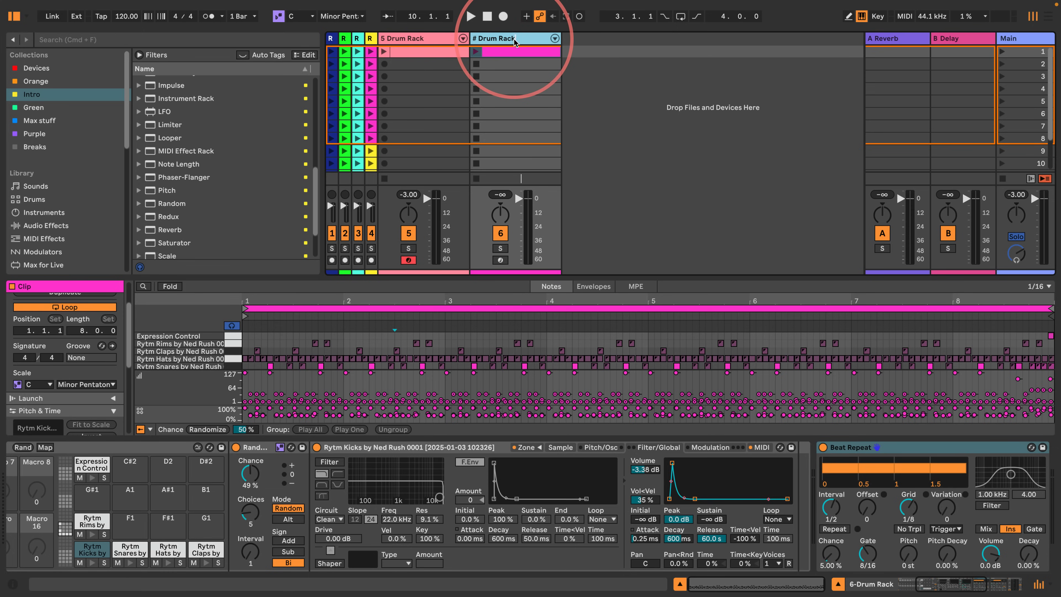
key("Return")
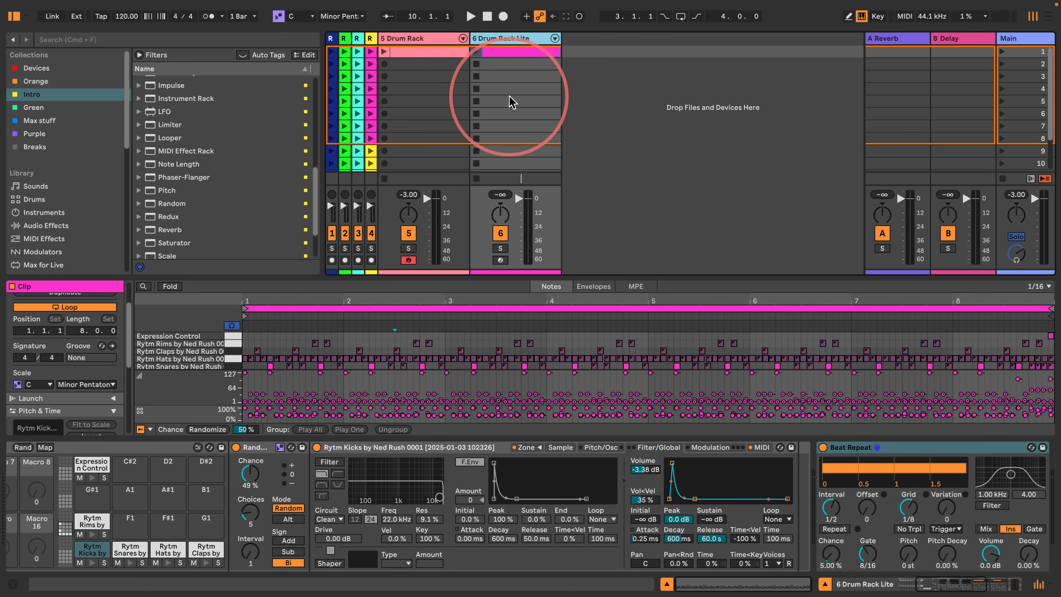
Step: Convert the Samplers on the Rytm Kicks and Rytm Snares pads of Drum Rack Lite to Simplers
left_click(89, 548)
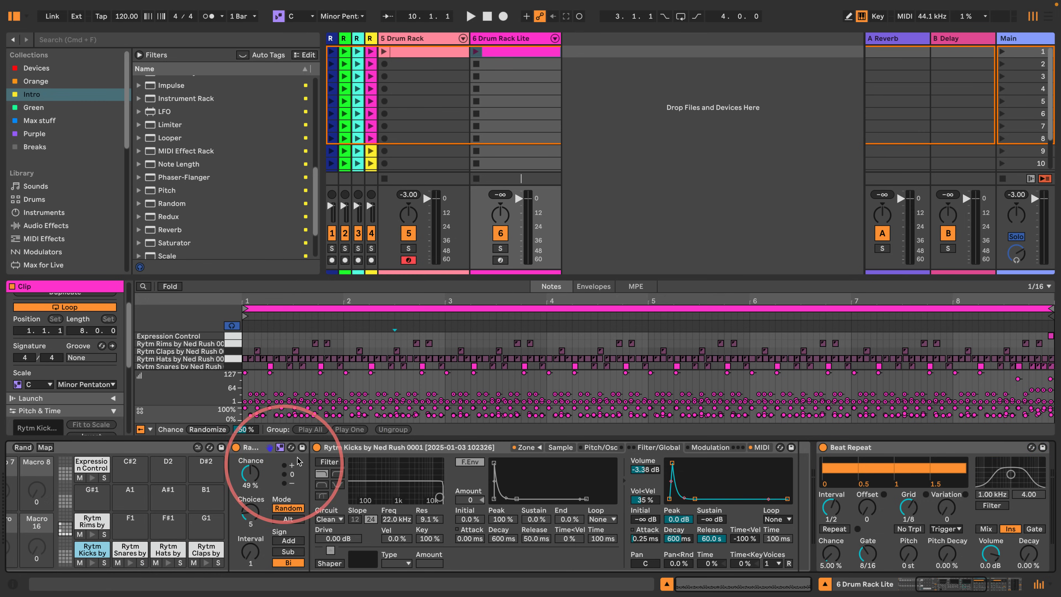
left_click(392, 447)
right_click(393, 446)
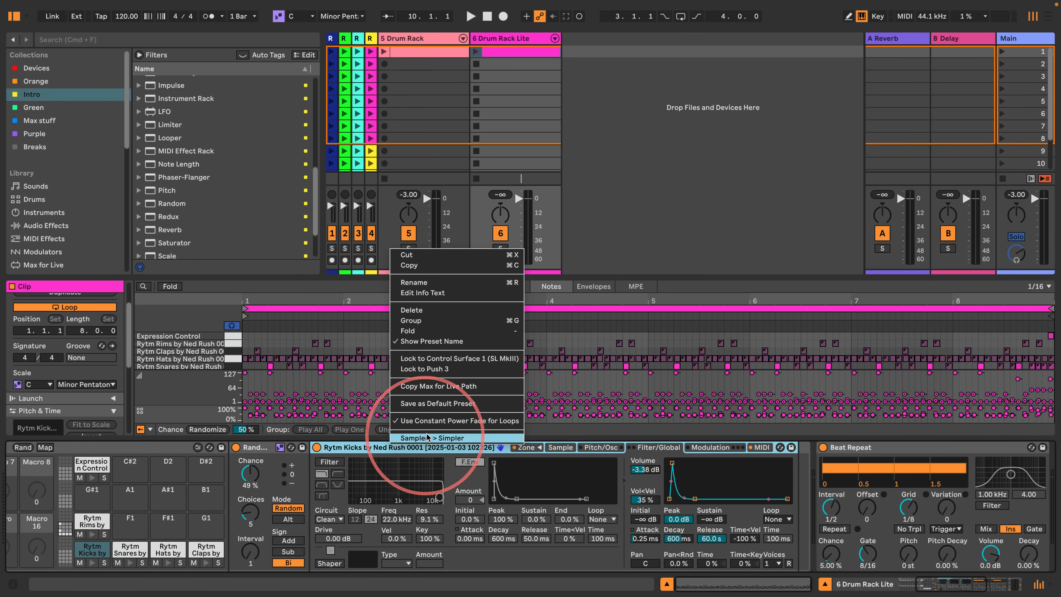
left_click(427, 436)
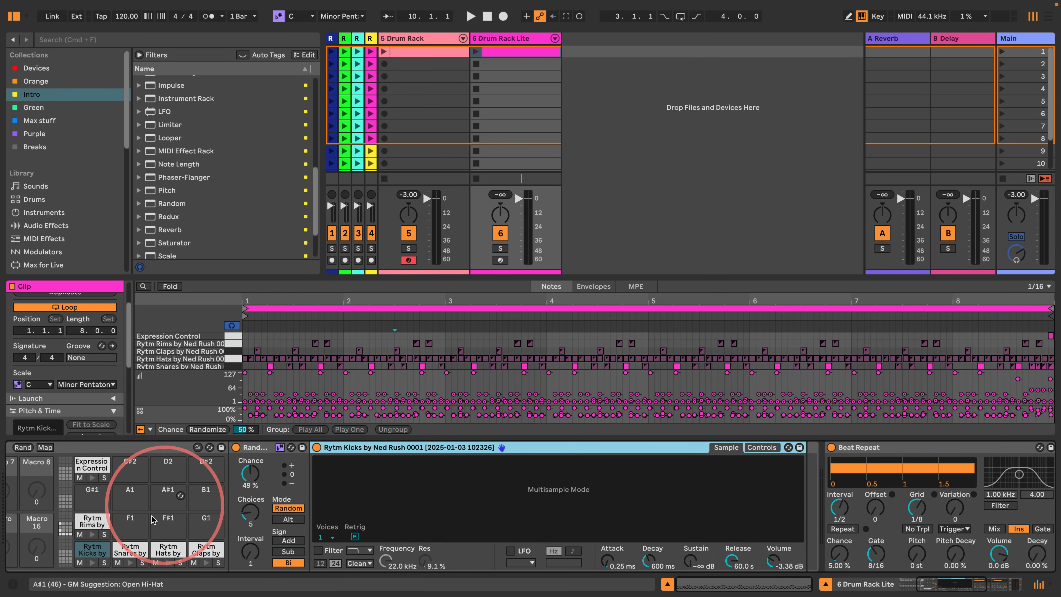
left_click(130, 549)
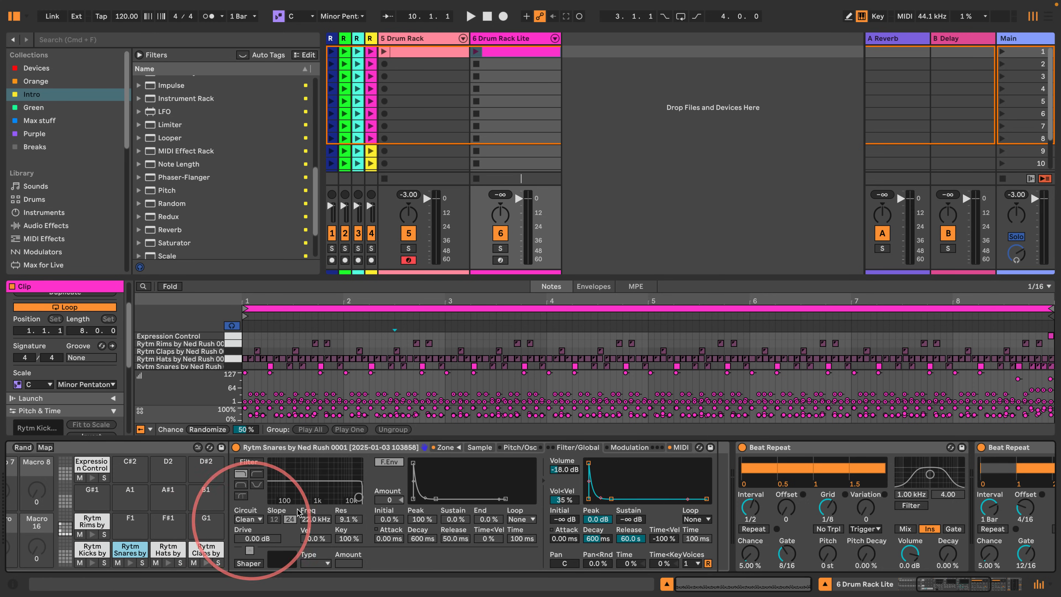
left_click(332, 447)
right_click(332, 447)
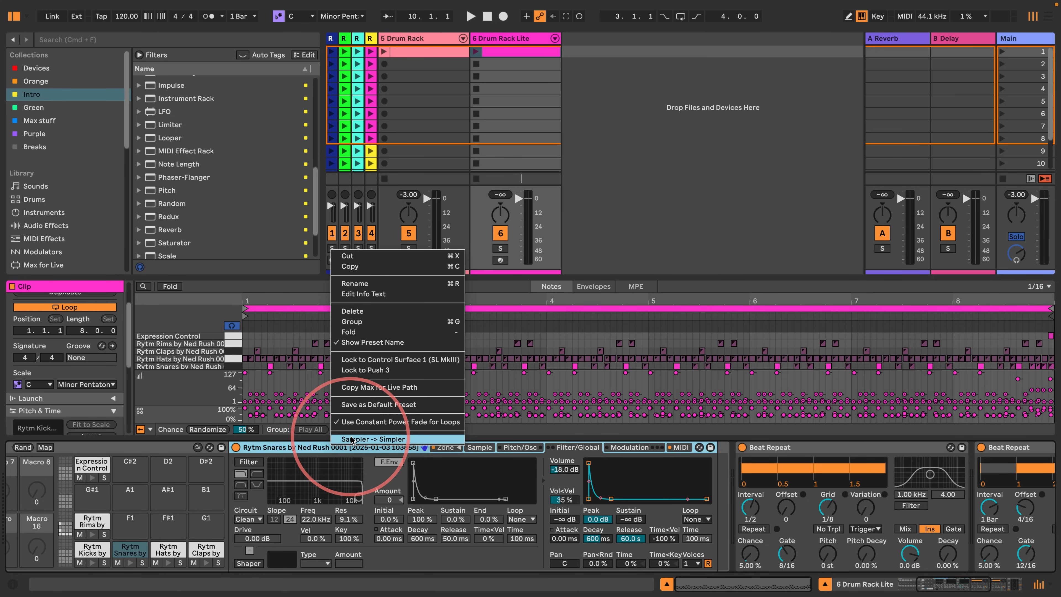
left_click(351, 439)
Step: Convert the Rytm Hats and Rytm Claps pads from Sampler to Simpler
left_click(168, 549)
right_click(321, 448)
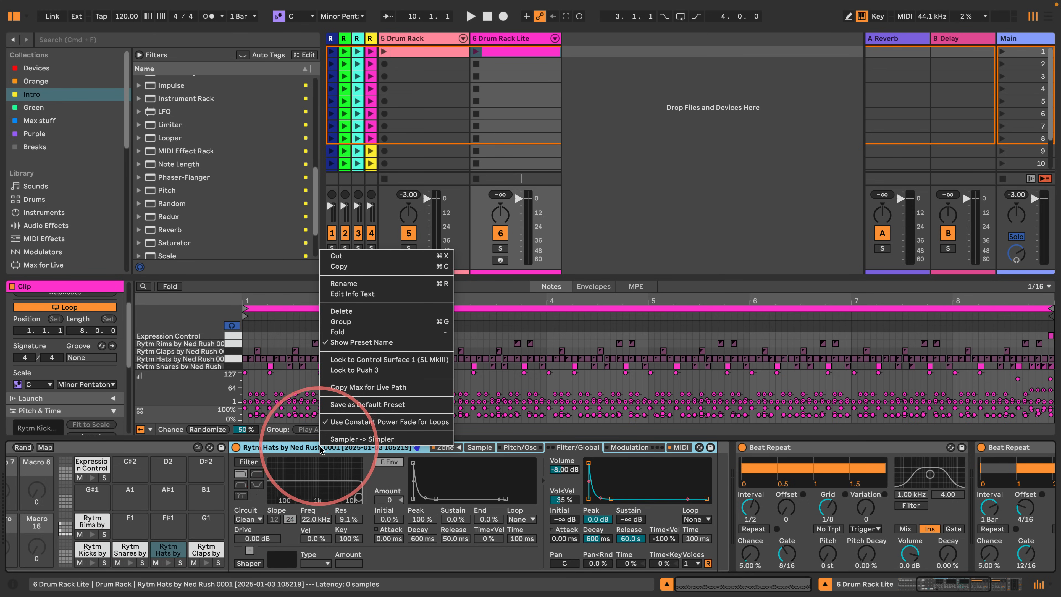
left_click(342, 439)
left_click(206, 549)
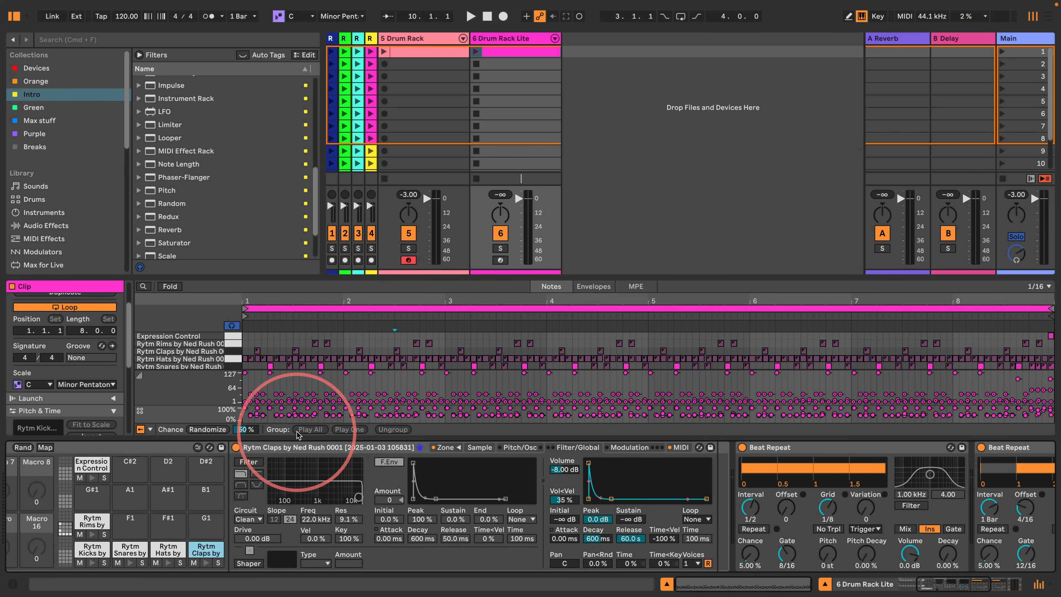
right_click(316, 448)
left_click(321, 437)
Step: Convert the Rytm Rims pad's Sampler to Simpler
left_click(86, 520)
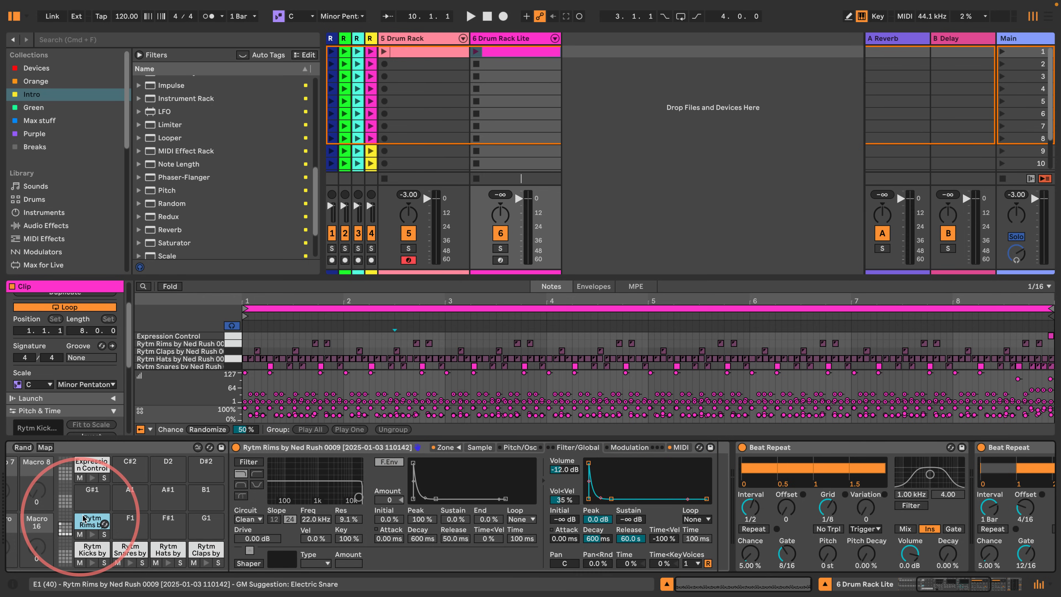
right_click(296, 449)
left_click(307, 437)
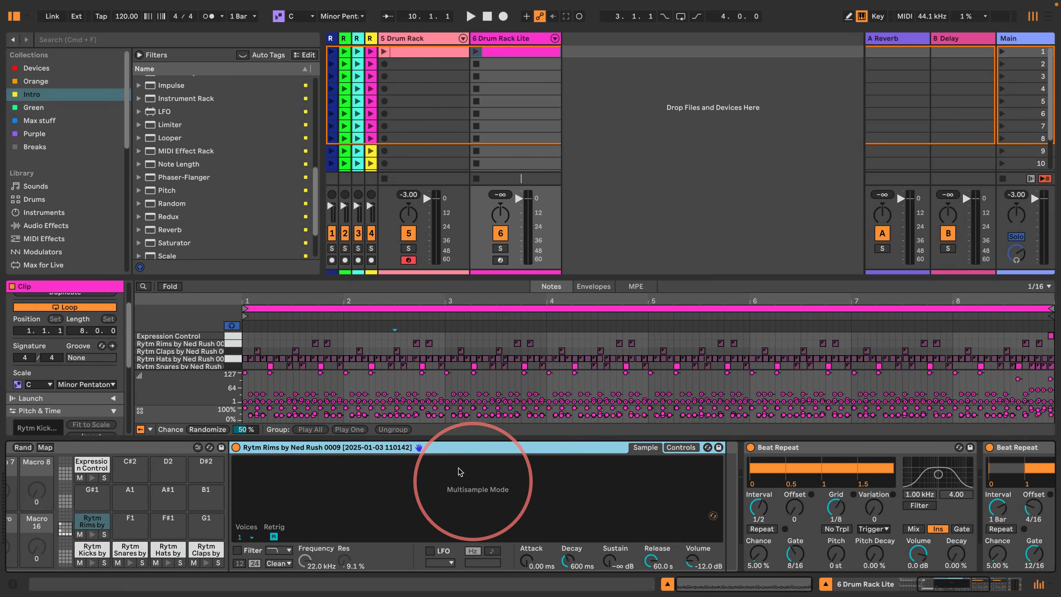
Step: Show the rack's Sample Selector macros and launch the Drum Rack Lite clip to audition the Simpler version
left_click_drag(930, 583, 885, 583)
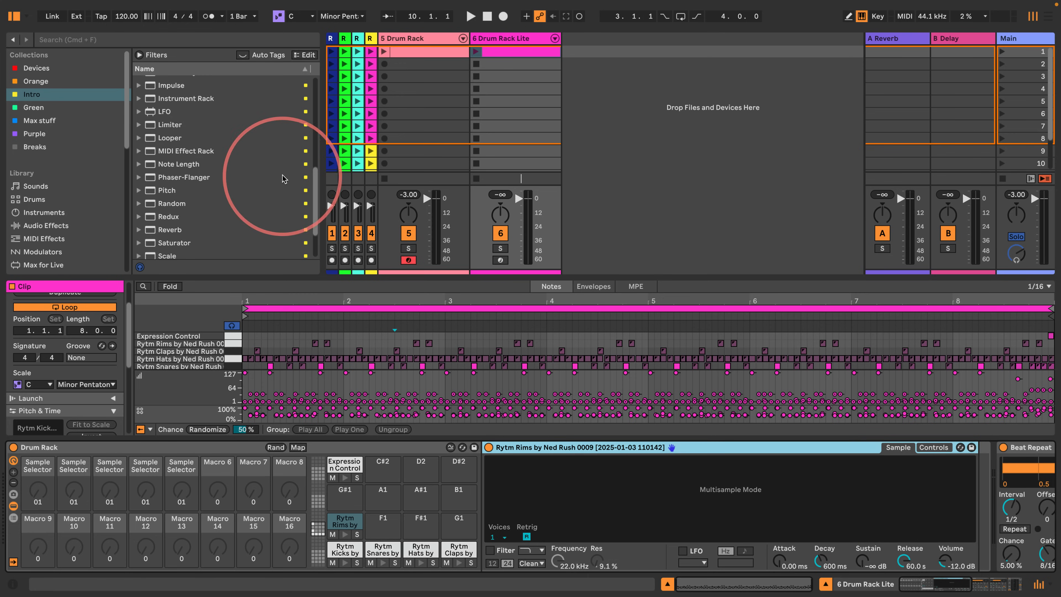
scroll(177, 196, "up", 3)
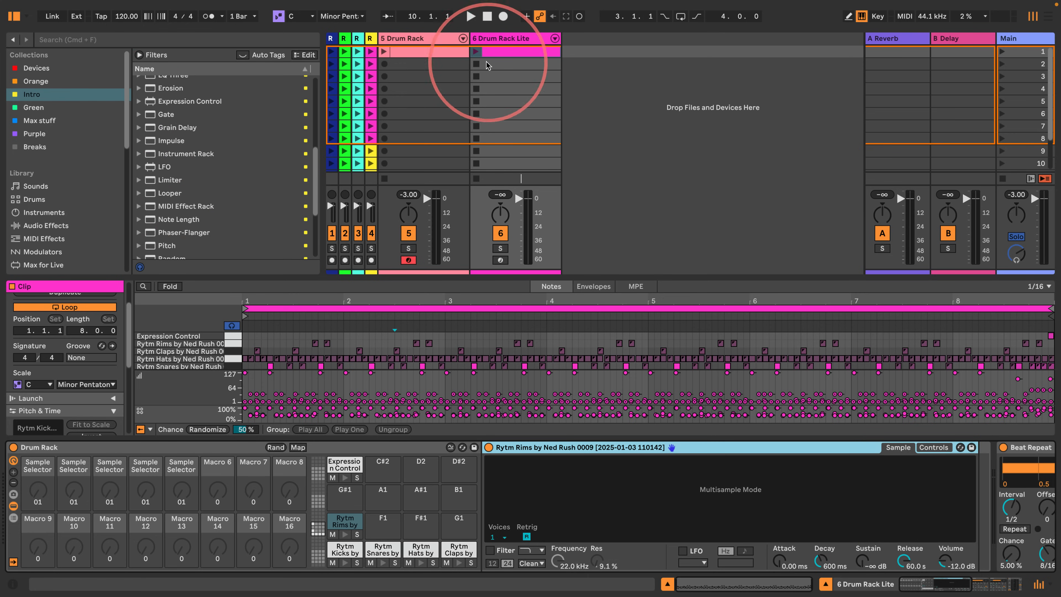
left_click(475, 52)
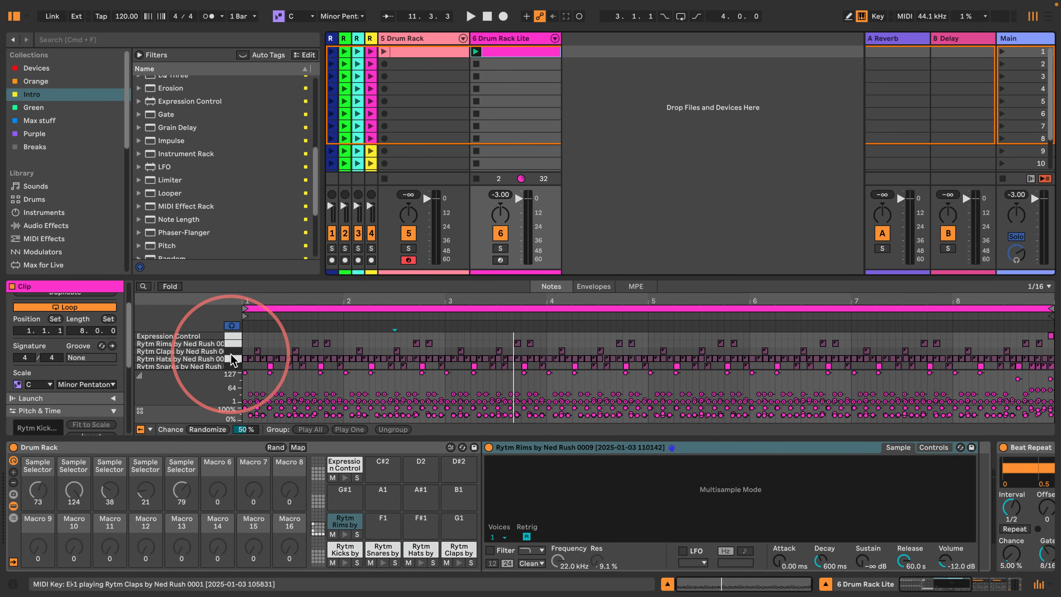
Step: Show the Rytm Kicks lane in the note editor and the clip's Transform and Generate sections
scroll(232, 361, "down", 1)
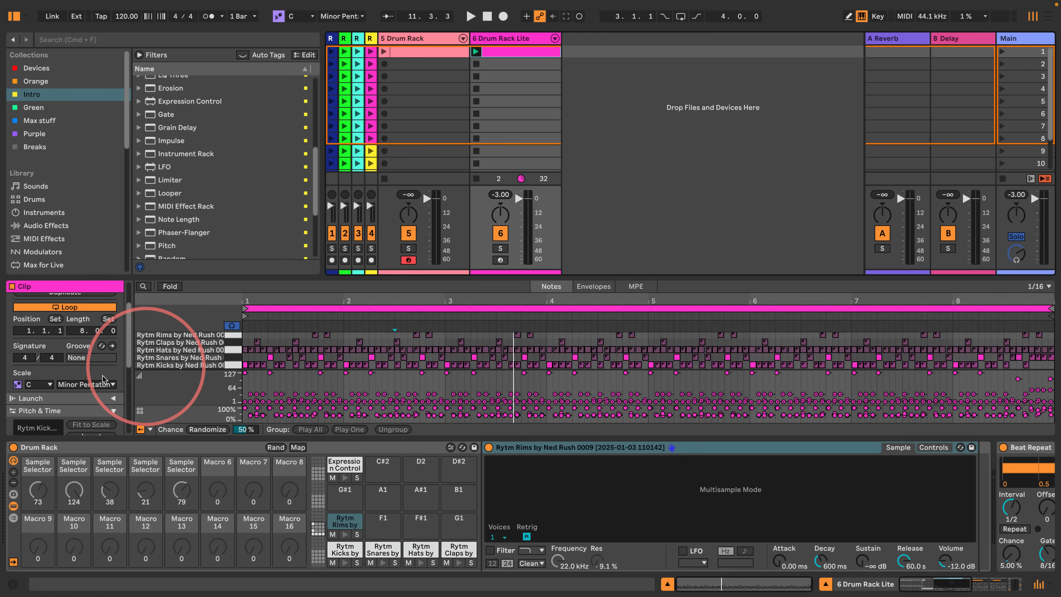
scroll(69, 361, "down", 6)
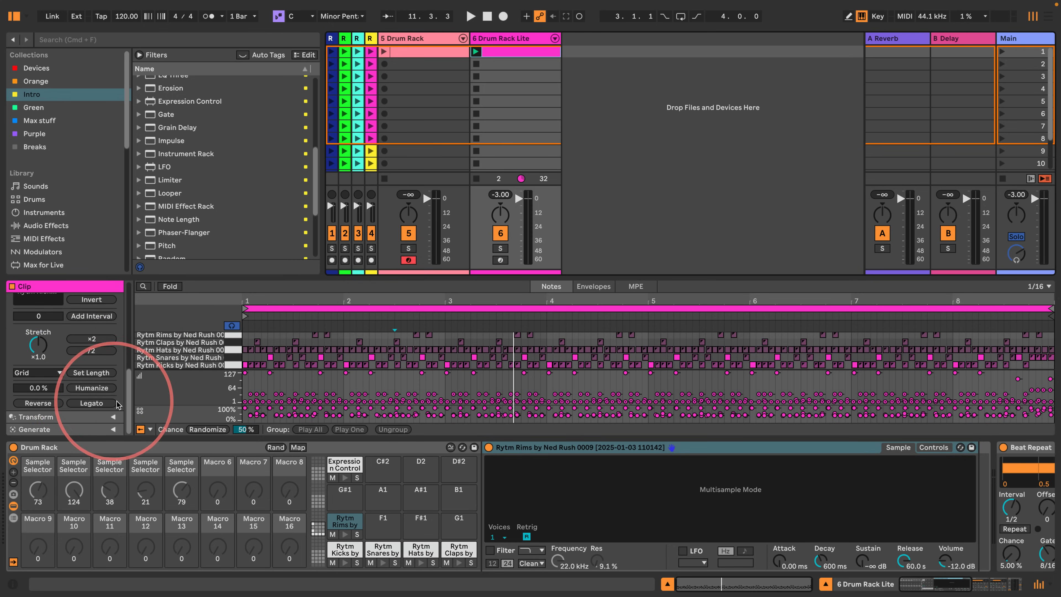